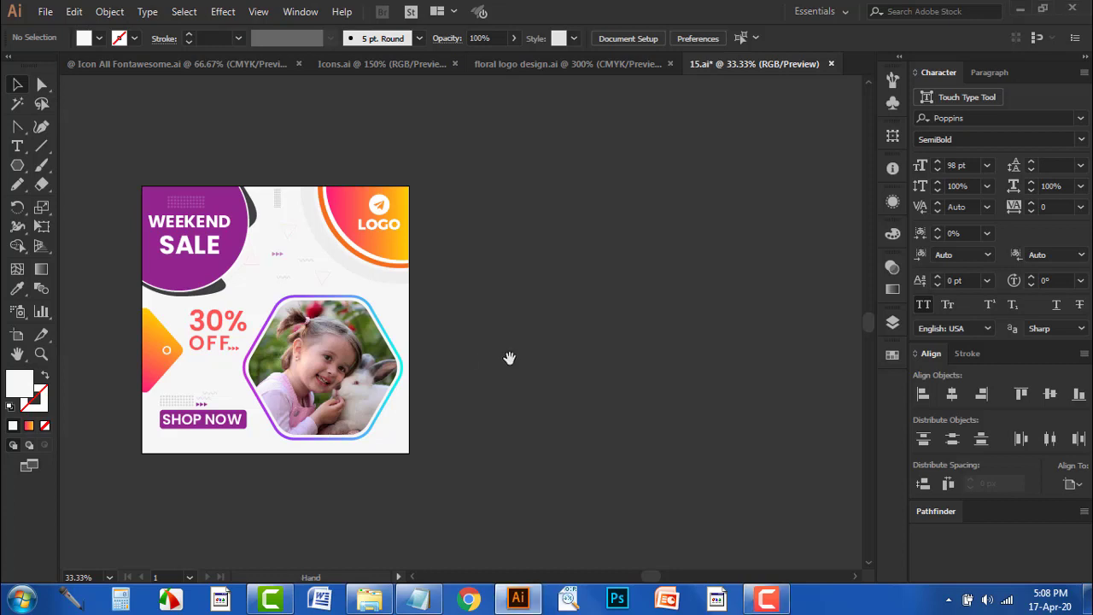
# Pan around the Weekend Sale design and glance at the File menu
pyautogui.moveTo(386, 346); pyautogui.dragTo(436, 359)
pyautogui.scroll(1, 224, 342)
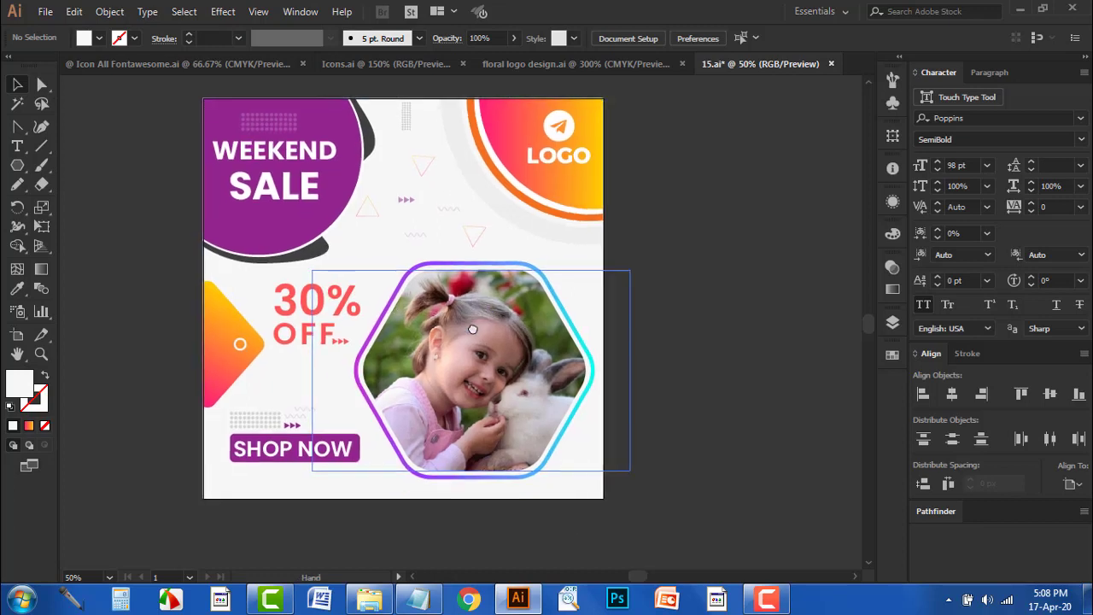
pyautogui.moveTo(450, 363); pyautogui.dragTo(443, 341)
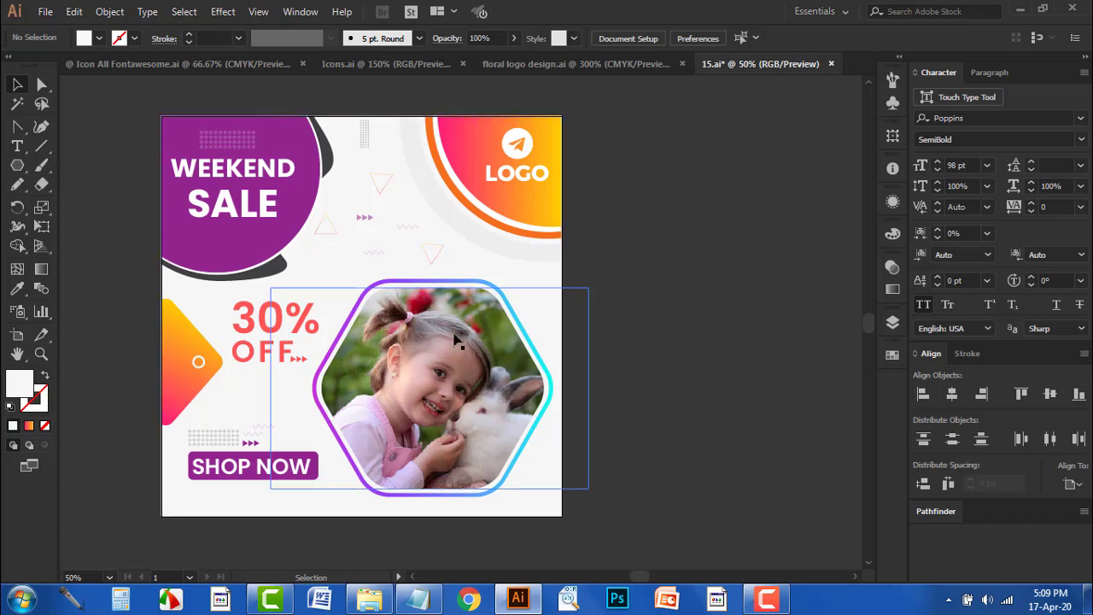
pyautogui.moveTo(494, 348); pyautogui.dragTo(424, 342)
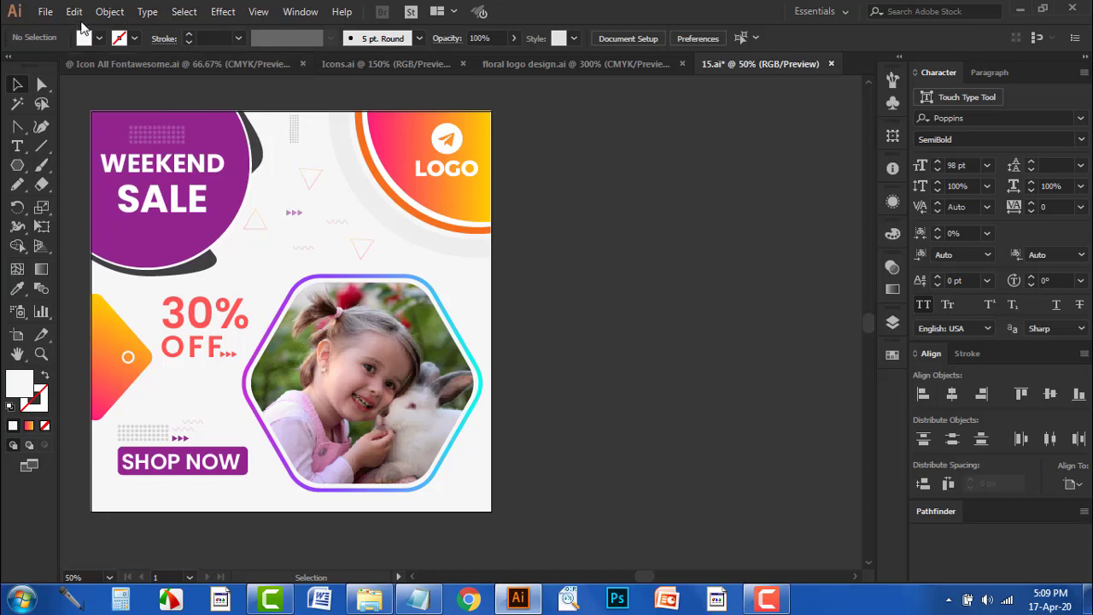
pyautogui.click(46, 12)
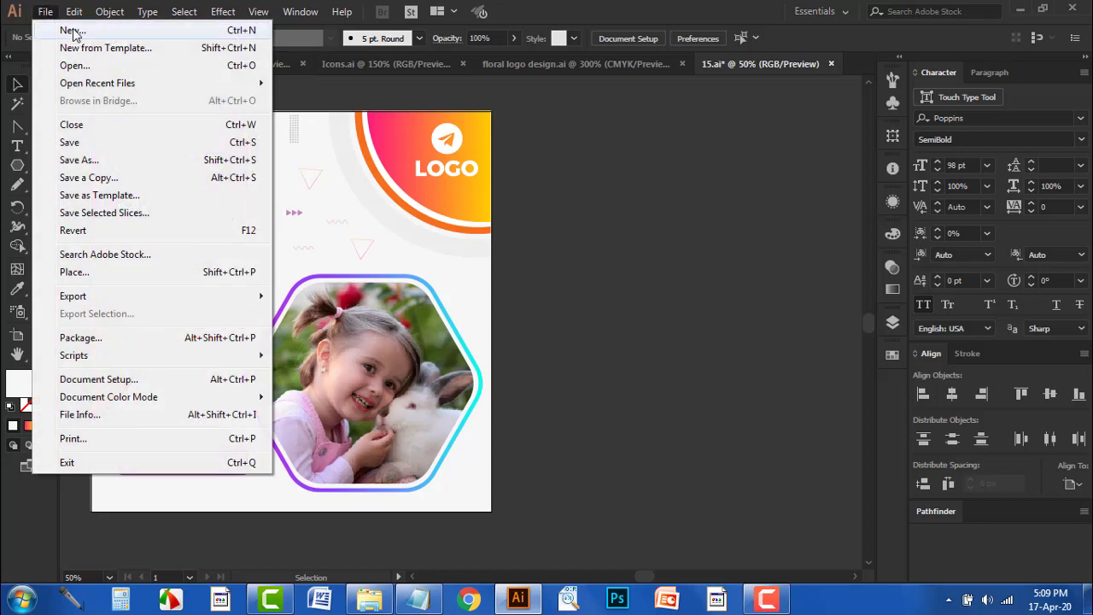
pyautogui.click(73, 30)
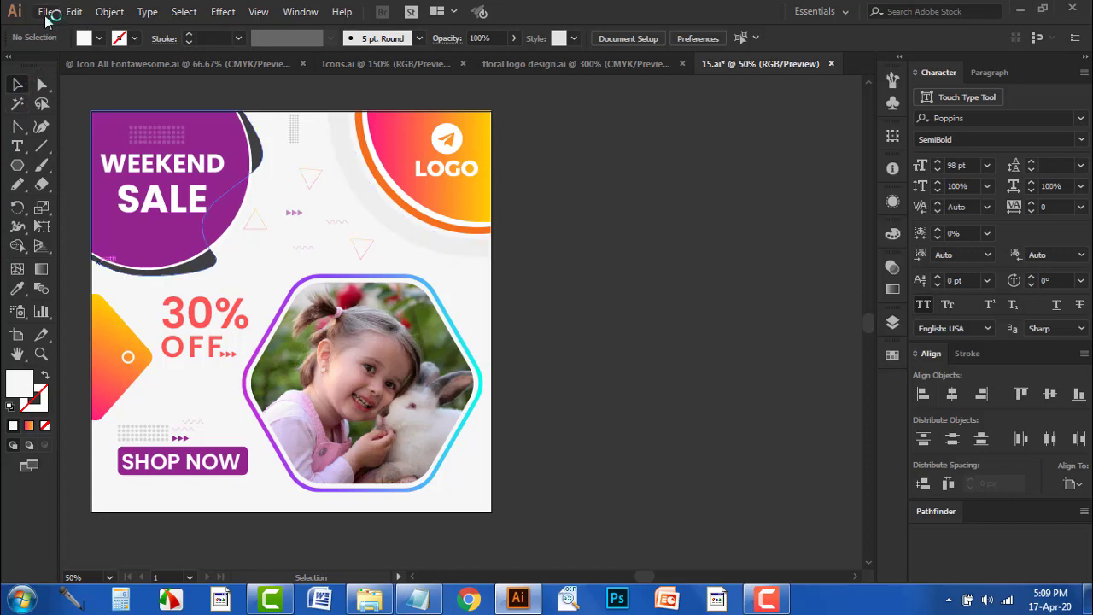
# Preview new-document settings in pixels, 1000 × 1000, one artboard, then cancel
pyautogui.hotkey('ctrl', 'n')
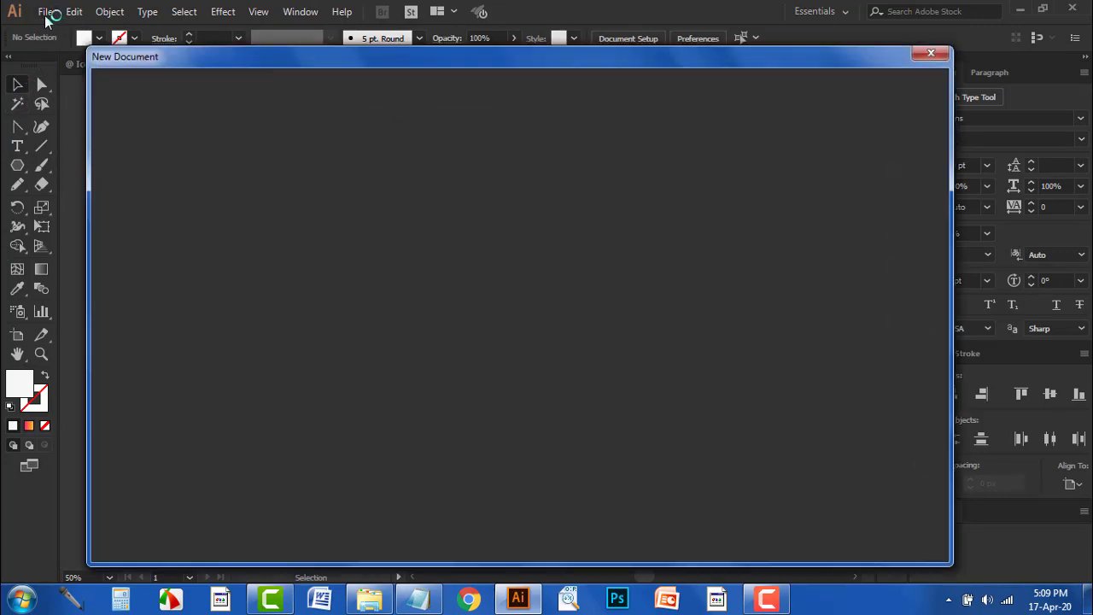
pyautogui.click(815, 207)
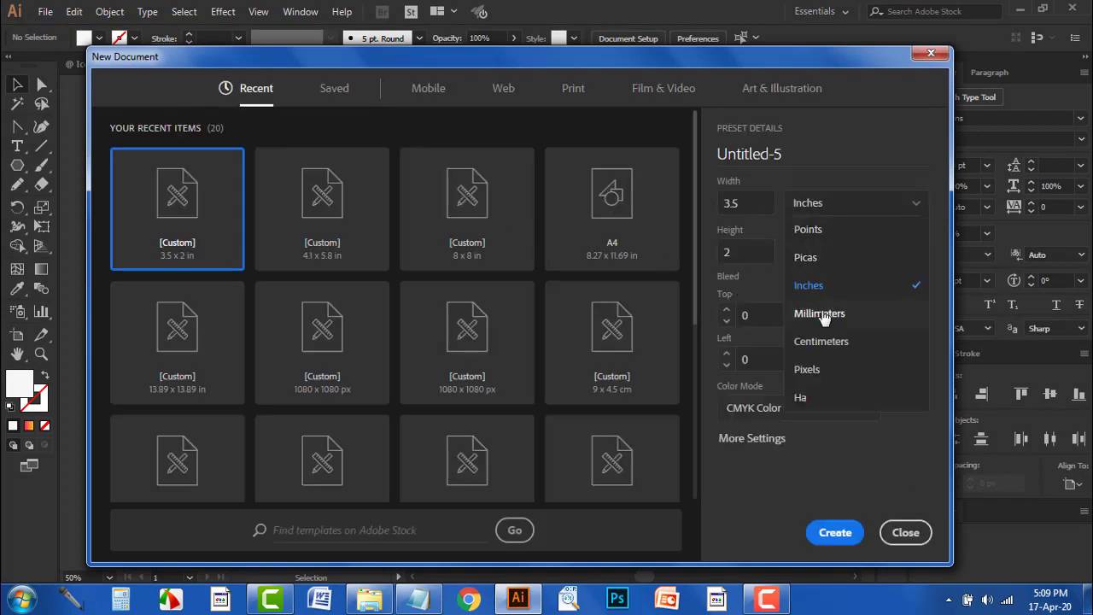
pyautogui.click(809, 371)
pyautogui.write('1')
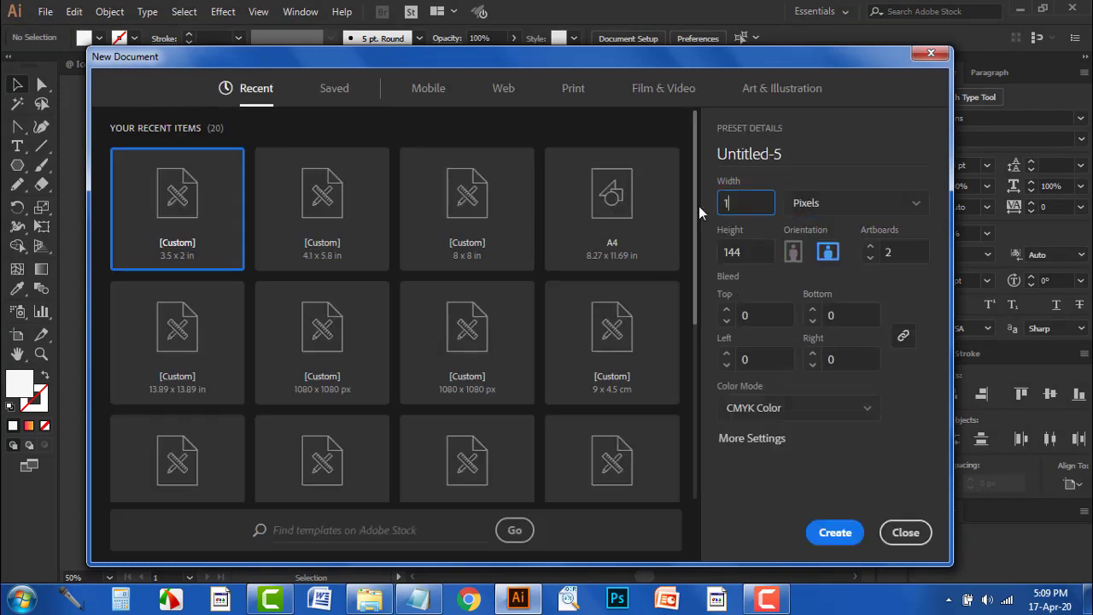
pyautogui.write('000')
pyautogui.press('Tab')
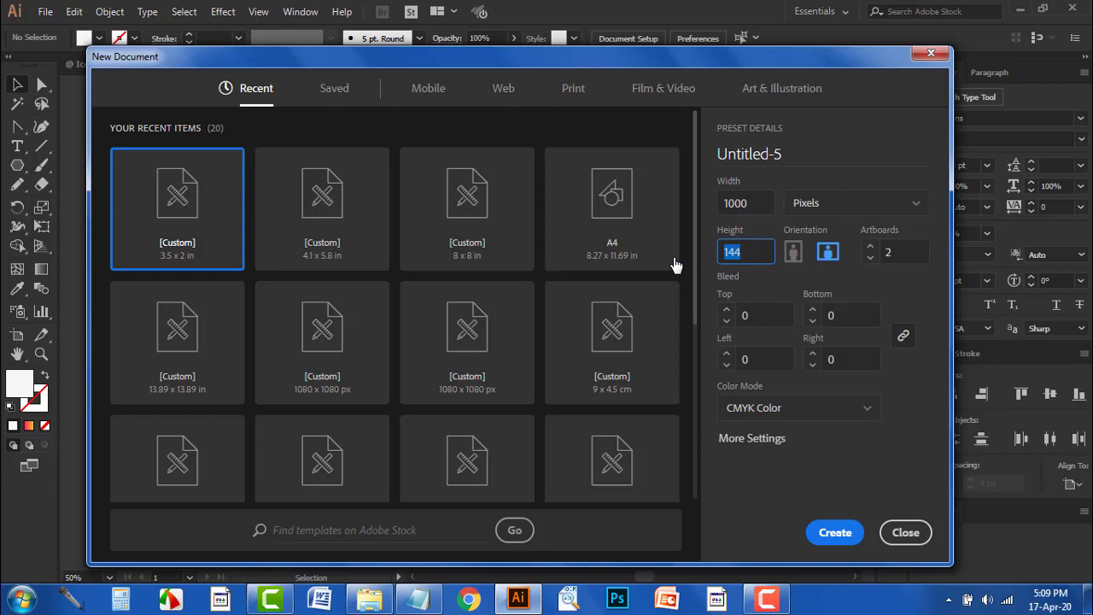
pyautogui.write('1000')
pyautogui.press('Tab')
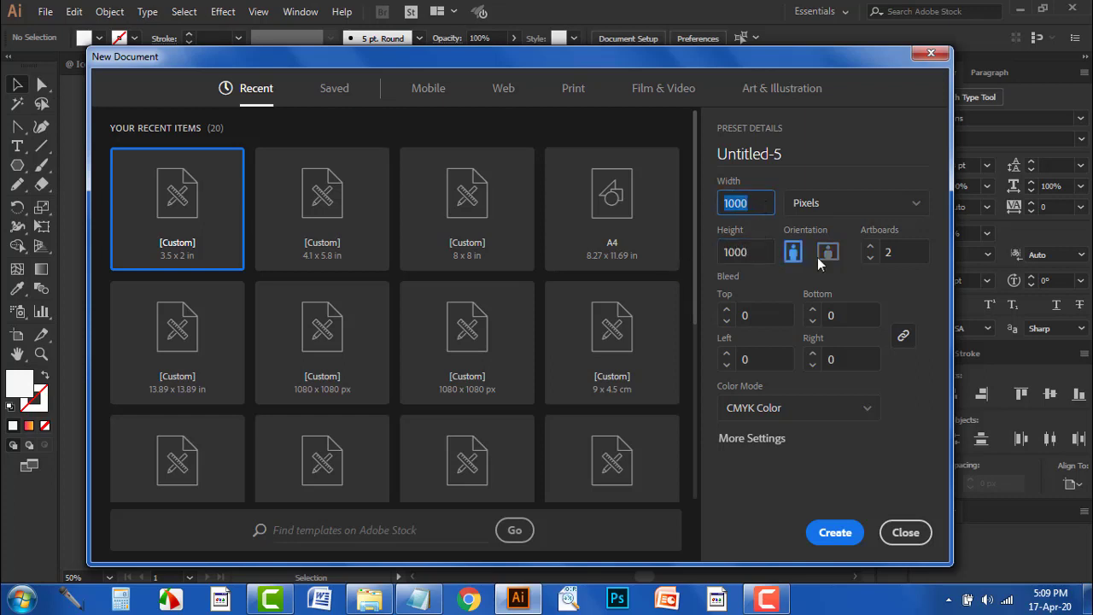
pyautogui.click(870, 258)
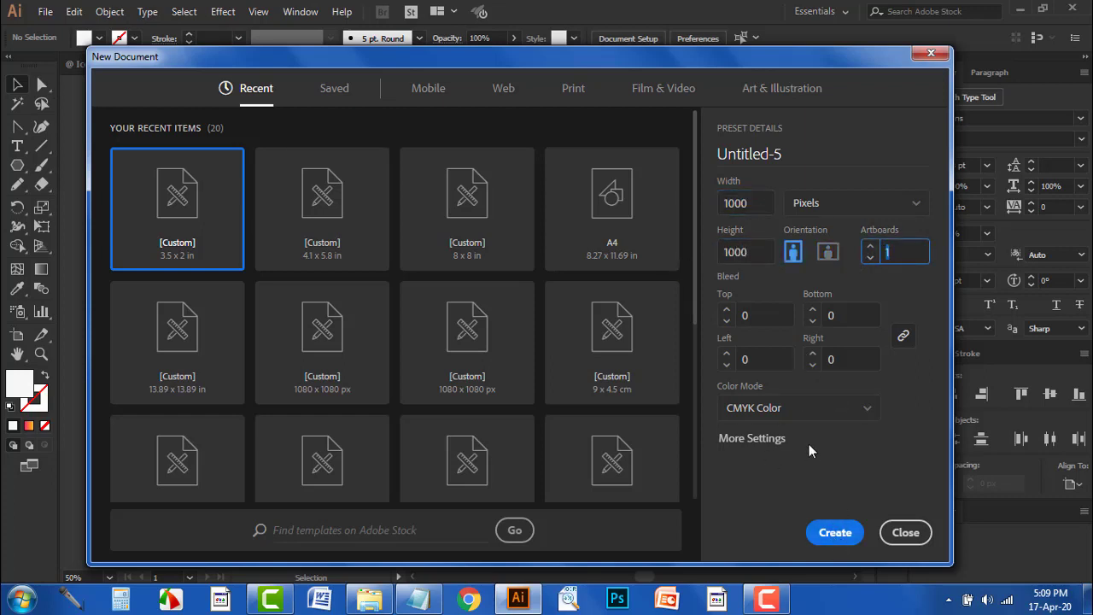
pyautogui.click(905, 532)
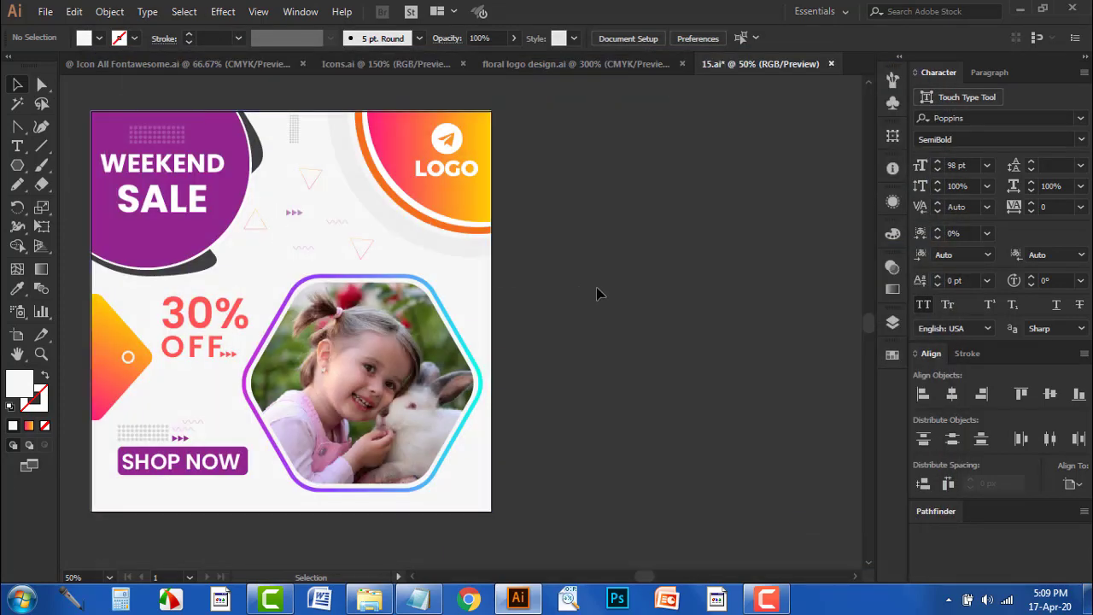
# Pan the view around the Weekend Sale design
pyautogui.moveTo(600, 284); pyautogui.dragTo(636, 307)
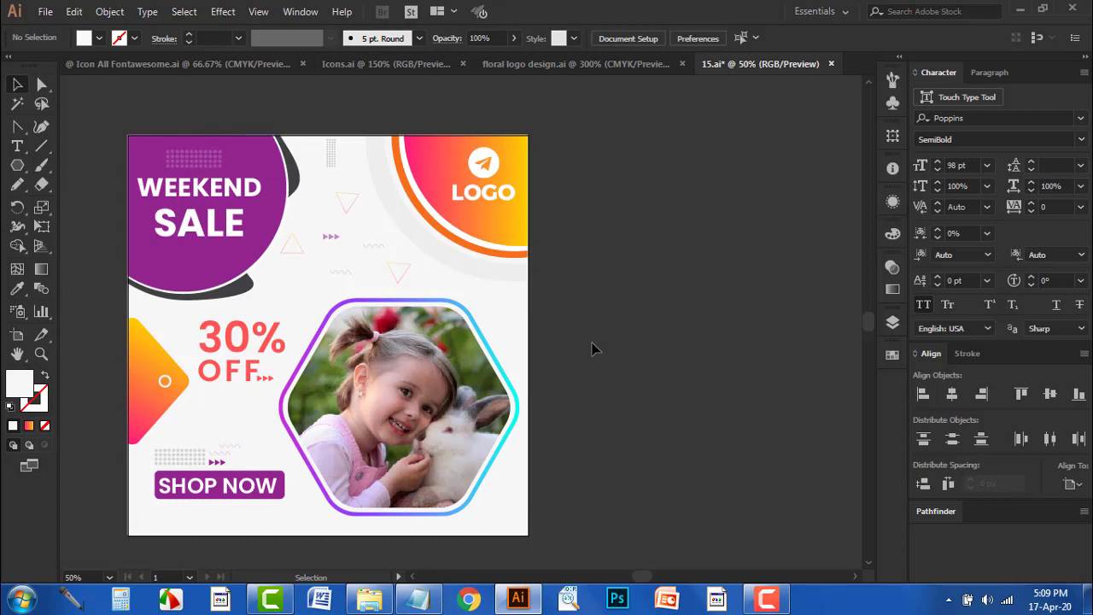
pyautogui.moveTo(590, 341); pyautogui.dragTo(562, 319)
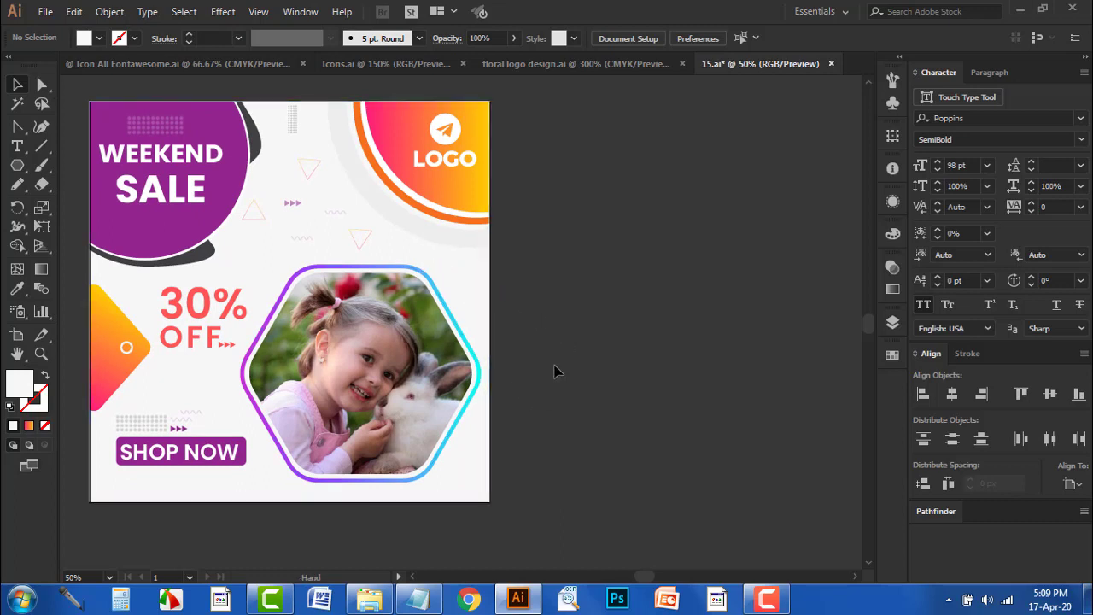
pyautogui.moveTo(555, 371); pyautogui.dragTo(565, 375)
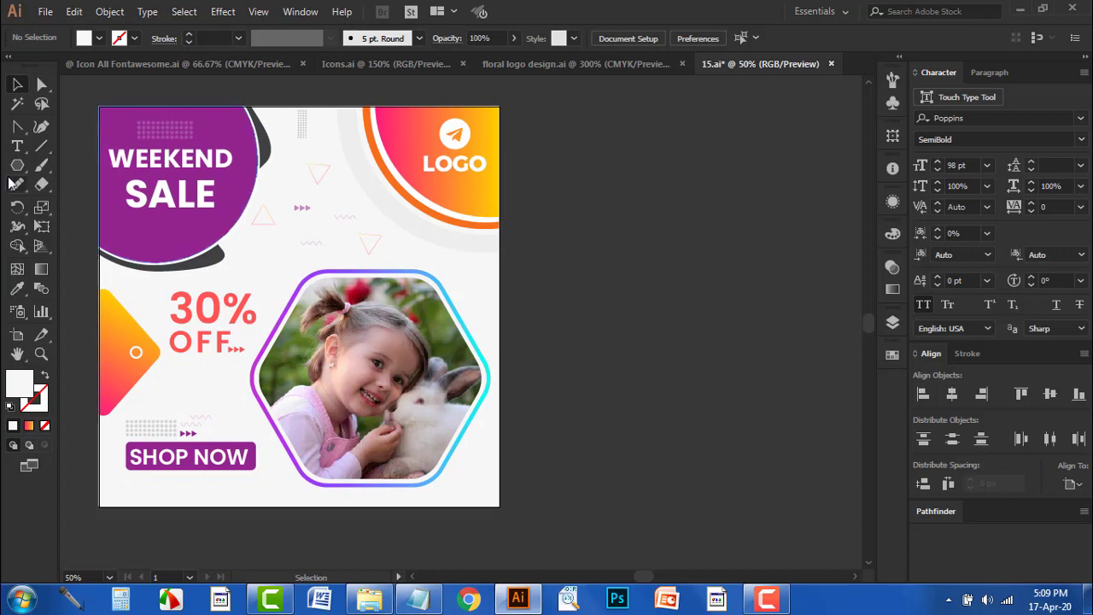
# Draw a new artboard right of Artboard 1, set its width to 1000 px, and place it alongside
pyautogui.click(16, 335)
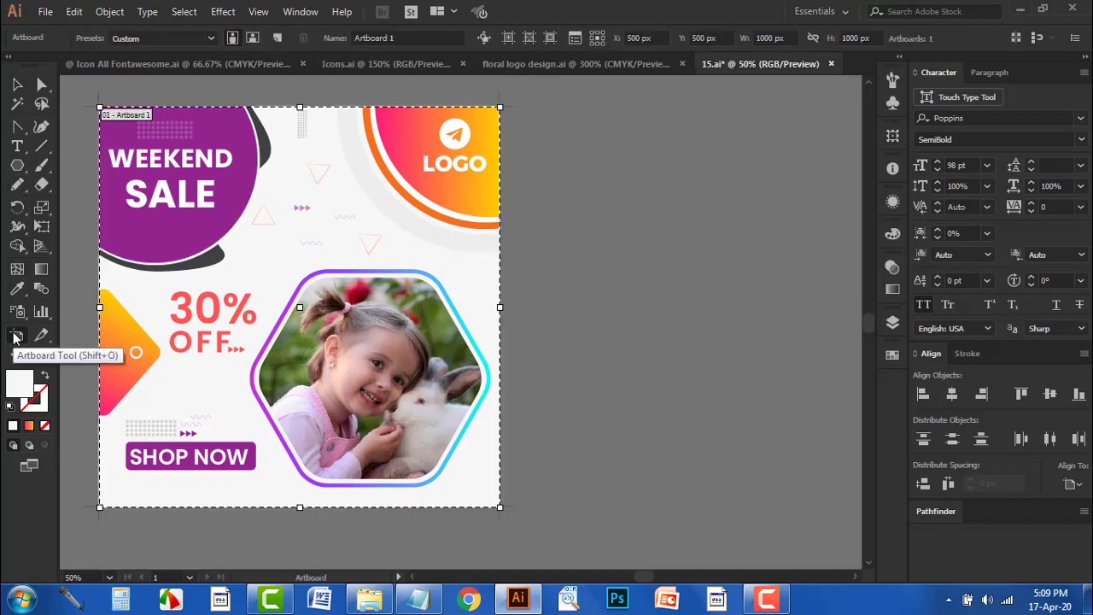
pyautogui.moveTo(675, 261); pyautogui.dragTo(583, 268)
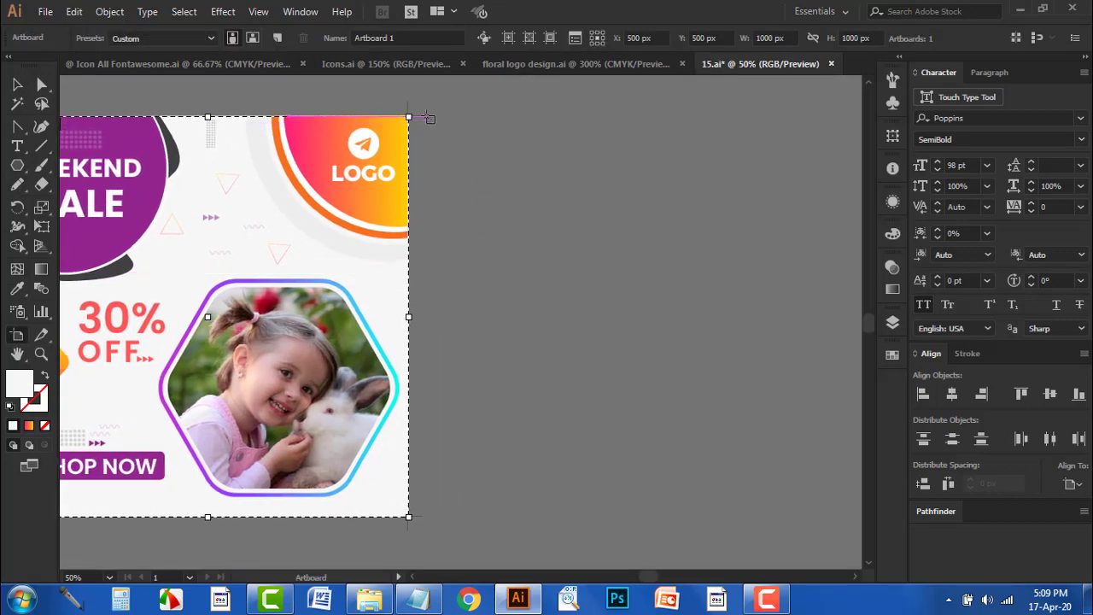
pyautogui.moveTo(428, 118); pyautogui.dragTo(739, 519)
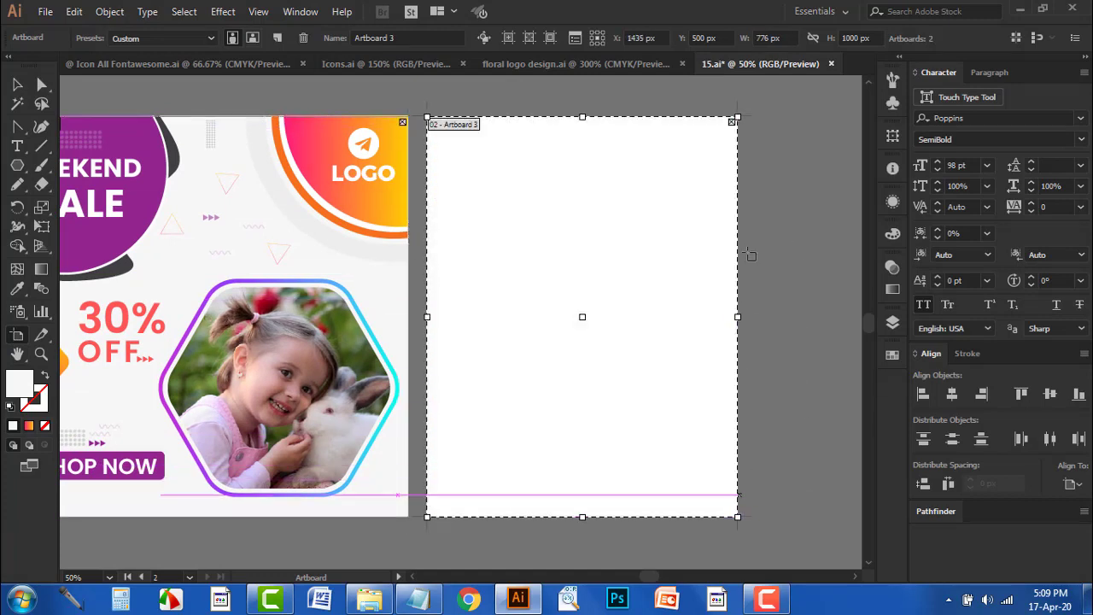
pyautogui.click(779, 40)
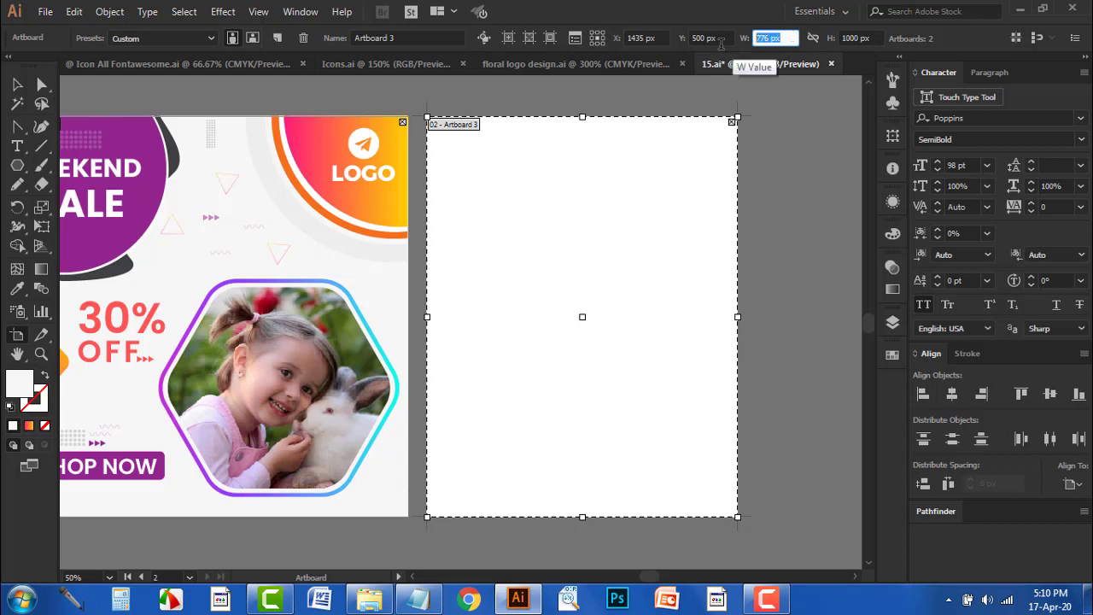
pyautogui.write('1000')
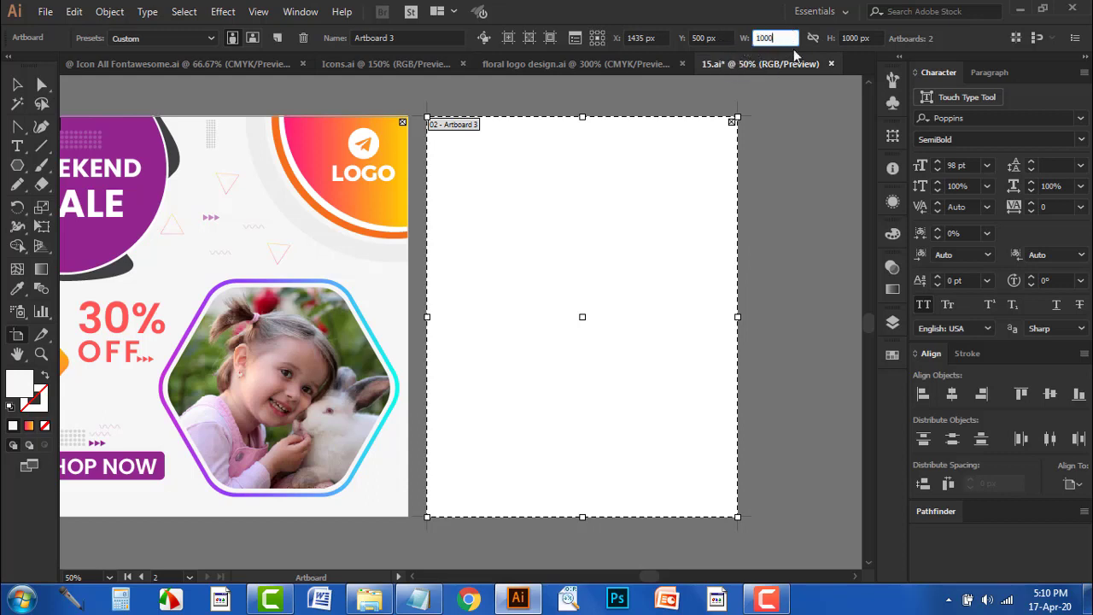
pyautogui.press('Return')
pyautogui.moveTo(620, 205); pyautogui.dragTo(642, 212)
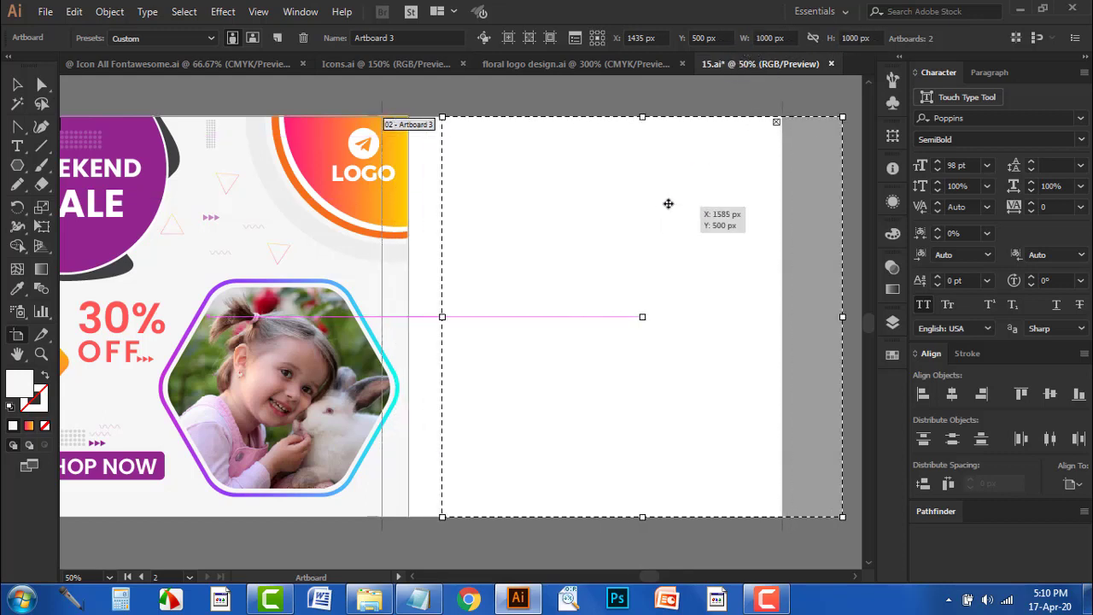
pyautogui.moveTo(546, 271); pyautogui.dragTo(620, 271)
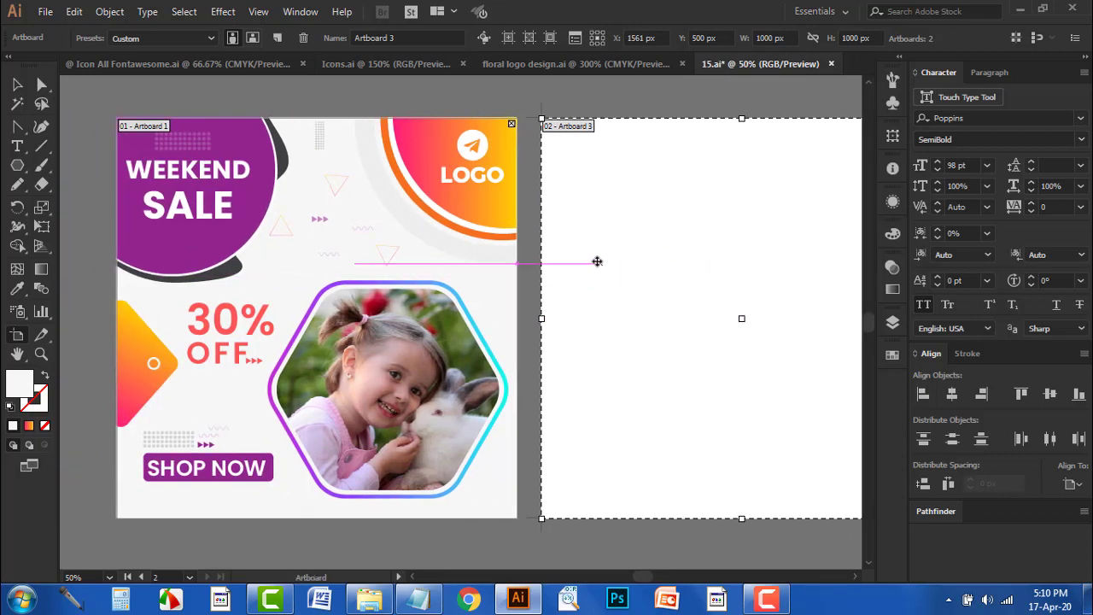
pyautogui.click(17, 83)
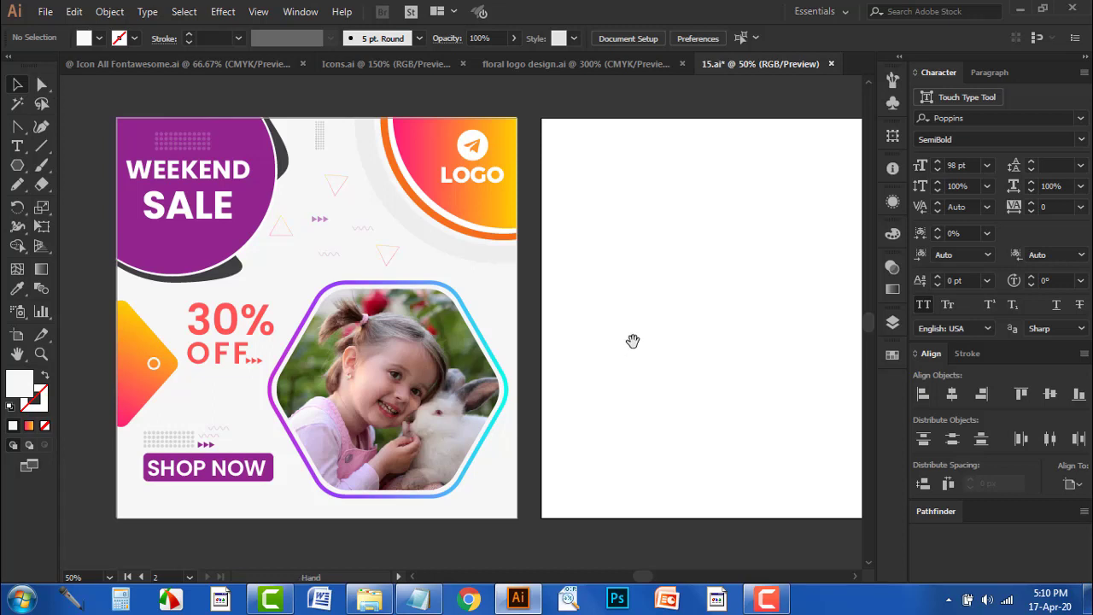
# Pan to the blank second artboard and open the shape tool flyout
pyautogui.moveTo(631, 339)
pyautogui.mouseDown()
pyautogui.moveTo(594, 336)
pyautogui.moveTo(608, 346)
pyautogui.mouseUp()
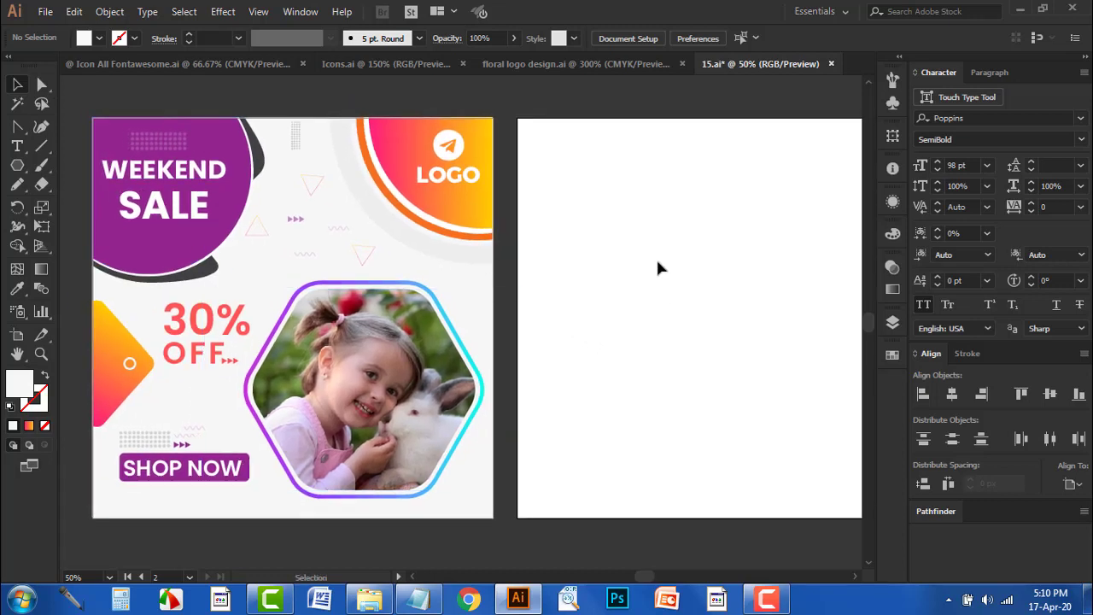
pyautogui.moveTo(621, 272); pyautogui.dragTo(645, 281)
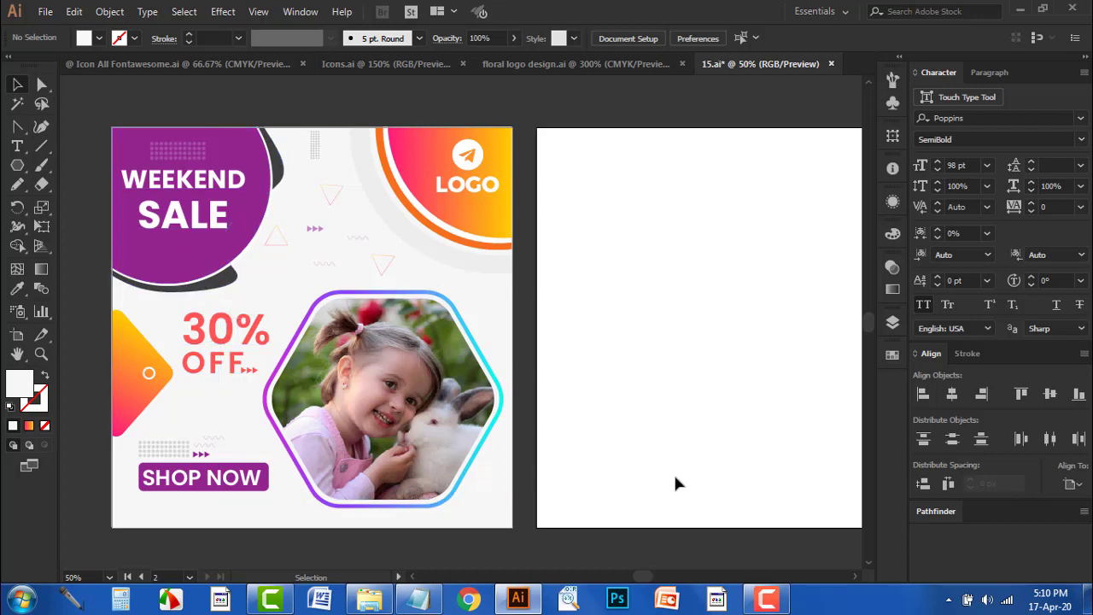
pyautogui.moveTo(628, 430)
pyautogui.mouseDown()
pyautogui.moveTo(606, 438)
pyautogui.moveTo(624, 450)
pyautogui.mouseUp()
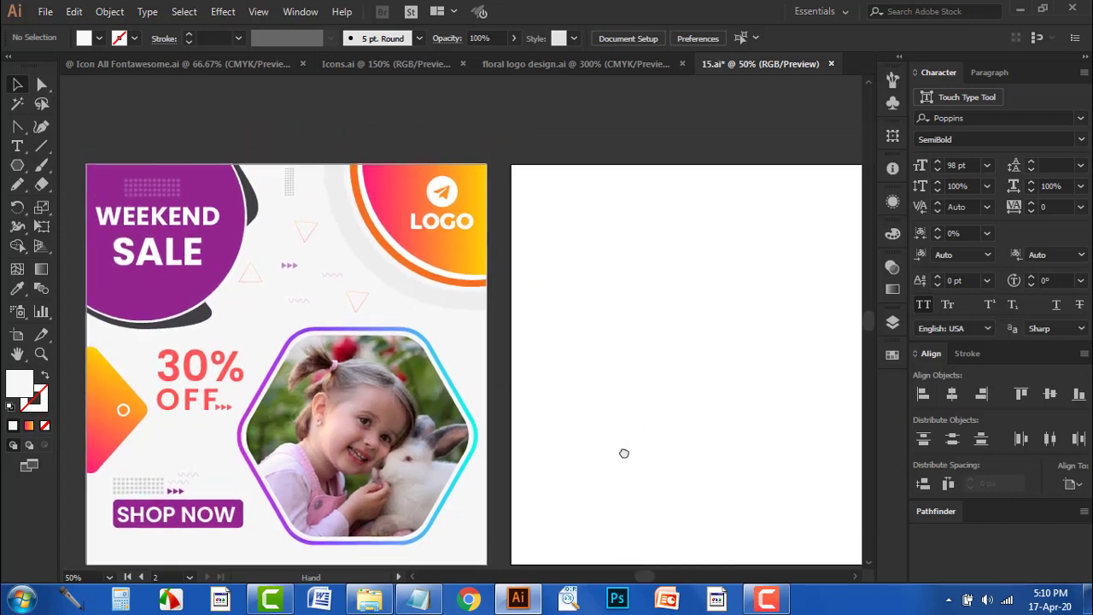
pyautogui.moveTo(650, 285); pyautogui.dragTo(564, 311)
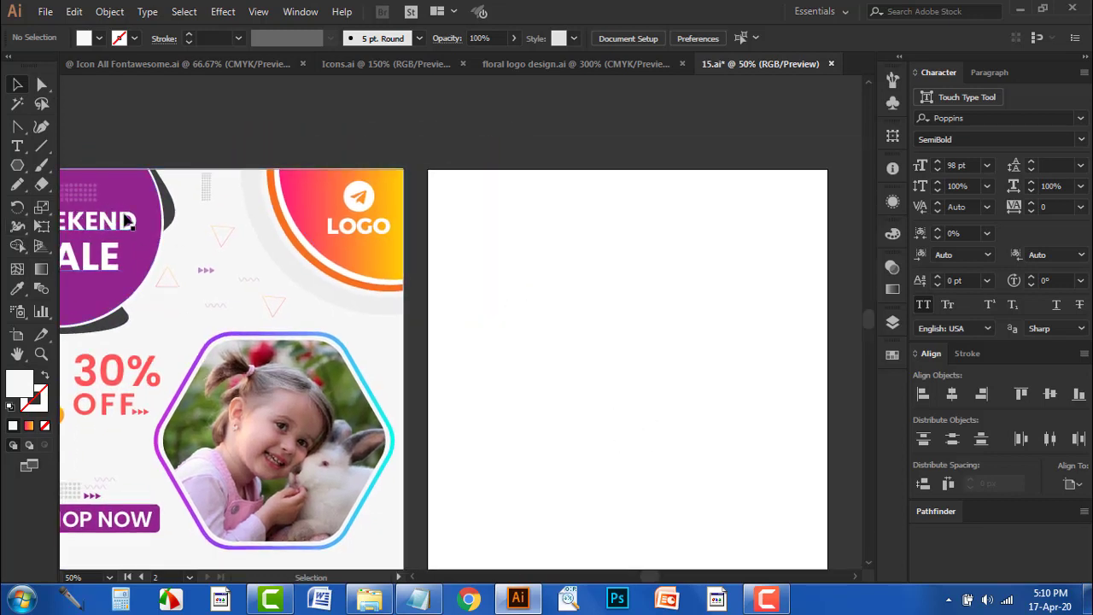
pyautogui.click(19, 166)
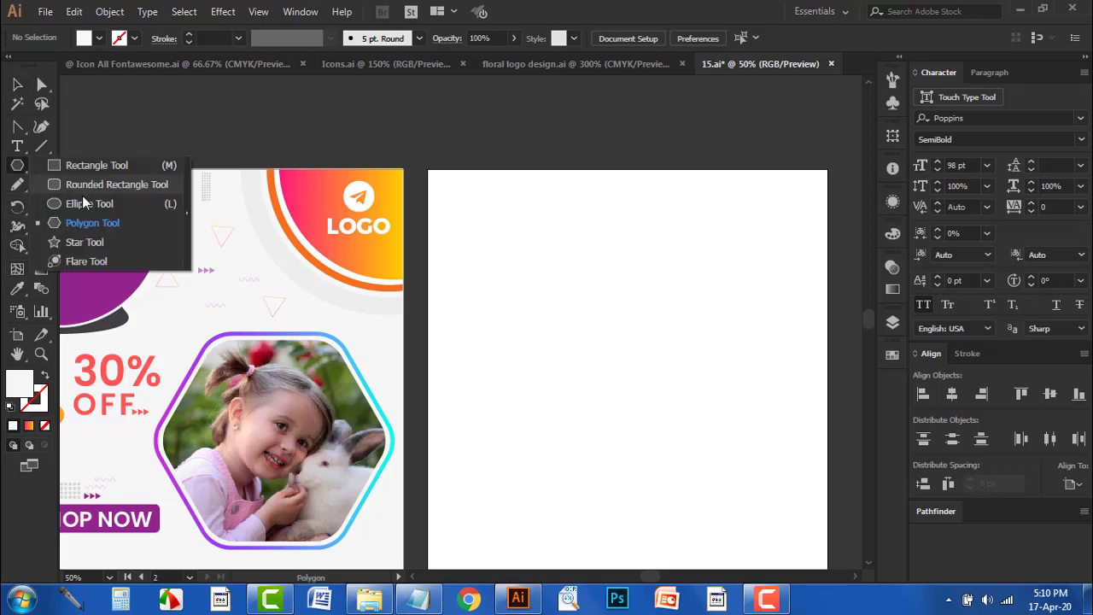
# Draw a large circle, move it over the second artboard's top-left corner, and fill it blue
pyautogui.moveTo(20, 167); pyautogui.dragTo(68, 201)
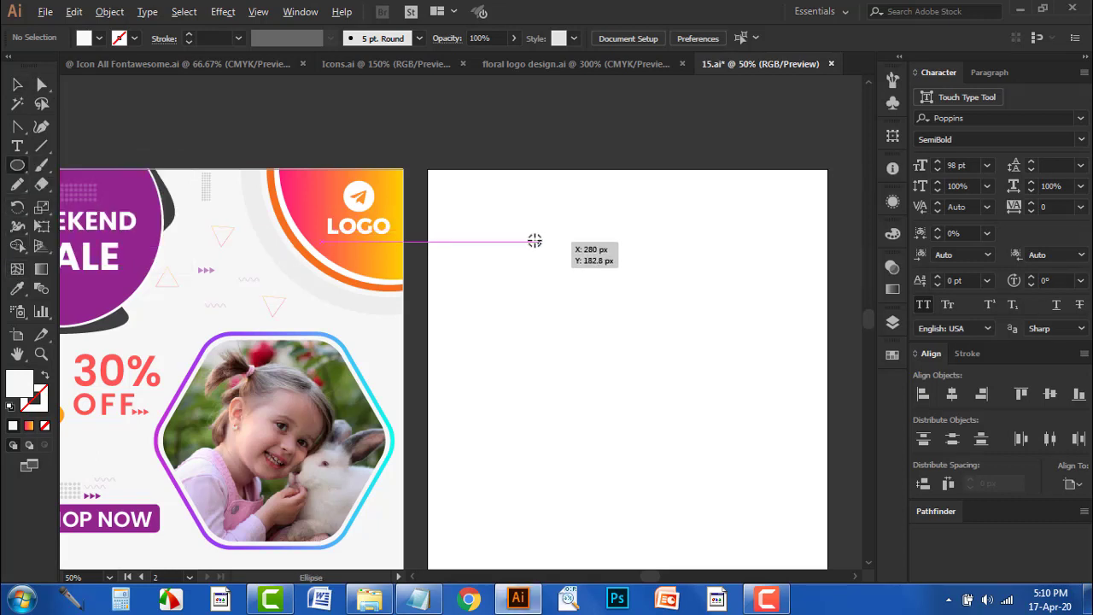
pyautogui.moveTo(512, 242)
pyautogui.mouseDown()
pyautogui.moveTo(577, 320)
pyautogui.moveTo(623, 350)
pyautogui.mouseUp()
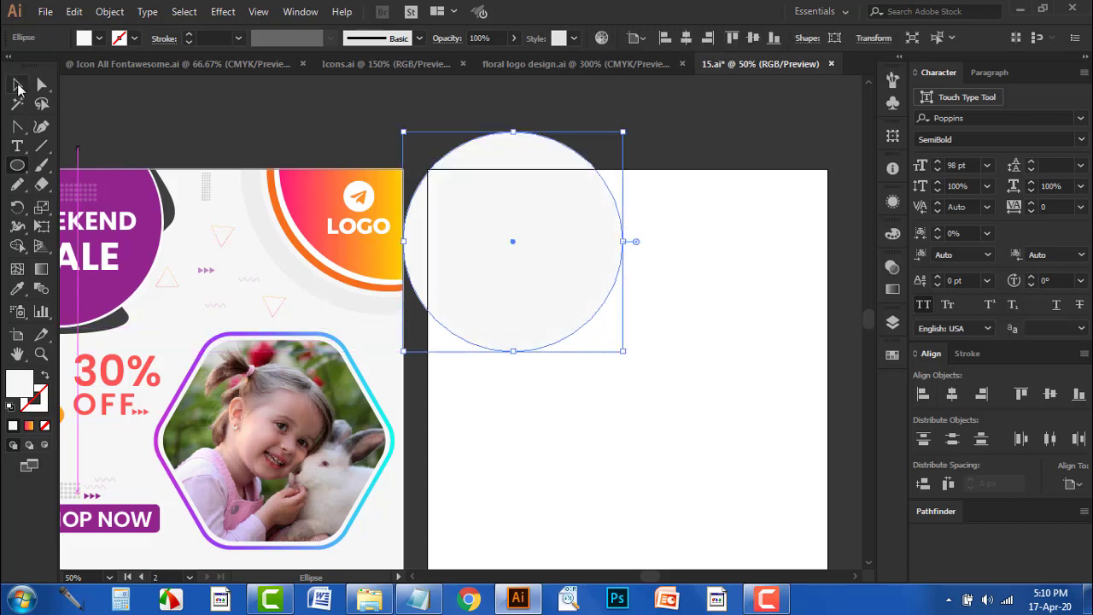
pyautogui.click(17, 84)
pyautogui.moveTo(506, 269); pyautogui.dragTo(498, 257)
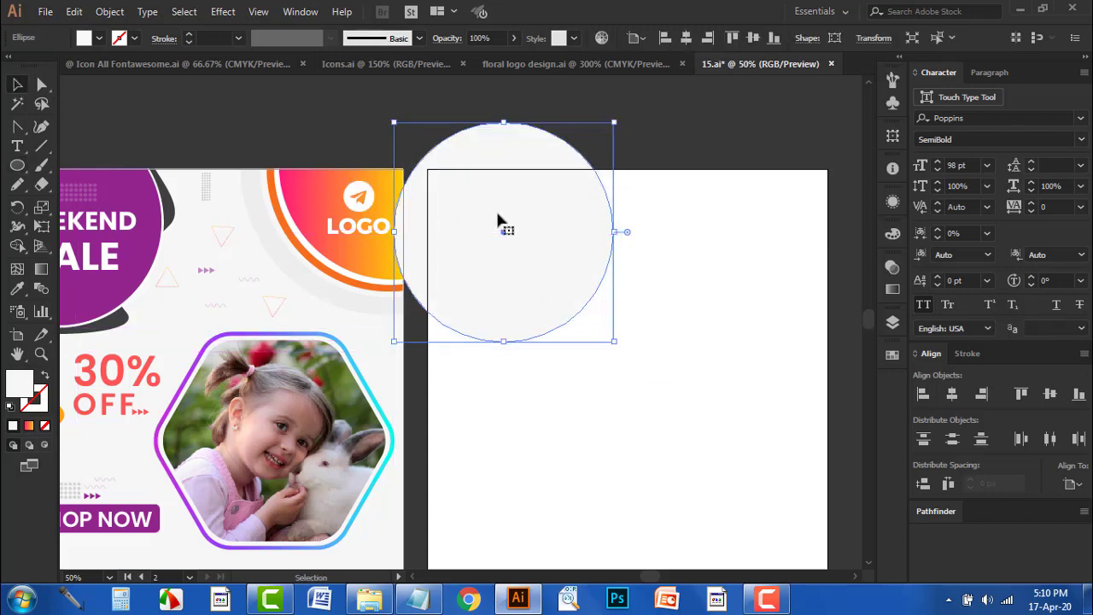
pyautogui.click(99, 38)
pyautogui.click(94, 69)
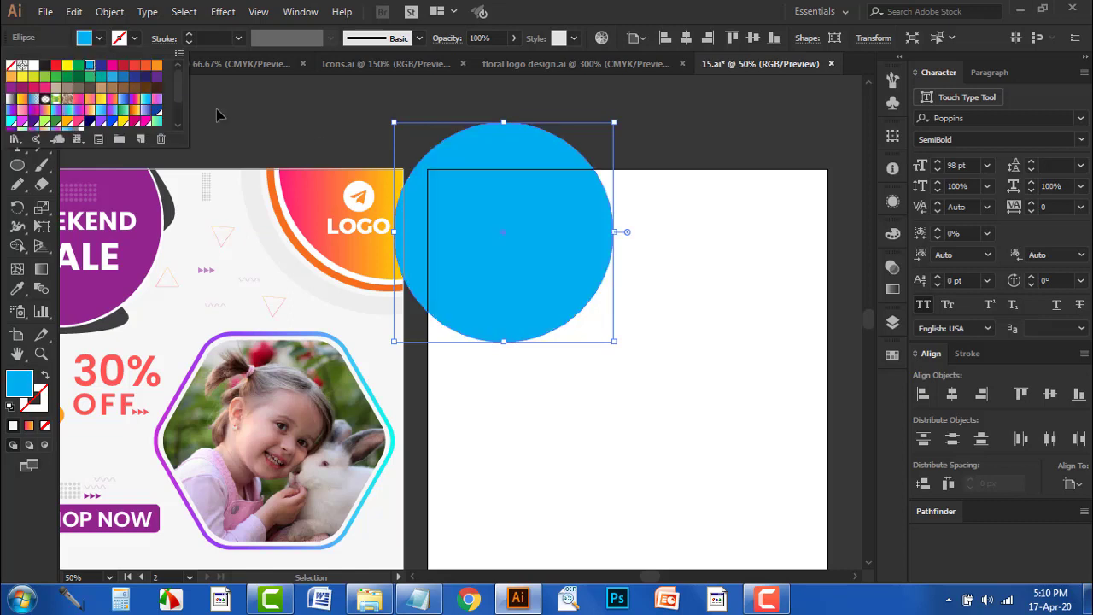
pyautogui.click(313, 124)
pyautogui.moveTo(630, 420); pyautogui.dragTo(592, 398)
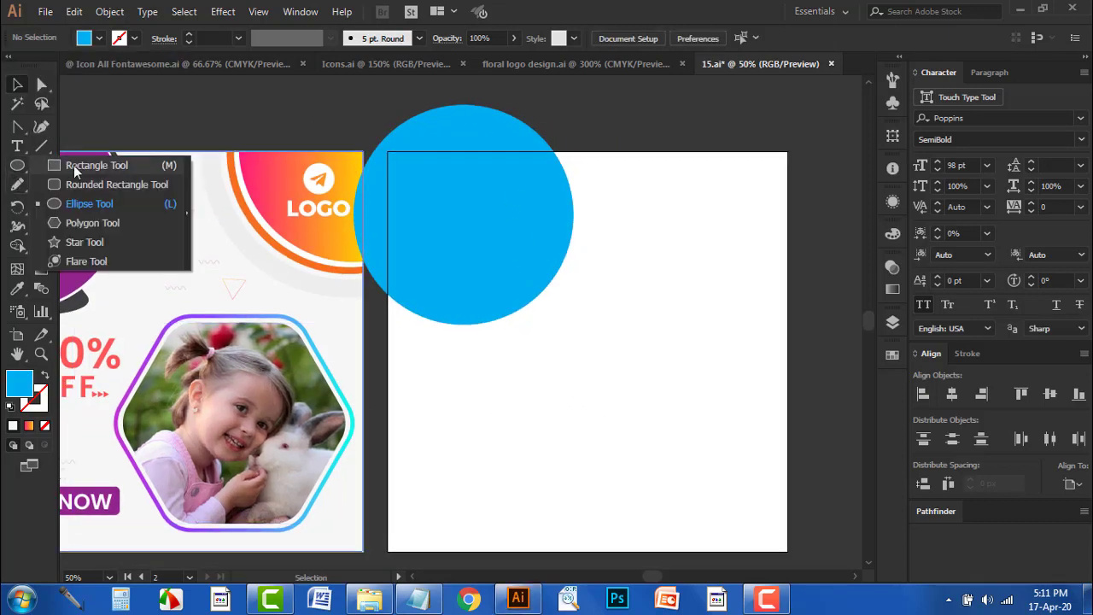
# Draw an artboard-sized rectangle, send it behind the circle, and fill it light grey
pyautogui.moveTo(15, 168); pyautogui.dragTo(89, 163)
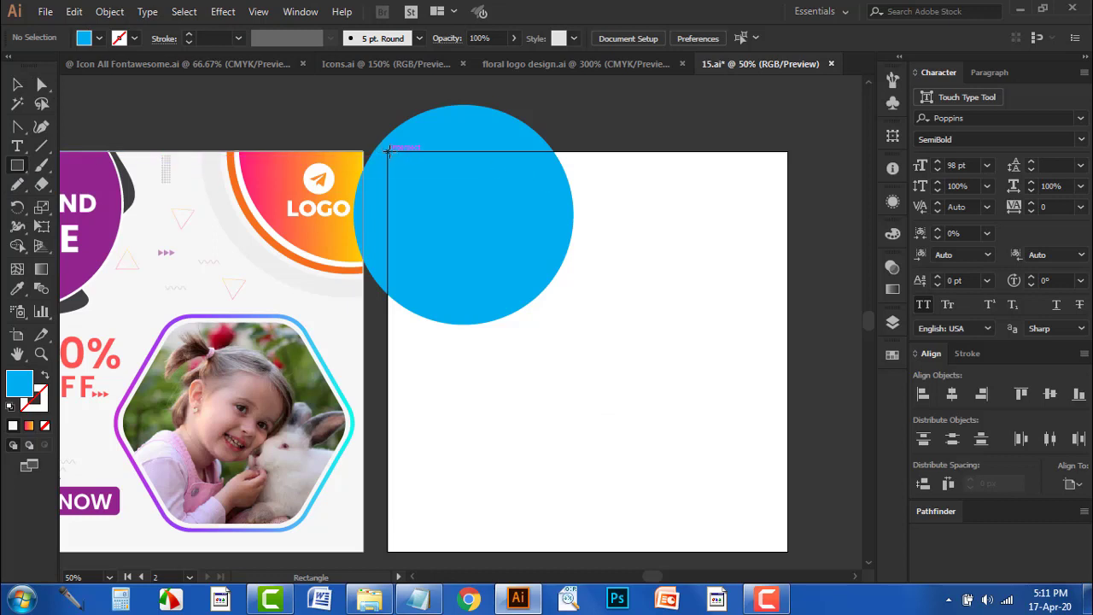
pyautogui.moveTo(390, 154); pyautogui.dragTo(787, 546)
pyautogui.rightClick(691, 338)
pyautogui.moveTo(734, 255)
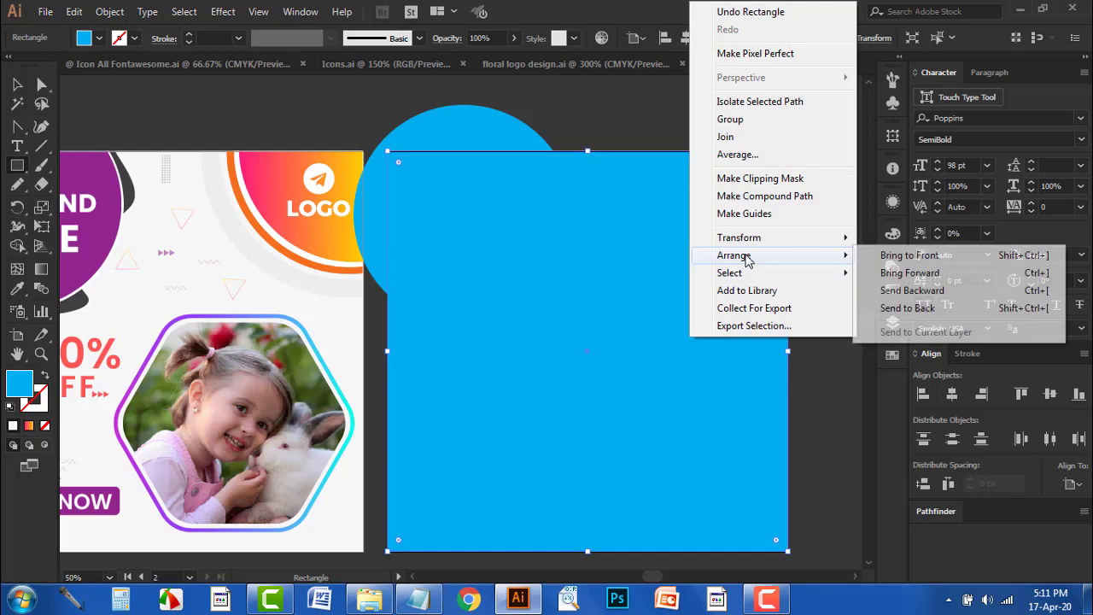
pyautogui.click(892, 307)
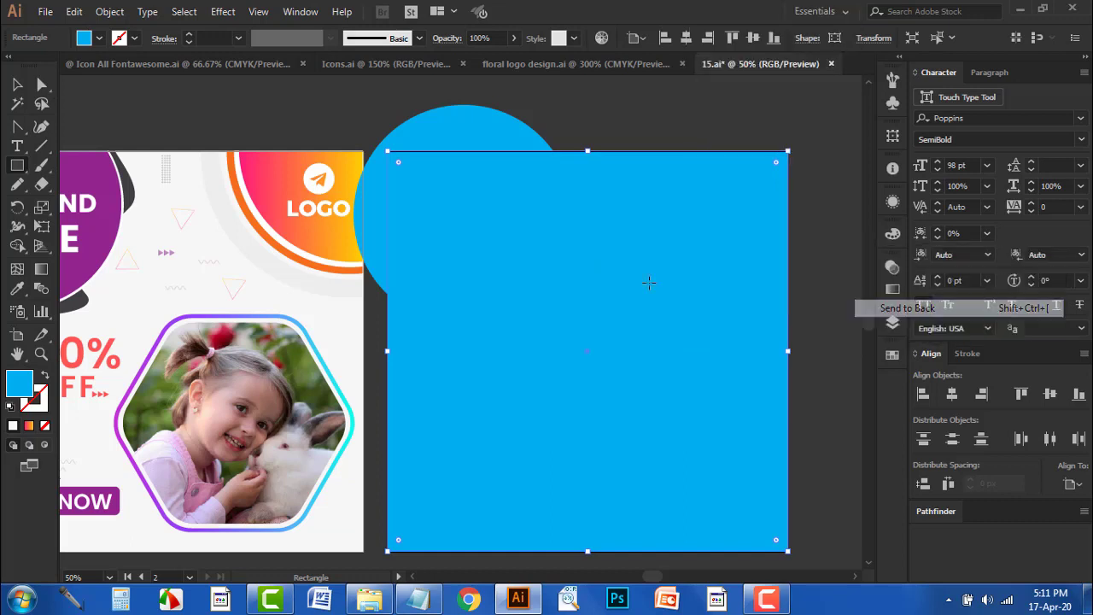
pyautogui.click(99, 37)
pyautogui.click(123, 109)
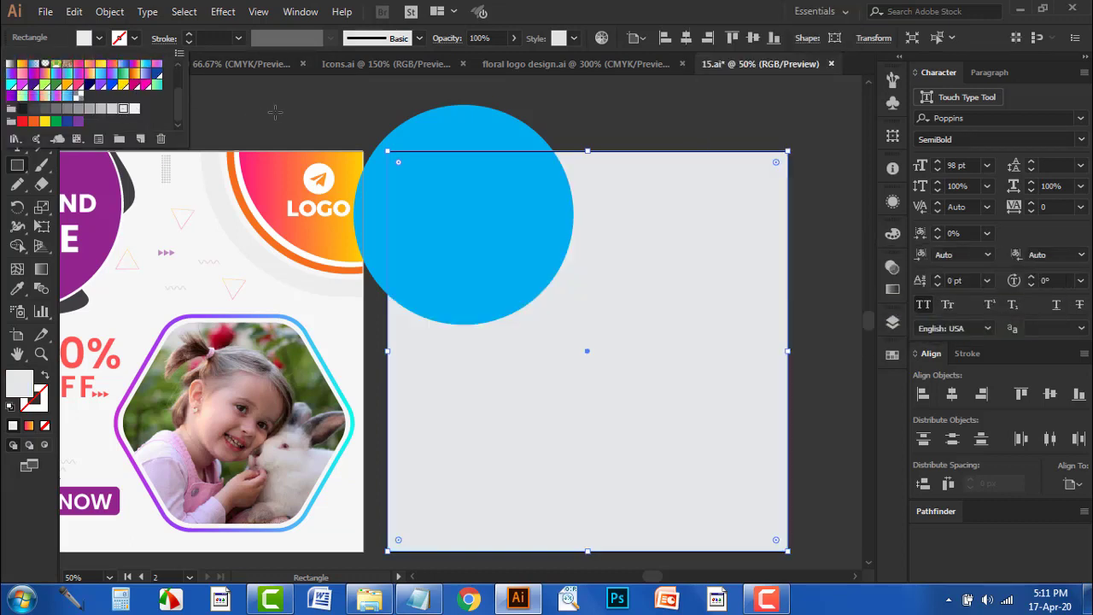
pyautogui.press('Escape')
pyautogui.press('v')
# Trim the blue circle's overhang outside the artboard with the Shape Builder
pyautogui.click(286, 101)
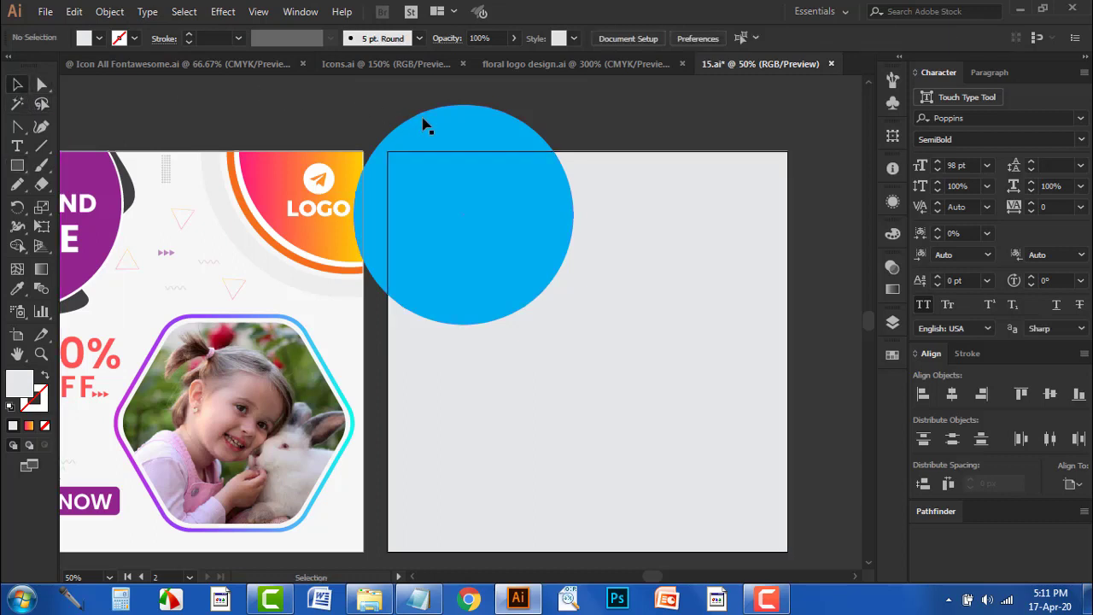
pyautogui.moveTo(586, 155); pyautogui.dragTo(507, 256)
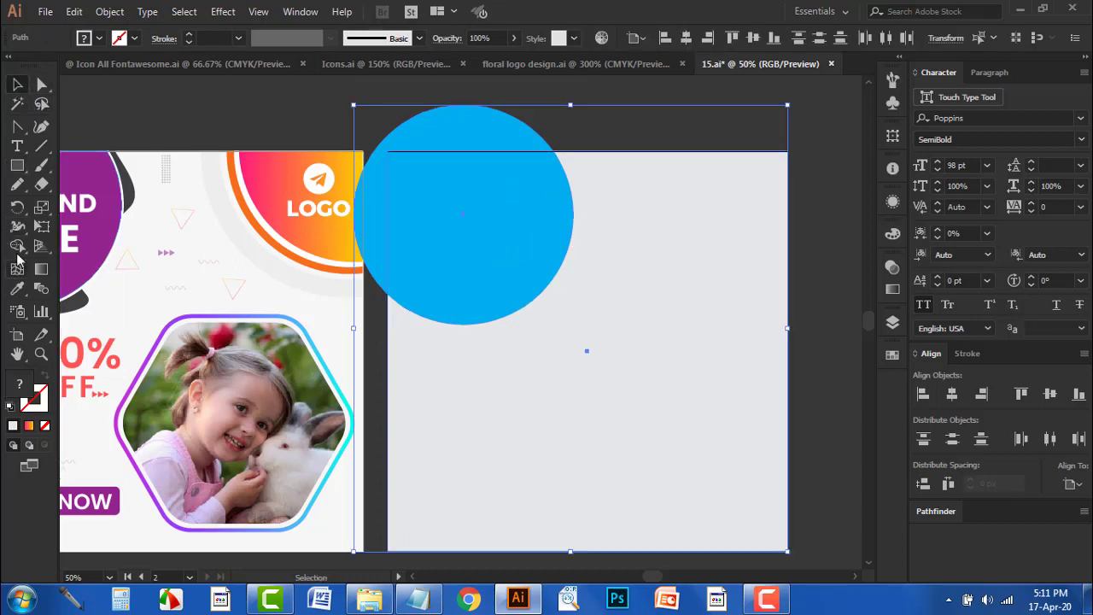
pyautogui.click(17, 246)
pyautogui.keyDown('alt'); pyautogui.click(464, 130); pyautogui.keyUp('alt')
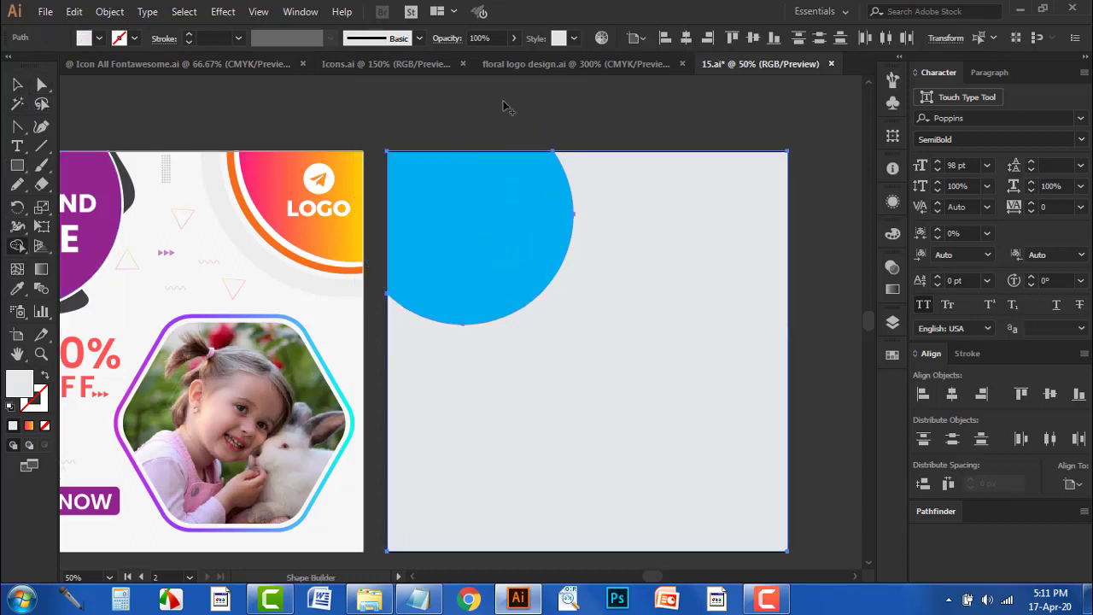
pyautogui.click(17, 84)
pyautogui.click(156, 116)
# Enlarge the blue corner circle slightly by its corner handle
pyautogui.moveTo(156, 116); pyautogui.dragTo(300, 115)
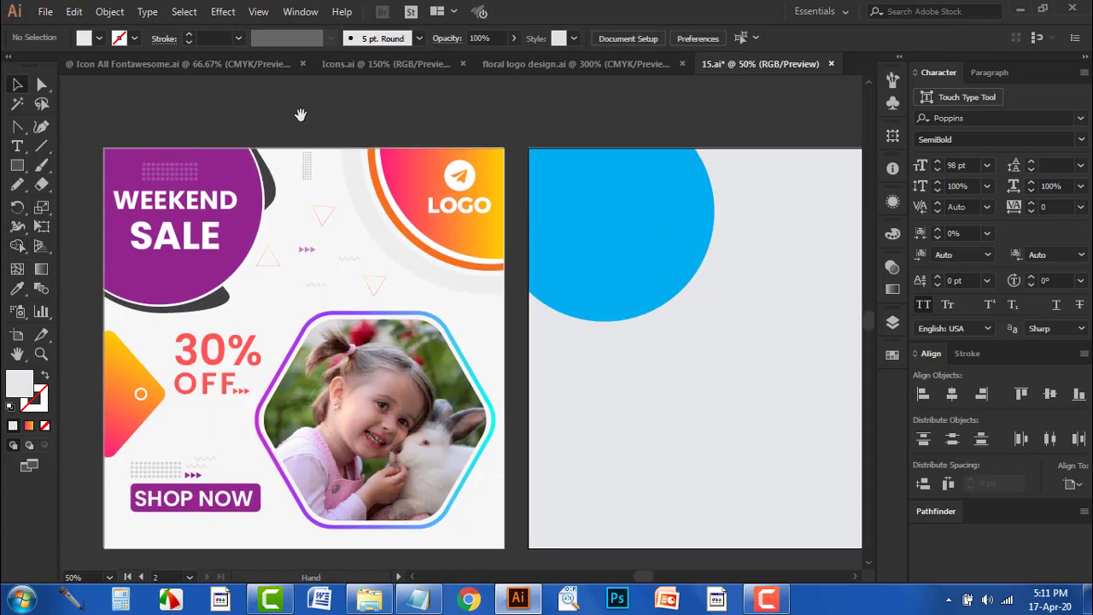
pyautogui.click(498, 191)
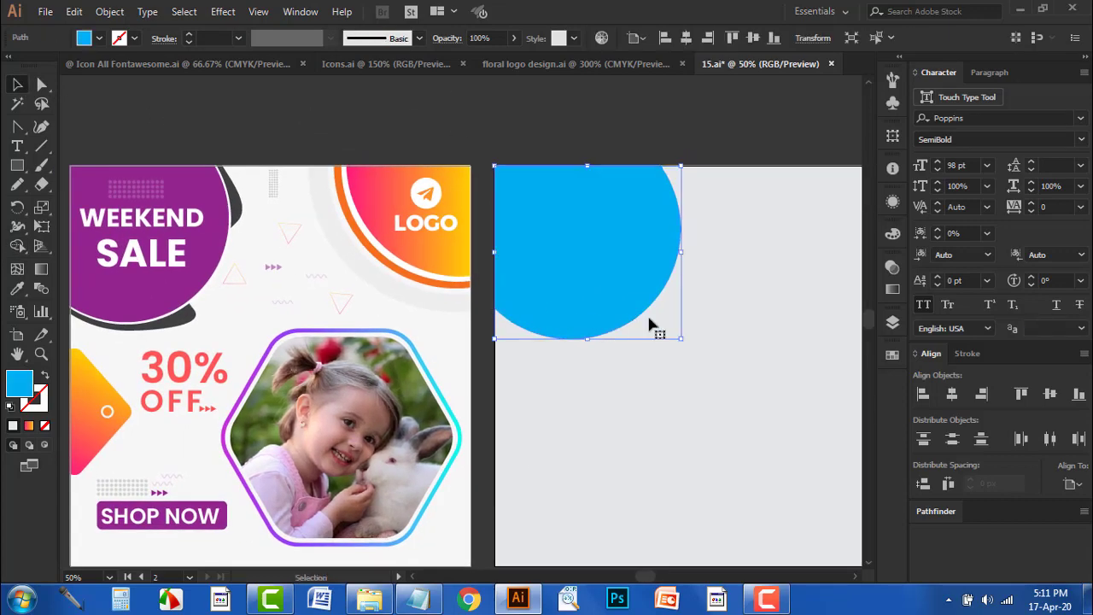
pyautogui.hotkey('ctrl', '+')
pyautogui.press('a')
pyautogui.press('v')
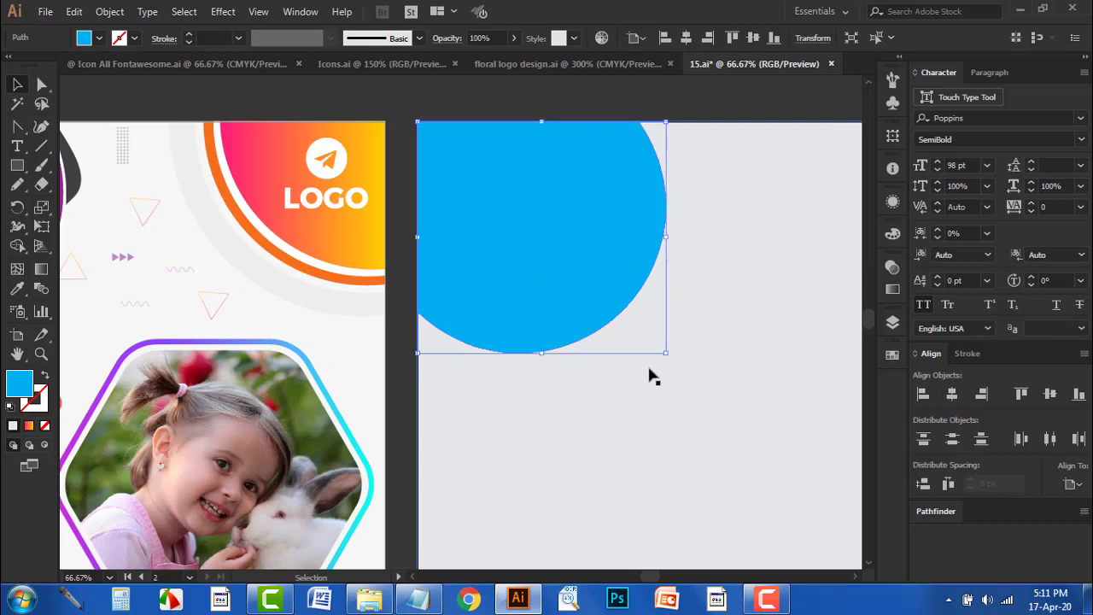
pyautogui.moveTo(666, 358); pyautogui.dragTo(673, 359)
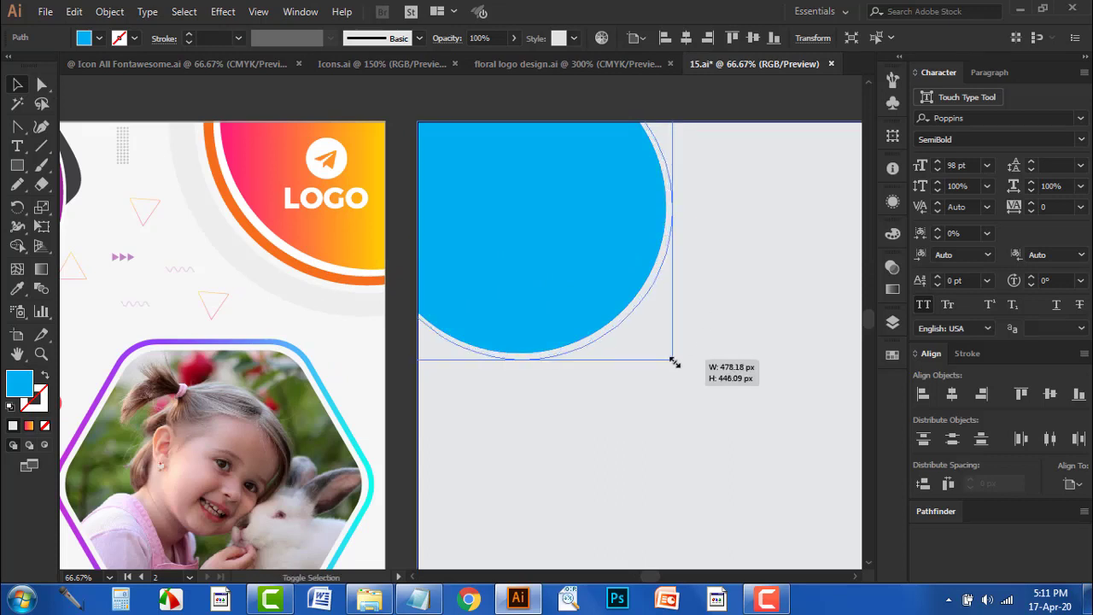
# Give the blue circle a white stroke
pyautogui.rightClick(604, 280)
pyautogui.moveTo(647, 501)
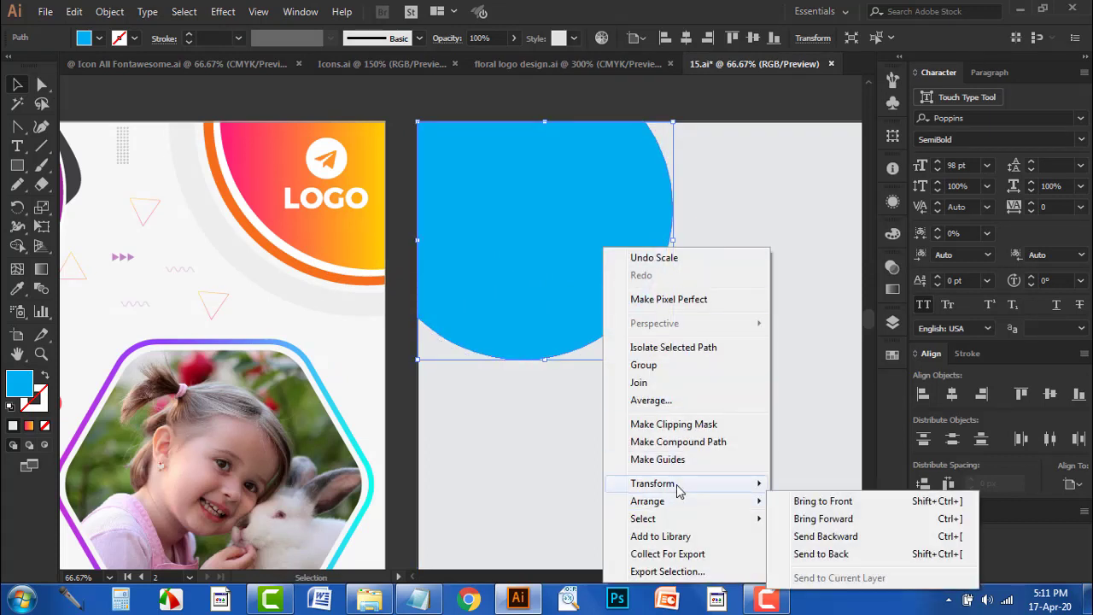
pyautogui.click(838, 536)
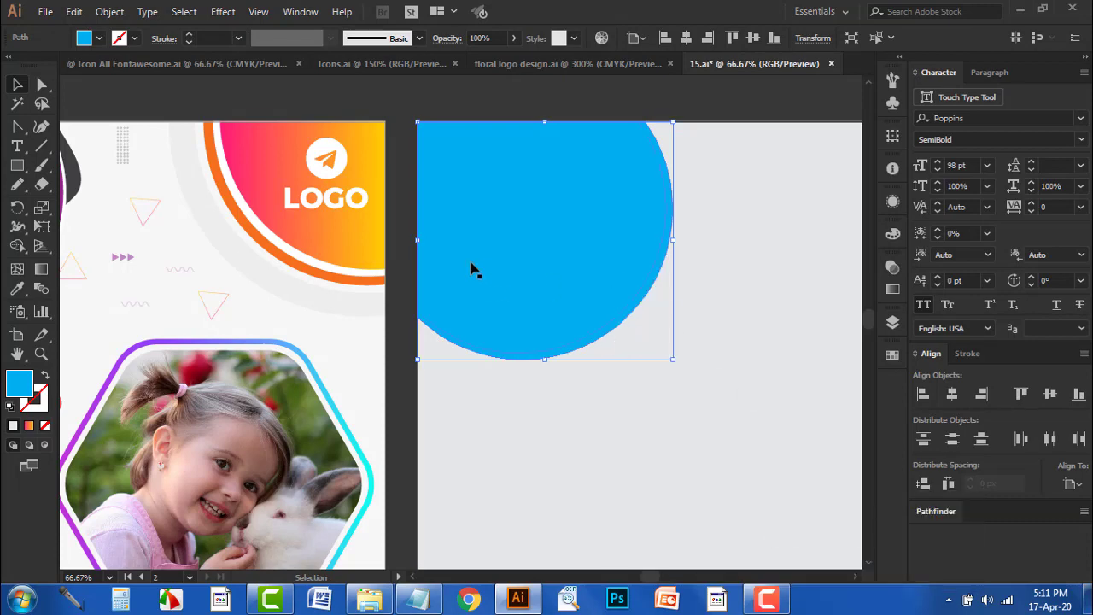
pyautogui.click(134, 37)
pyautogui.click(34, 67)
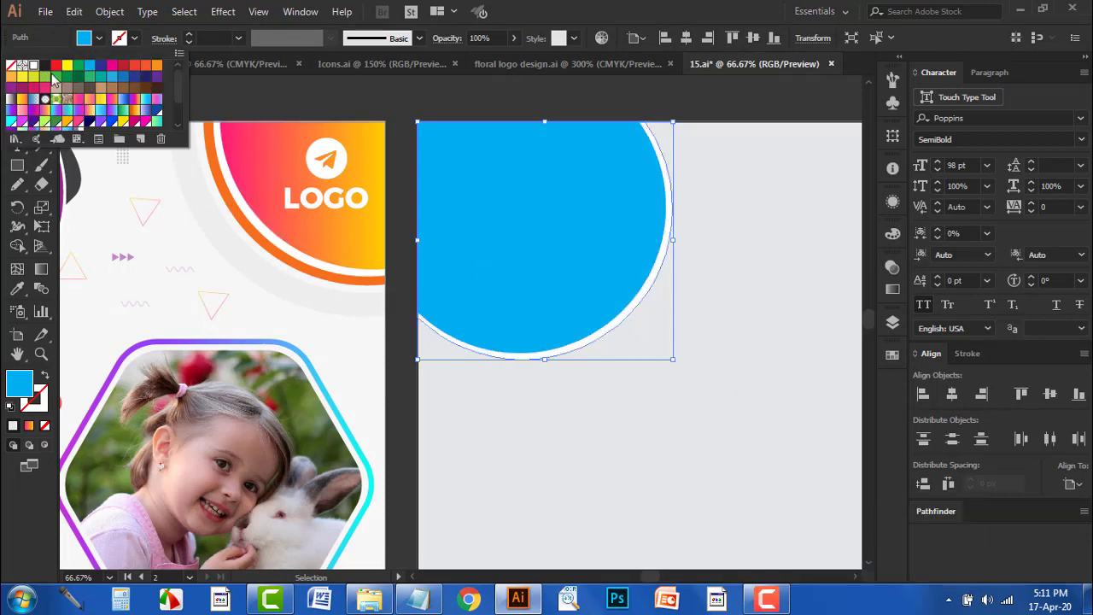
pyautogui.click(390, 110)
# Scale the white ring circle outward beyond the blue circle
pyautogui.moveTo(609, 317); pyautogui.dragTo(551, 313)
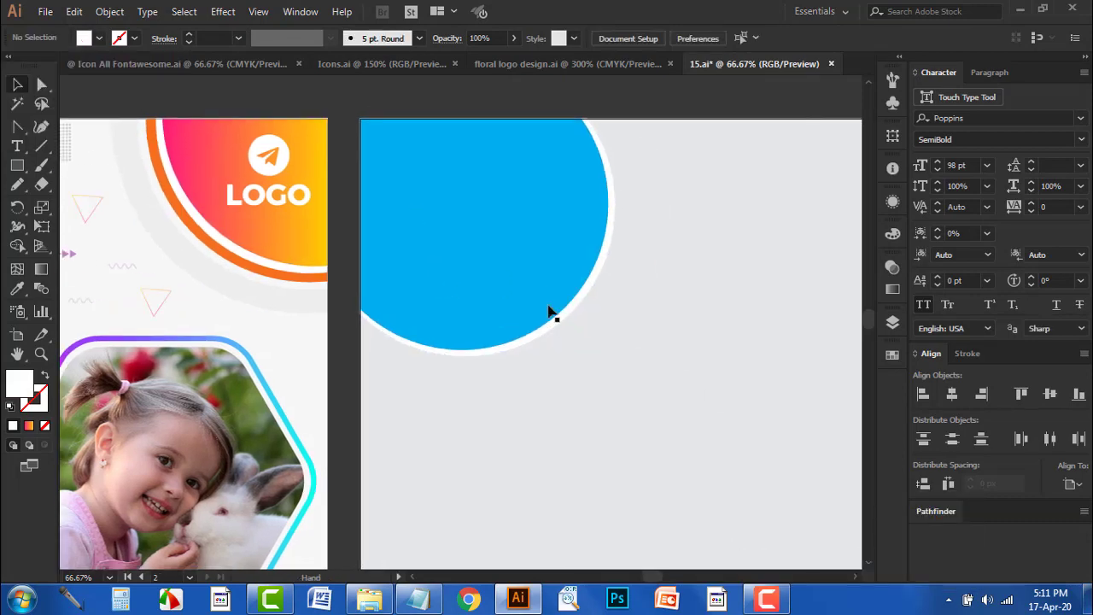
pyautogui.click(561, 317)
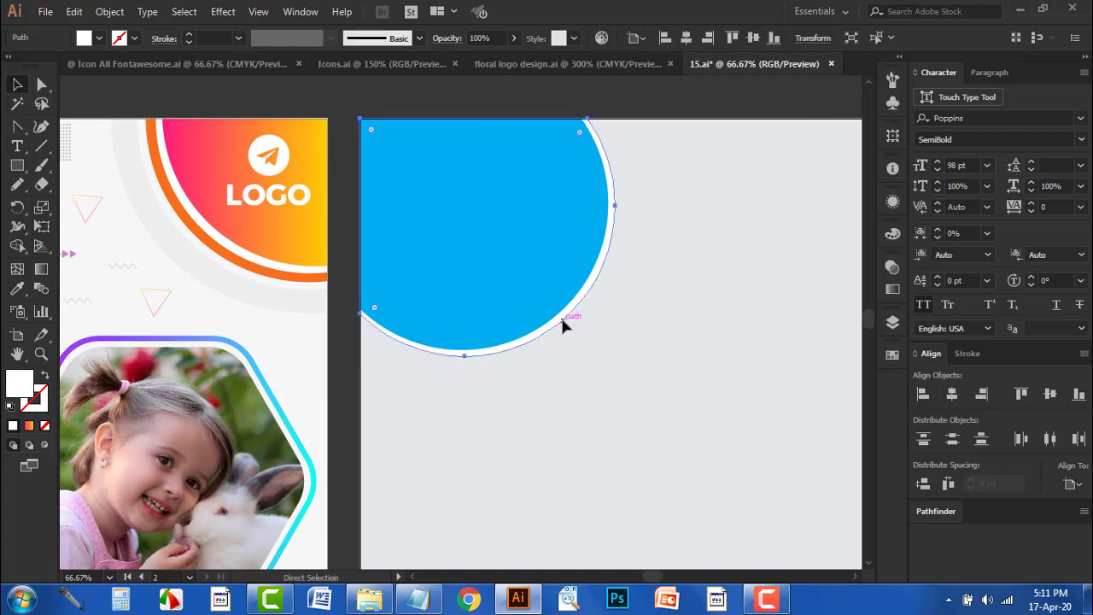
pyautogui.press('v')
pyautogui.moveTo(615, 359); pyautogui.dragTo(714, 341)
pyautogui.click(19, 288)
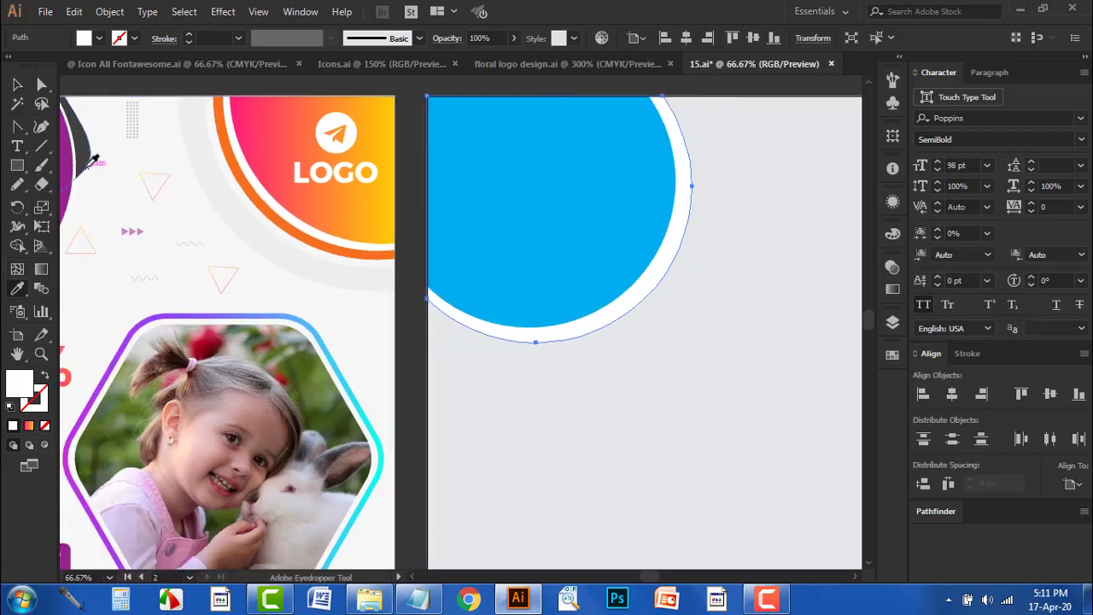
# Sample the dark grey from the original post's swoosh with the Eyedropper
pyautogui.moveTo(100, 156); pyautogui.dragTo(339, 166)
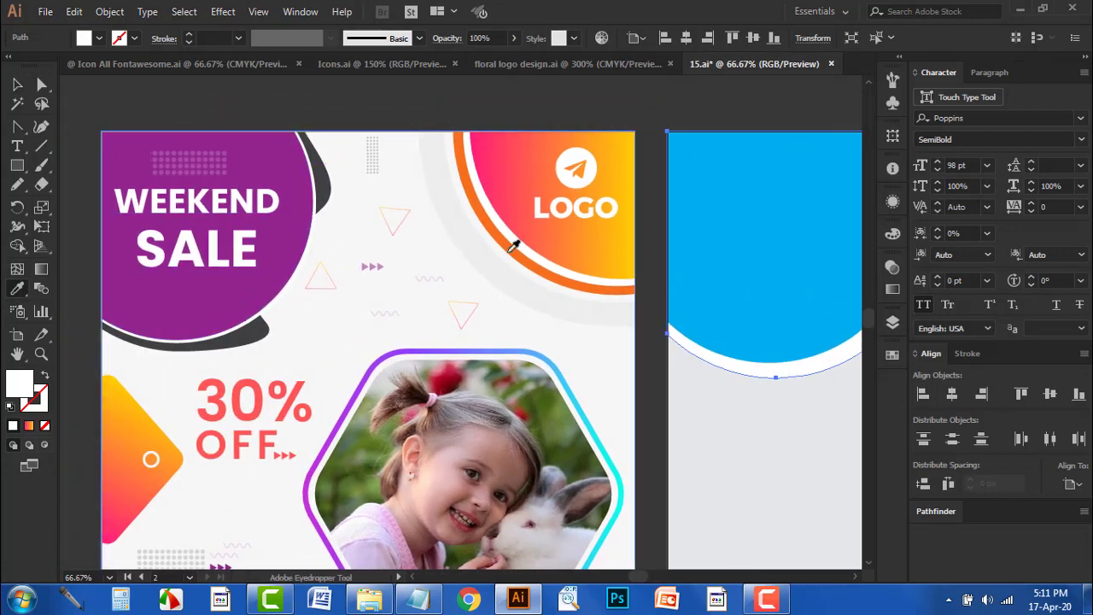
pyautogui.scroll(-1, 150, 463)
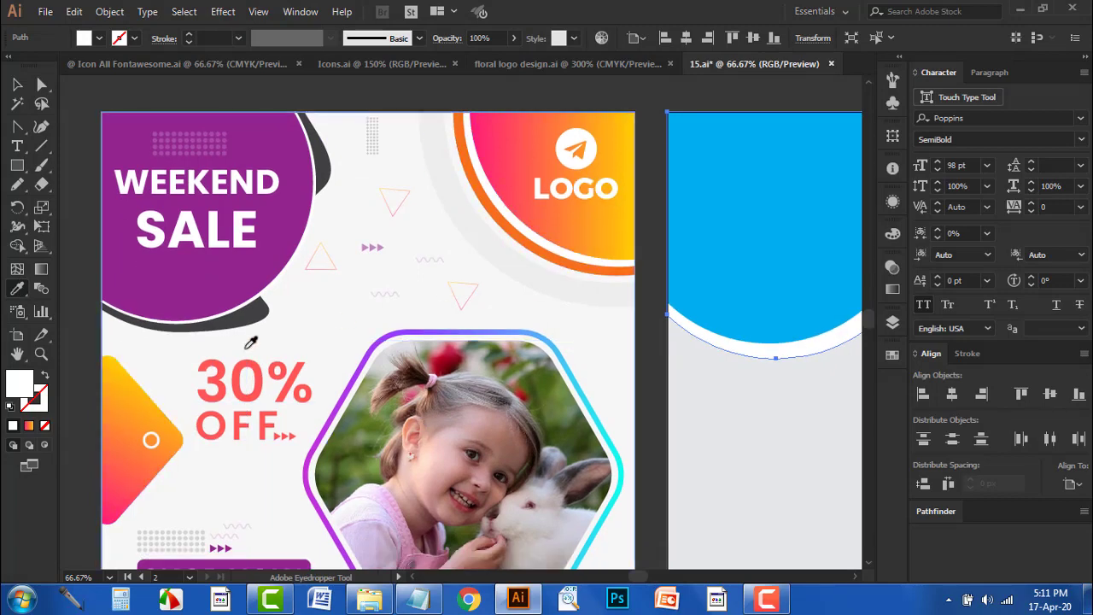
pyautogui.click(232, 316)
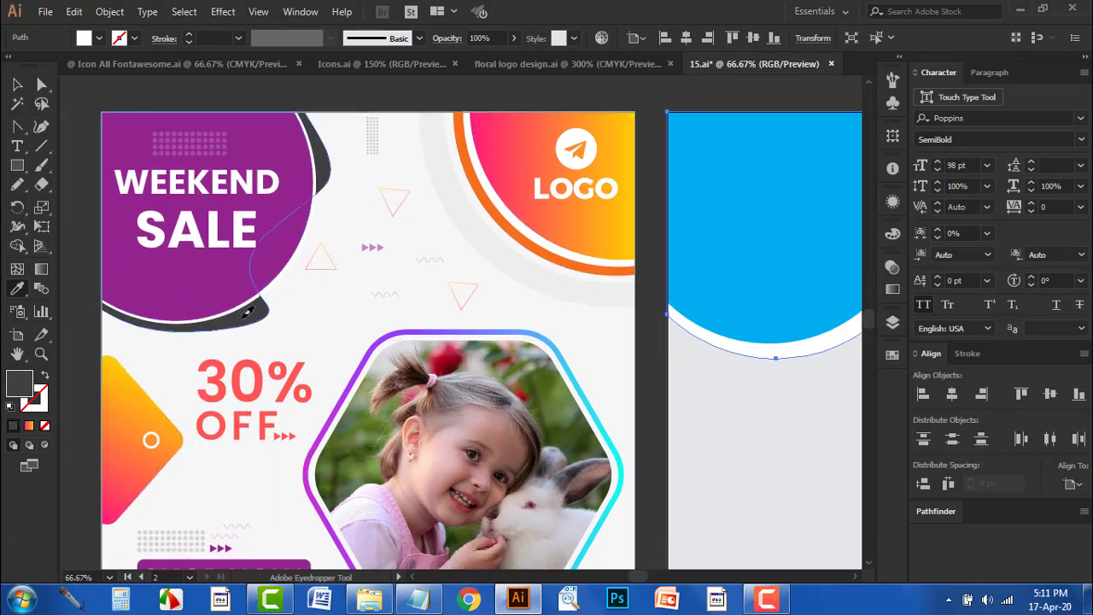
pyautogui.hscroll(5, 276, 303)
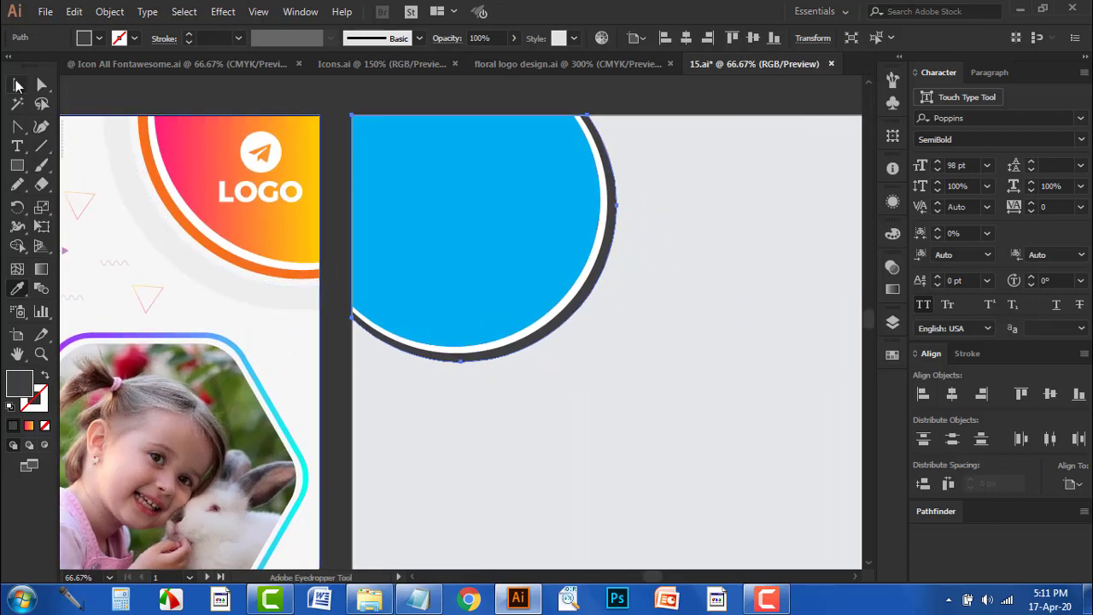
# Enlarge the dark ring and blue circle group to fill the artboard's top-left corner
pyautogui.press('v')
pyautogui.scroll(1, 551, 272)
pyautogui.moveTo(645, 333); pyautogui.dragTo(573, 416)
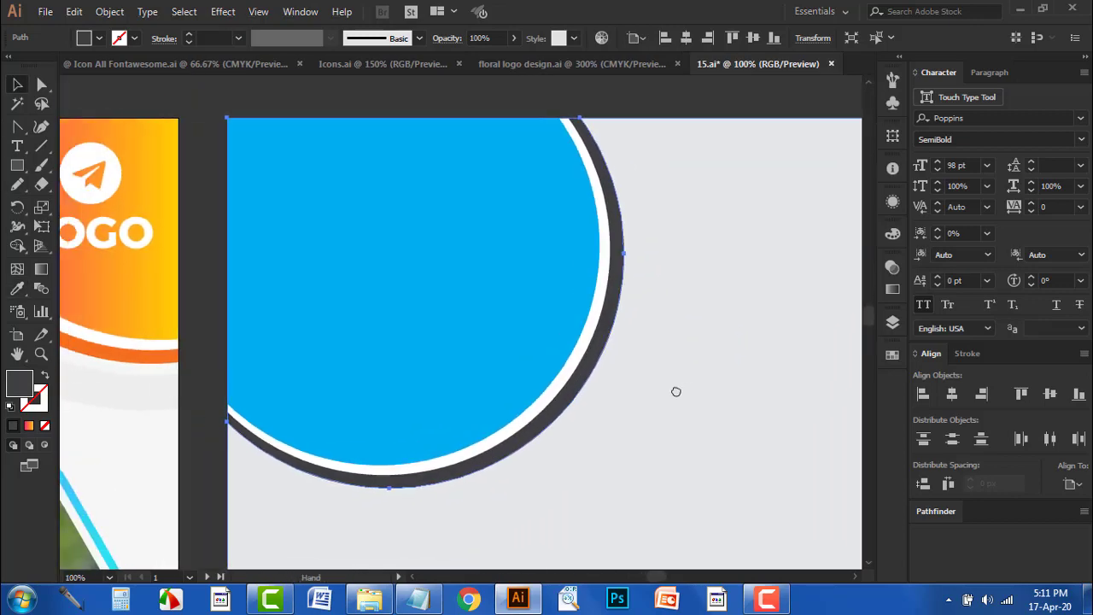
pyautogui.scroll(-1, 675, 390)
pyautogui.scroll(-2, 714, 385)
pyautogui.scroll(1, 360, 378)
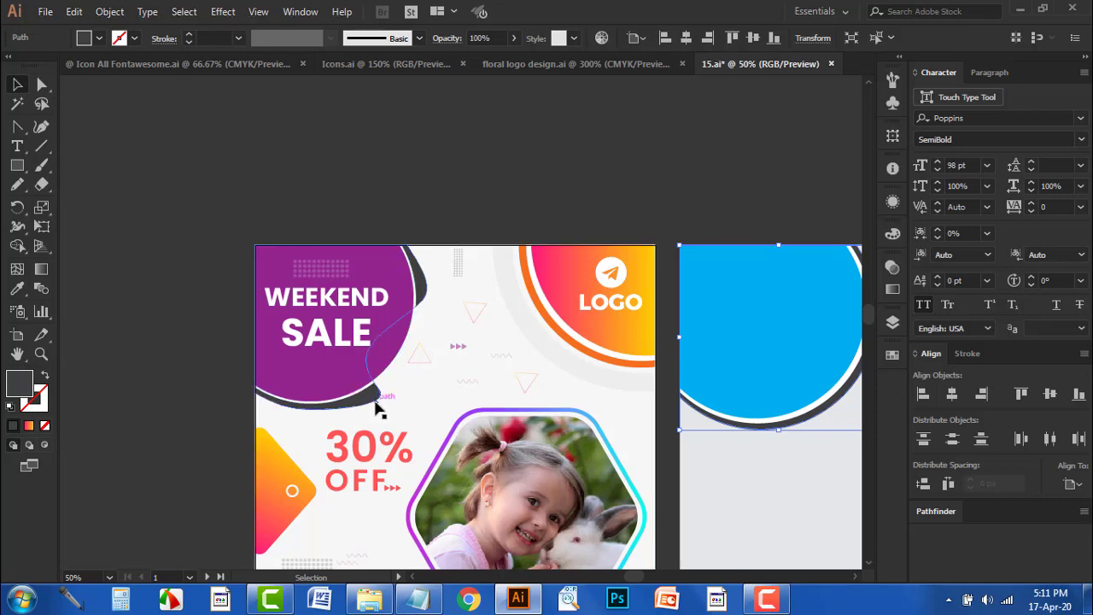
pyautogui.hscroll(5, 598, 376)
pyautogui.scroll(2, 575, 393)
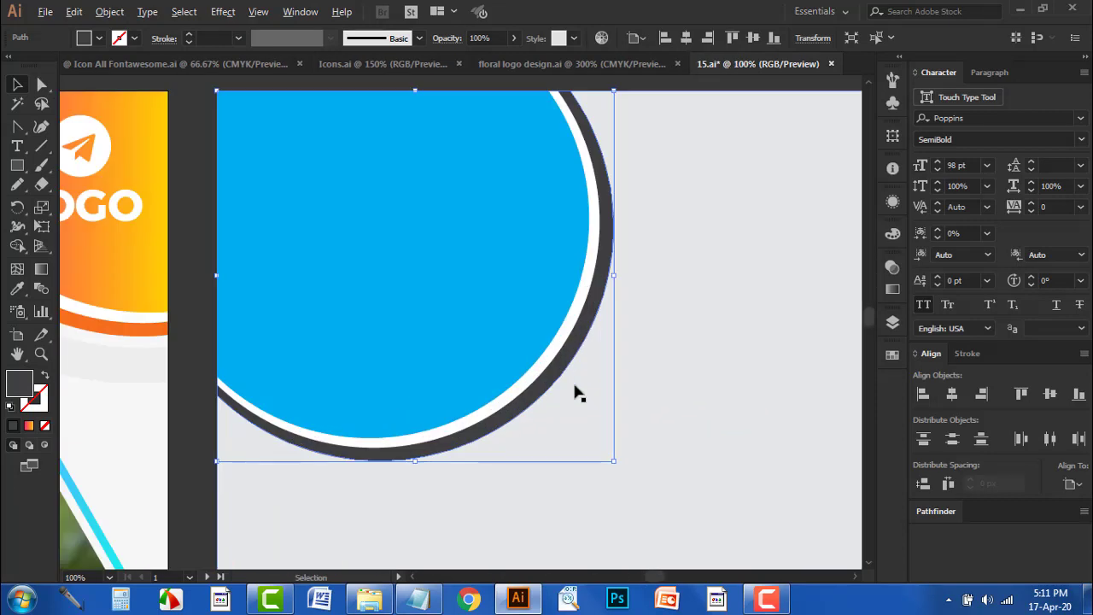
pyautogui.moveTo(615, 457); pyautogui.dragTo(629, 463)
pyautogui.moveTo(649, 354); pyautogui.dragTo(603, 388)
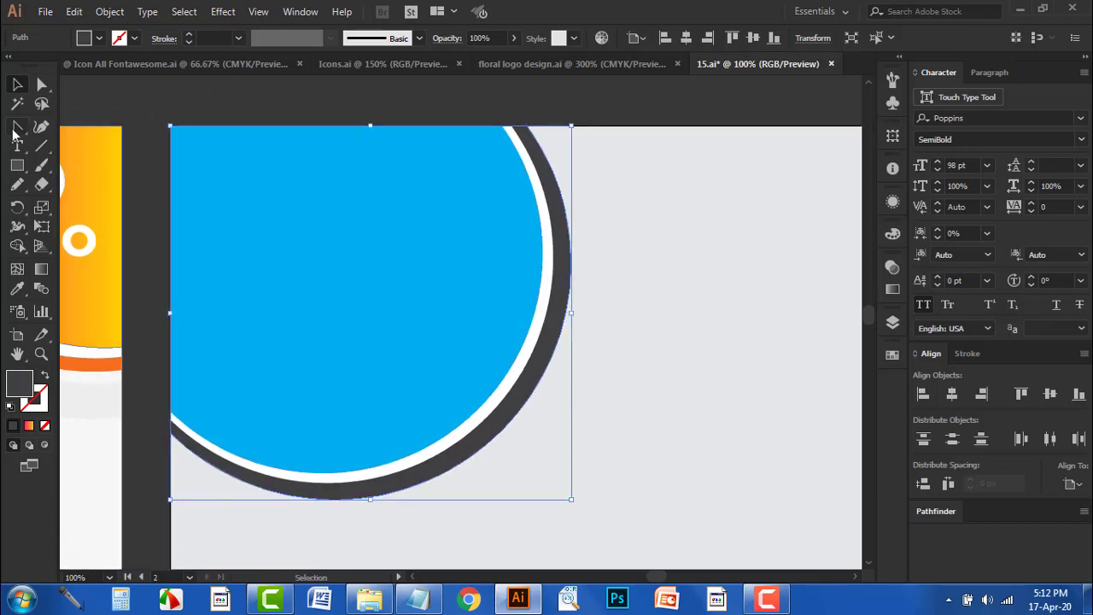
pyautogui.moveTo(17, 127); pyautogui.dragTo(73, 144)
# Add anchor points to the dark ring and bulge its lower-right curve into a swoosh
pyautogui.scroll(1, 478, 452)
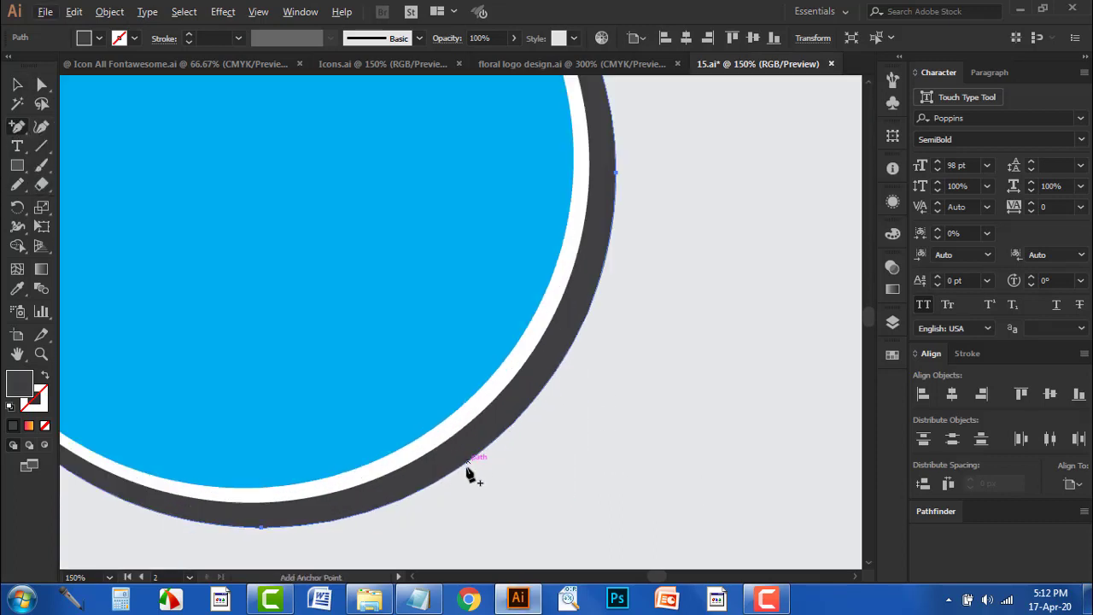
pyautogui.click(465, 469)
pyautogui.scroll(-1, 436, 449)
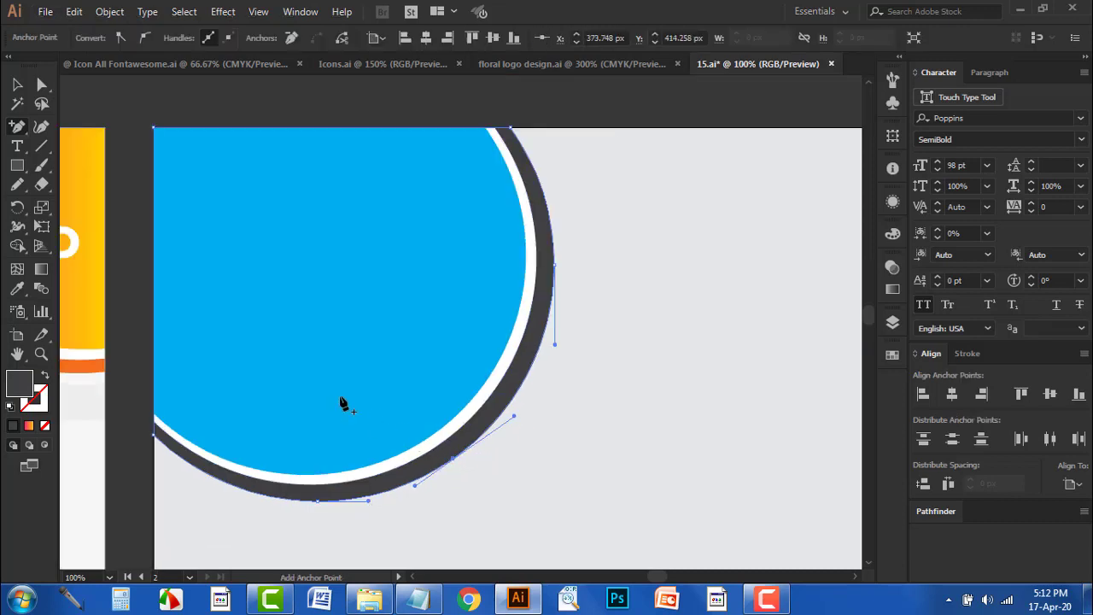
pyautogui.click(17, 127)
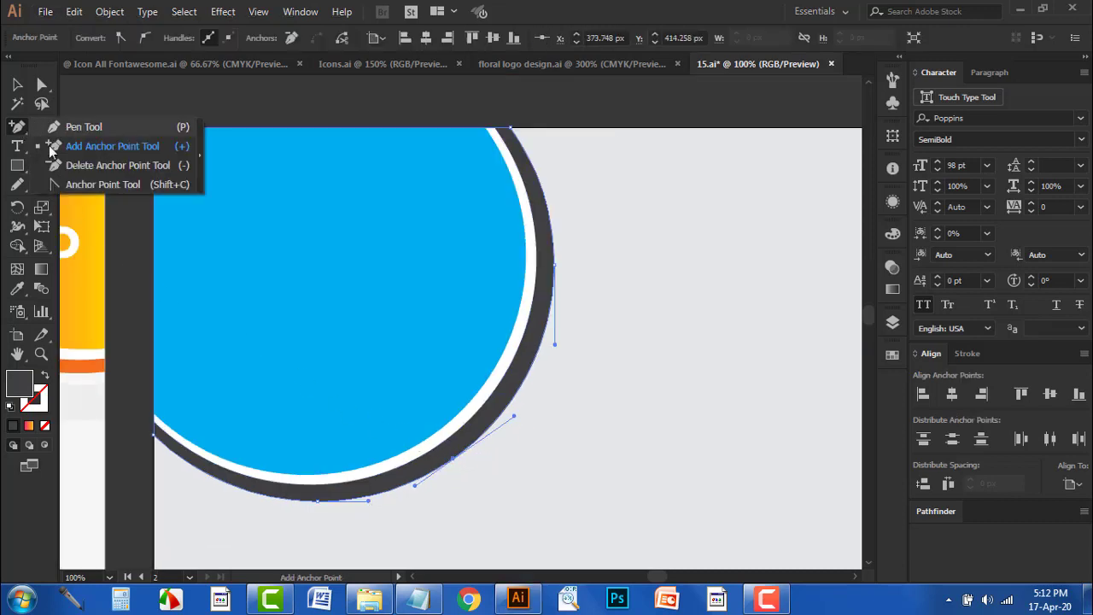
pyautogui.click(110, 186)
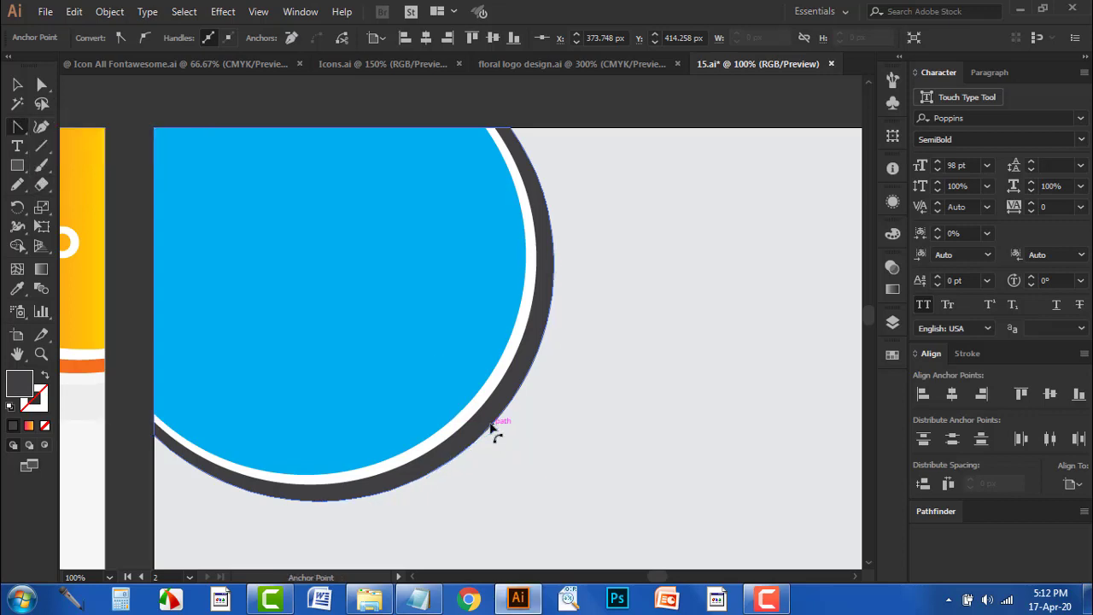
pyautogui.moveTo(489, 433)
pyautogui.mouseDown()
pyautogui.moveTo(456, 414)
pyautogui.moveTo(461, 382)
pyautogui.mouseUp()
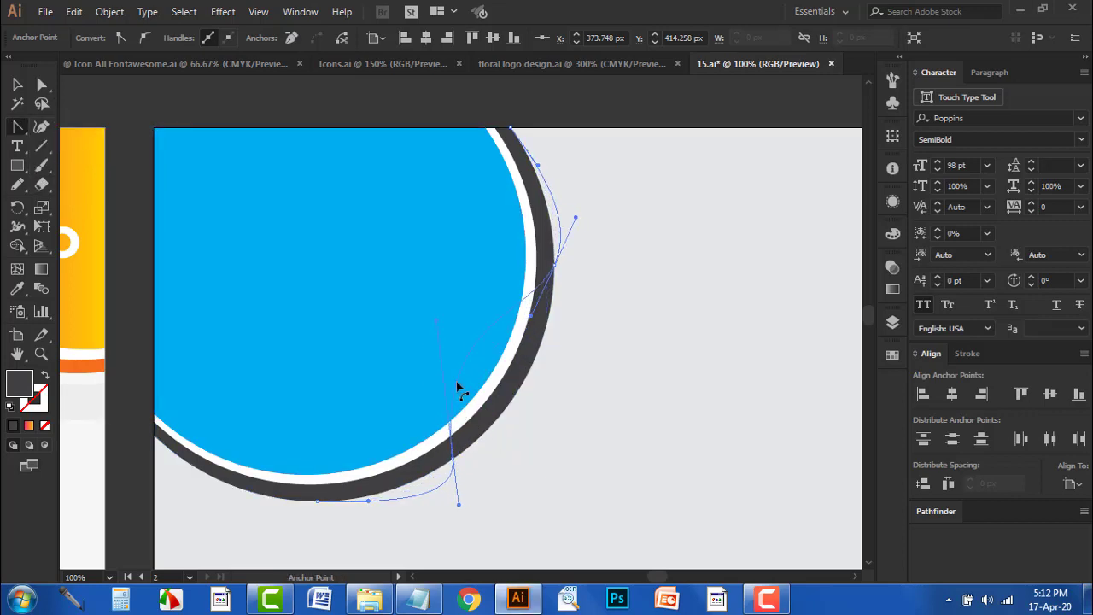
pyautogui.keyDown('alt'); pyautogui.scroll(-1, 502, 382); pyautogui.keyUp('alt')
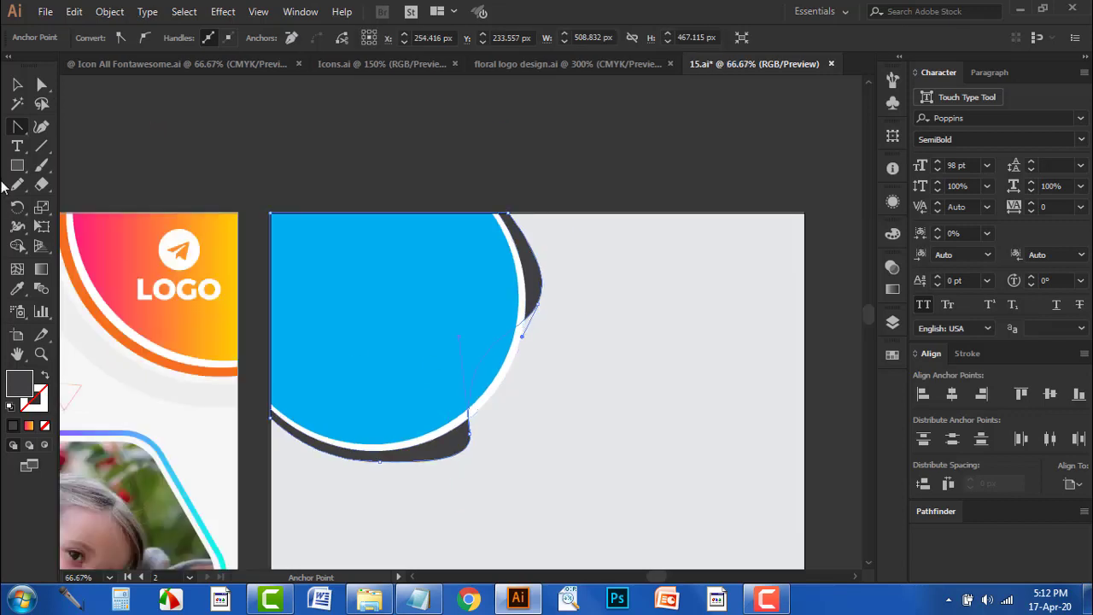
# Compare with the original flyer, recentre the second artboard, and select the blue circle
pyautogui.click(17, 84)
pyautogui.click(176, 165)
pyautogui.moveTo(176, 165); pyautogui.dragTo(541, 146)
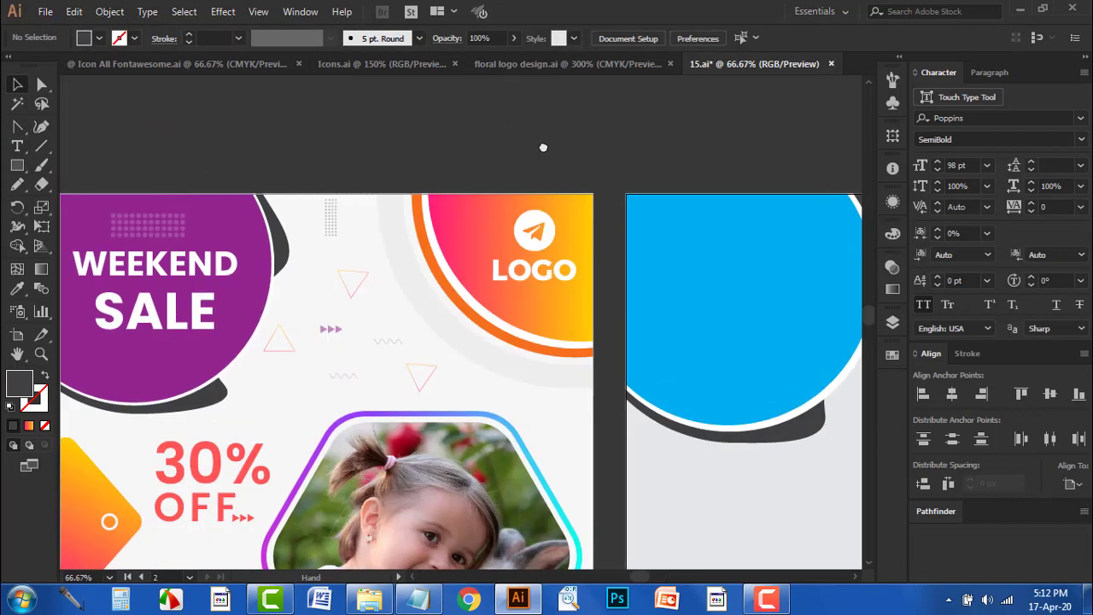
pyautogui.moveTo(677, 429); pyautogui.dragTo(385, 404)
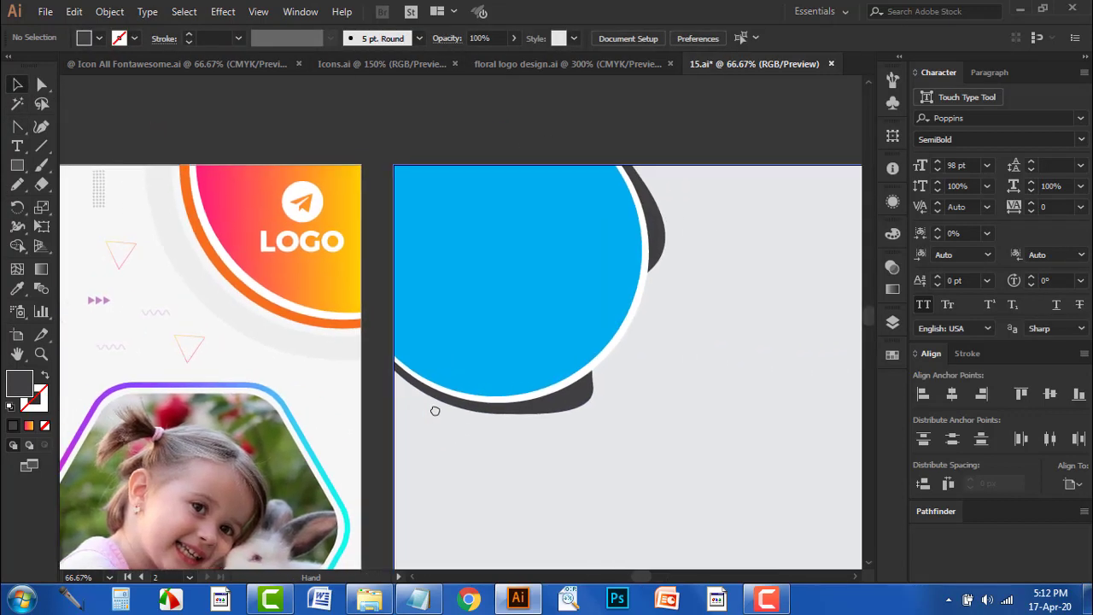
pyautogui.keyDown('alt'); pyautogui.scroll(-1, 382, 403); pyautogui.keyUp('alt')
pyautogui.keyDown('alt'); pyautogui.scroll(1, 398, 415); pyautogui.keyUp('alt')
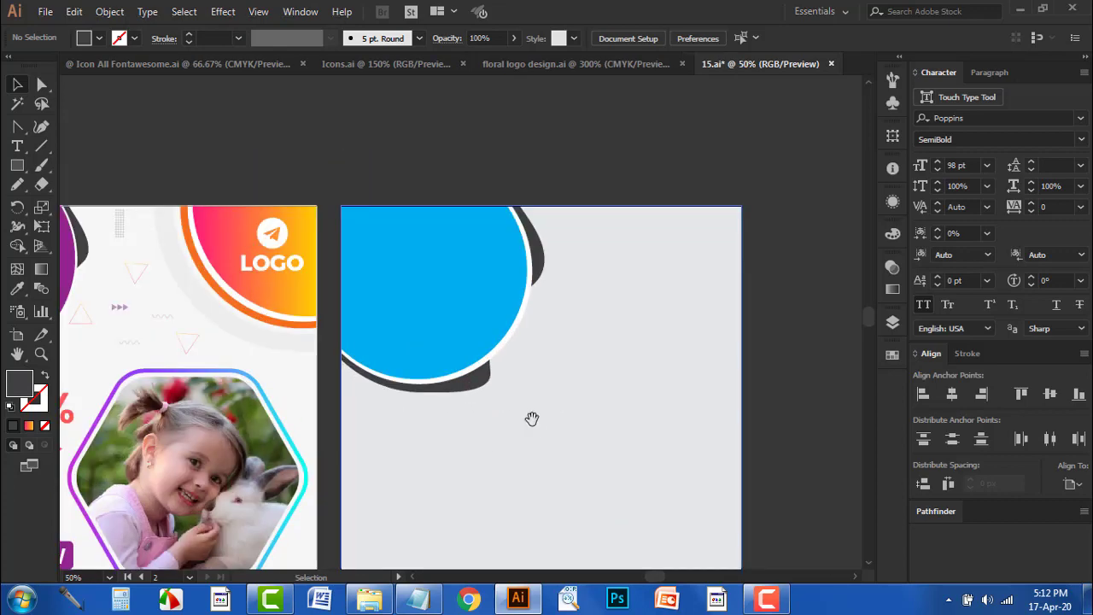
pyautogui.moveTo(532, 419); pyautogui.dragTo(488, 426)
pyautogui.click(421, 297)
# Copy the blue circle to the top-right, reflect it vertically, and resize it to about 374 × 349 px
pyautogui.moveTo(396, 289)
pyautogui.mouseDown()
pyautogui.moveTo(608, 281)
pyautogui.moveTo(595, 276)
pyautogui.mouseUp()
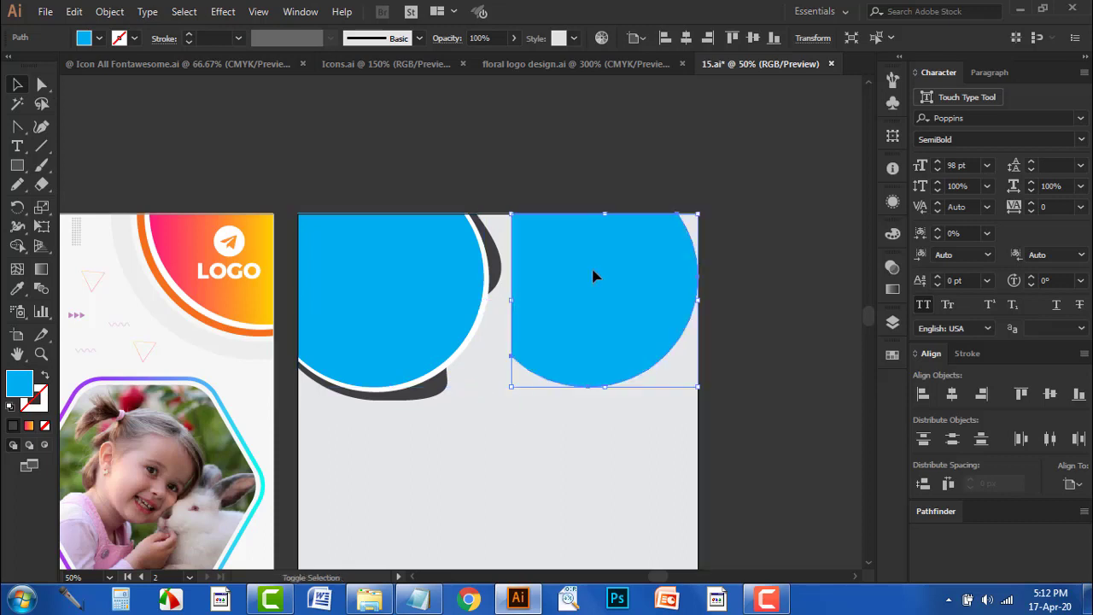
pyautogui.rightClick(630, 305)
pyautogui.moveTo(680, 483)
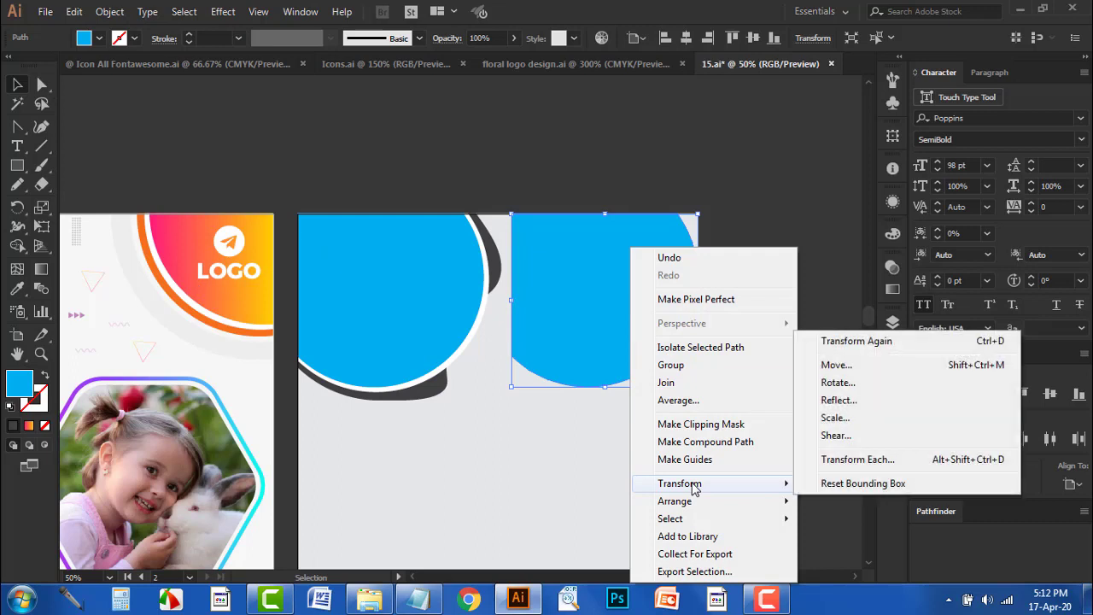
pyautogui.click(862, 401)
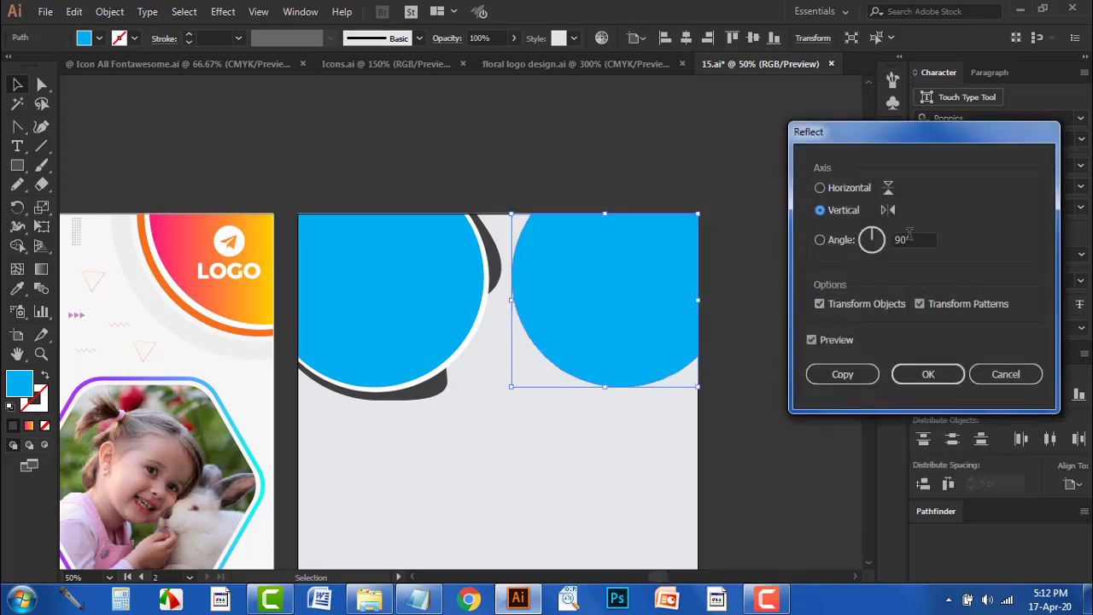
pyautogui.click(928, 374)
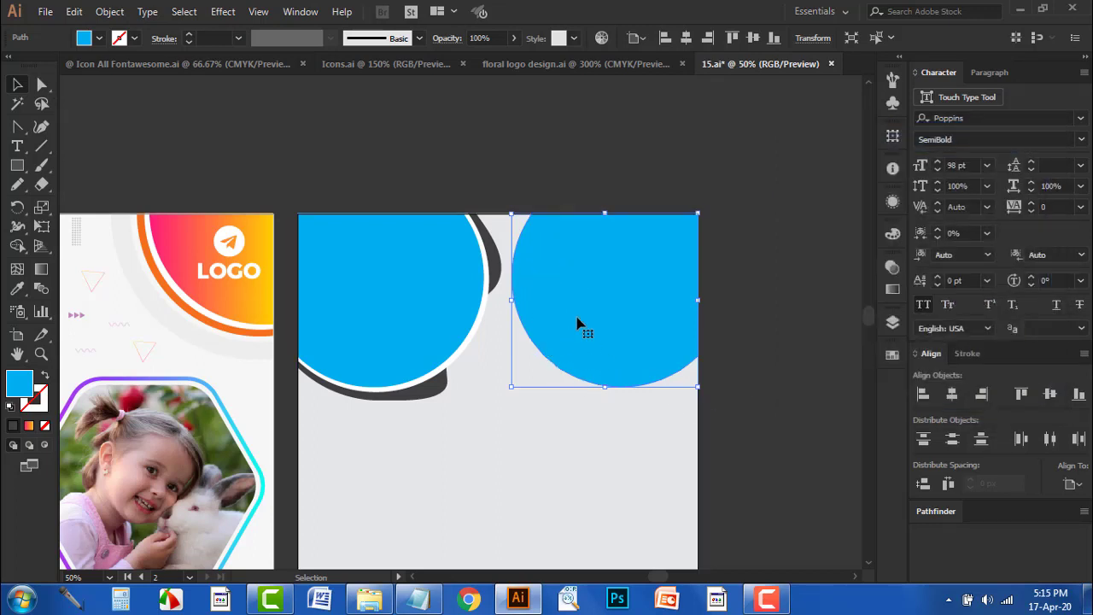
pyautogui.moveTo(511, 386); pyautogui.dragTo(560, 355)
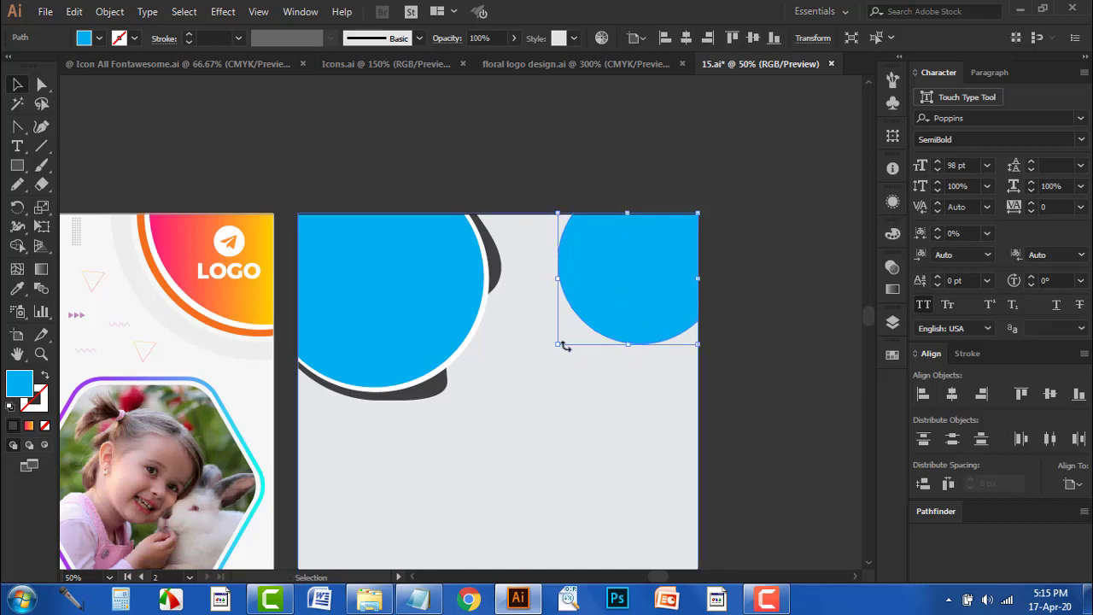
pyautogui.moveTo(559, 344); pyautogui.dragTo(548, 352)
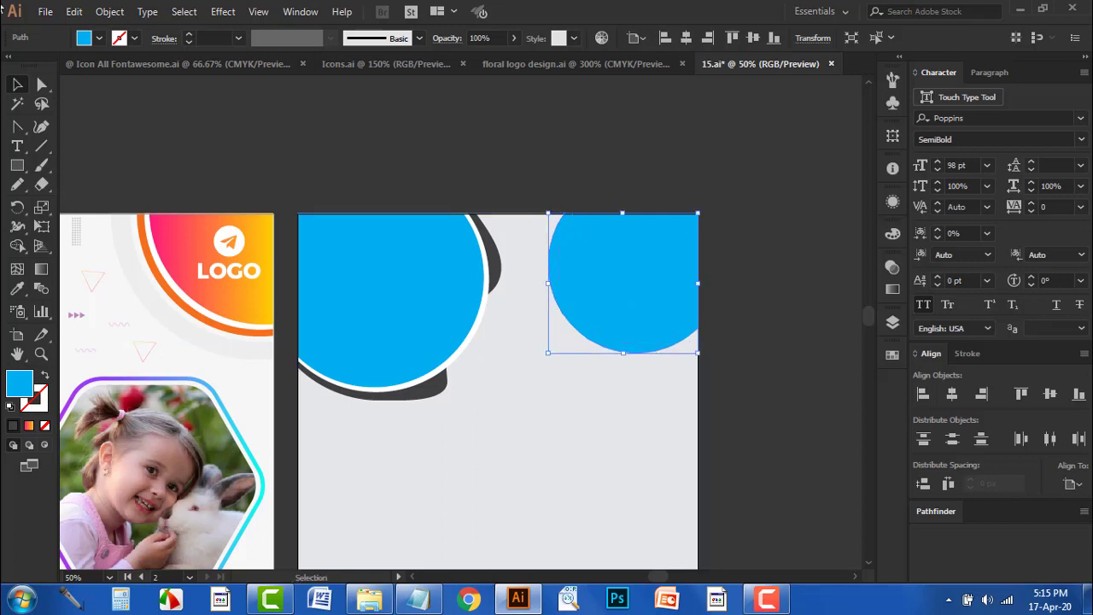
# Apply the logo ring's look to the back circle with the Eyedropper and fill it white
pyautogui.click(17, 289)
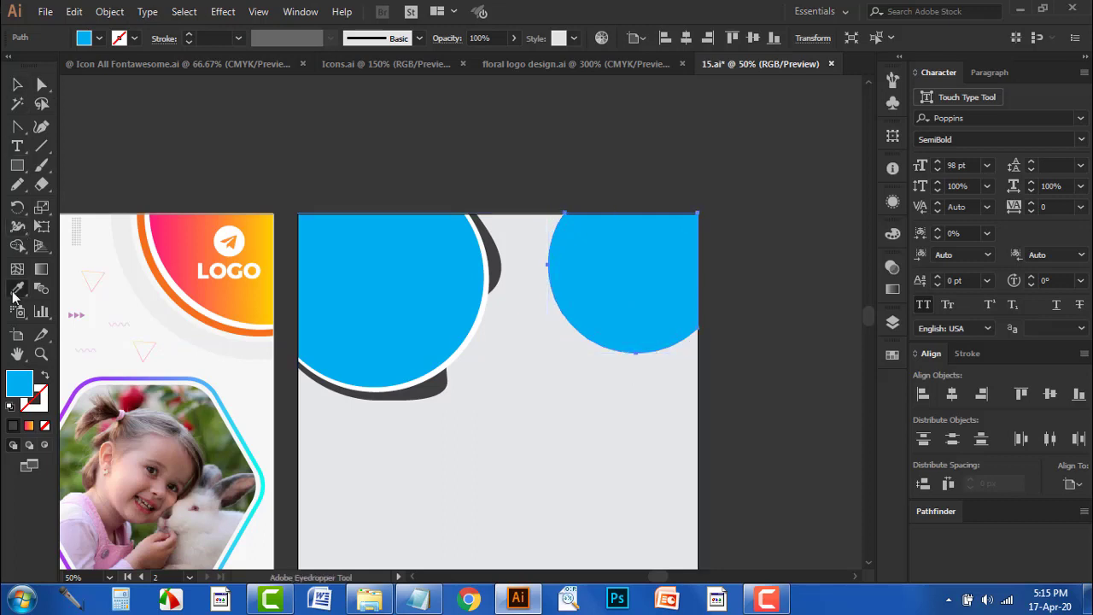
pyautogui.click(154, 271)
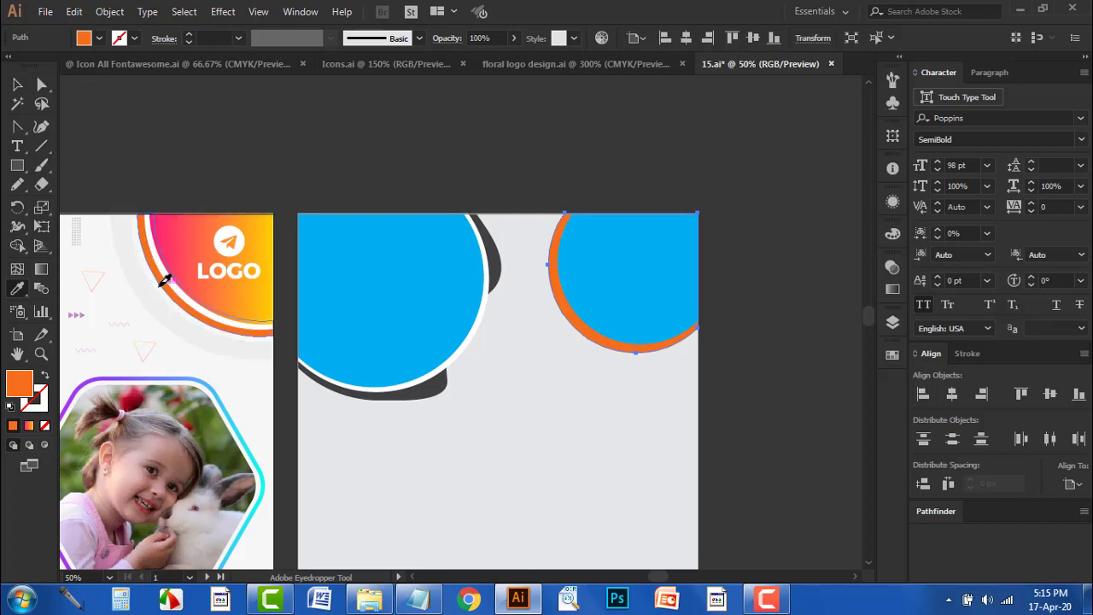
pyautogui.click(97, 39)
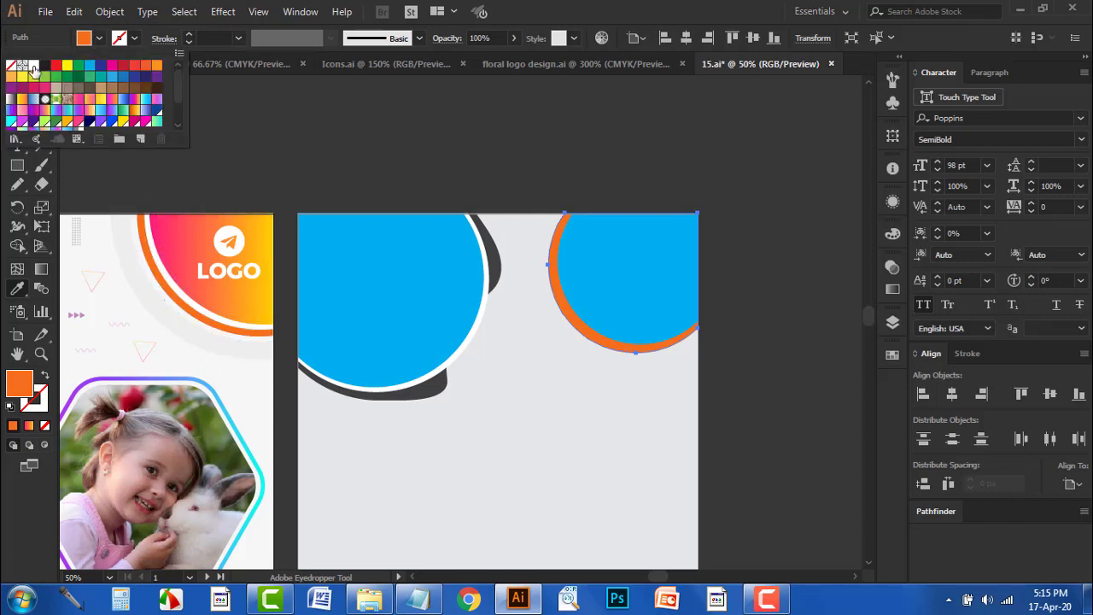
pyautogui.click(34, 68)
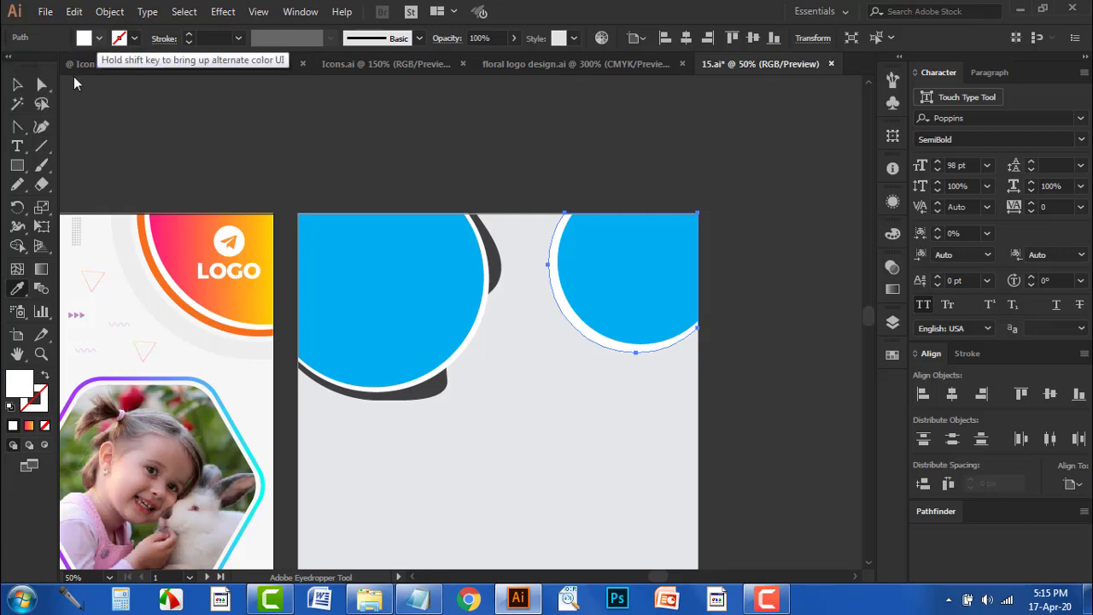
pyautogui.doubleClick(19, 384)
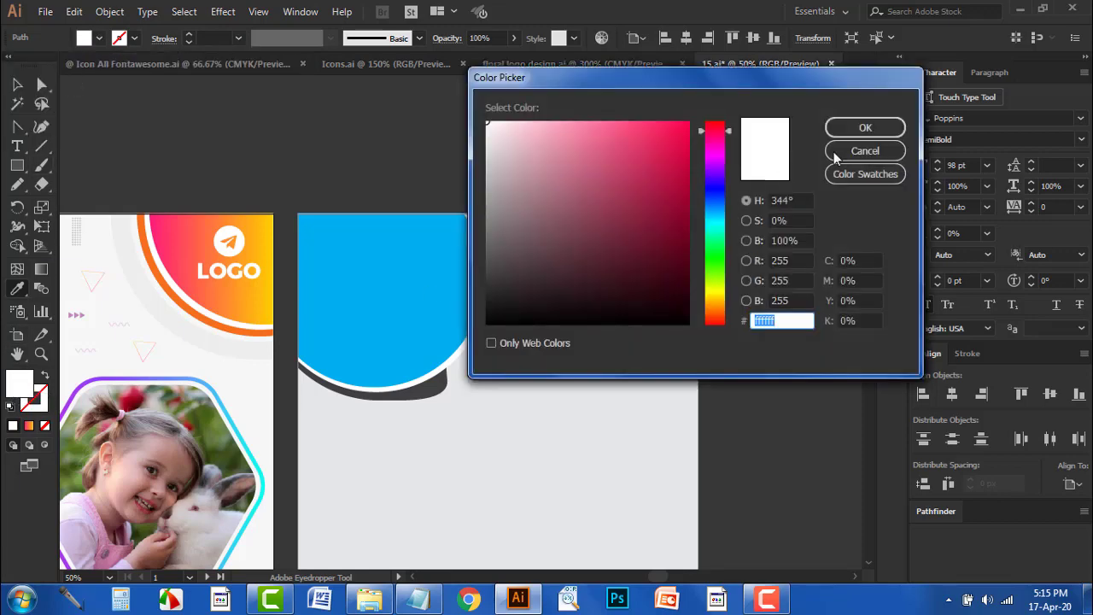
pyautogui.click(864, 151)
pyautogui.click(893, 356)
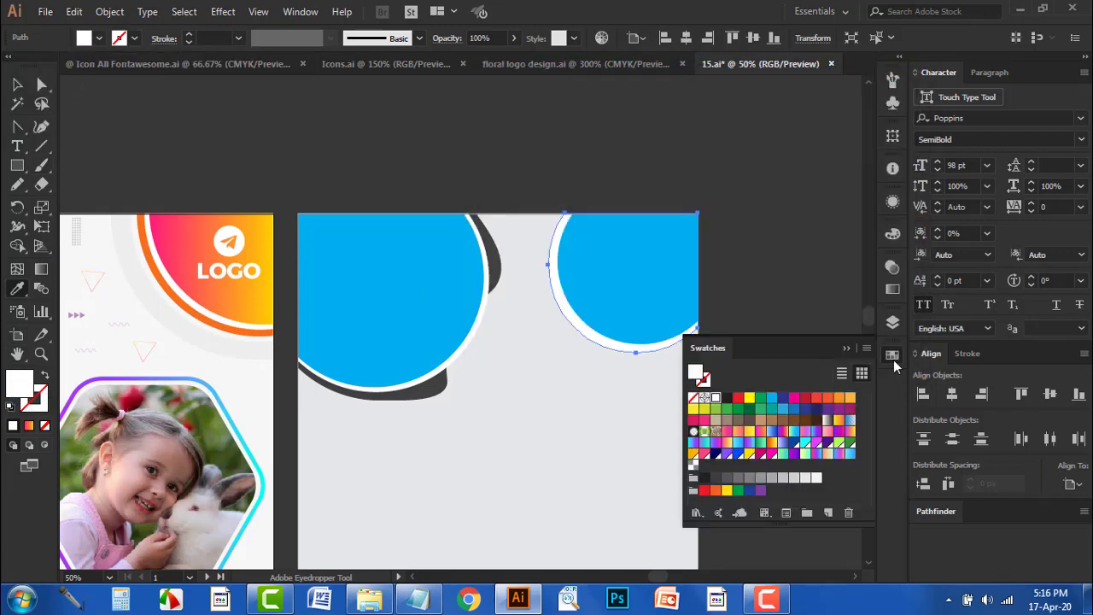
pyautogui.click(846, 347)
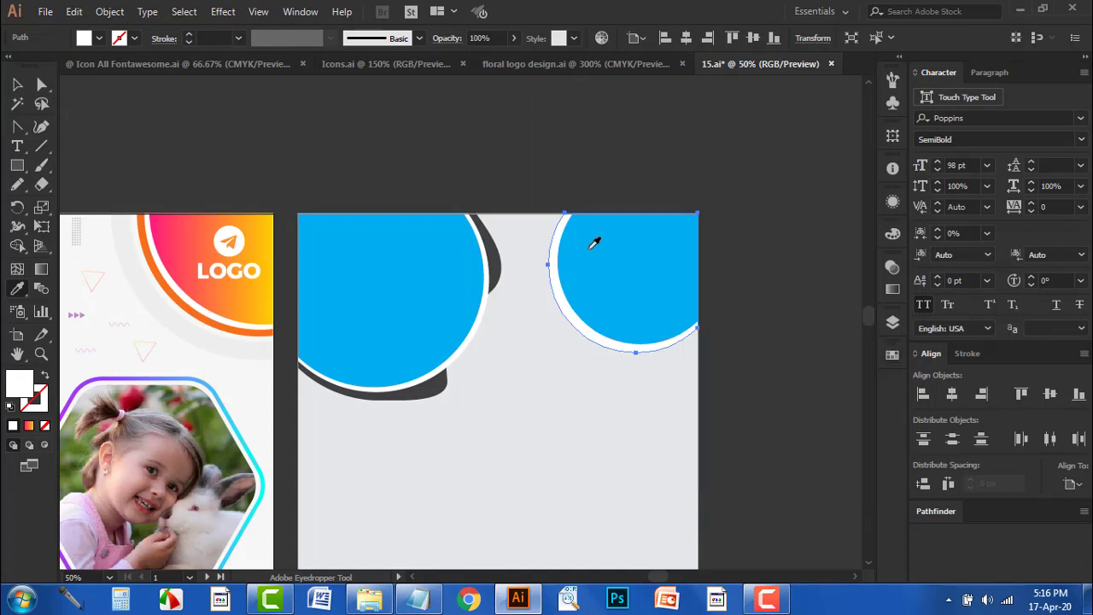
# Enlarge the back circle and give it the logo's faint grey halo at 26% opacity
pyautogui.click(17, 83)
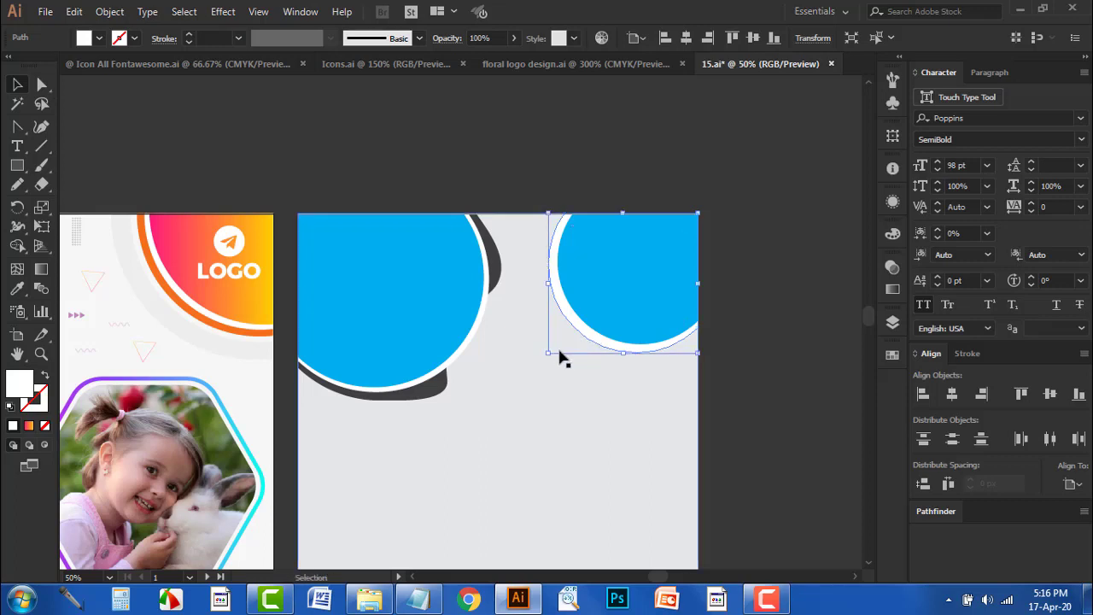
pyautogui.moveTo(549, 353); pyautogui.dragTo(536, 368)
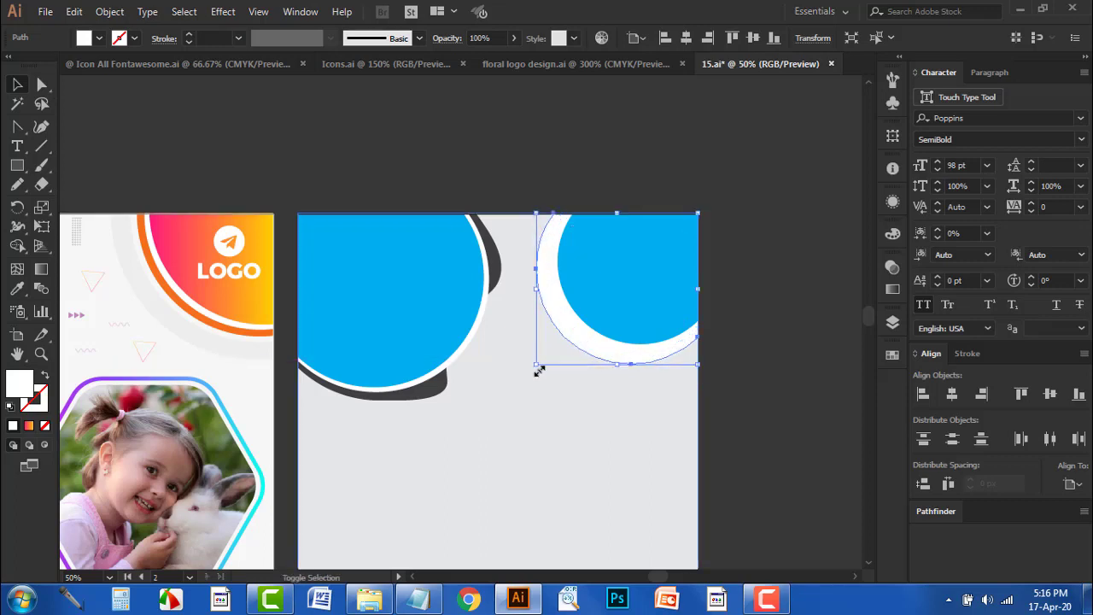
pyautogui.click(18, 287)
pyautogui.click(118, 314)
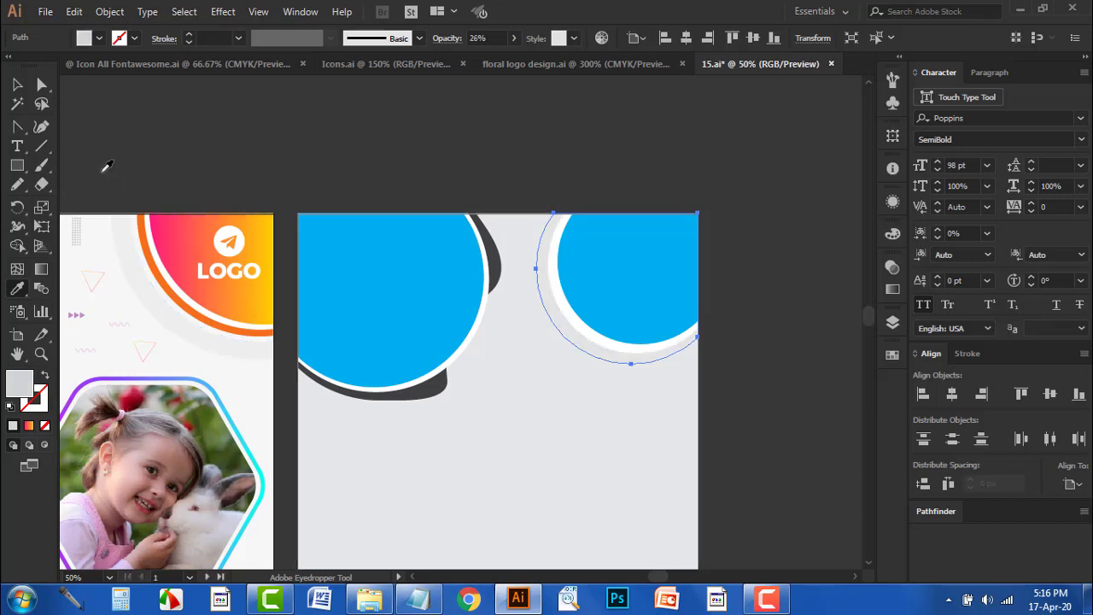
pyautogui.click(15, 85)
pyautogui.click(254, 173)
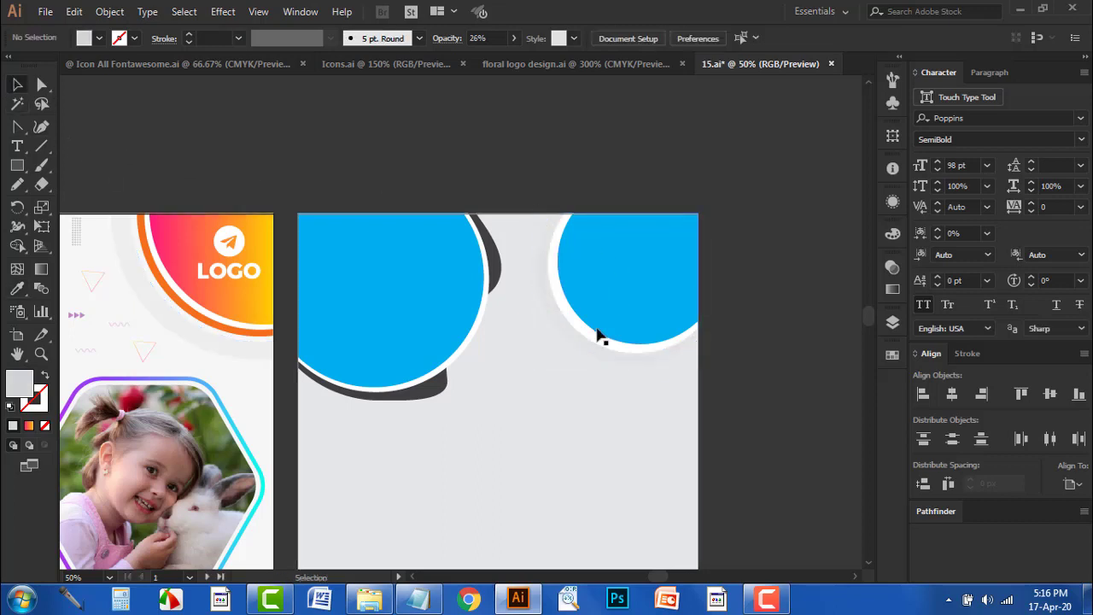
pyautogui.click(585, 334)
# Recolour the left blue circle with the original's purple and the right one with the LOGO's pink-orange gradient
pyautogui.click(234, 190)
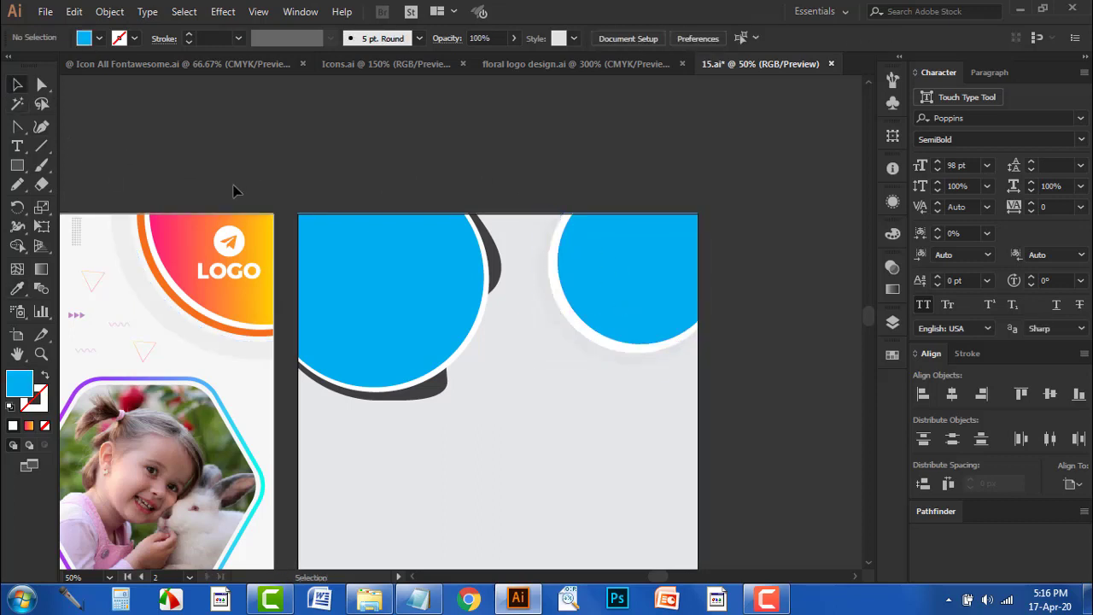
pyautogui.hscroll(-5, 415, 170)
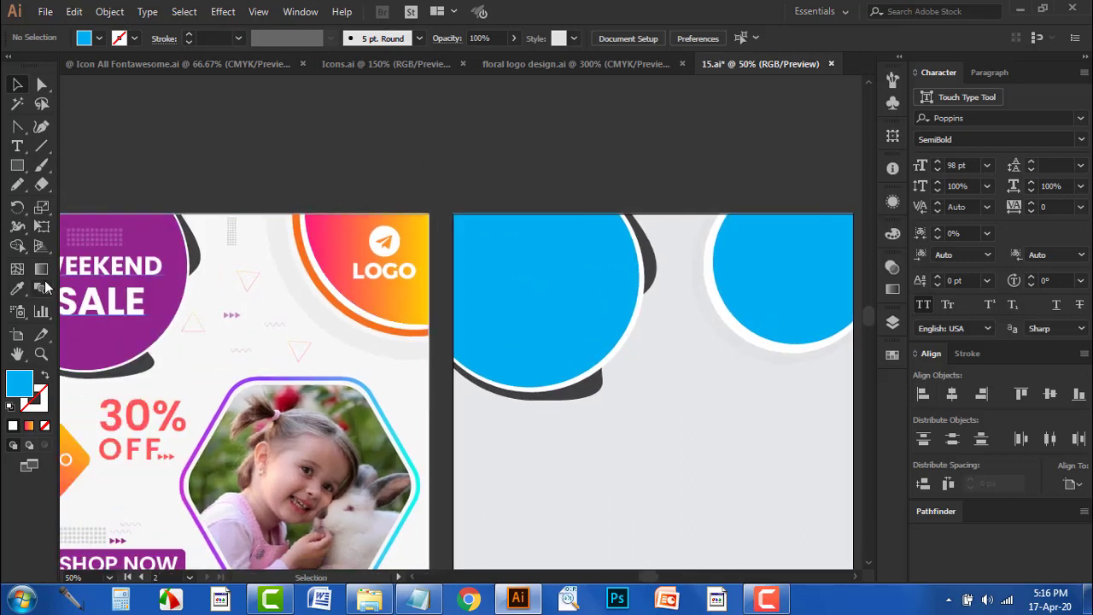
pyautogui.click(17, 288)
pyautogui.click(152, 249)
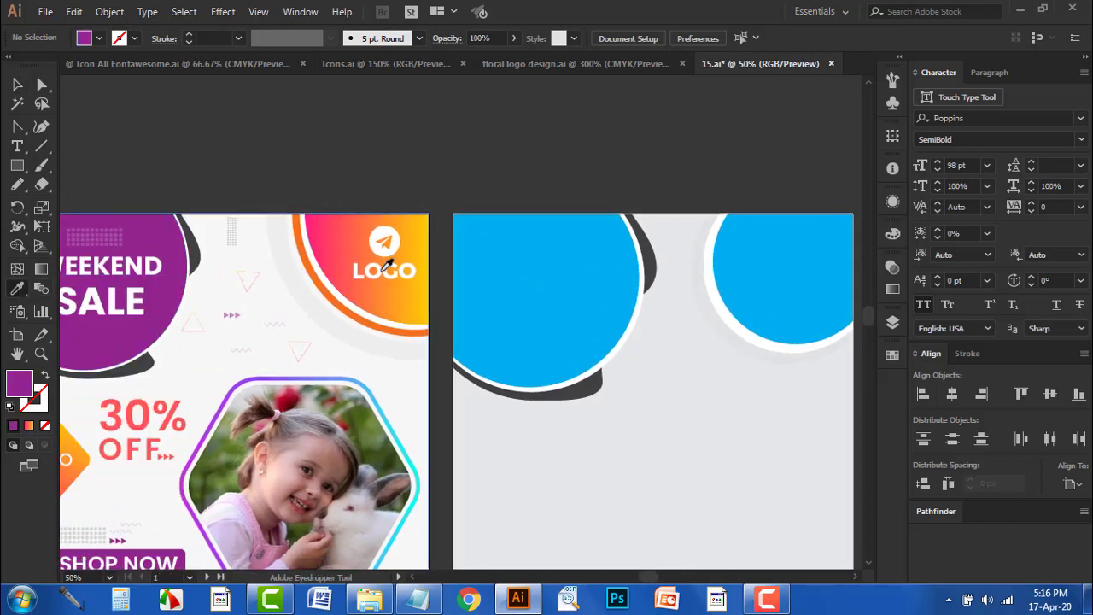
pyautogui.keyDown('alt'); pyautogui.click(466, 274); pyautogui.keyUp('alt')
pyautogui.moveTo(498, 164); pyautogui.dragTo(402, 152)
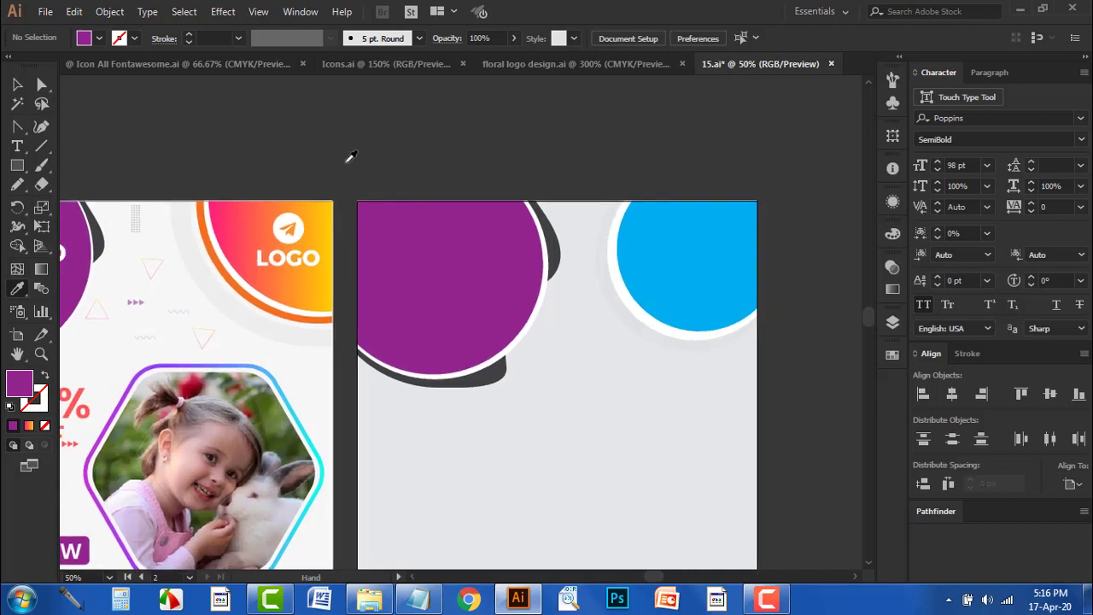
pyautogui.click(237, 225)
pyautogui.keyDown('alt'); pyautogui.click(695, 236); pyautogui.keyUp('alt')
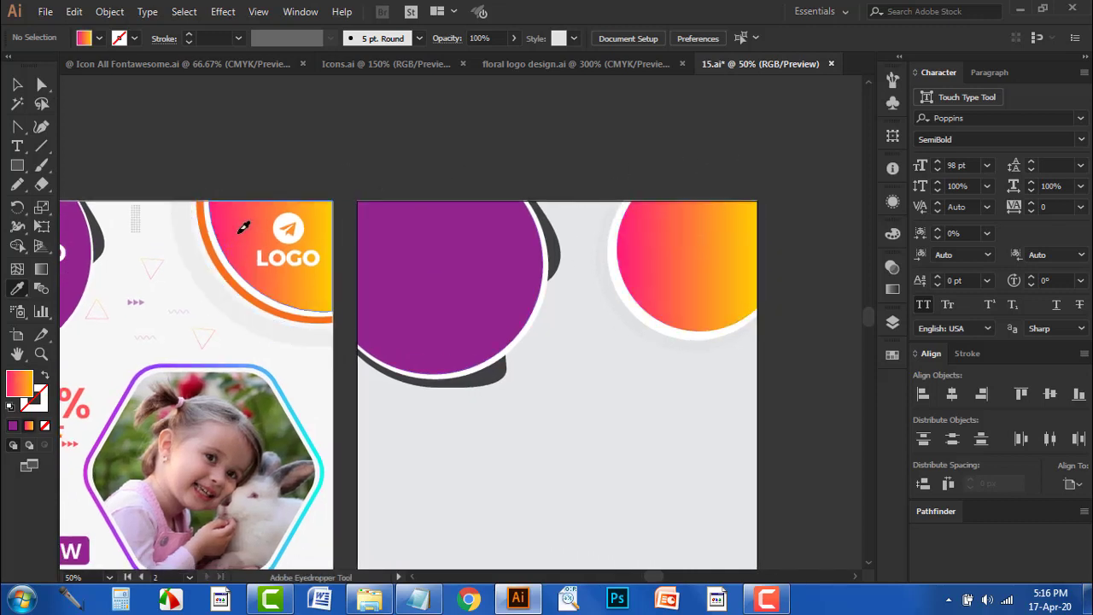
pyautogui.click(243, 227)
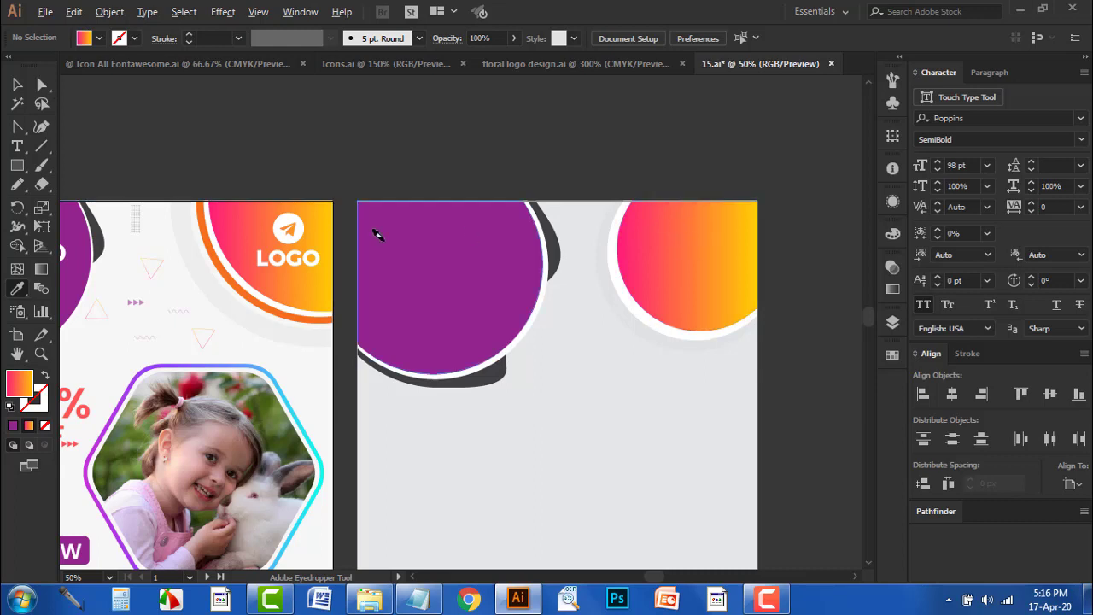
pyautogui.click(17, 83)
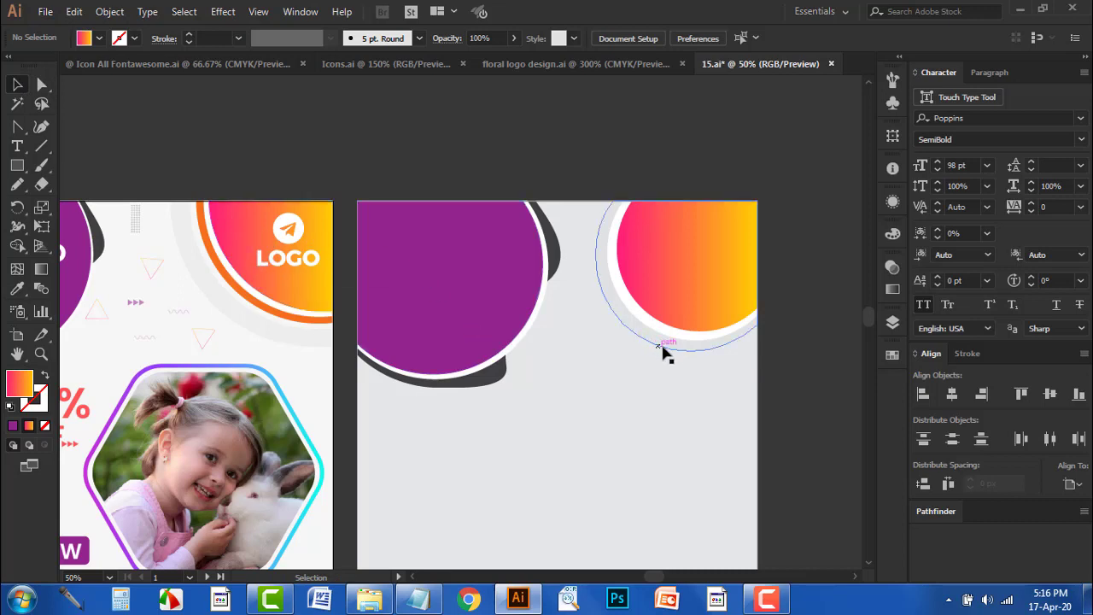
# Lighten the second artboard's grey background to match the original post's off-white
pyautogui.keyDown('alt'); pyautogui.scroll(1, 785, 340); pyautogui.keyUp('alt')
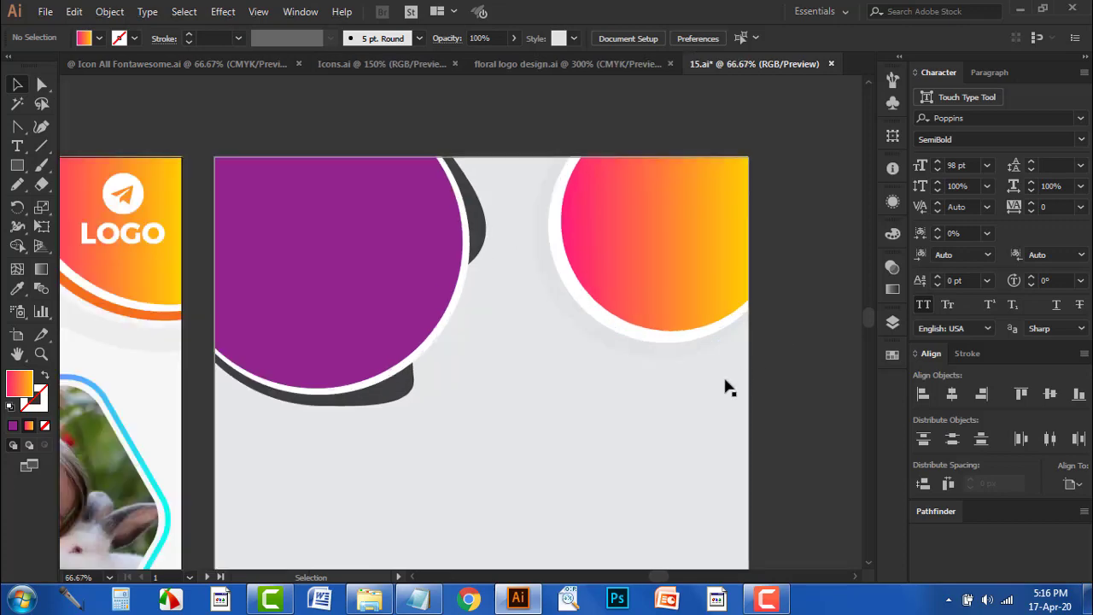
pyautogui.click(620, 422)
pyautogui.keyDown('alt'); pyautogui.scroll(-1, 652, 418); pyautogui.keyUp('alt')
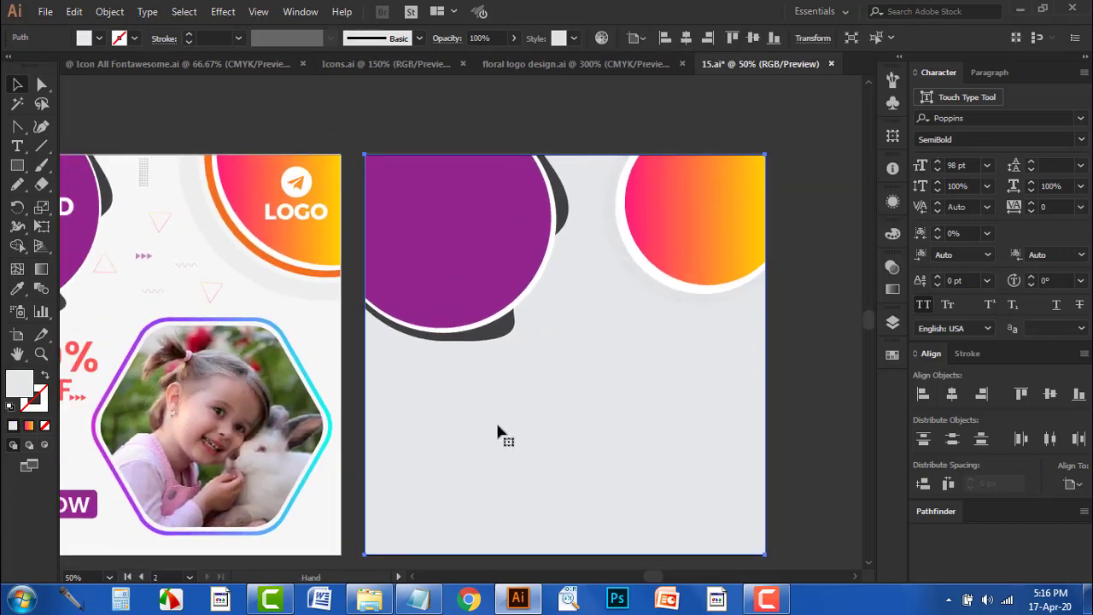
pyautogui.press('i')
pyautogui.click(333, 327)
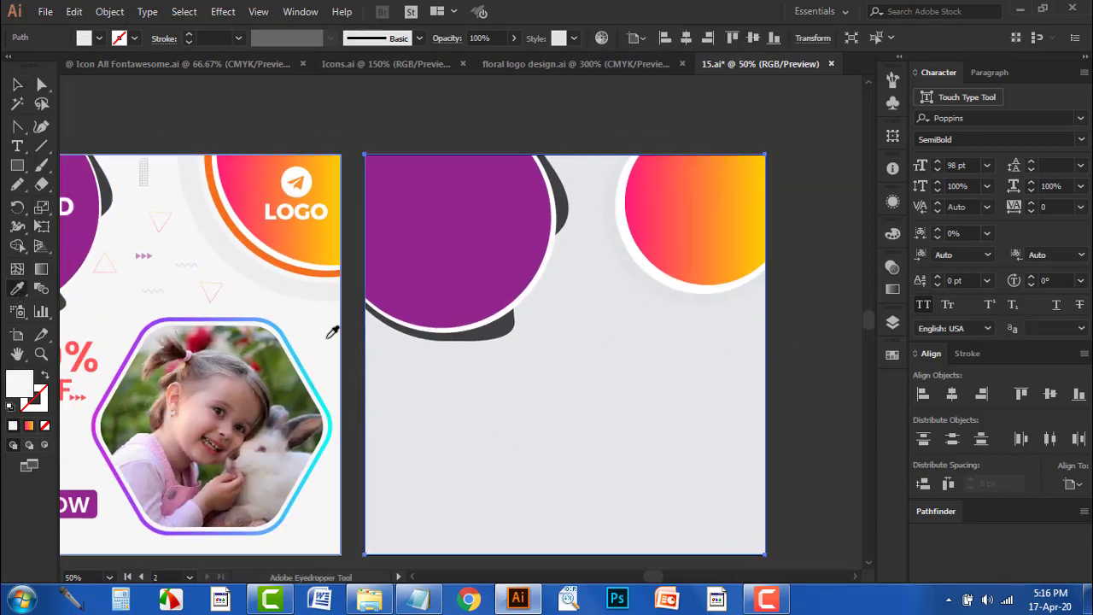
pyautogui.click(15, 87)
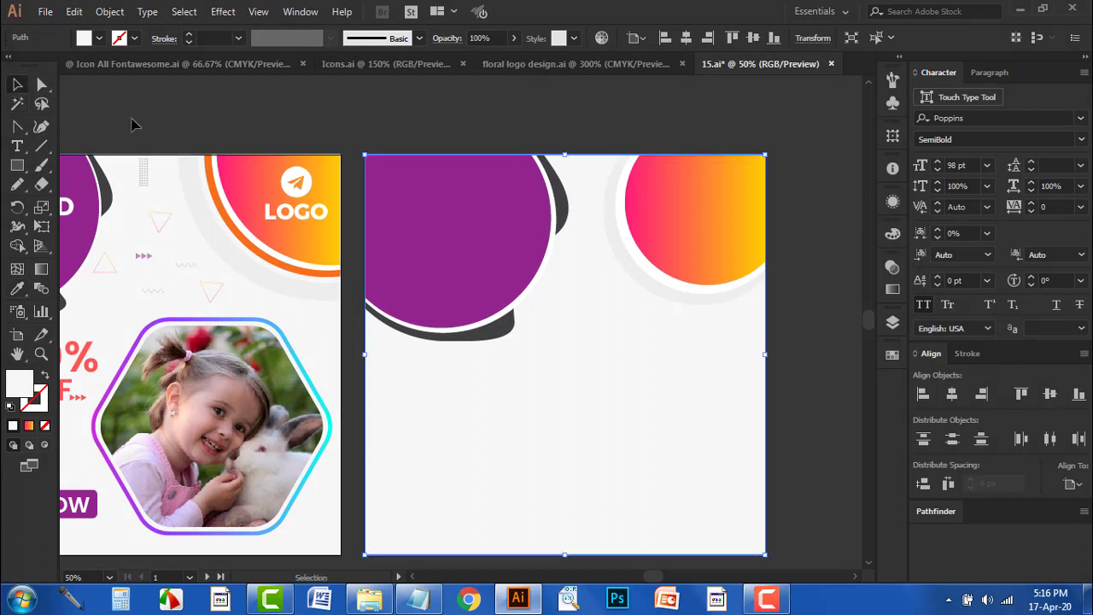
pyautogui.click(135, 126)
pyautogui.keyDown('alt'); pyautogui.scroll(1, 537, 180); pyautogui.keyUp('alt')
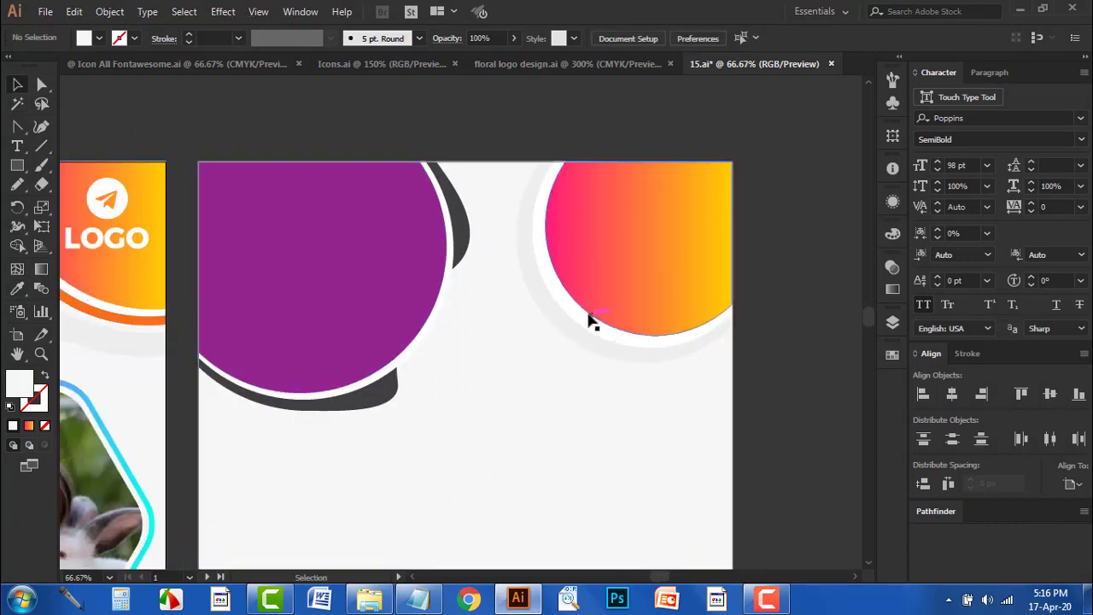
pyautogui.moveTo(581, 312); pyautogui.dragTo(653, 318)
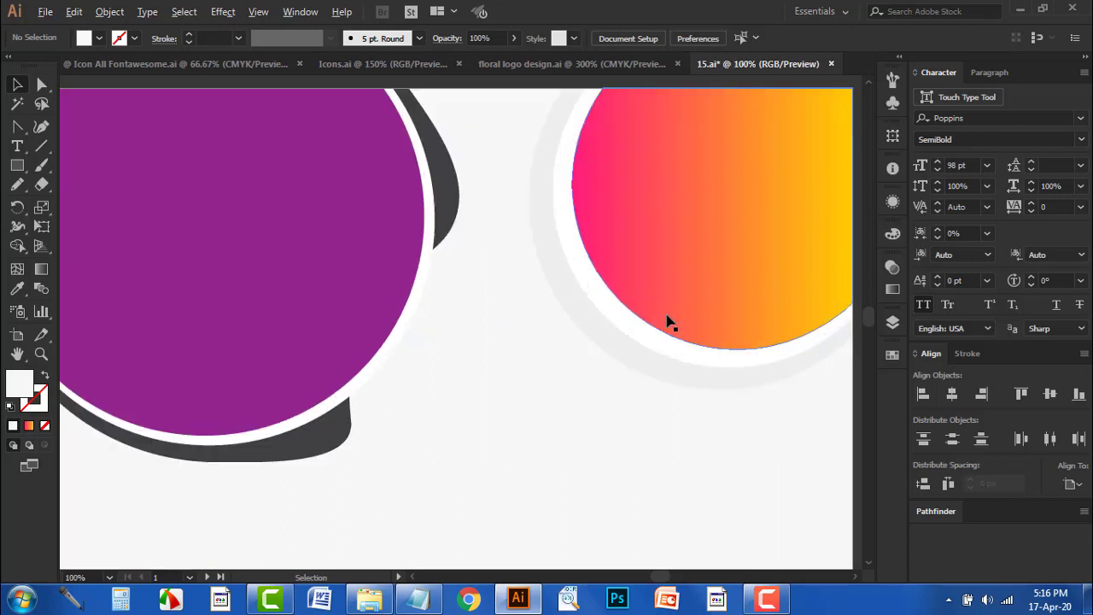
# Try a Shape Builder gradient fill on the ring, undo it, and make the circle's fill white
pyautogui.click(664, 317)
pyautogui.moveTo(632, 330)
pyautogui.mouseDown()
pyautogui.moveTo(610, 323)
pyautogui.moveTo(638, 332)
pyautogui.moveTo(598, 343)
pyautogui.mouseUp()
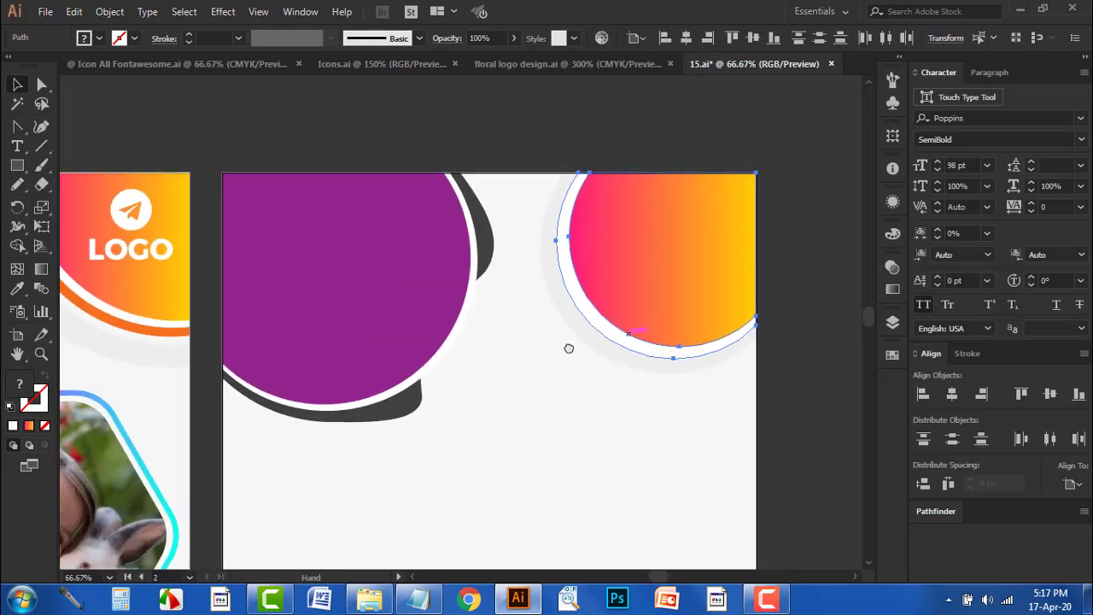
pyautogui.click(17, 245)
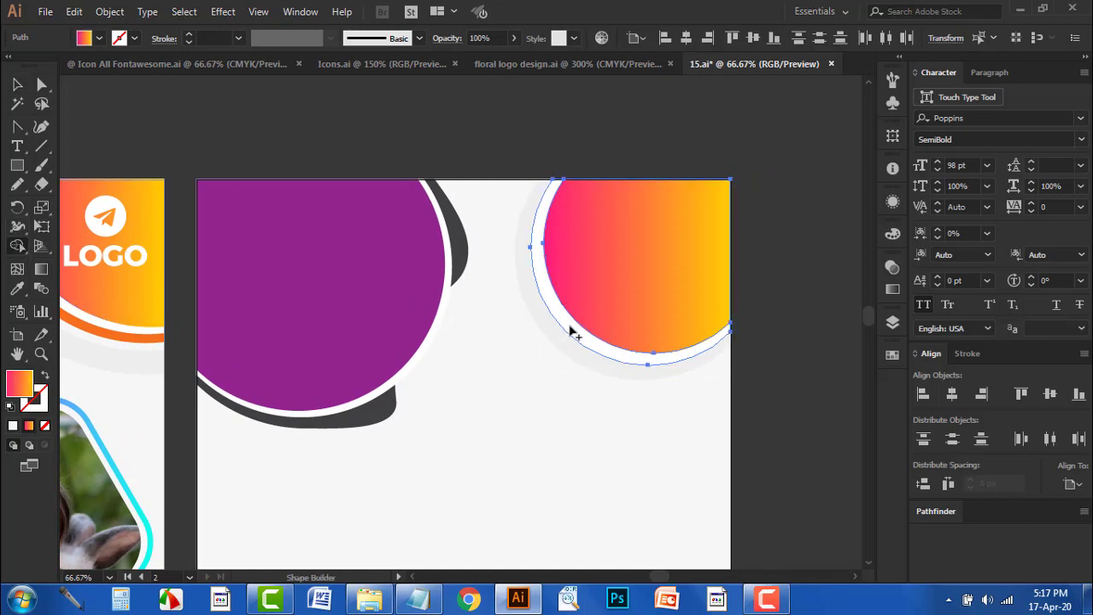
pyautogui.click(570, 327)
pyautogui.hotkey('ctrl', 'z')
pyautogui.click(99, 37)
pyautogui.scroll(3, 60, 122)
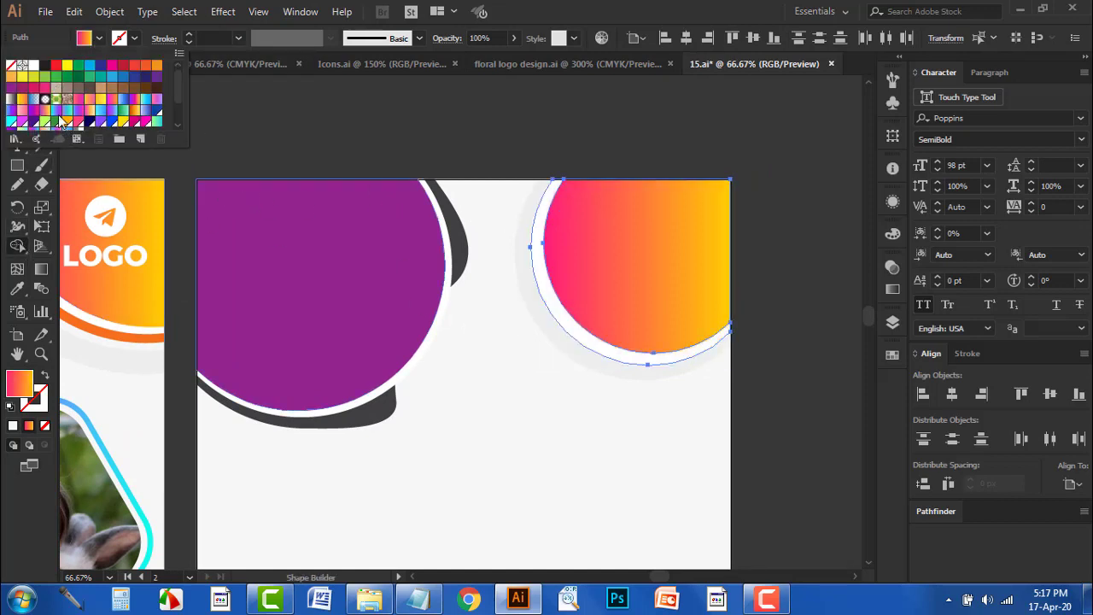
pyautogui.click(41, 67)
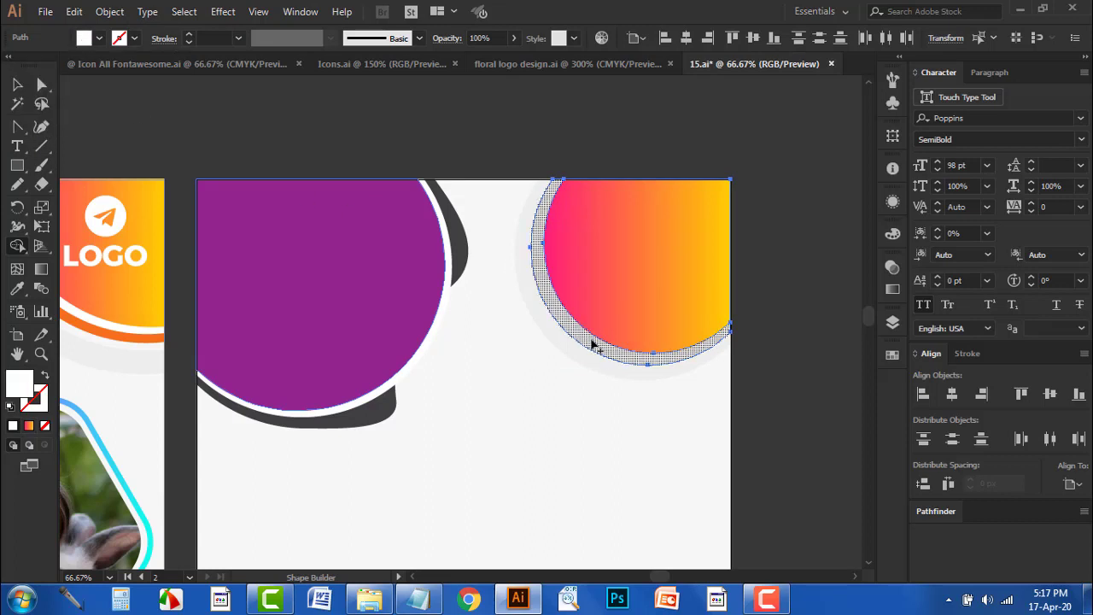
pyautogui.click(17, 83)
pyautogui.click(353, 139)
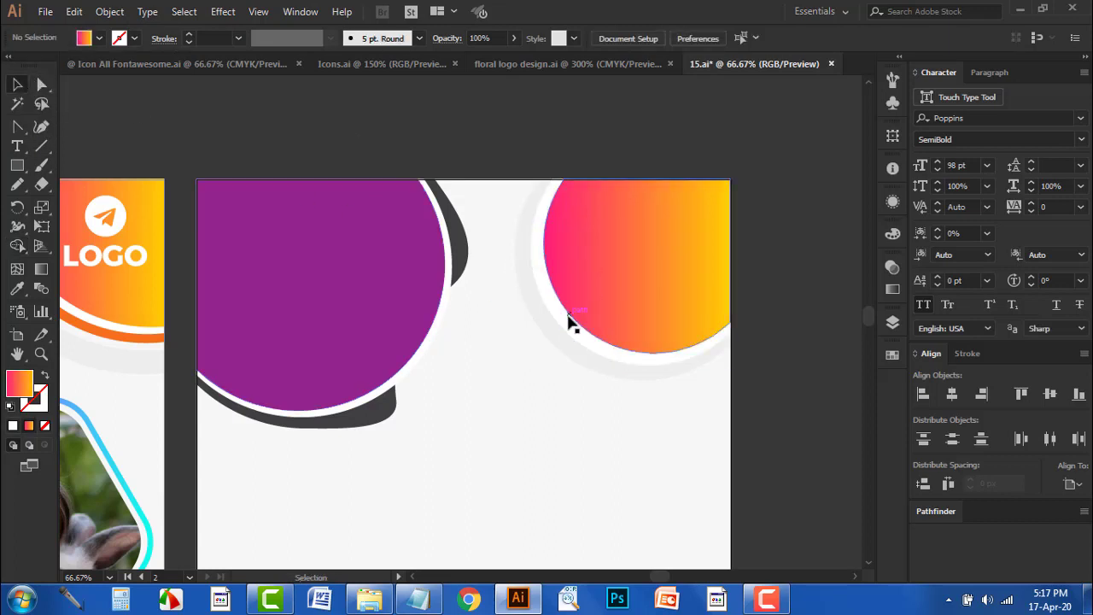
# Duplicate the white circle, resize it from a corner and change its stacking order
pyautogui.moveTo(569, 333); pyautogui.dragTo(712, 353)
pyautogui.hotkey('ctrl', 'z')
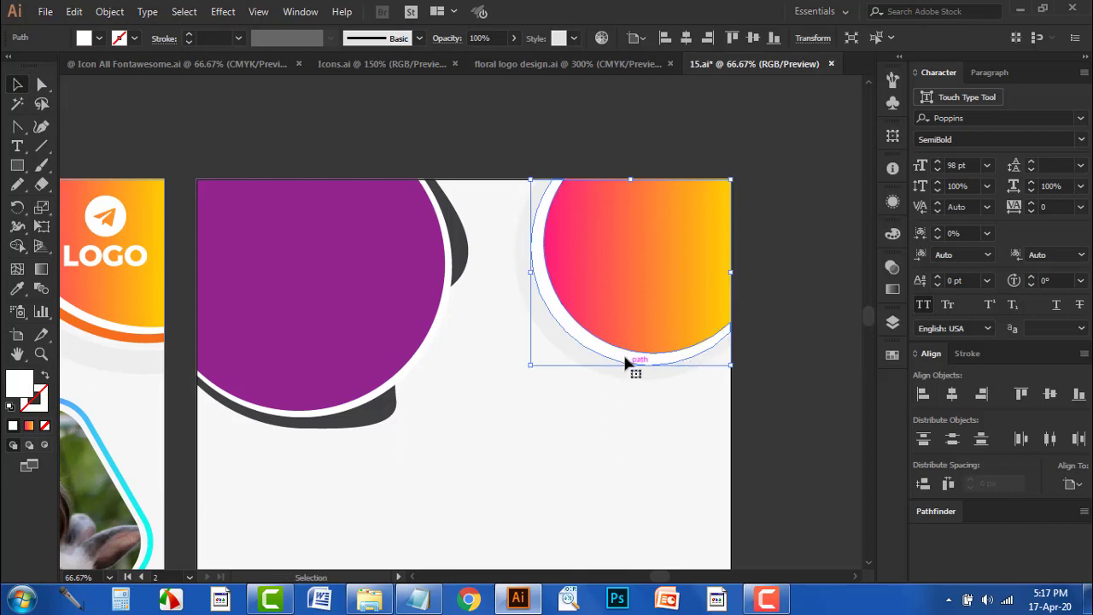
pyautogui.moveTo(623, 364); pyautogui.dragTo(745, 345)
pyautogui.hotkey('ctrl', 'z')
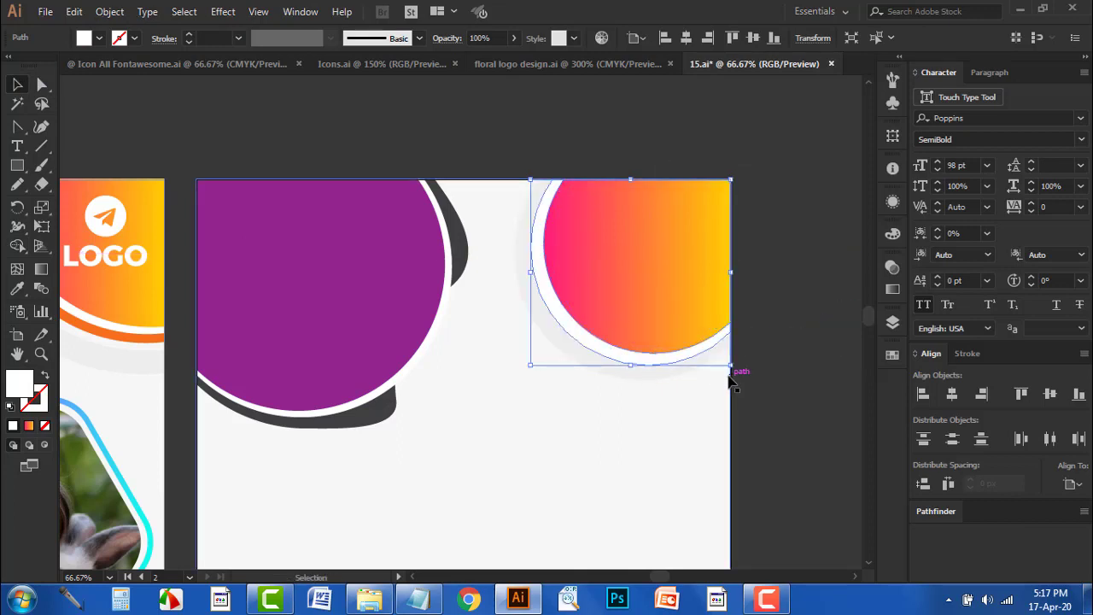
pyautogui.click(620, 353)
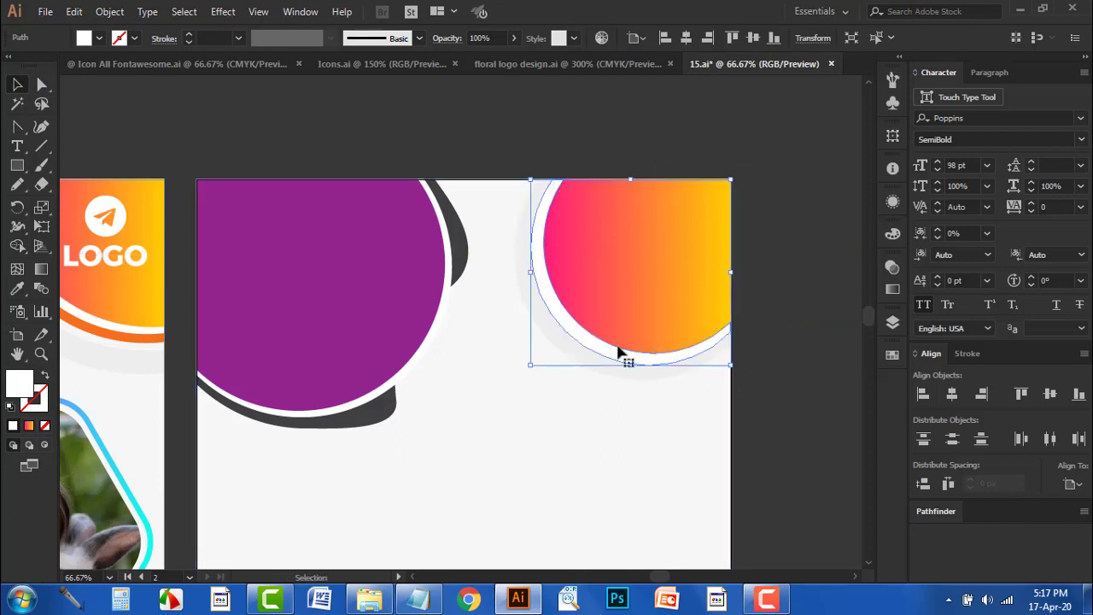
pyautogui.moveTo(529, 366); pyautogui.dragTo(553, 344)
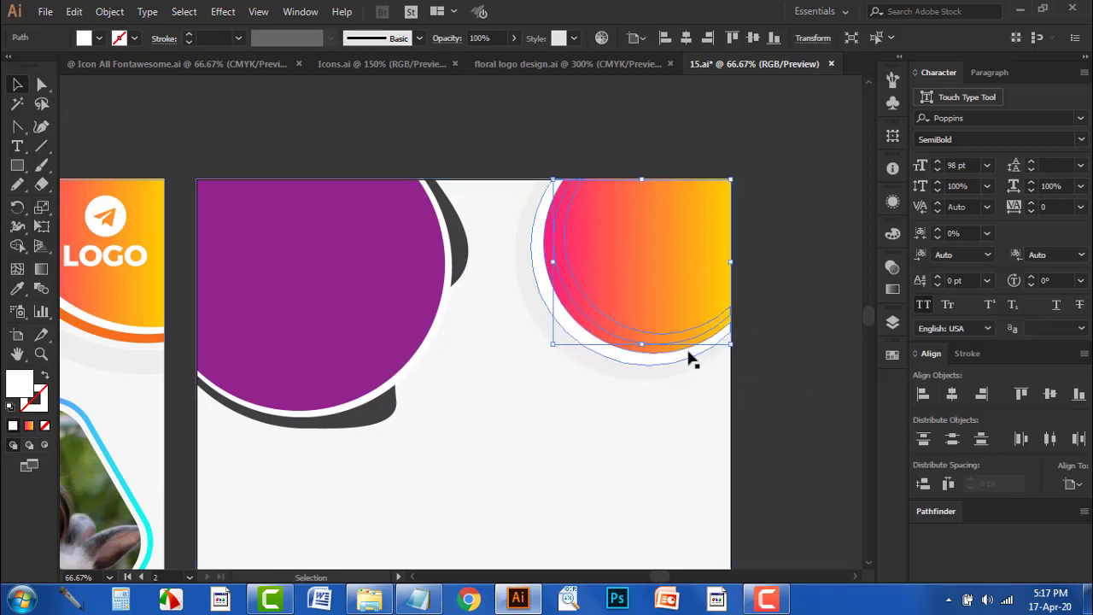
pyautogui.rightClick(690, 359)
pyautogui.click(884, 270)
# Shrink the circle from its bottom-left corner so a thin gradient ring shows around it
pyautogui.click(802, 365)
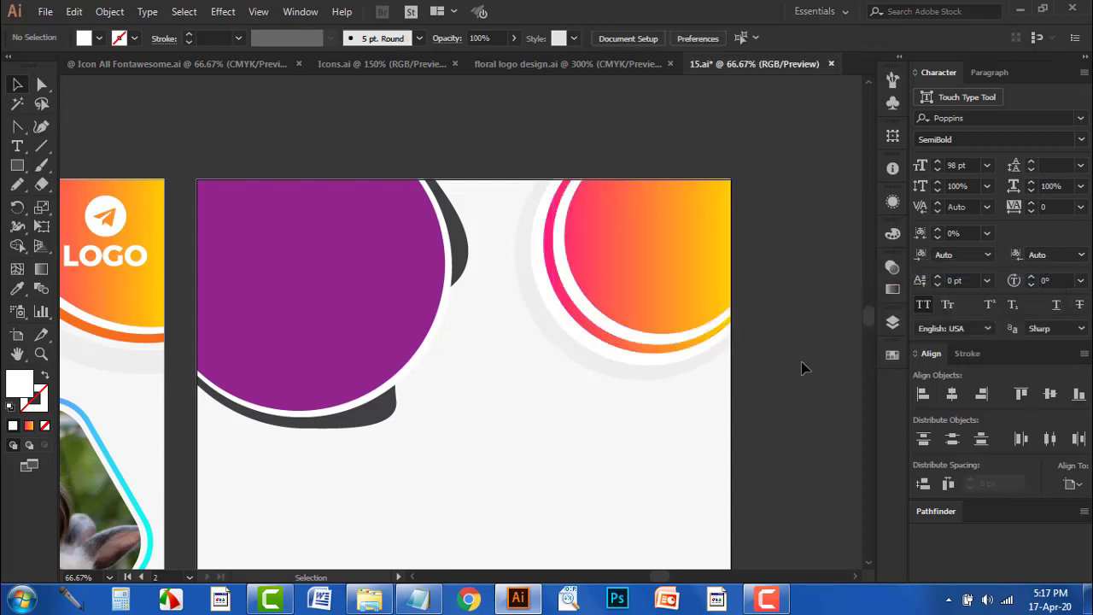
pyautogui.moveTo(803, 366); pyautogui.dragTo(829, 342)
pyautogui.scroll(-1, 830, 341)
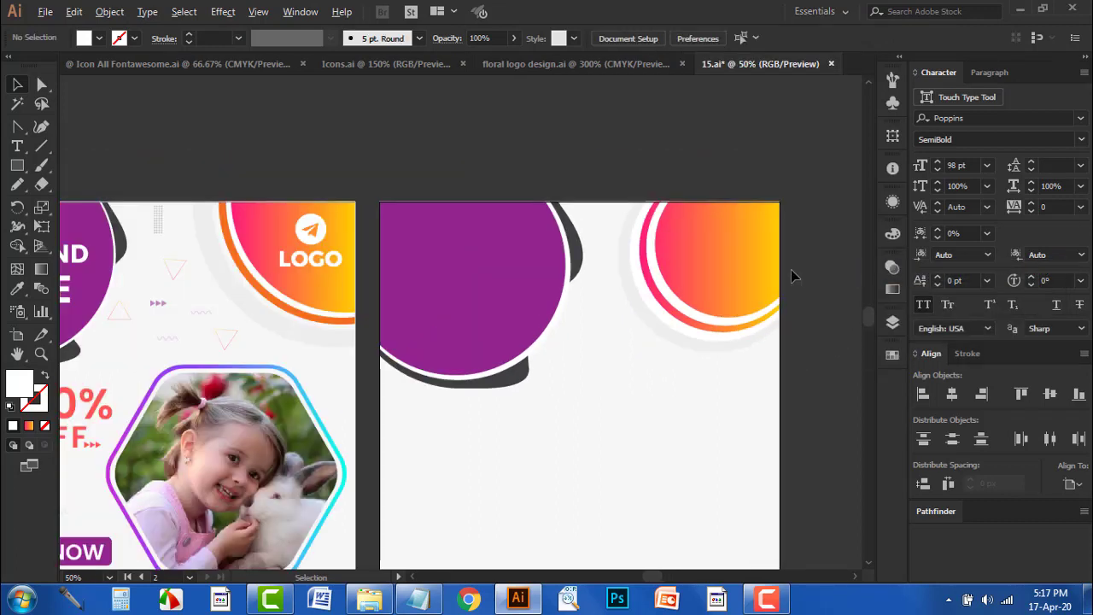
pyautogui.scroll(3, 785, 273)
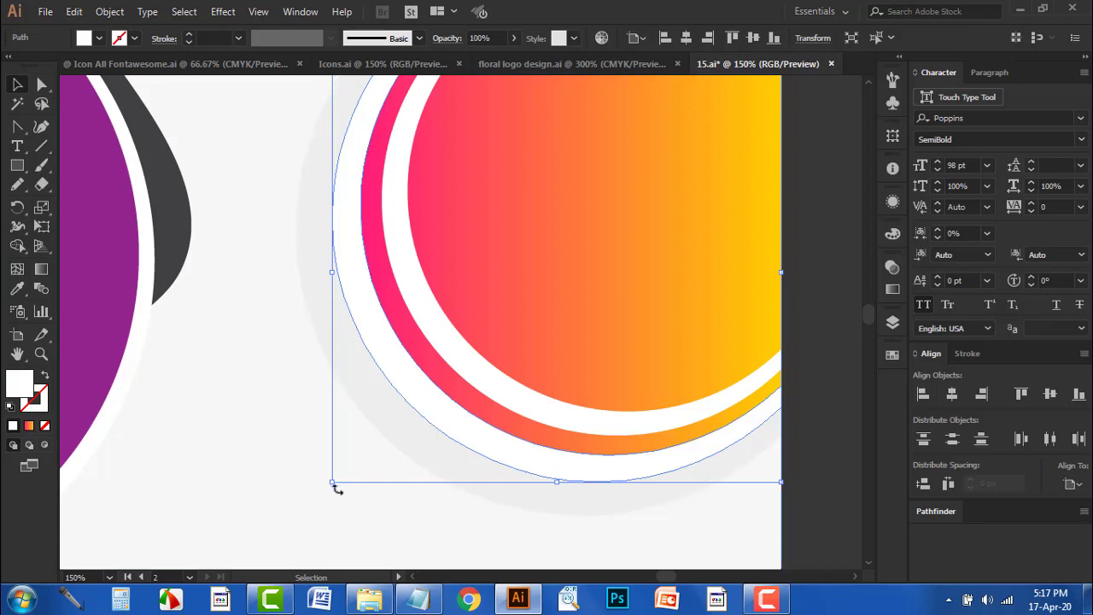
pyautogui.moveTo(332, 482); pyautogui.dragTo(349, 463)
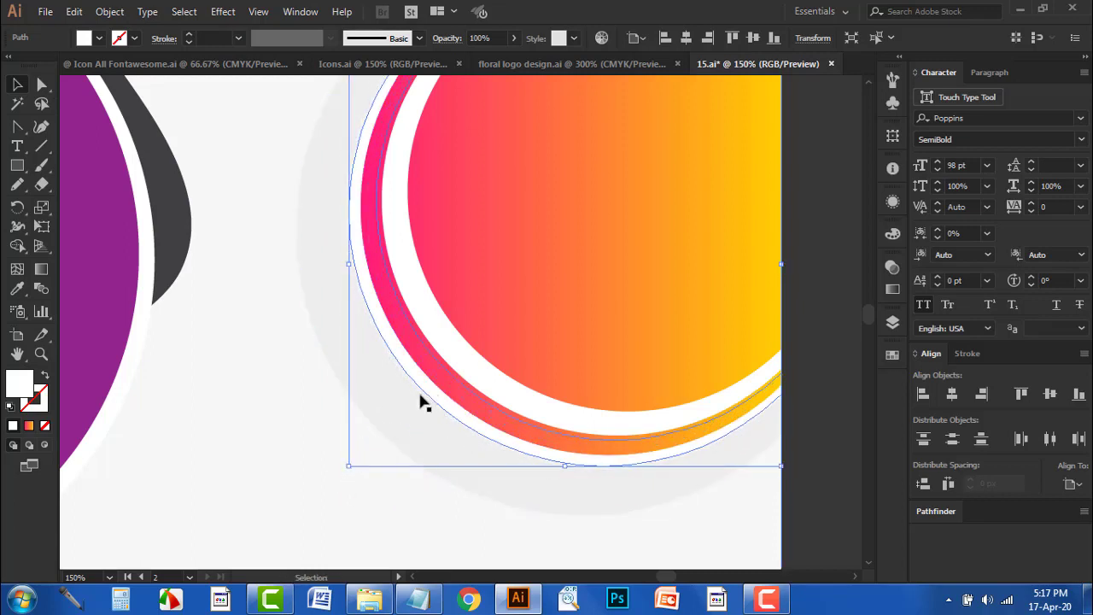
pyautogui.hotkey('ctrl', '-')
pyautogui.hotkey('ctrl', '-')
pyautogui.click(646, 417)
pyautogui.moveTo(646, 417); pyautogui.dragTo(751, 367)
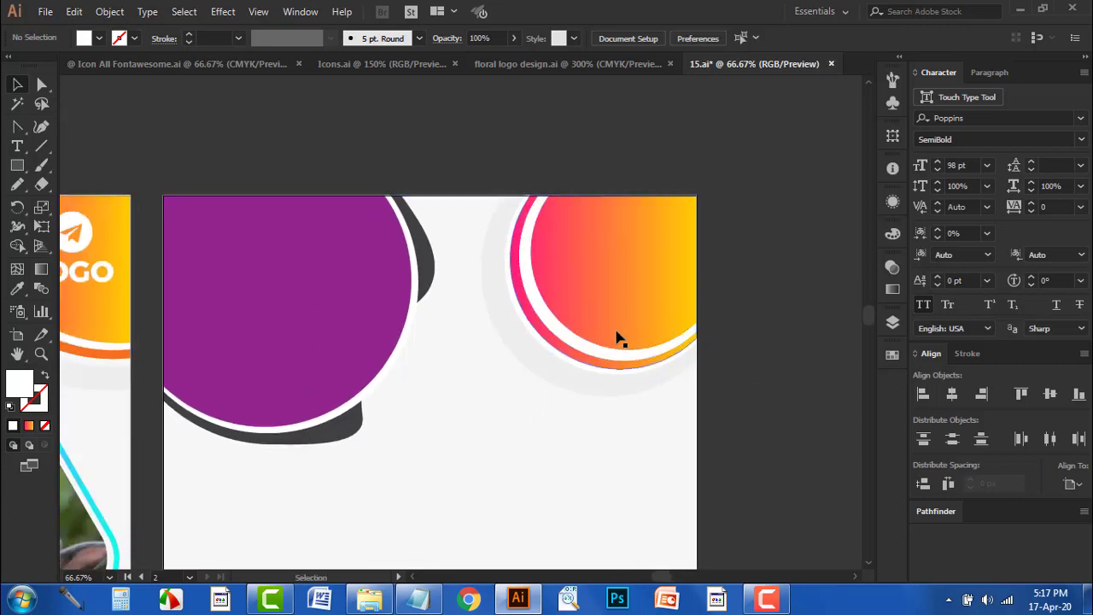
pyautogui.moveTo(484, 391)
pyautogui.mouseDown()
pyautogui.moveTo(595, 347)
pyautogui.moveTo(534, 363)
pyautogui.mouseUp()
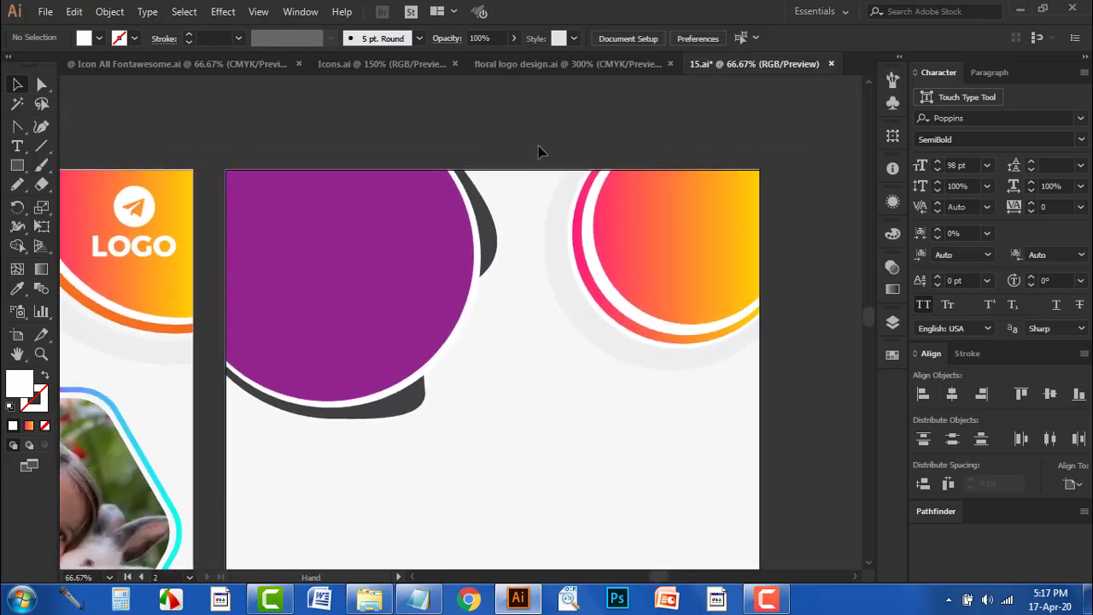
# Zoom in close on the first artboard's purple dot grid and open the shape-tool flyout for the Ellipse Tool
pyautogui.moveTo(538, 152)
pyautogui.mouseDown()
pyautogui.moveTo(509, 144)
pyautogui.moveTo(541, 151)
pyautogui.mouseUp()
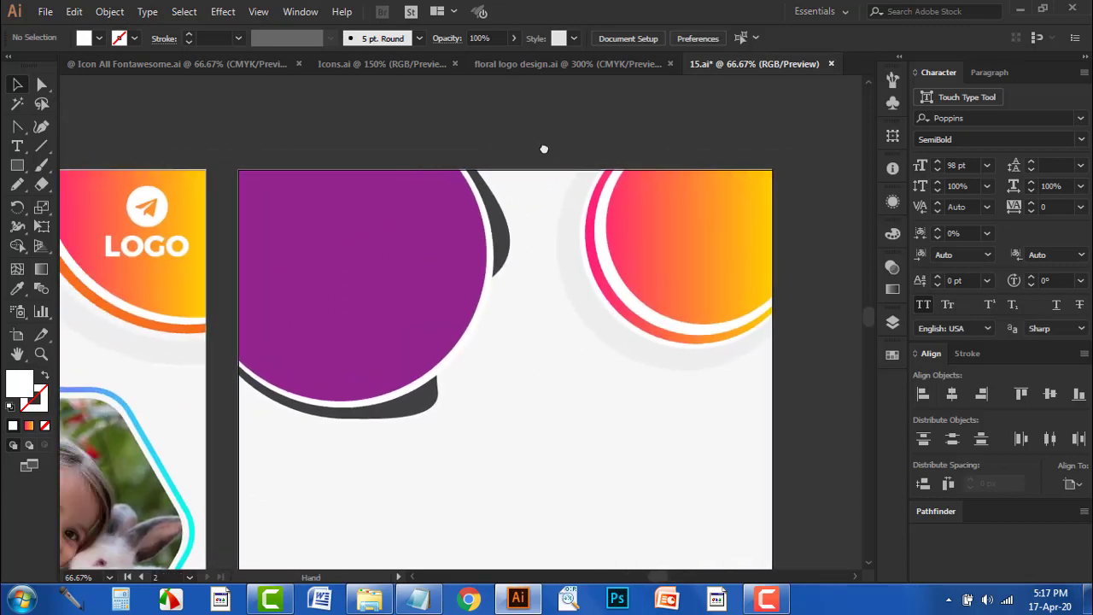
pyautogui.click(537, 188)
pyautogui.click(483, 146)
pyautogui.scroll(-1, 805, 336)
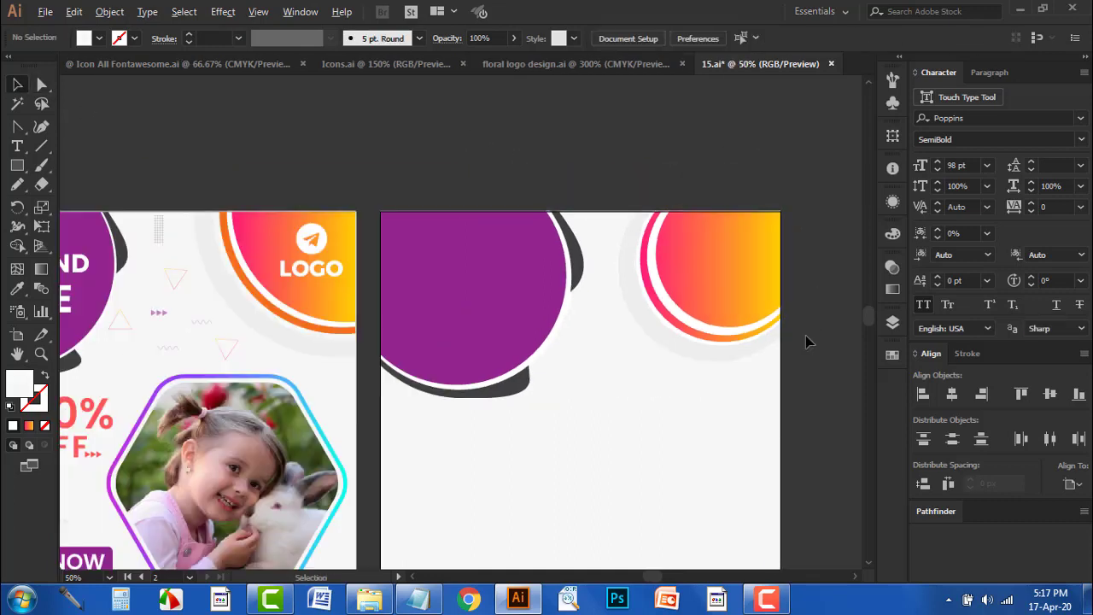
pyautogui.scroll(-1, 573, 334)
pyautogui.scroll(1, 573, 334)
pyautogui.hscroll(-3, 574, 358)
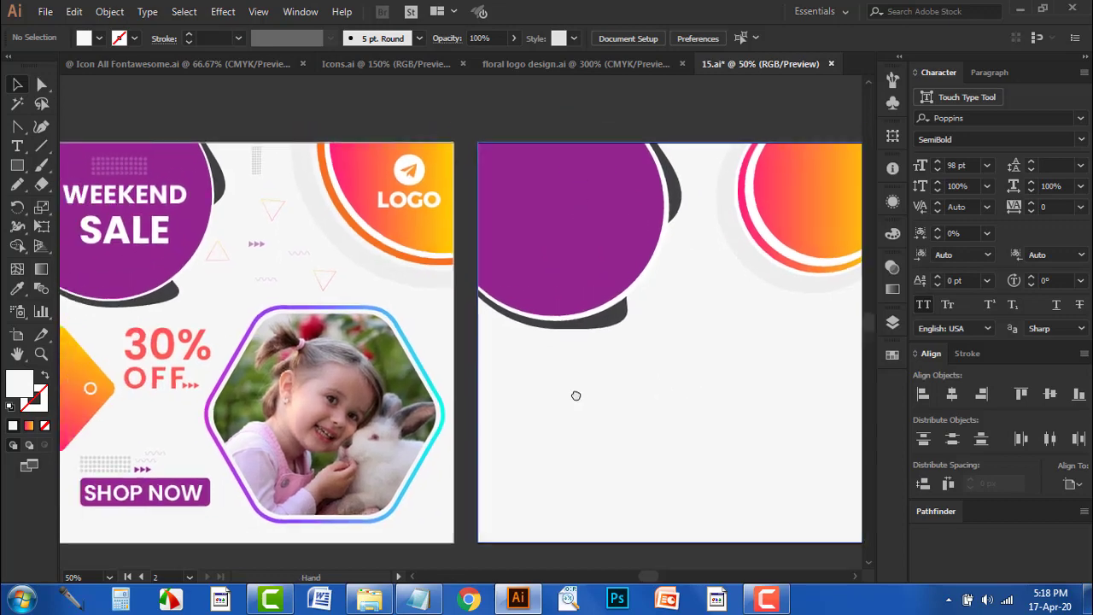
pyautogui.scroll(1, 120, 177)
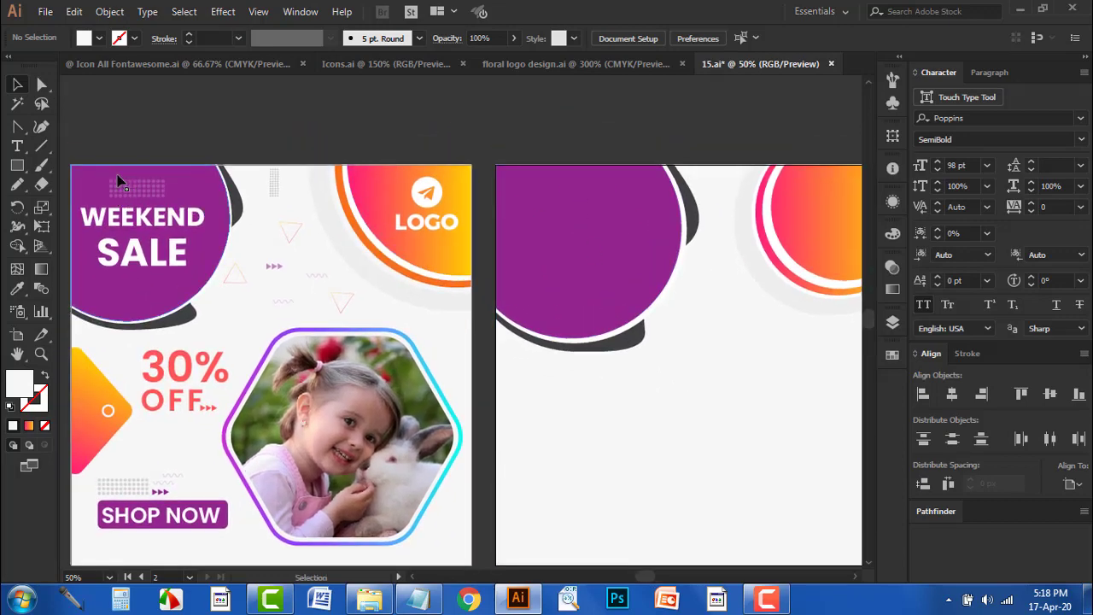
pyautogui.moveTo(117, 161); pyautogui.dragTo(176, 174)
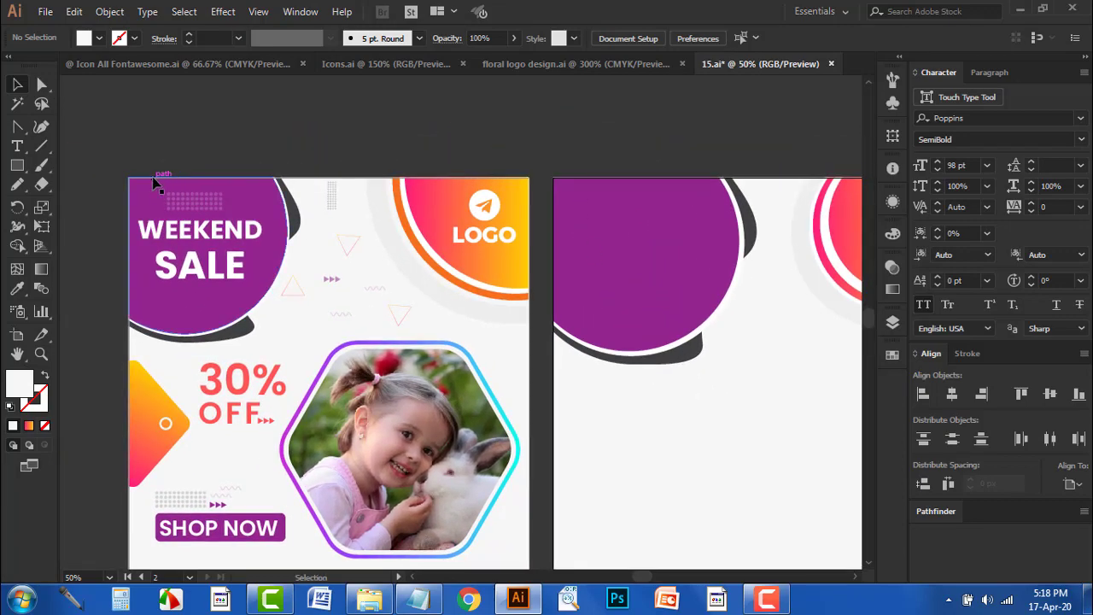
pyautogui.scroll(1, 154, 184)
pyautogui.scroll(1, 159, 177)
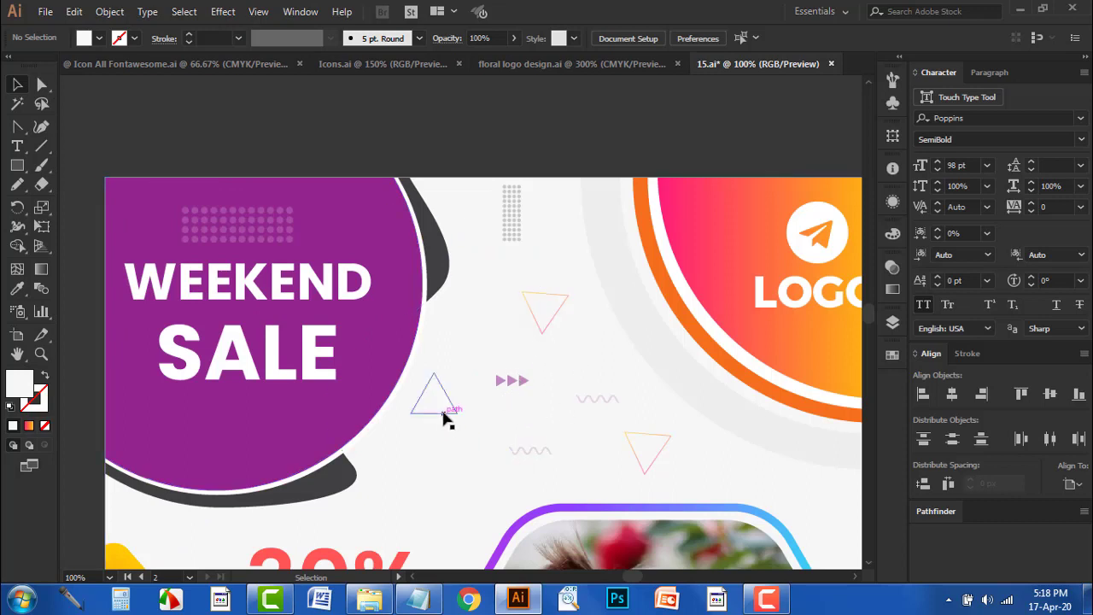
pyautogui.scroll(3, 453, 393)
pyautogui.moveTo(468, 376); pyautogui.dragTo(523, 415)
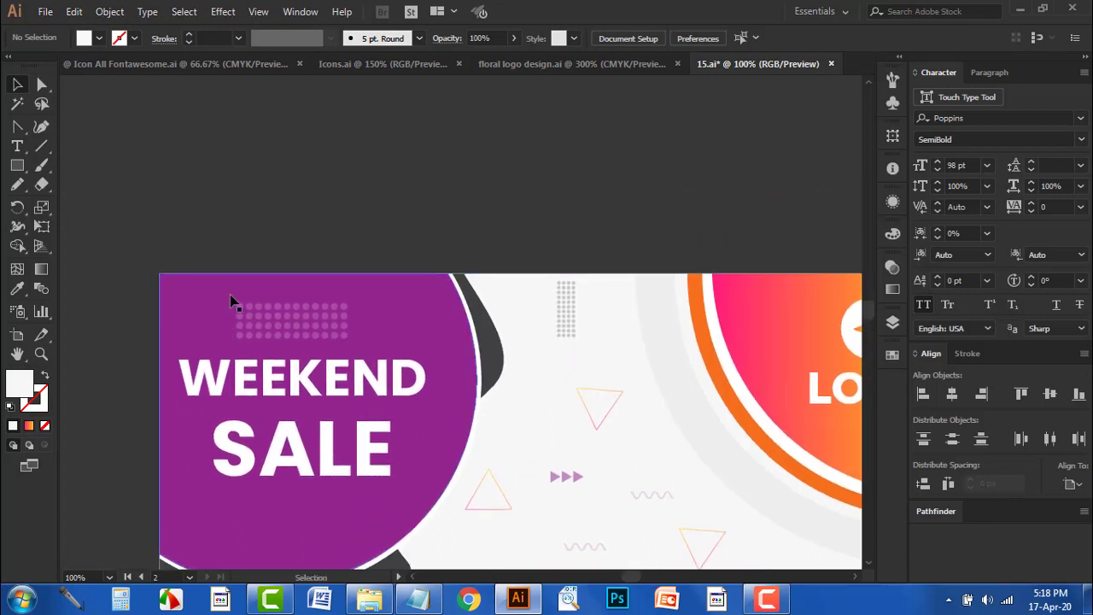
pyautogui.scroll(1, 231, 303)
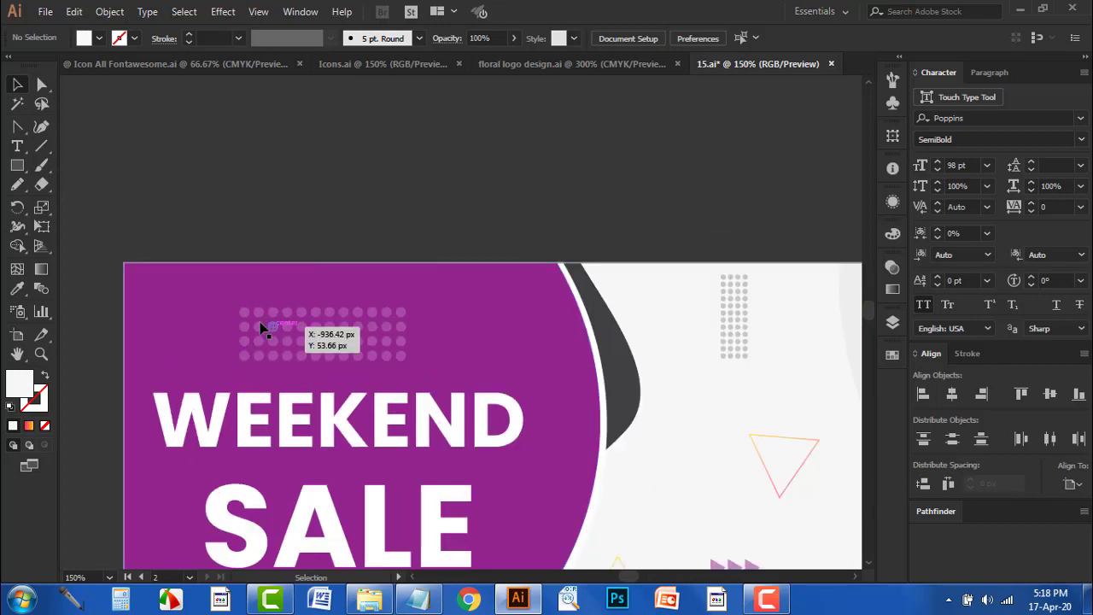
pyautogui.moveTo(16, 164); pyautogui.dragTo(65, 202)
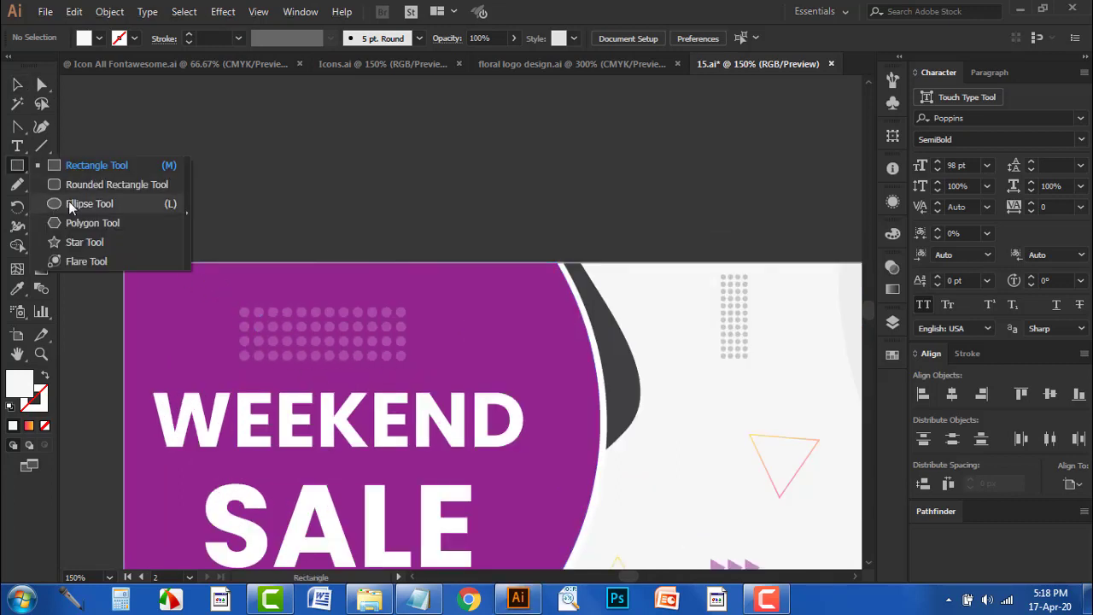
# Draw a small white circle and duplicate it with Ctrl+D into a 14-by-4 dot grid
pyautogui.moveTo(236, 207); pyautogui.dragTo(270, 242)
pyautogui.click(163, 167)
pyautogui.scroll(1, 216, 220)
pyautogui.scroll(2, 215, 220)
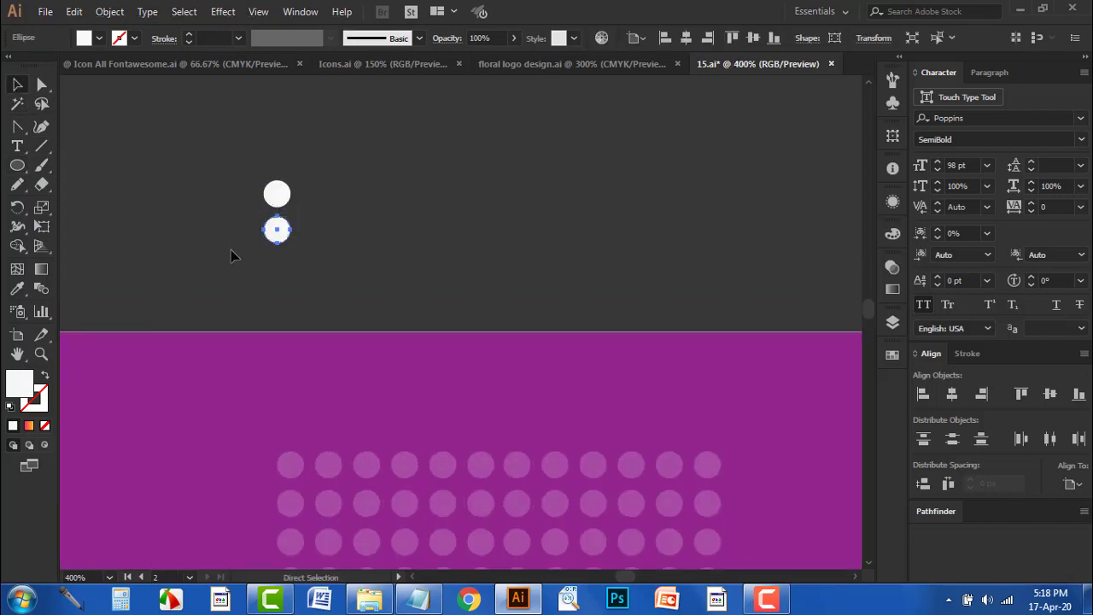
pyautogui.hotkey('ctrl', 'd')
pyautogui.hotkey('ctrl', 'd')
pyautogui.moveTo(220, 185)
pyautogui.mouseDown()
pyautogui.moveTo(290, 289)
pyautogui.moveTo(315, 281)
pyautogui.mouseUp()
pyautogui.hotkey('ctrl', 'd')
pyautogui.hotkey('ctrl', 'd')
pyautogui.hotkey('ctrl', 'd')
pyautogui.hotkey('ctrl', 'd')
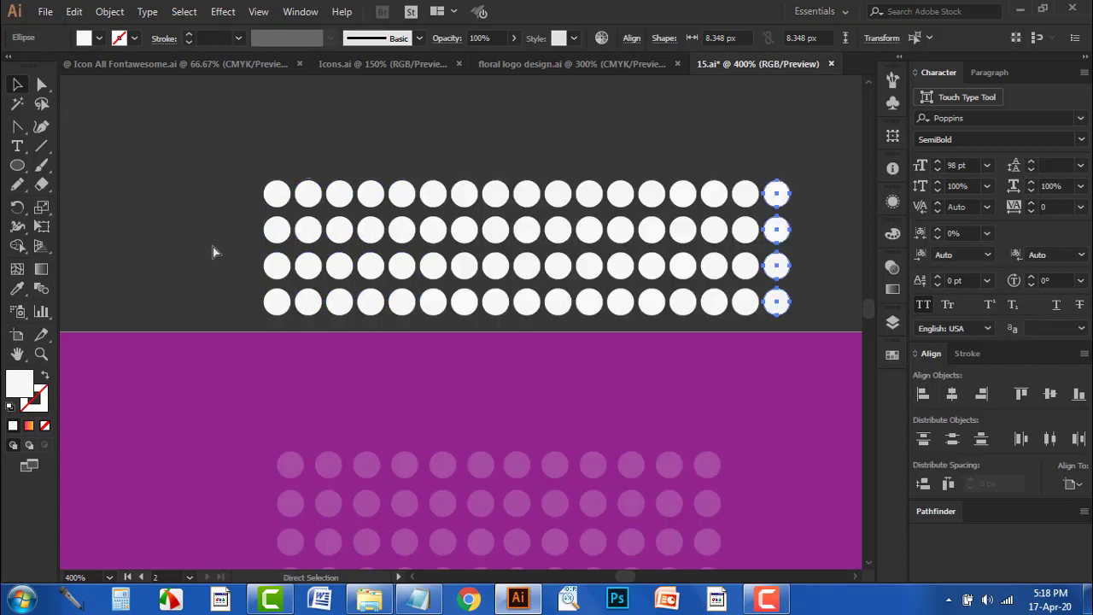
pyautogui.hotkey('ctrl', 'z')
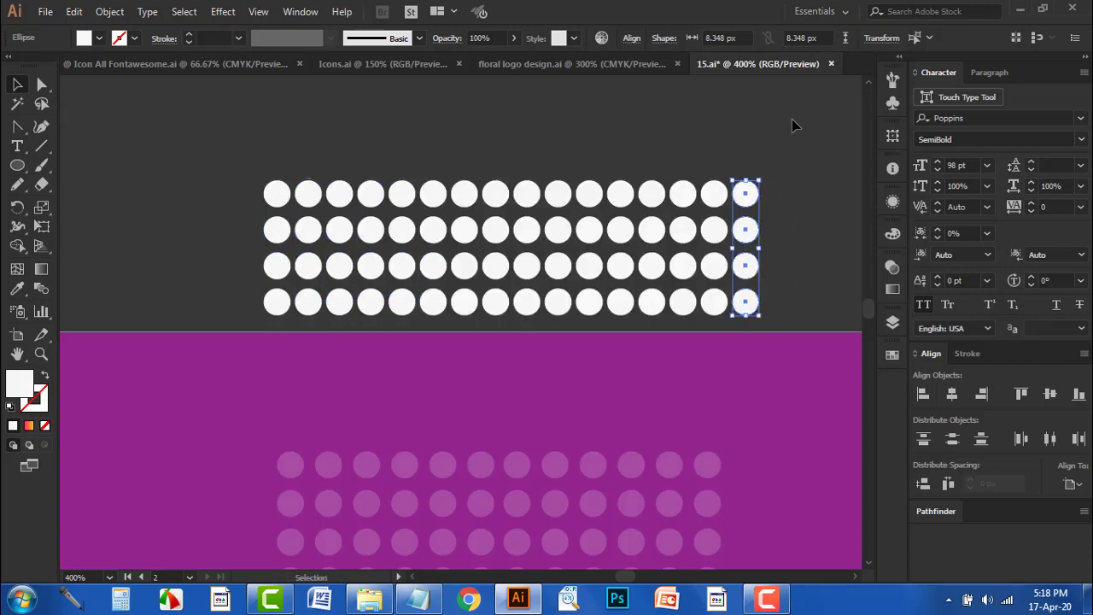
pyautogui.moveTo(712, 151); pyautogui.dragTo(775, 313)
pyautogui.press('Delete')
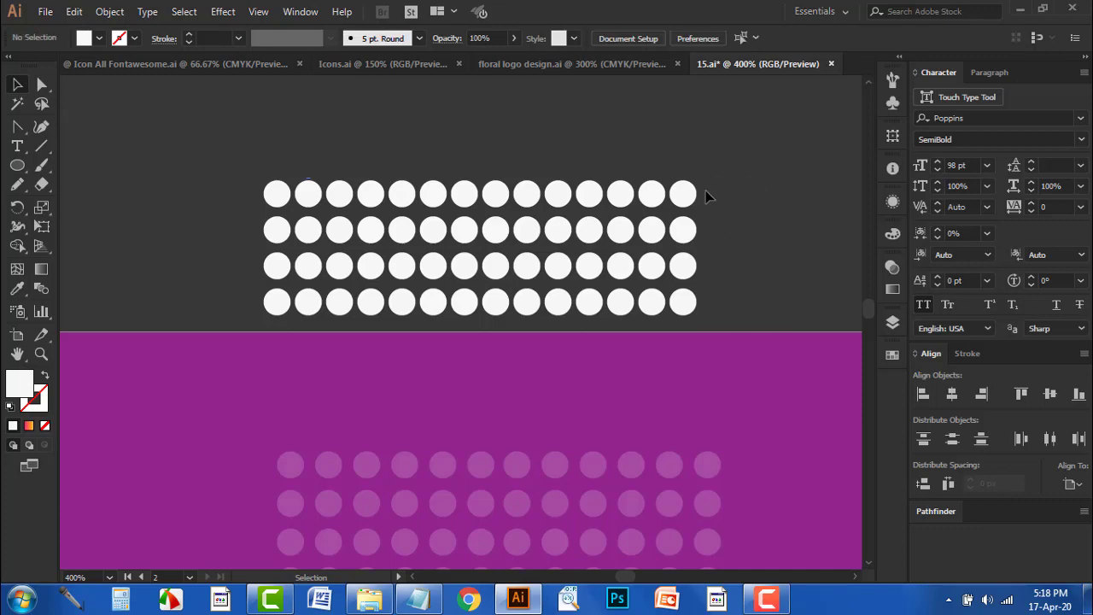
# Move the dot grid into the second artboard's purple circle and set its opacity to 40%
pyautogui.press('a')
pyautogui.hotkey('ctrl', 'a')
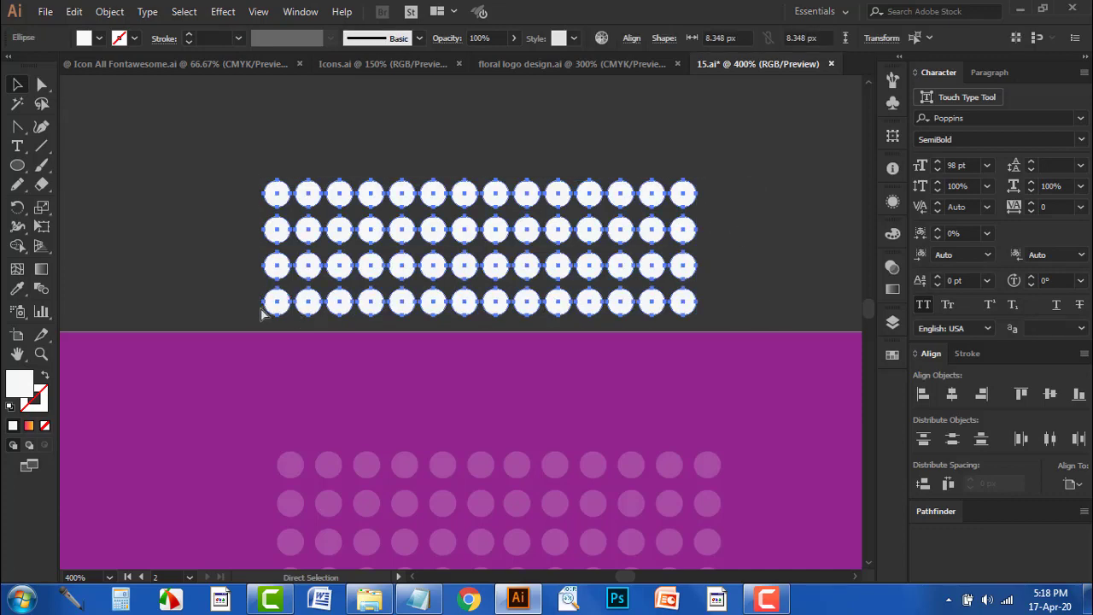
pyautogui.press('v')
pyautogui.keyDown('alt'); pyautogui.scroll(-5, 199, 262); pyautogui.keyUp('alt')
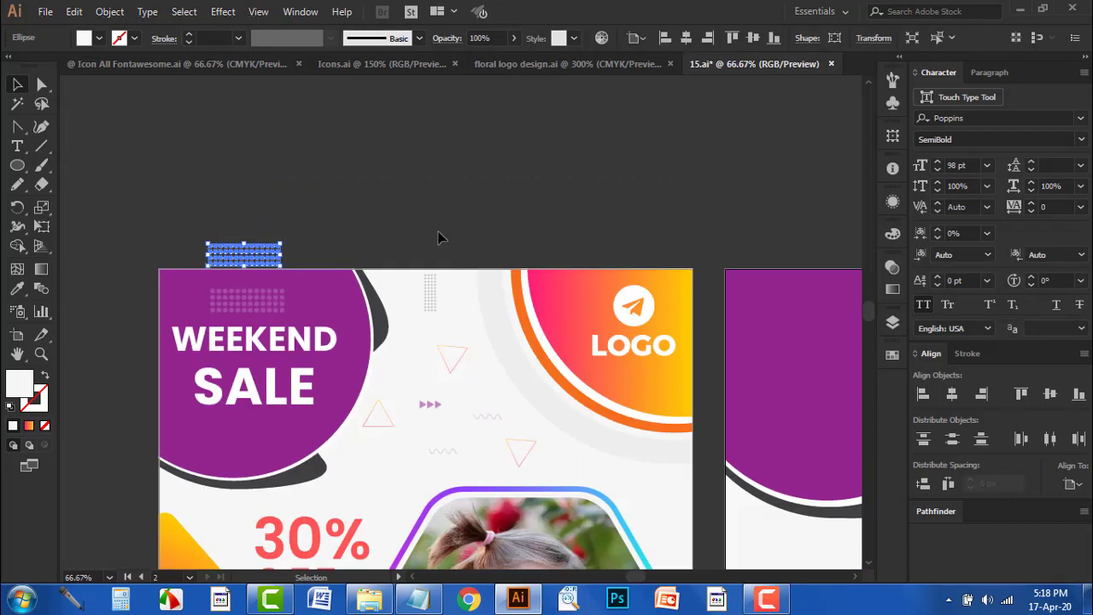
pyautogui.moveTo(438, 237); pyautogui.dragTo(385, 199)
pyautogui.moveTo(213, 224)
pyautogui.mouseDown()
pyautogui.moveTo(829, 311)
pyautogui.moveTo(789, 291)
pyautogui.moveTo(586, 270)
pyautogui.mouseUp()
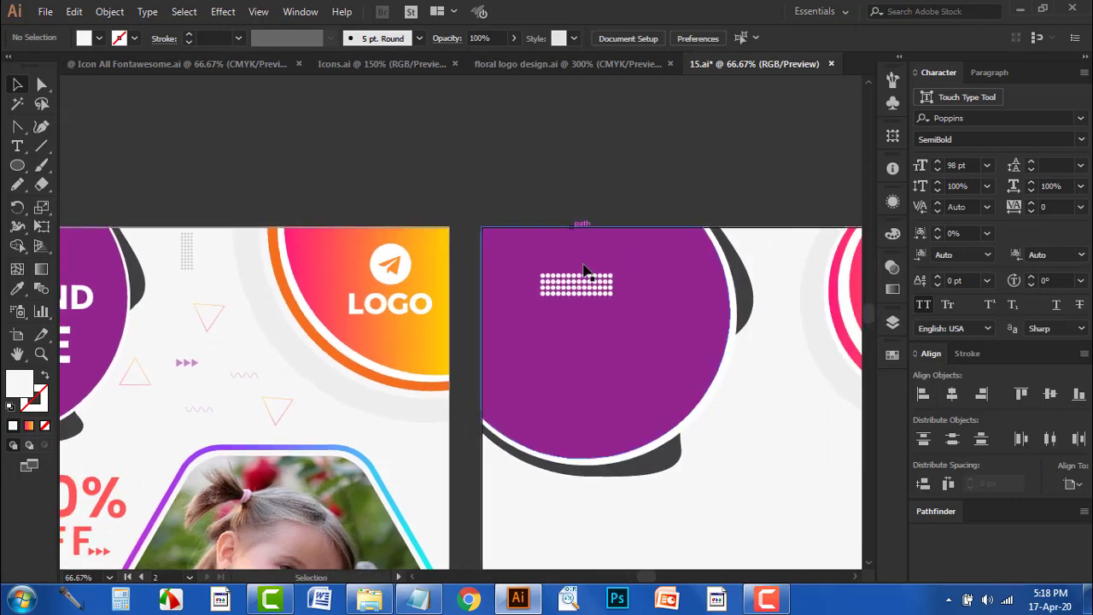
pyautogui.click(585, 272)
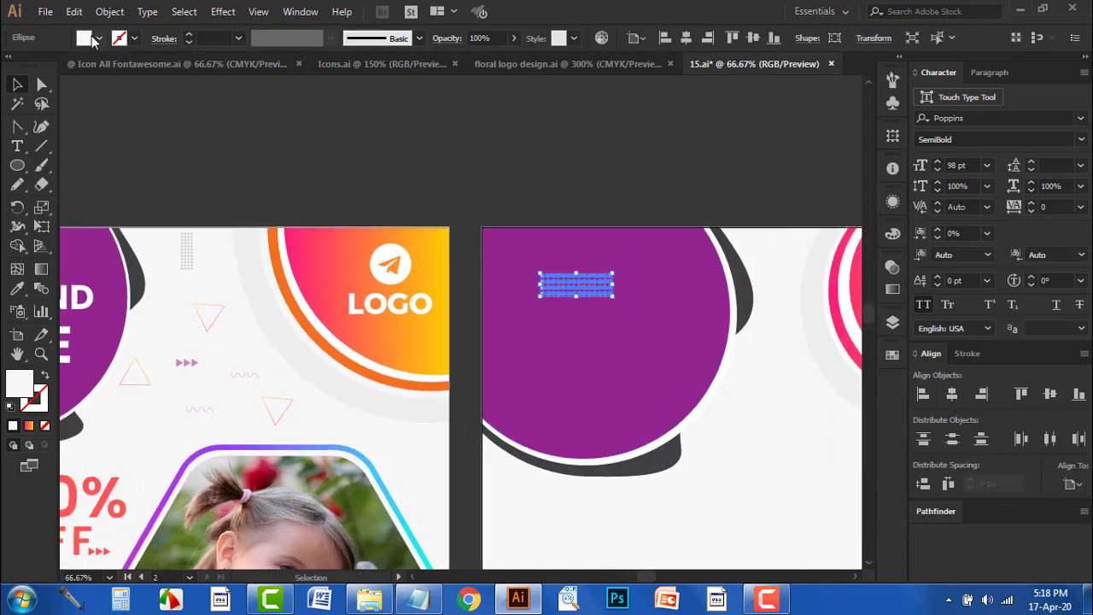
pyautogui.click(513, 38)
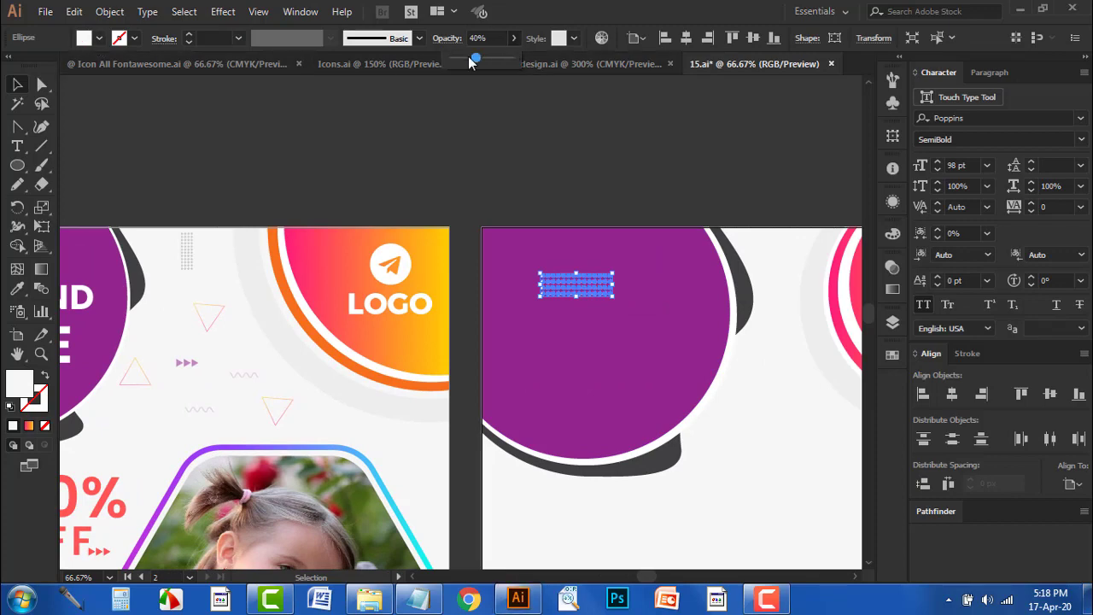
pyautogui.click(502, 217)
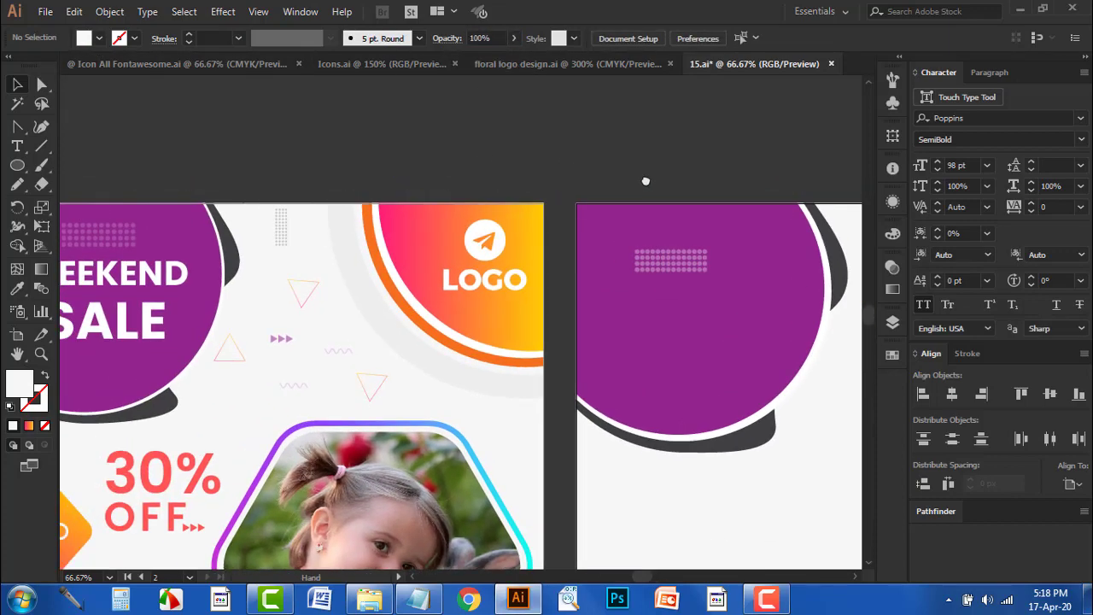
pyautogui.moveTo(573, 207); pyautogui.dragTo(440, 182)
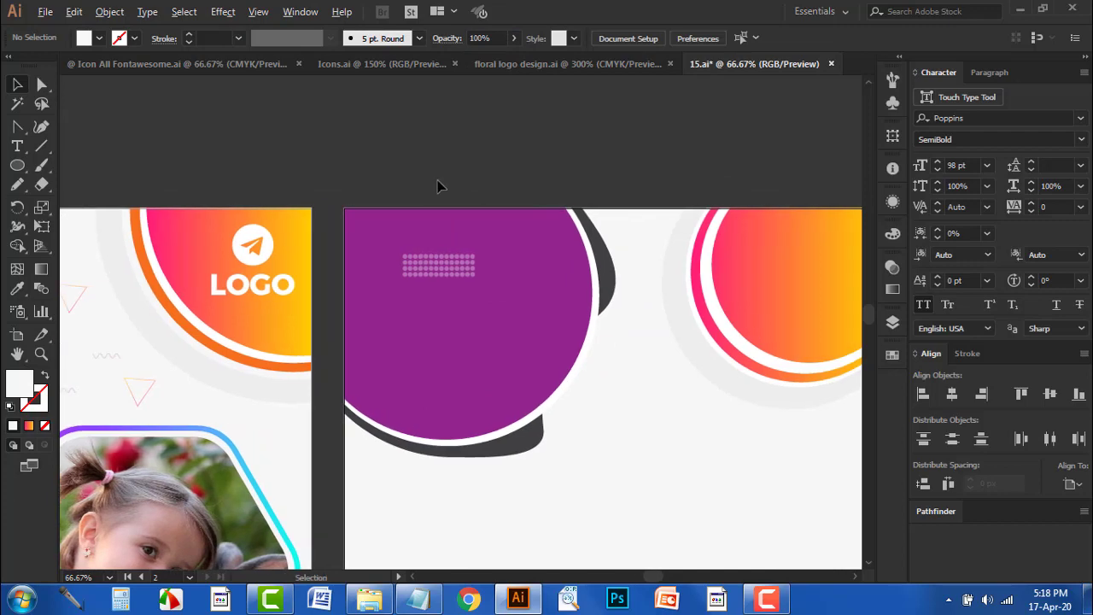
pyautogui.keyDown('alt'); pyautogui.scroll(-1, 439, 183); pyautogui.keyUp('alt')
# Copy the LOGO onto the orange circle, bring it to front and enlarge it slightly
pyautogui.moveTo(316, 245); pyautogui.dragTo(708, 253)
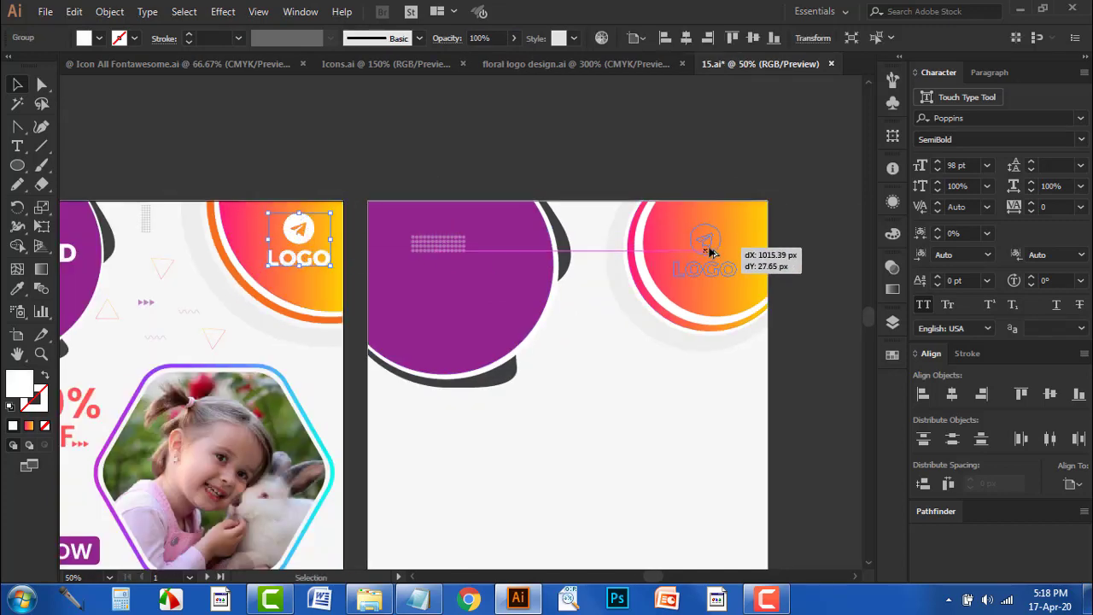
pyautogui.rightClick(709, 253)
pyautogui.moveTo(754, 425)
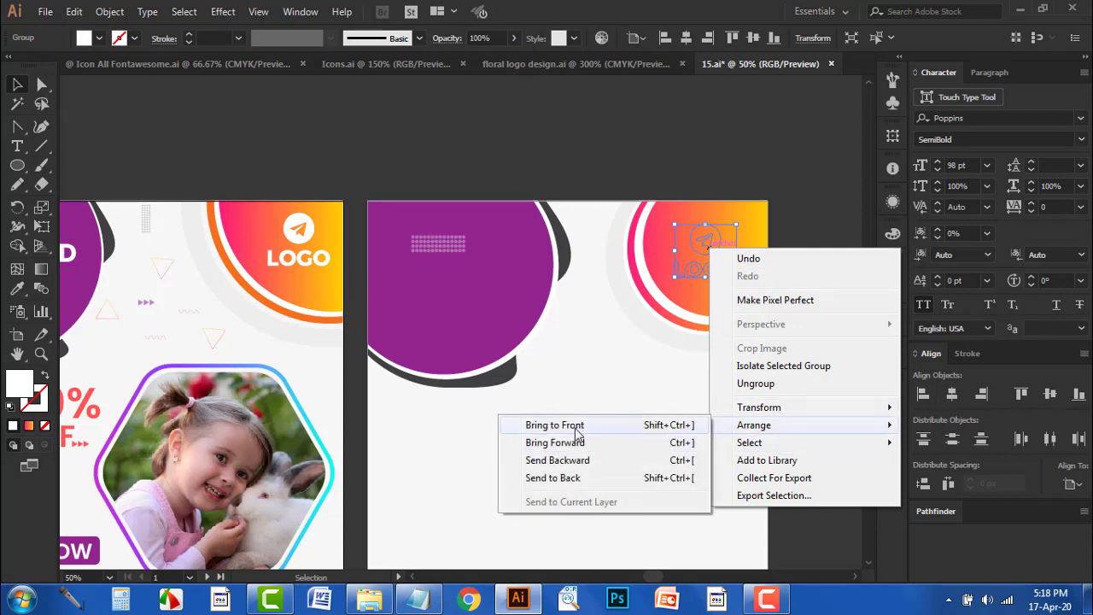
pyautogui.click(575, 426)
pyautogui.moveTo(736, 277); pyautogui.dragTo(715, 247)
pyautogui.click(580, 161)
pyautogui.moveTo(581, 161)
pyautogui.mouseDown()
pyautogui.moveTo(660, 156)
pyautogui.moveTo(581, 146)
pyautogui.mouseUp()
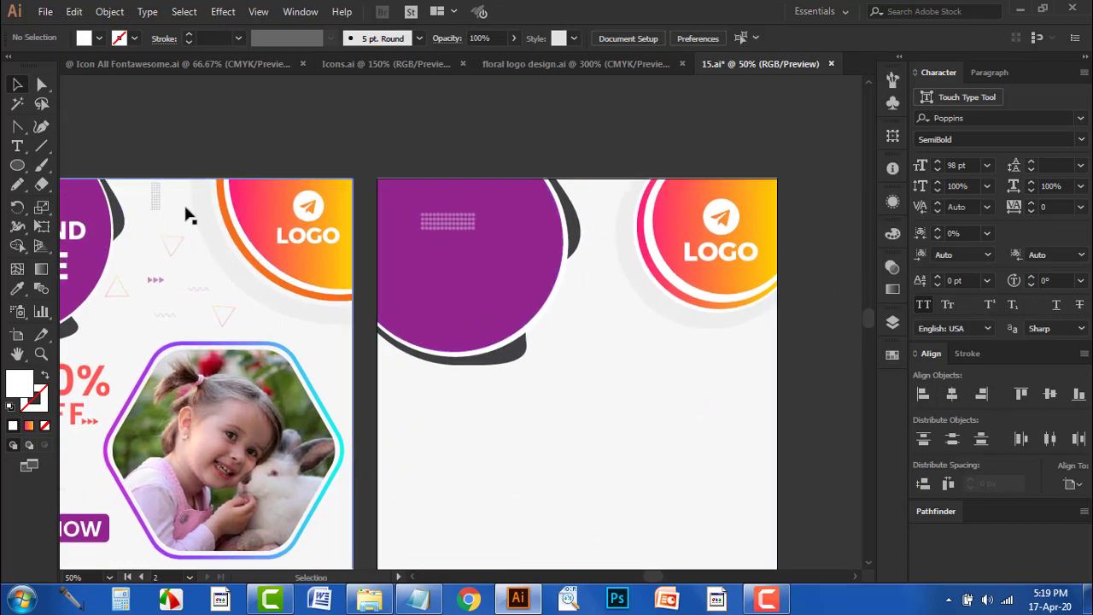
# Scale the purple circle group down slightly
pyautogui.click(450, 239)
pyautogui.scroll(1, 450, 239)
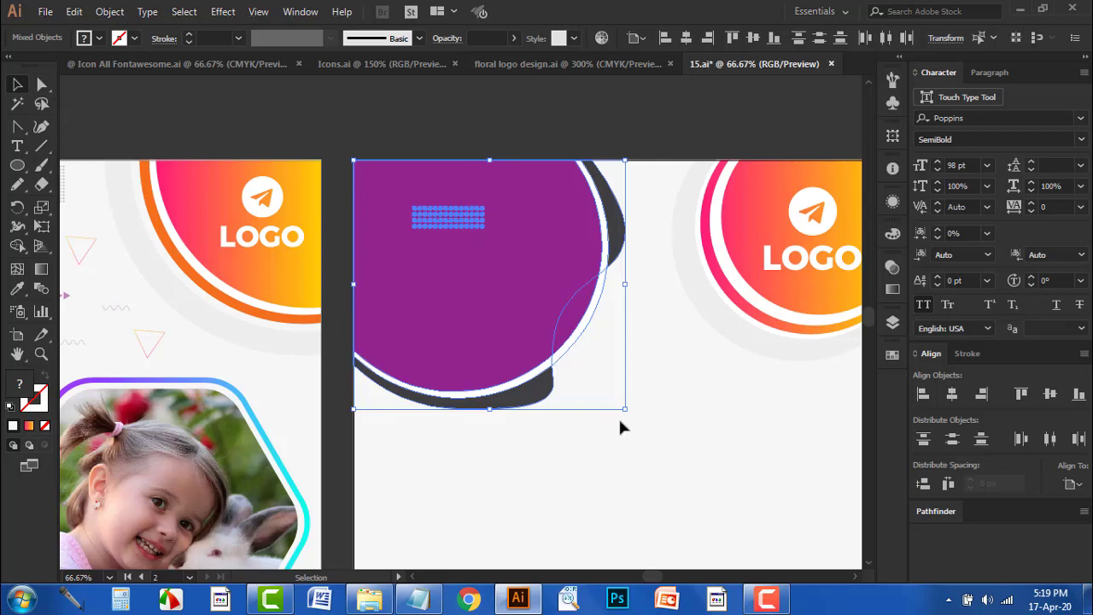
pyautogui.moveTo(626, 414); pyautogui.dragTo(588, 386)
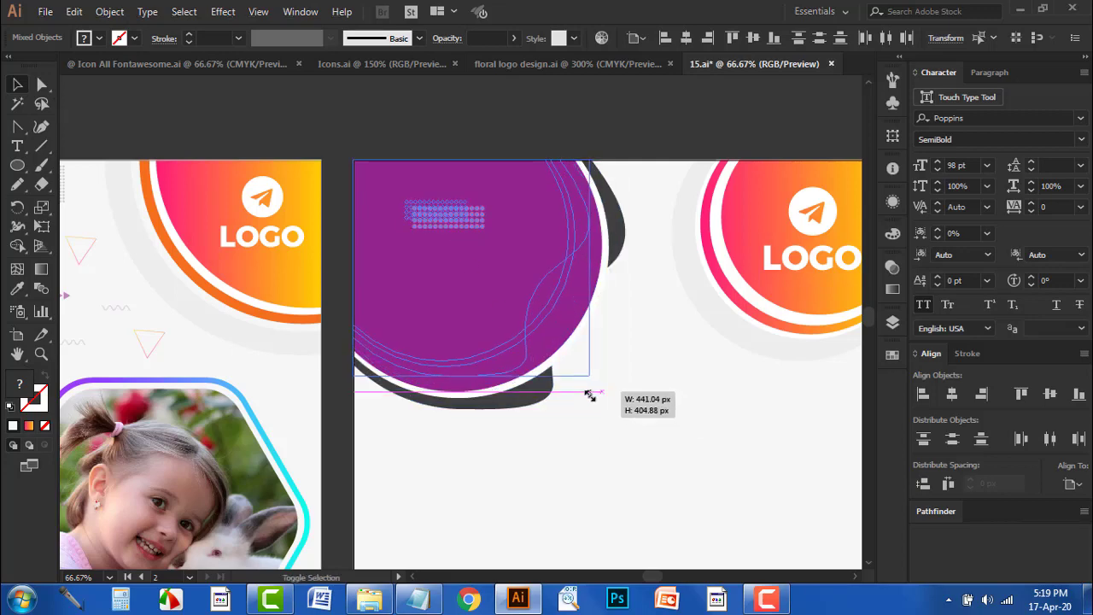
pyautogui.click(622, 196)
pyautogui.scroll(-1, 651, 315)
# Copy 'weekend sale' from the Notepad notes and paste it as text on the second artboard
pyautogui.moveTo(478, 495); pyautogui.dragTo(578, 410)
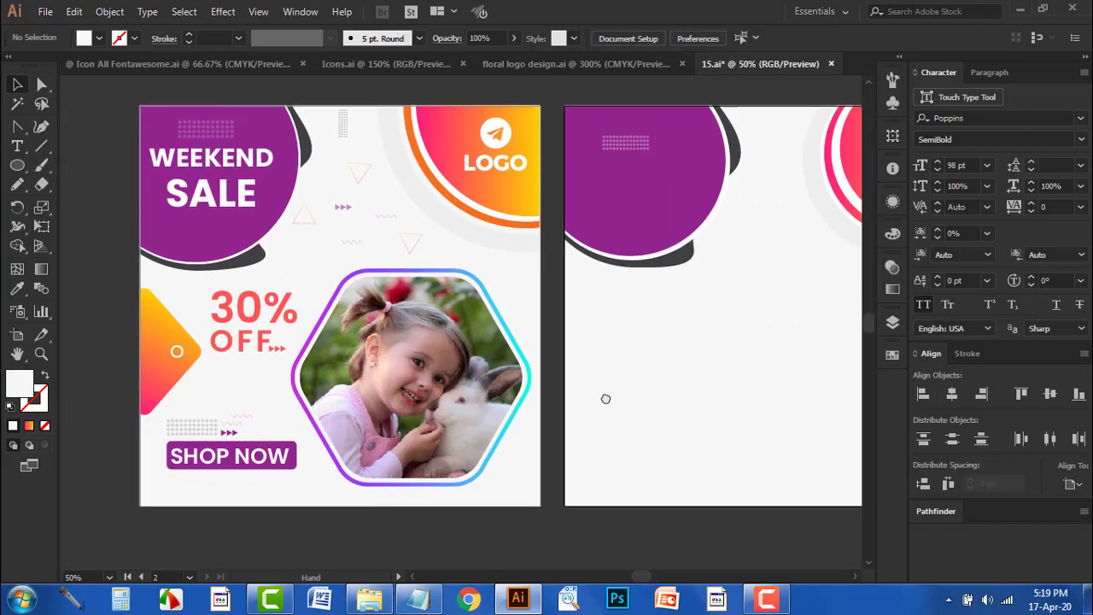
pyautogui.moveTo(665, 329); pyautogui.dragTo(634, 305)
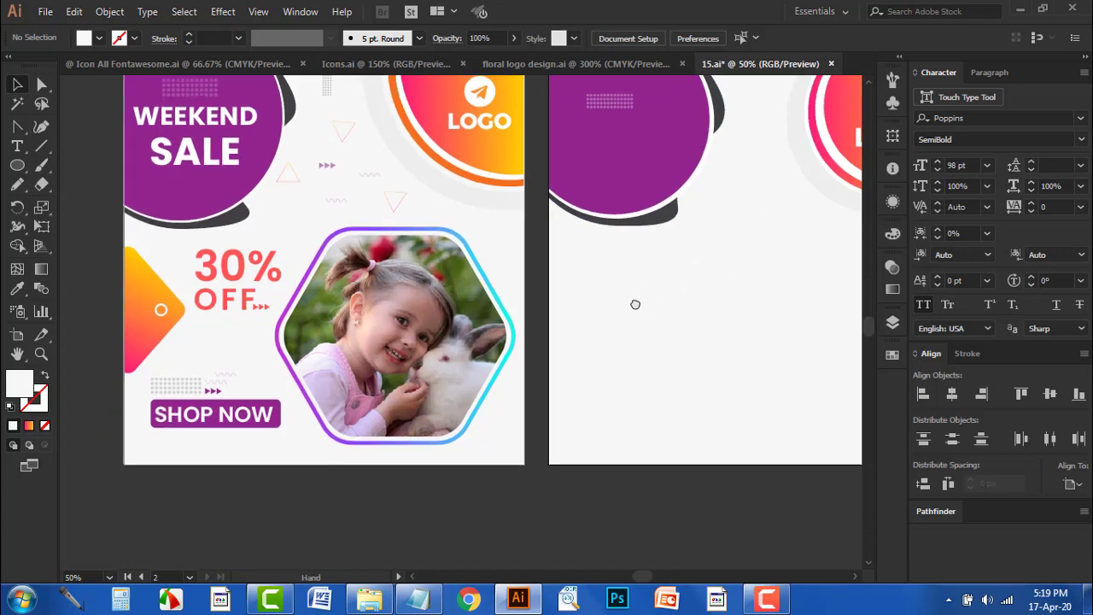
pyautogui.scroll(1, 605, 324)
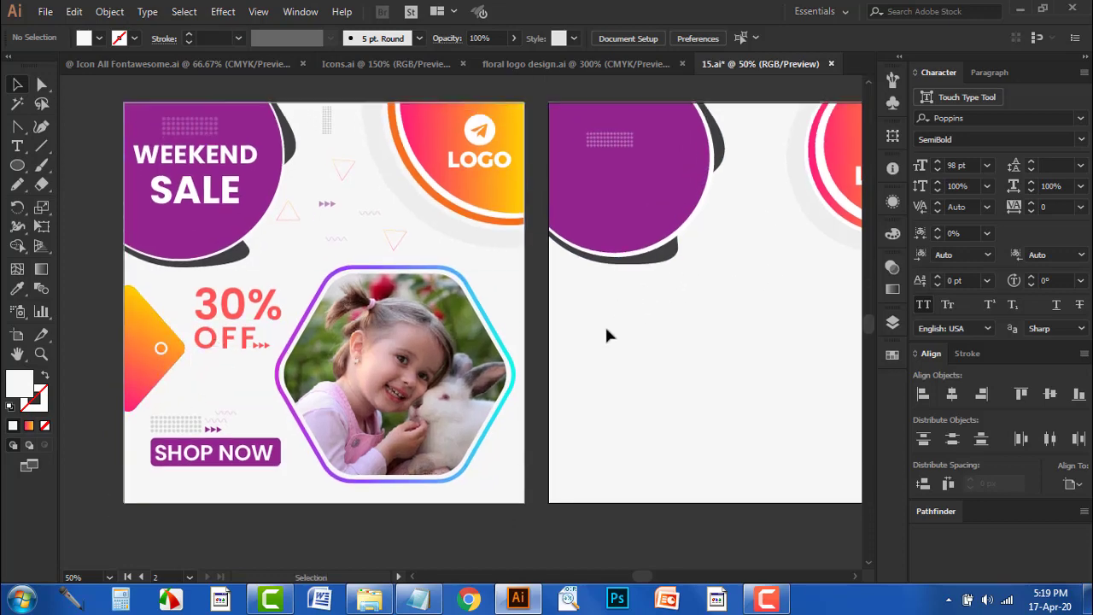
pyautogui.hscroll(1, 569, 341)
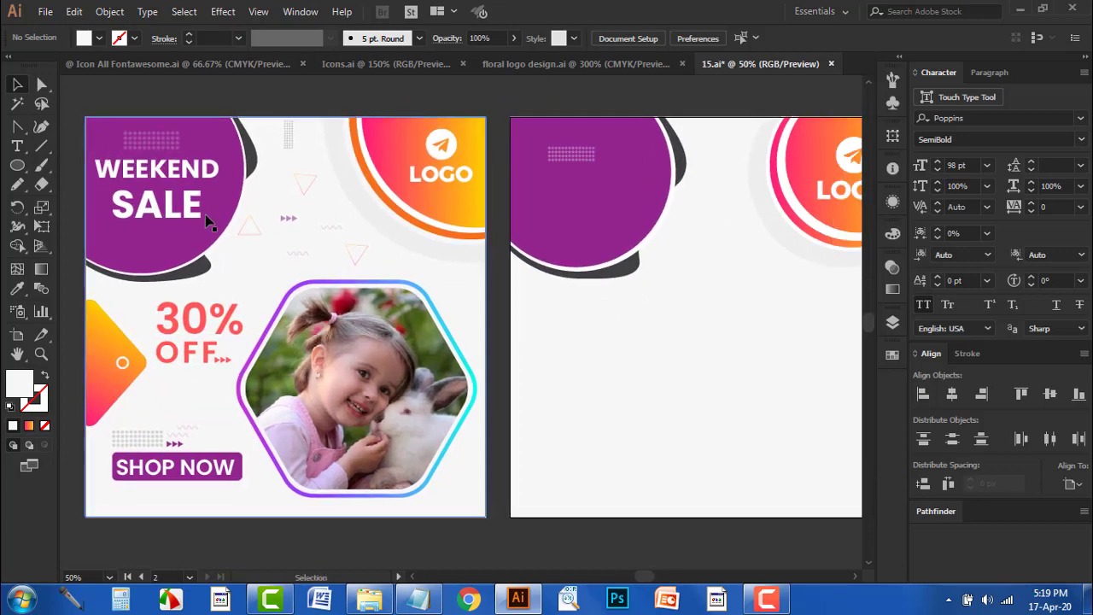
pyautogui.click(418, 599)
pyautogui.moveTo(321, 396); pyautogui.dragTo(285, 376)
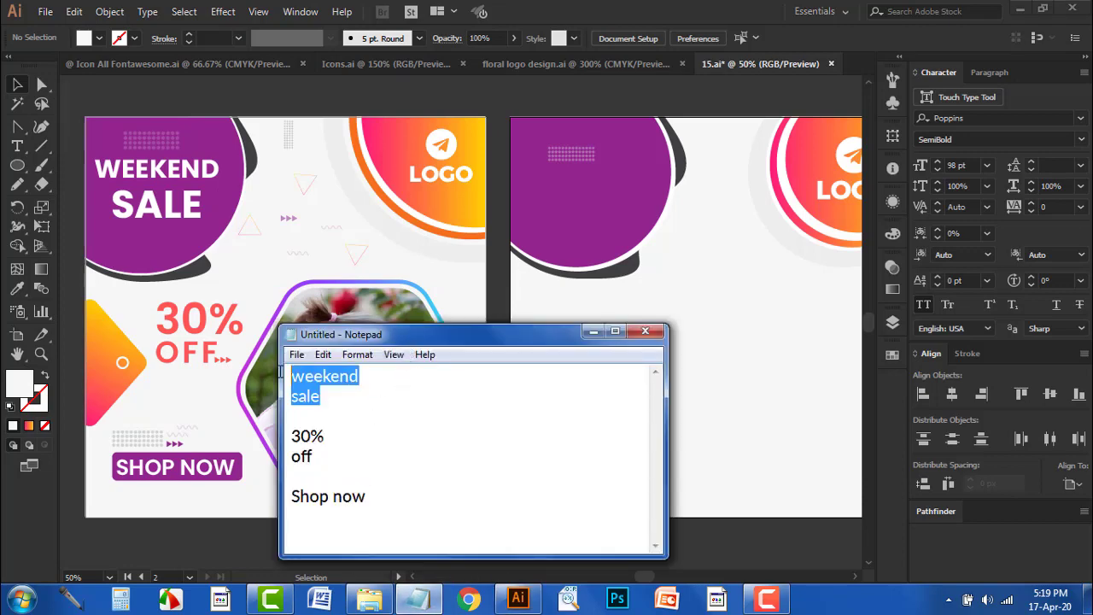
pyautogui.click(574, 298)
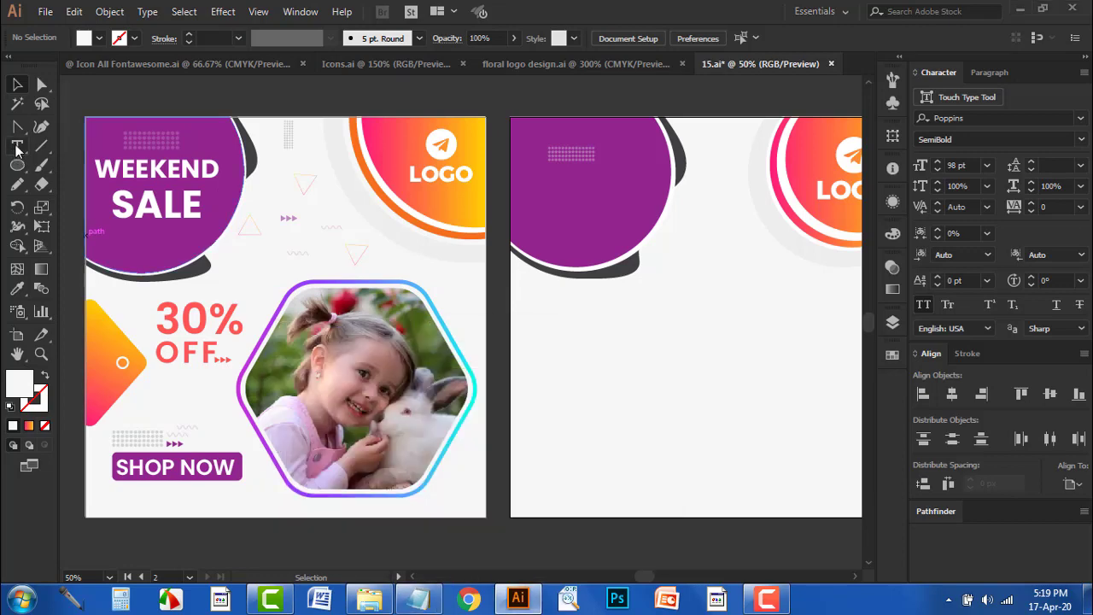
pyautogui.click(17, 147)
pyautogui.scroll(1, 715, 159)
pyautogui.click(515, 213)
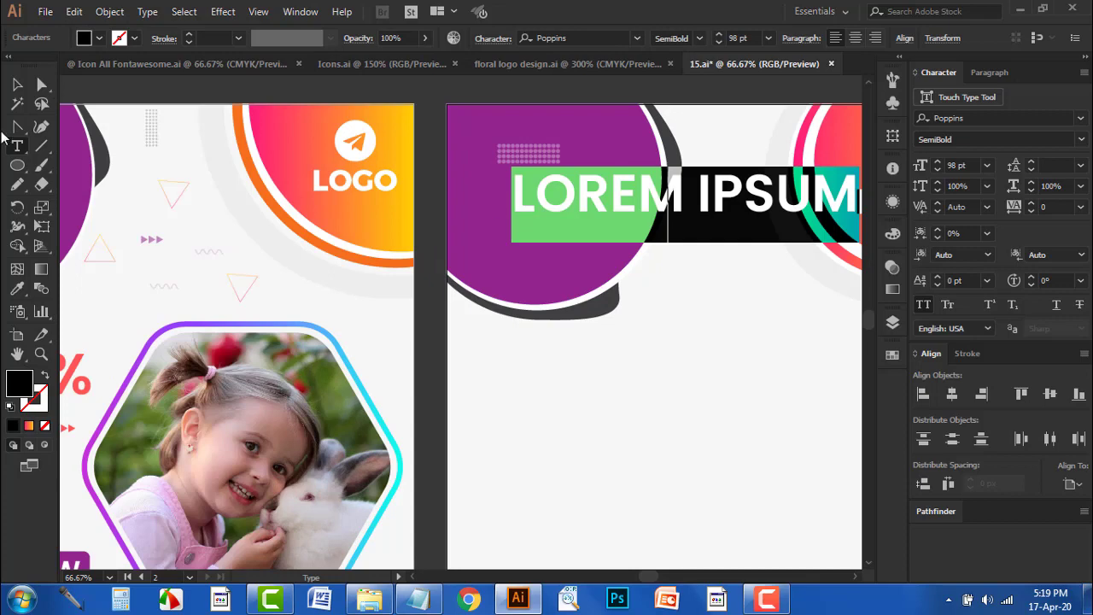
pyautogui.hotkey('ctrl', 'v')
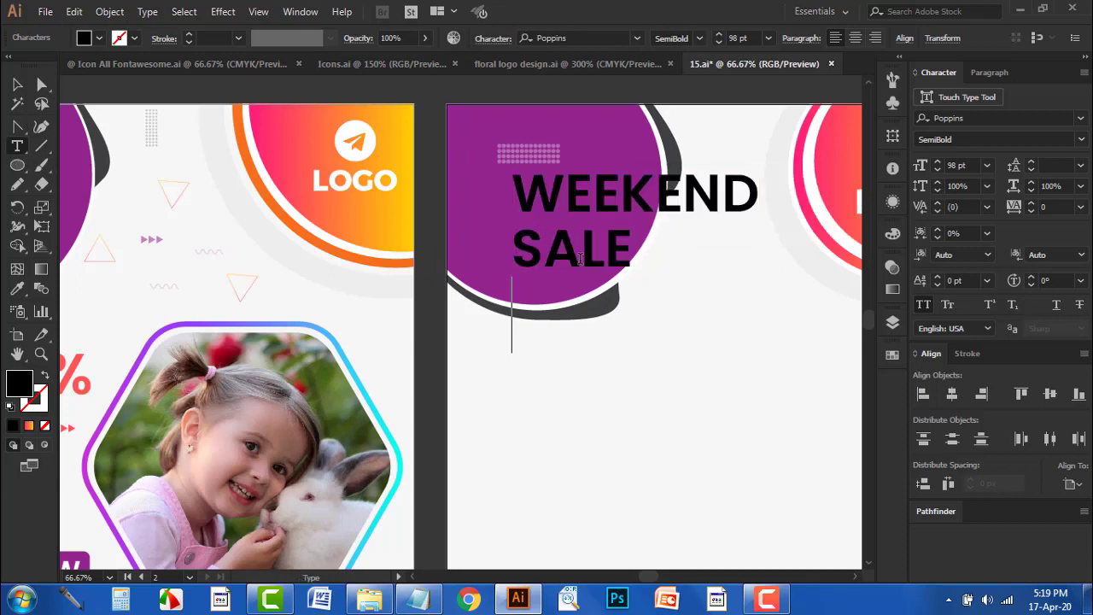
# Reduce the WEEKEND line's font size to 77 pt
pyautogui.moveTo(759, 199)
pyautogui.mouseDown()
pyautogui.moveTo(488, 196)
pyautogui.moveTo(762, 189)
pyautogui.mouseUp()
pyautogui.click(555, 198)
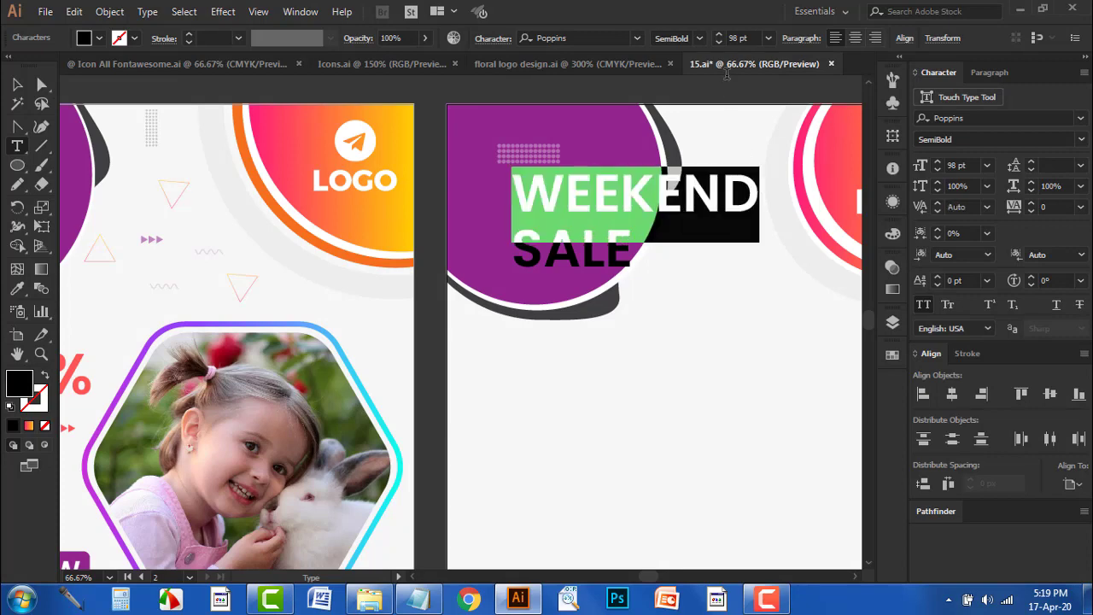
pyautogui.click(719, 43)
pyautogui.click(718, 43)
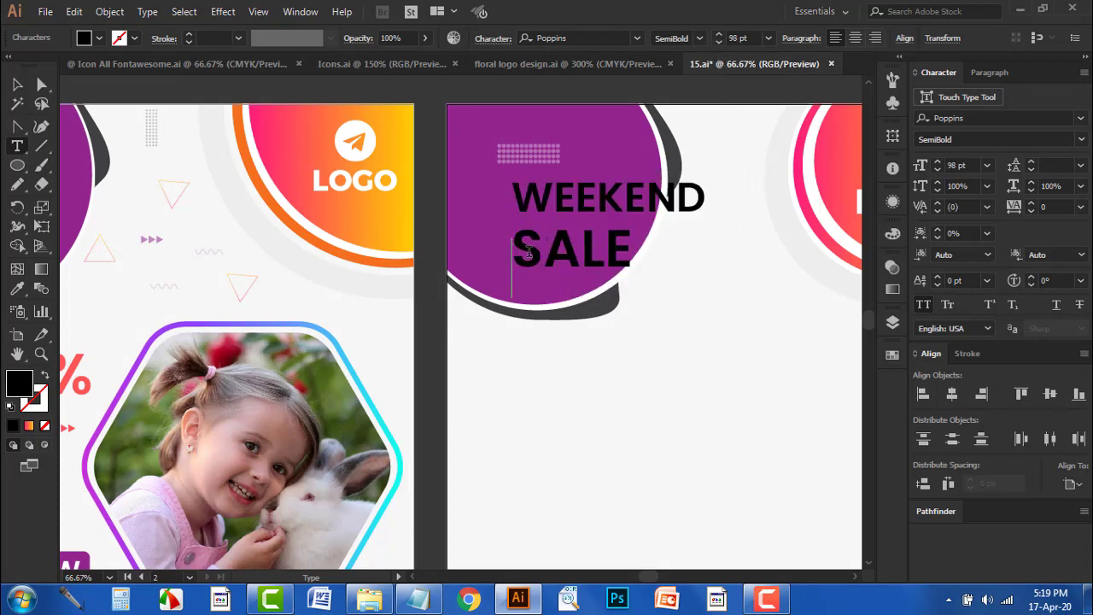
pyautogui.press('Right')
pyautogui.hotkey('shift', 'End')
# Centre the heading in the purple circle, scale it down slightly and make it white
pyautogui.click(17, 83)
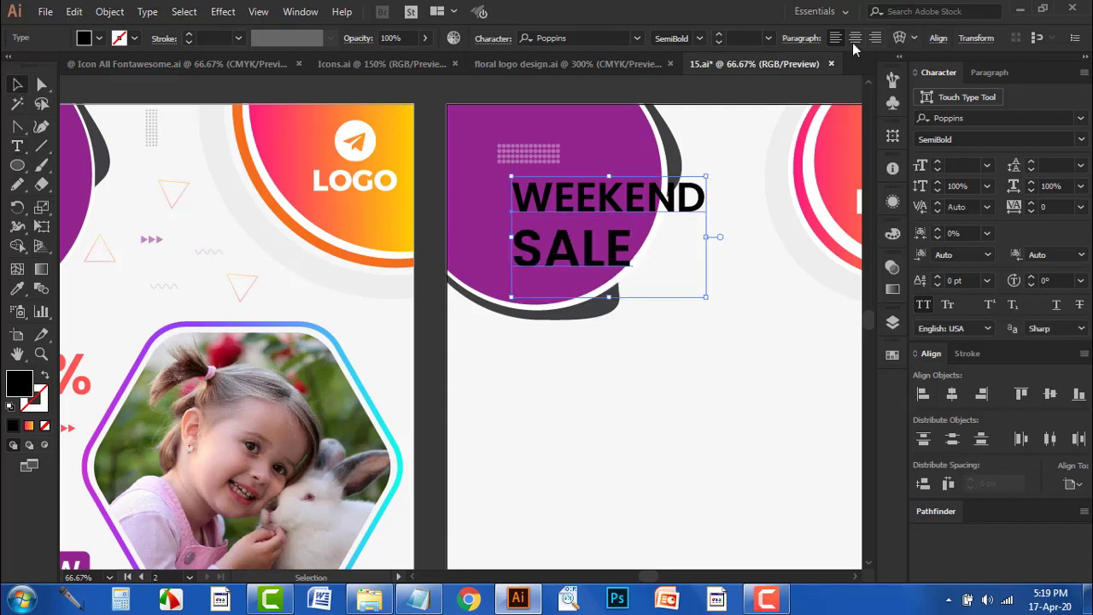
pyautogui.moveTo(631, 208)
pyautogui.mouseDown()
pyautogui.moveTo(533, 208)
pyautogui.moveTo(566, 211)
pyautogui.mouseUp()
pyautogui.hotkey('ctrl', '=')
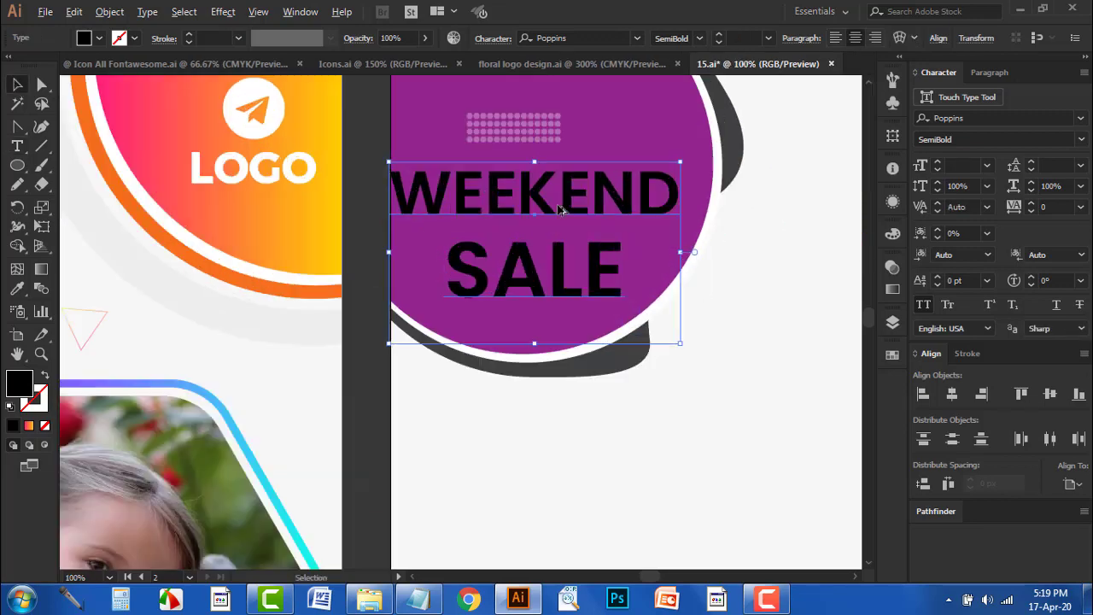
pyautogui.hotkey('ctrl', '=')
pyautogui.moveTo(325, 149); pyautogui.dragTo(342, 162)
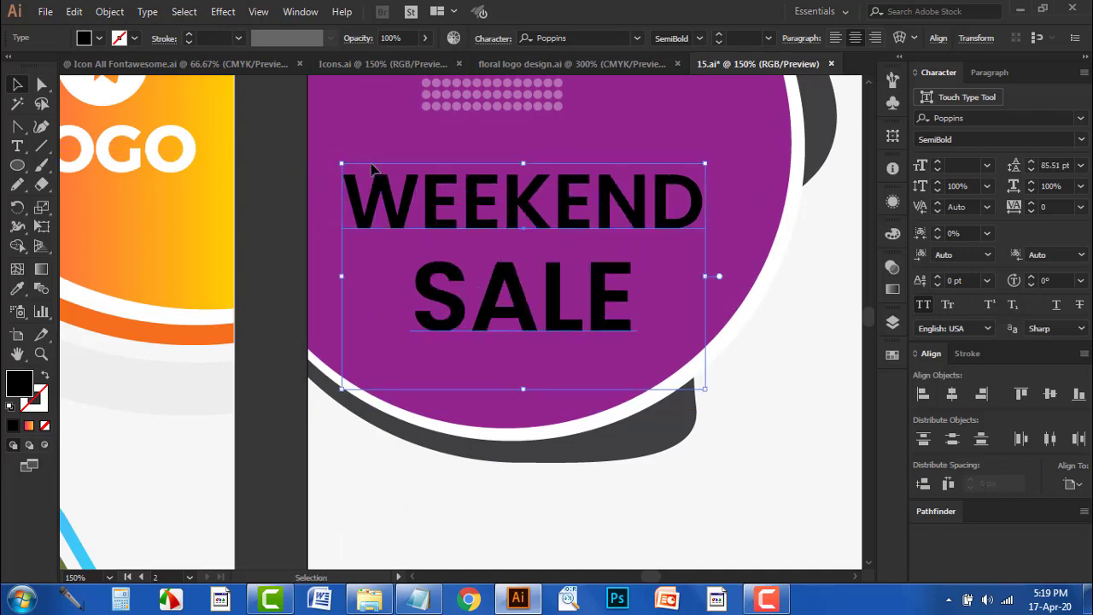
pyautogui.click(99, 38)
pyautogui.click(34, 75)
pyautogui.click(276, 231)
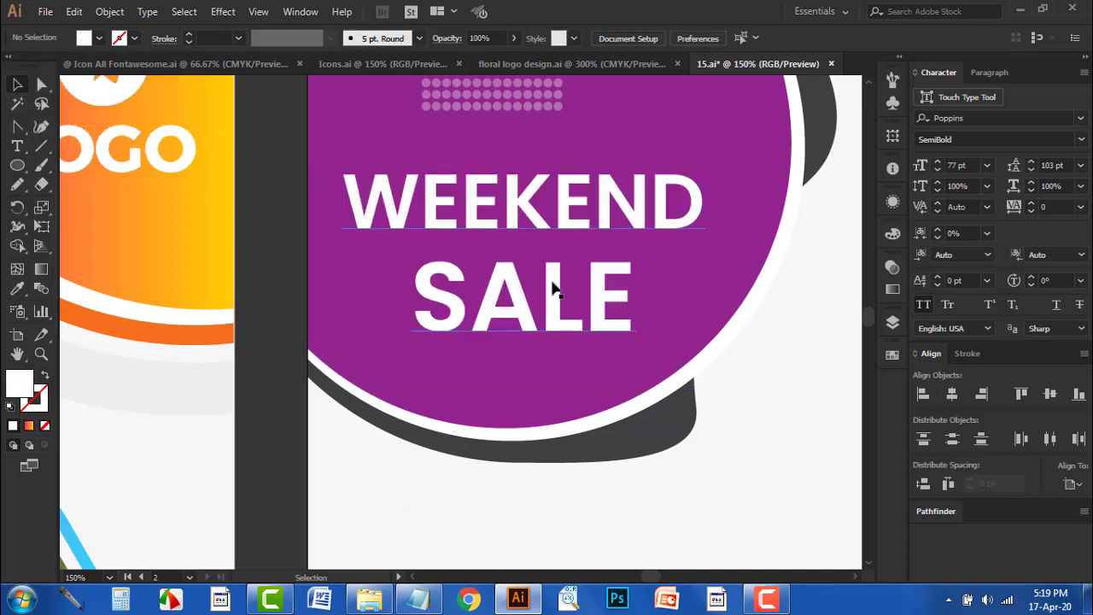
pyautogui.click(552, 288)
pyautogui.hotkey('ctrl', '-')
pyautogui.hotkey('ctrl', '-')
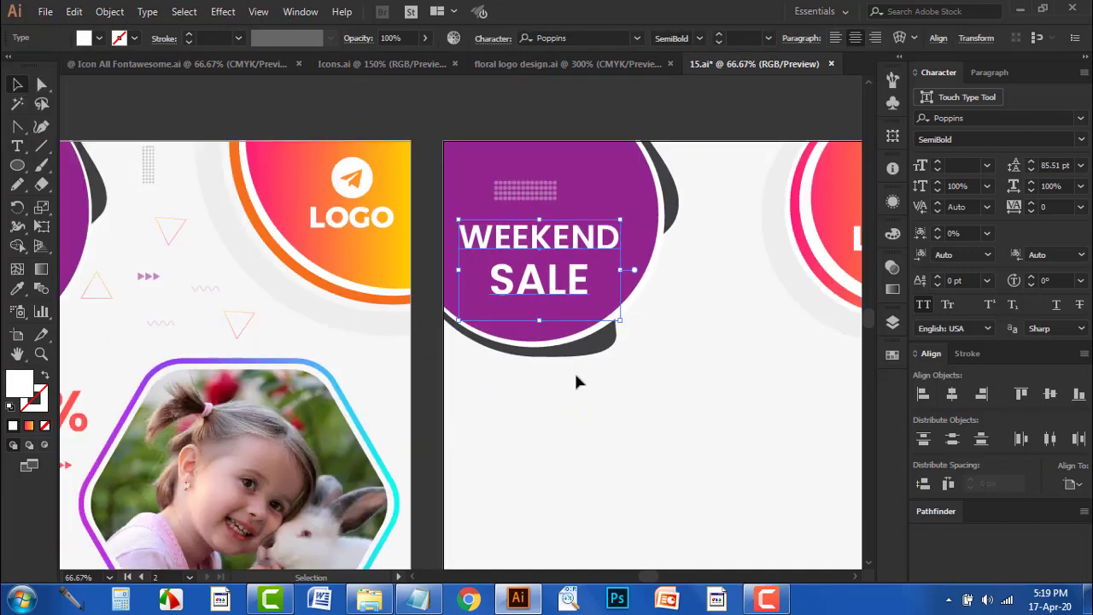
pyautogui.click(573, 374)
# Draw a triangle beside the artboards, round its corners, squash it and rotate it to point right
pyautogui.hotkey('ctrl', '-')
pyautogui.moveTo(556, 378)
pyautogui.mouseDown()
pyautogui.moveTo(621, 349)
pyautogui.moveTo(612, 321)
pyautogui.mouseUp()
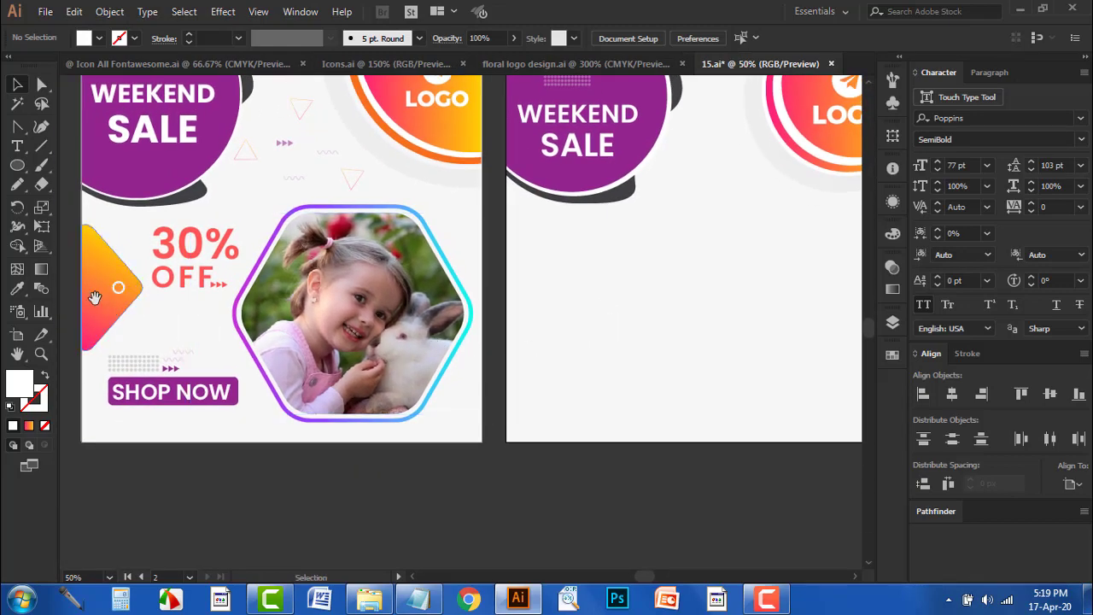
pyautogui.moveTo(89, 309); pyautogui.dragTo(408, 322)
pyautogui.scroll(1, 408, 322)
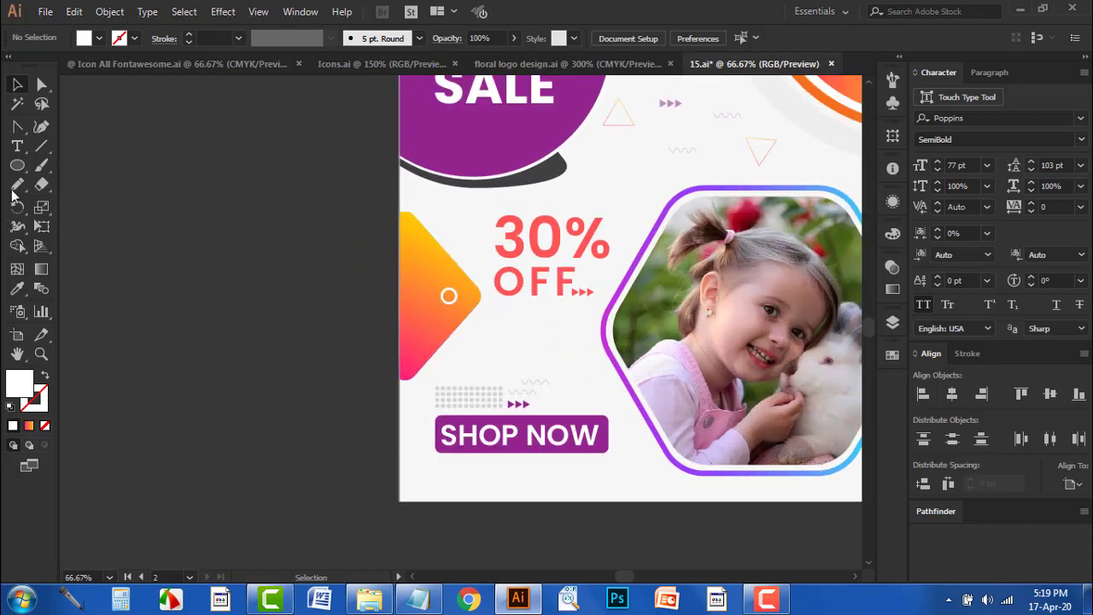
pyautogui.moveTo(19, 171); pyautogui.dragTo(84, 223)
pyautogui.moveTo(274, 258)
pyautogui.mouseDown()
pyautogui.moveTo(322, 347)
pyautogui.moveTo(341, 336)
pyautogui.mouseUp()
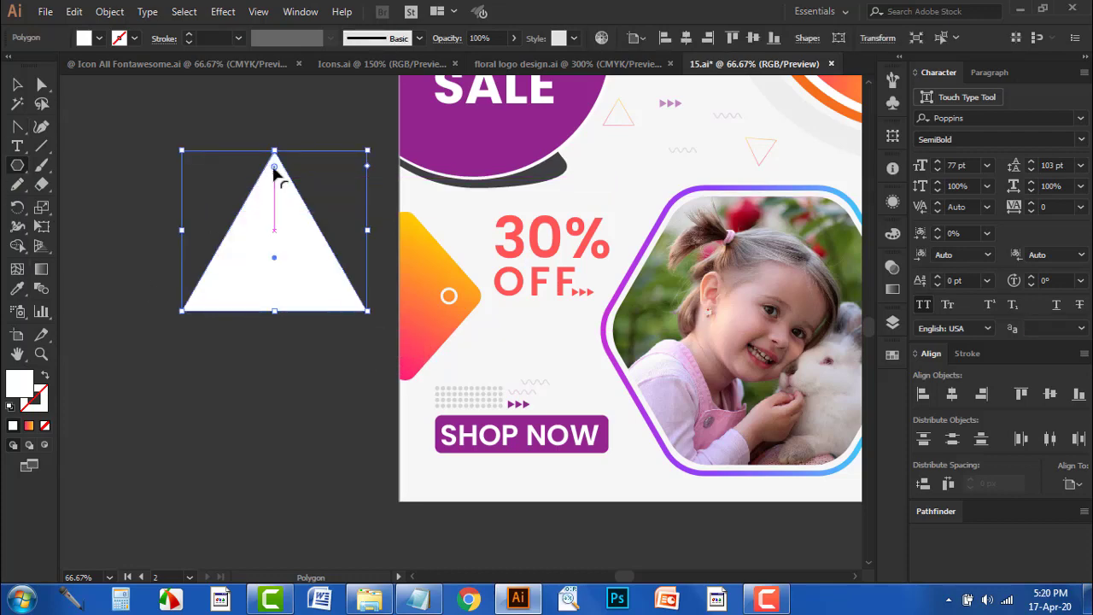
pyautogui.moveTo(274, 169); pyautogui.dragTo(273, 184)
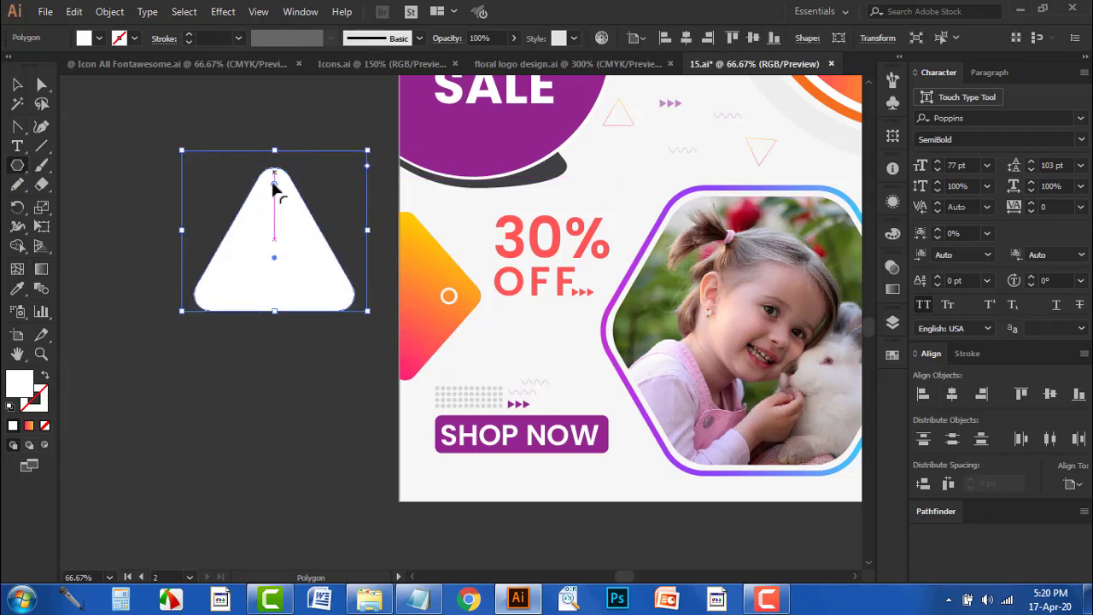
pyautogui.click(16, 85)
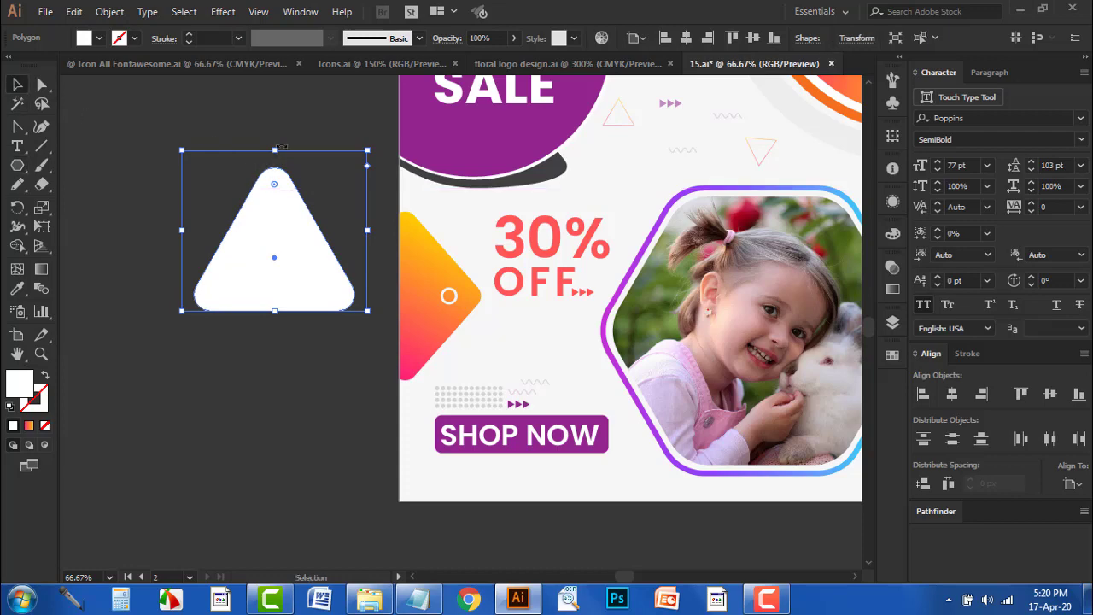
pyautogui.moveTo(274, 150); pyautogui.dragTo(274, 222)
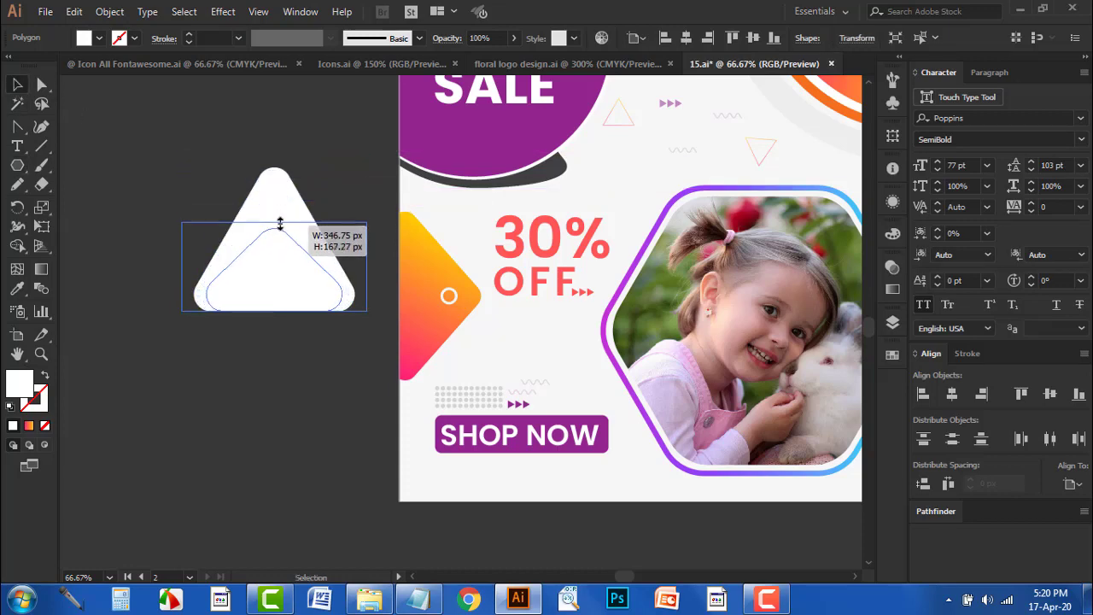
pyautogui.moveTo(373, 325); pyautogui.dragTo(182, 419)
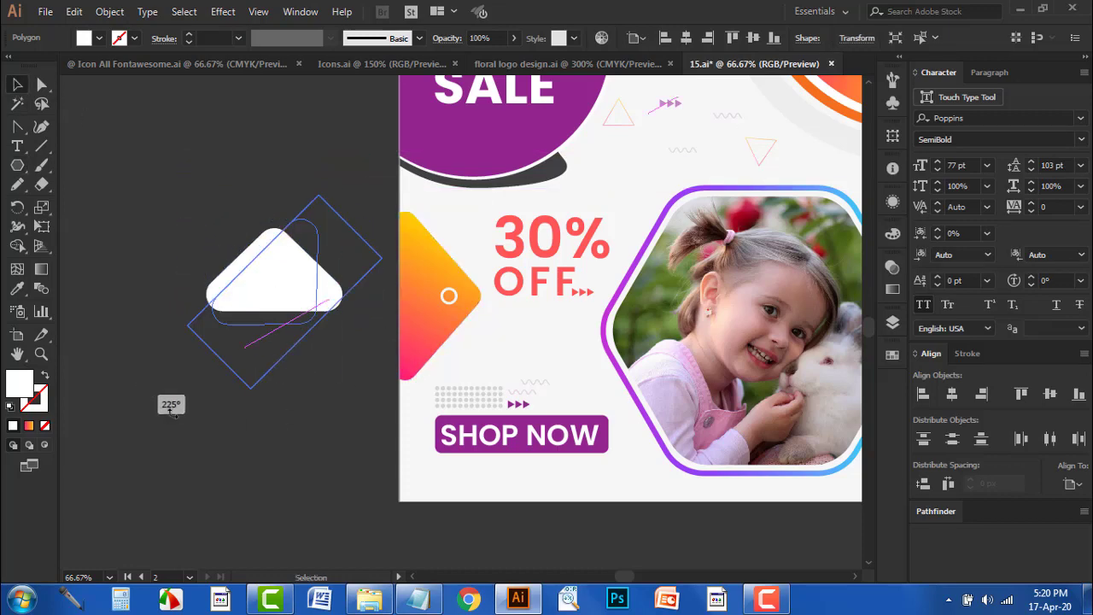
# Move the arrow shape near the orange tag and make it slightly taller and wider
pyautogui.scroll(-1, 182, 420)
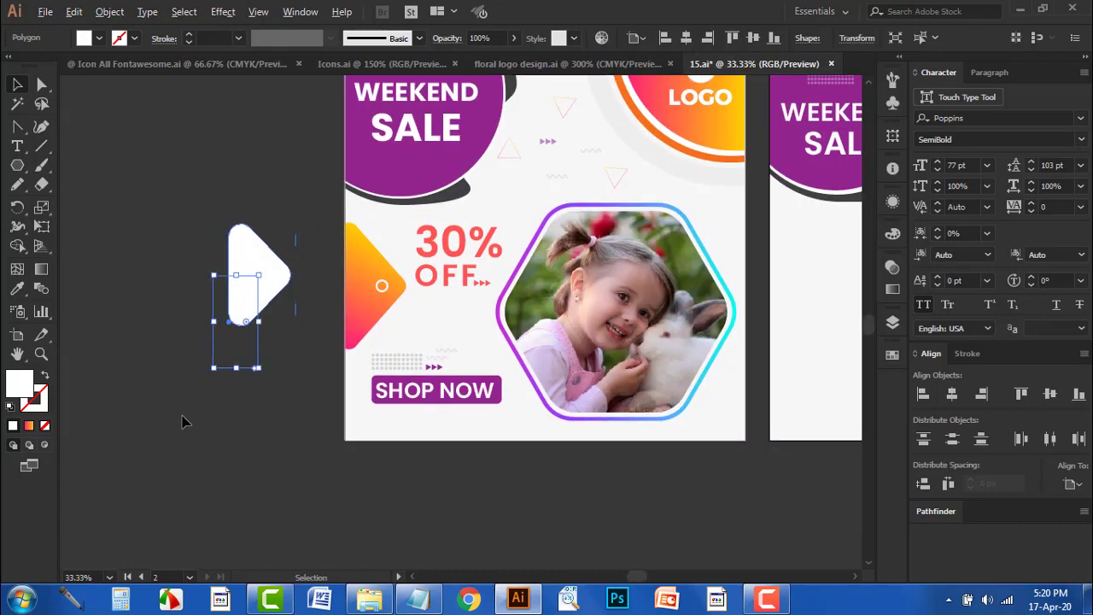
pyautogui.scroll(-1, 182, 419)
pyautogui.scroll(3, 208, 326)
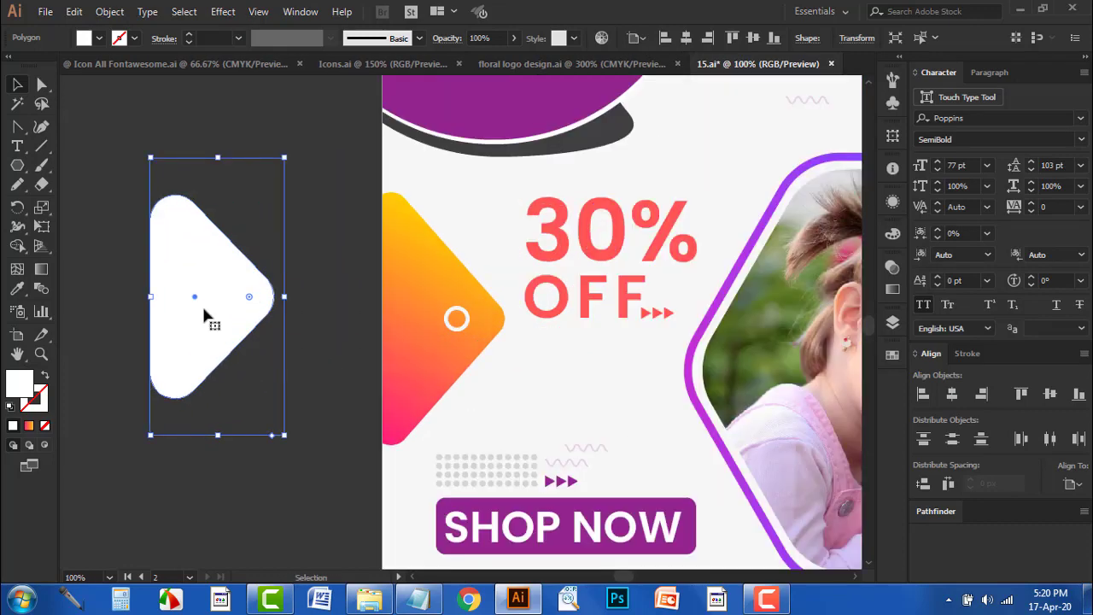
pyautogui.moveTo(205, 308); pyautogui.dragTo(296, 331)
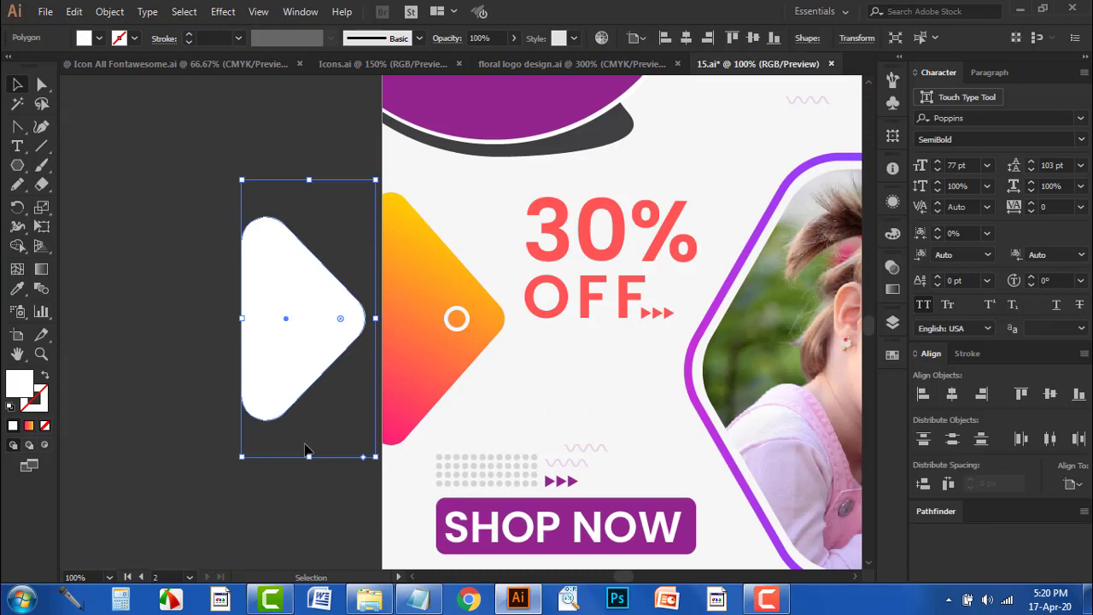
pyautogui.moveTo(309, 461); pyautogui.dragTo(310, 469)
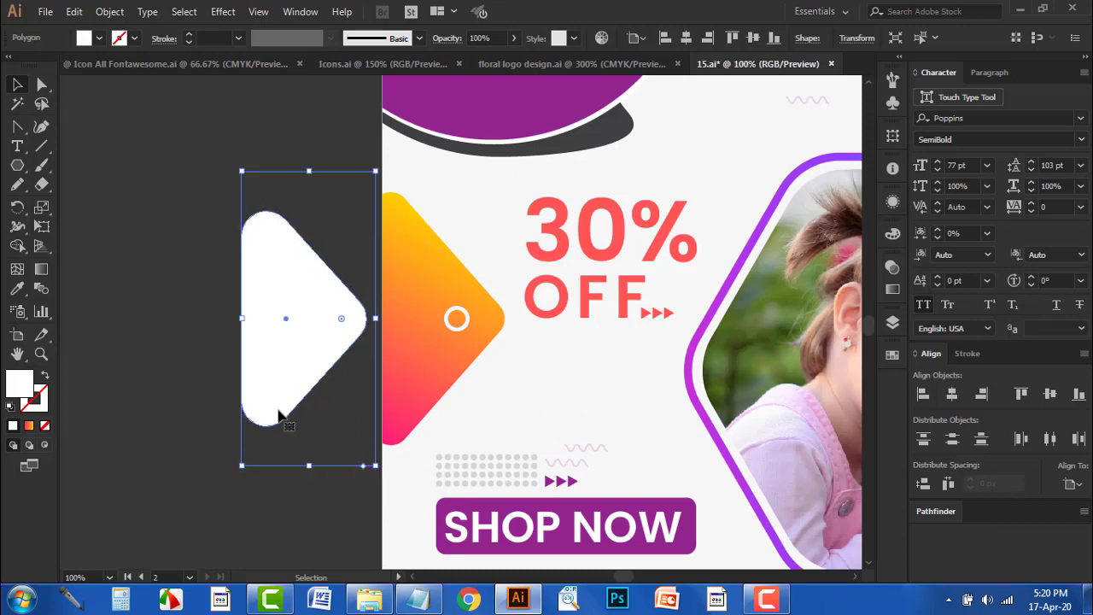
pyautogui.moveTo(240, 319); pyautogui.dragTo(228, 319)
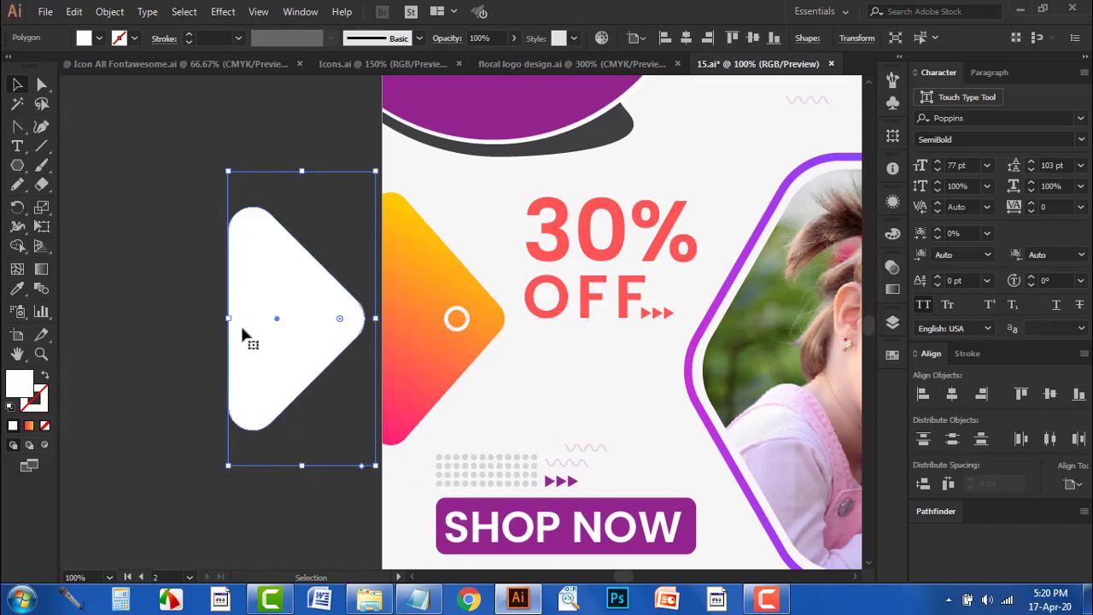
pyautogui.scroll(-2, 267, 344)
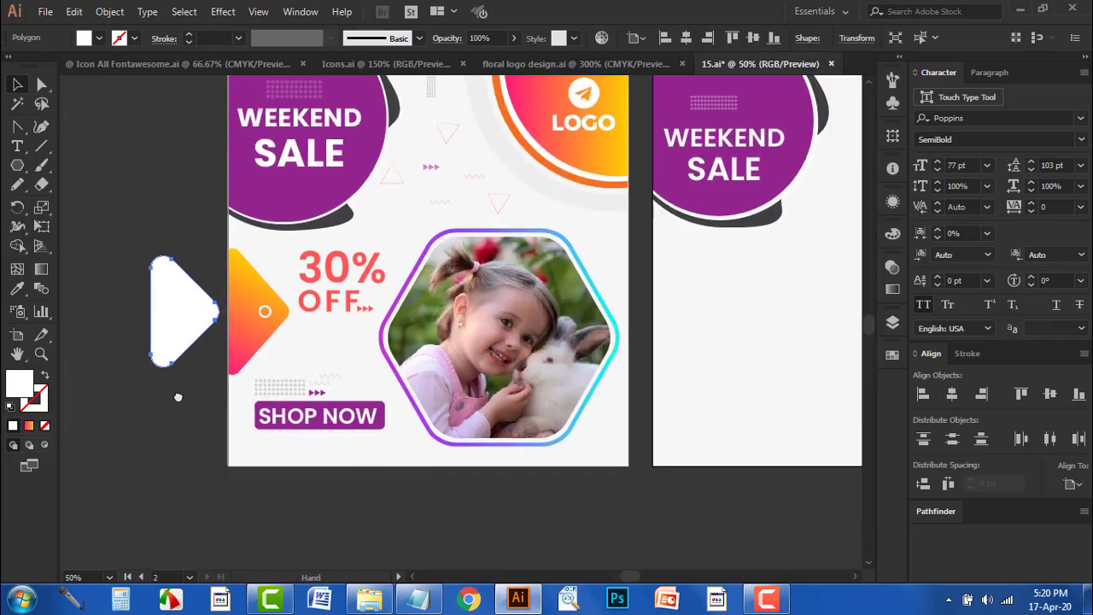
# Move the arrow tag onto the second artboard's left edge
pyautogui.moveTo(150, 324); pyautogui.dragTo(647, 343)
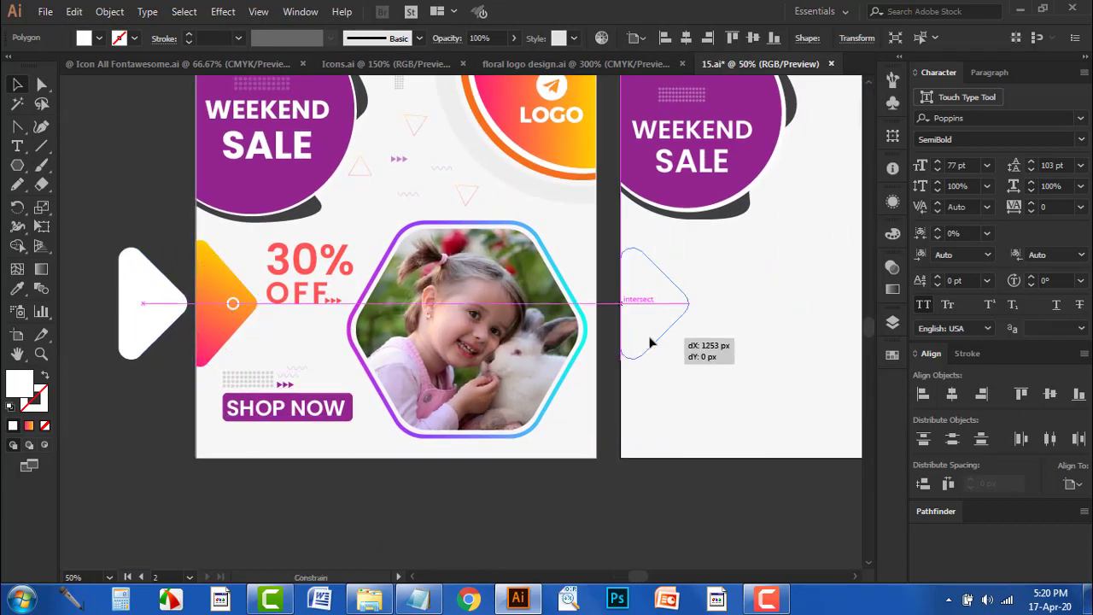
pyautogui.hscroll(2, 605, 384)
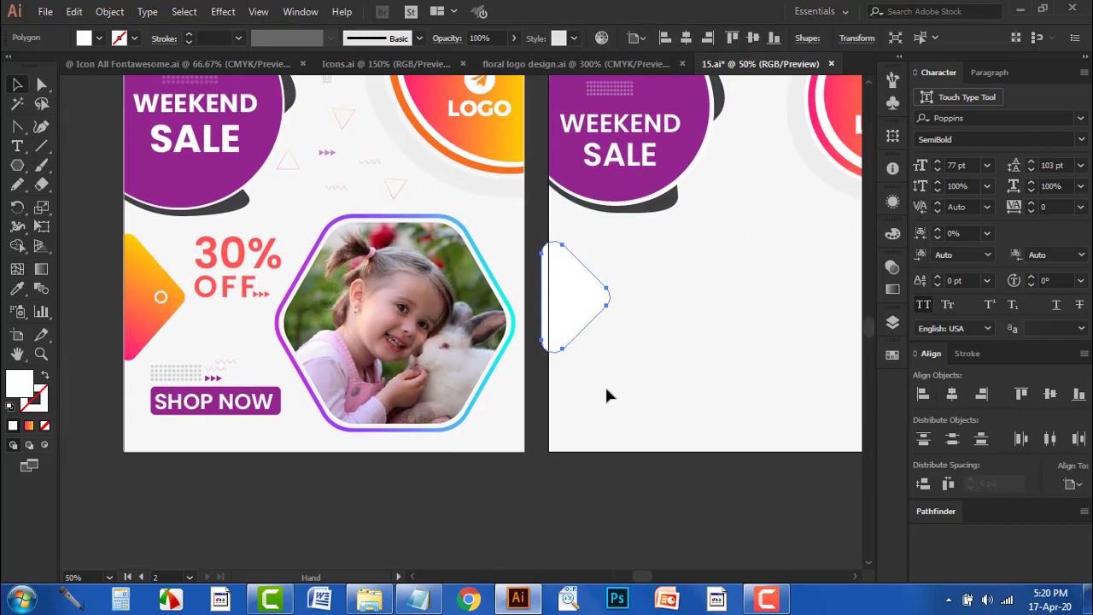
pyautogui.scroll(1, 602, 388)
pyautogui.click(597, 398)
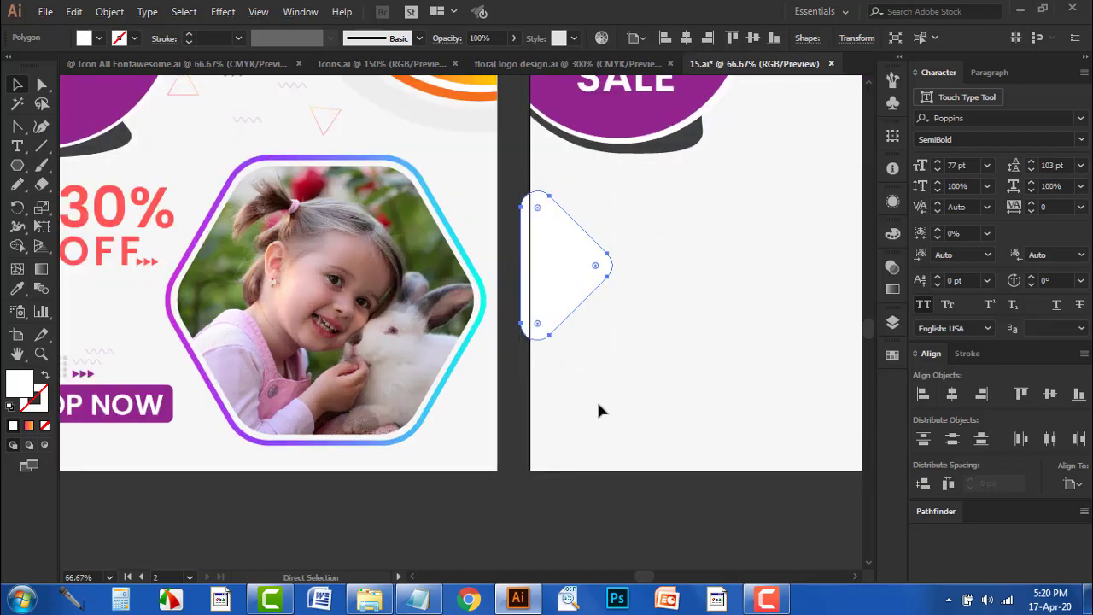
# Trim the arrow tag where it overhangs the artboard's left edge
pyautogui.click(539, 282)
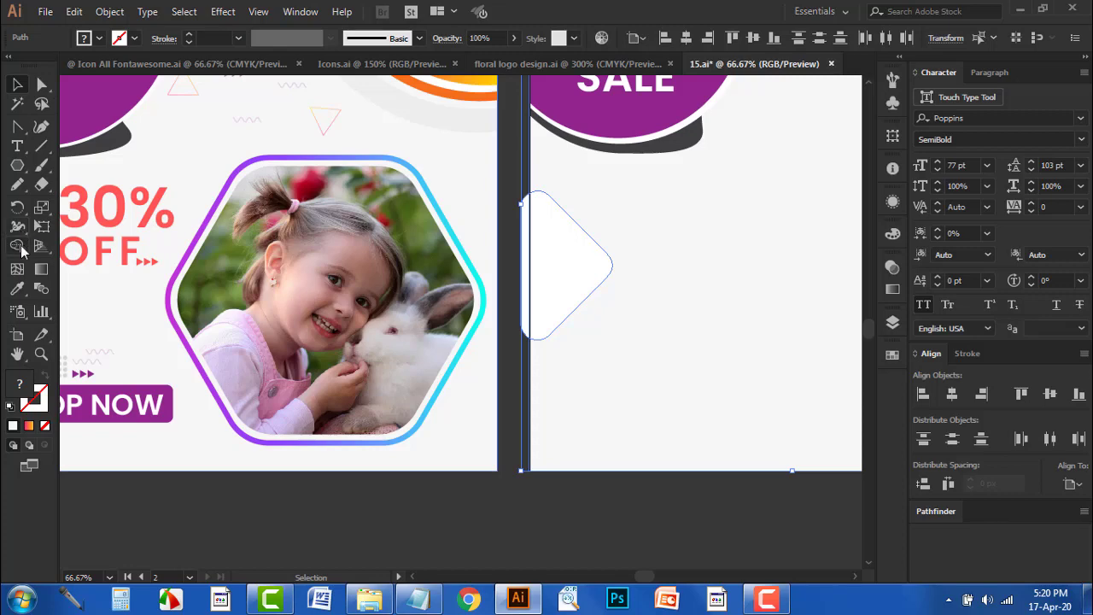
pyautogui.click(17, 245)
pyautogui.scroll(1, 524, 285)
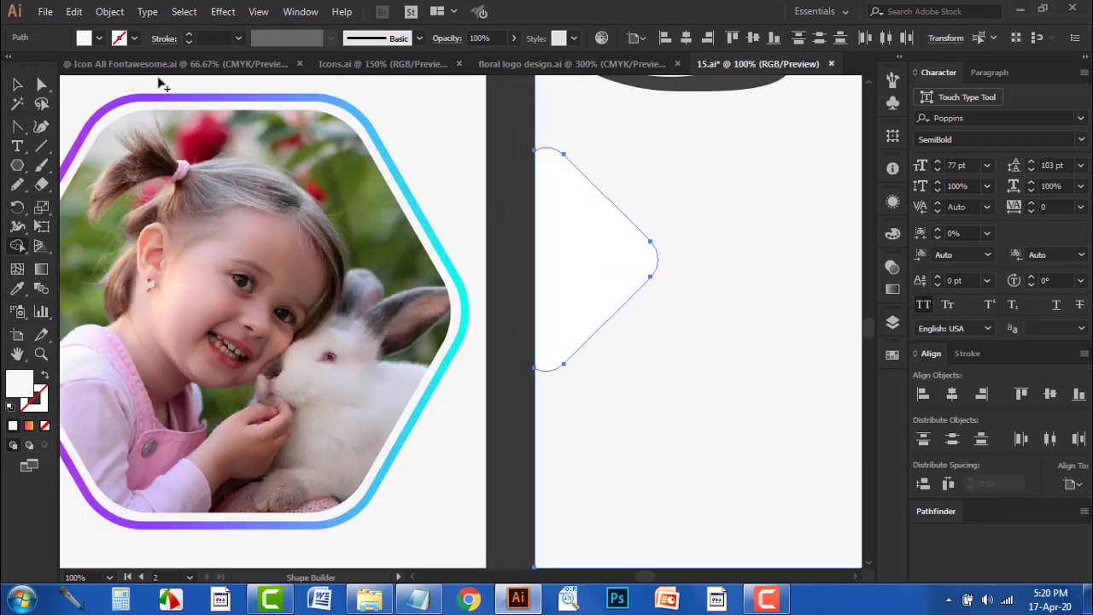
pyautogui.click(494, 346)
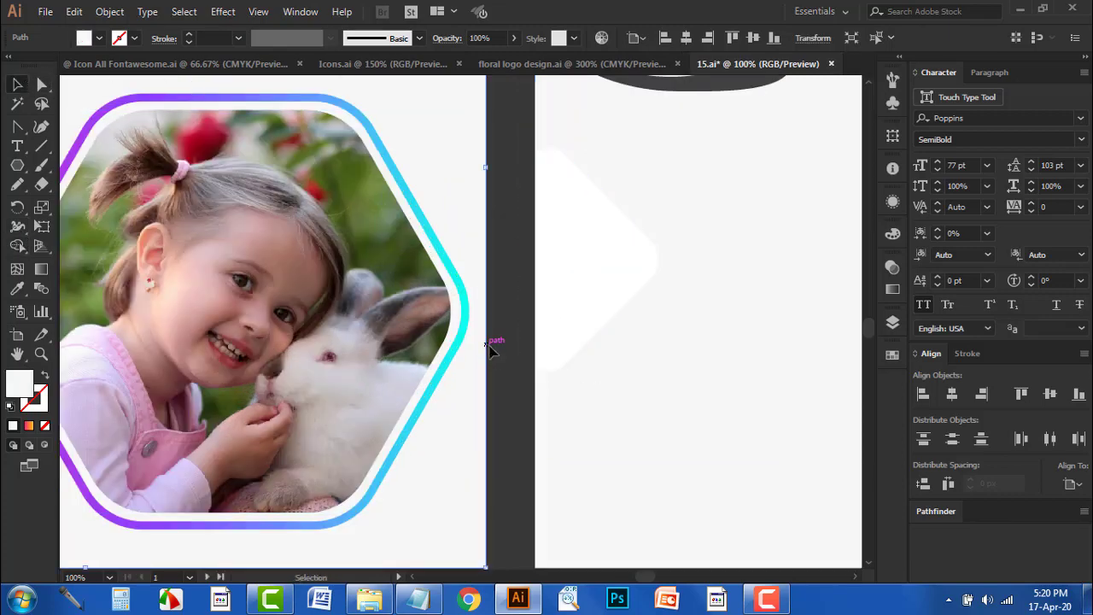
pyautogui.scroll(-2, 563, 369)
# Fill the arrow tag with the original's pink-to-orange gradient using the Eyedropper
pyautogui.click(589, 321)
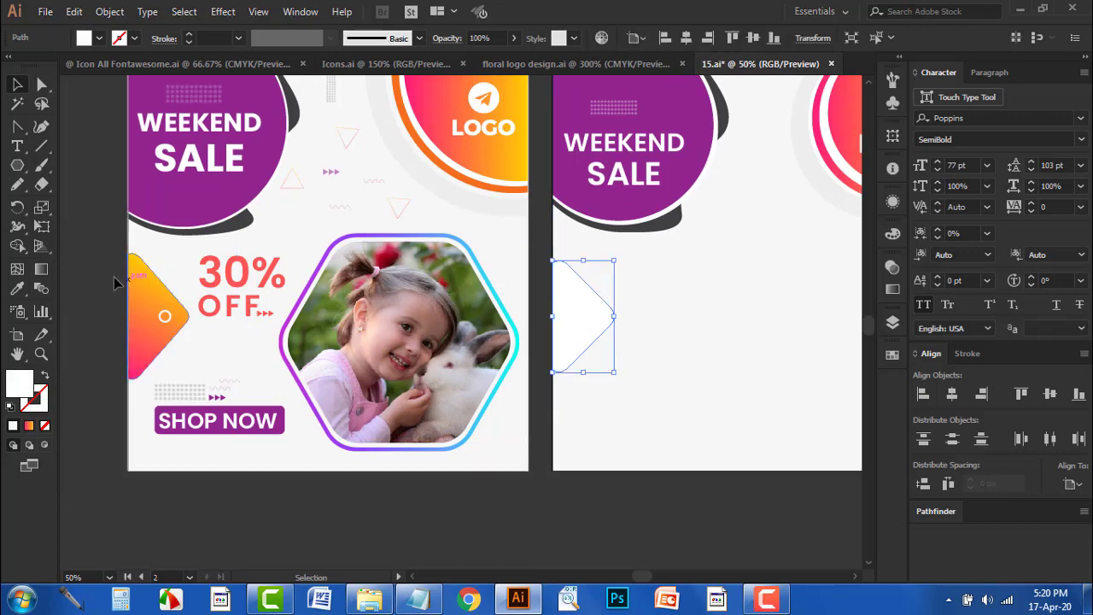
pyautogui.click(18, 291)
pyautogui.click(160, 289)
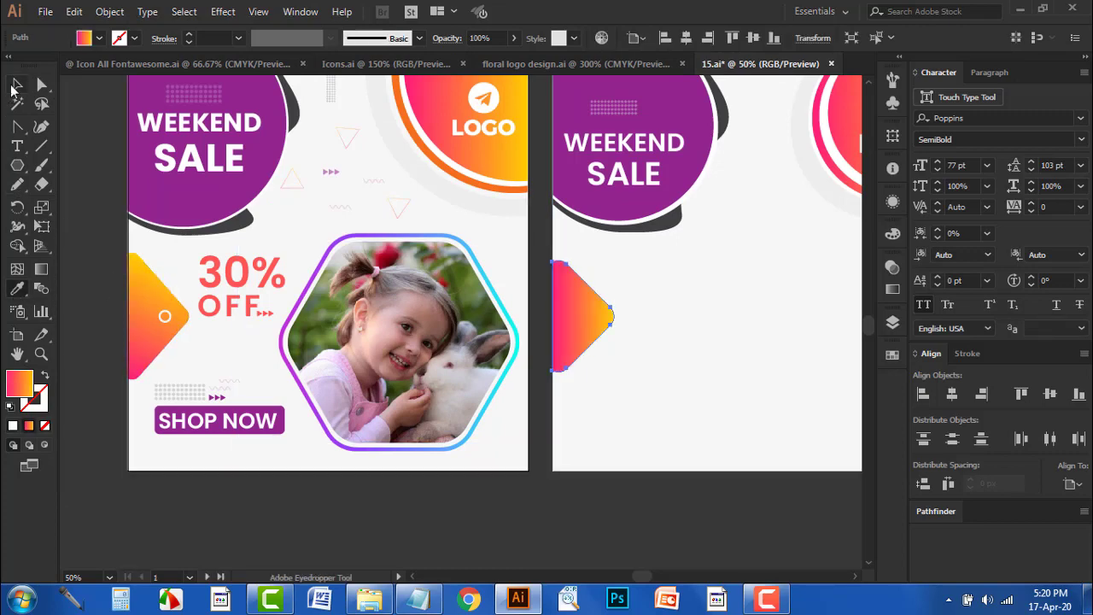
pyautogui.click(16, 84)
pyautogui.click(85, 159)
pyautogui.scroll(1, 629, 384)
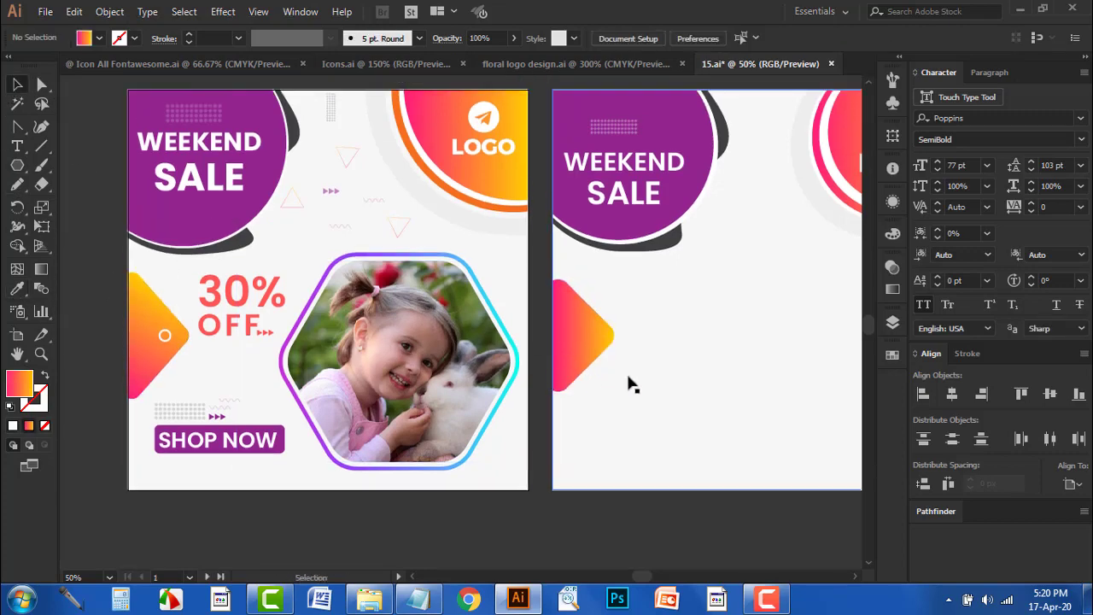
pyautogui.scroll(1, 629, 385)
pyautogui.scroll(-3, 630, 385)
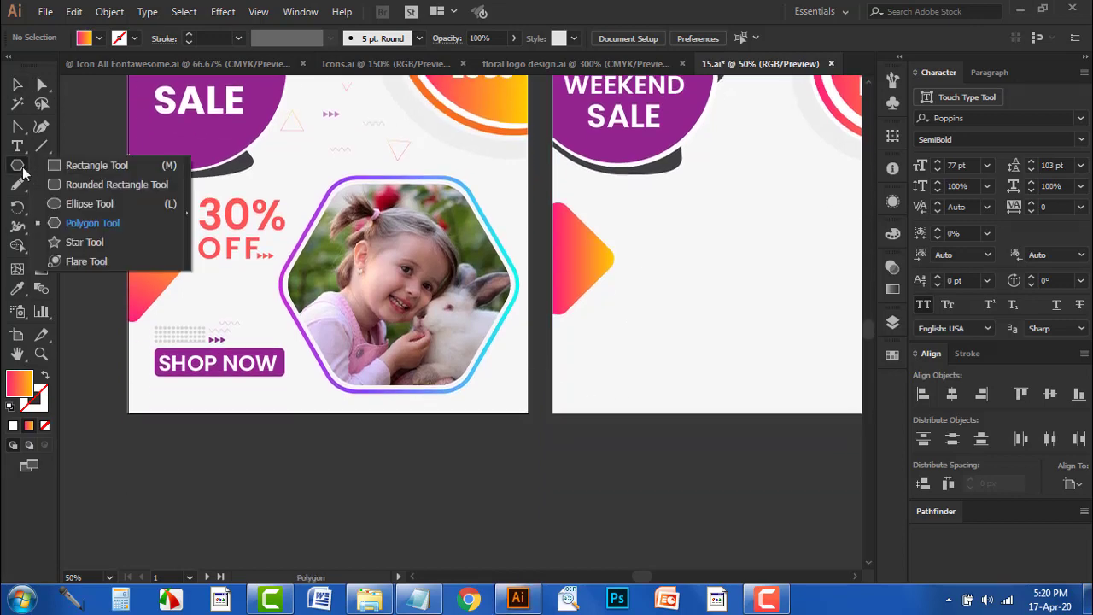
# Draw a small circle at the arrow tip with a thicker white stroke and no fill
pyautogui.moveTo(24, 172); pyautogui.dragTo(94, 202)
pyautogui.scroll(3, 608, 257)
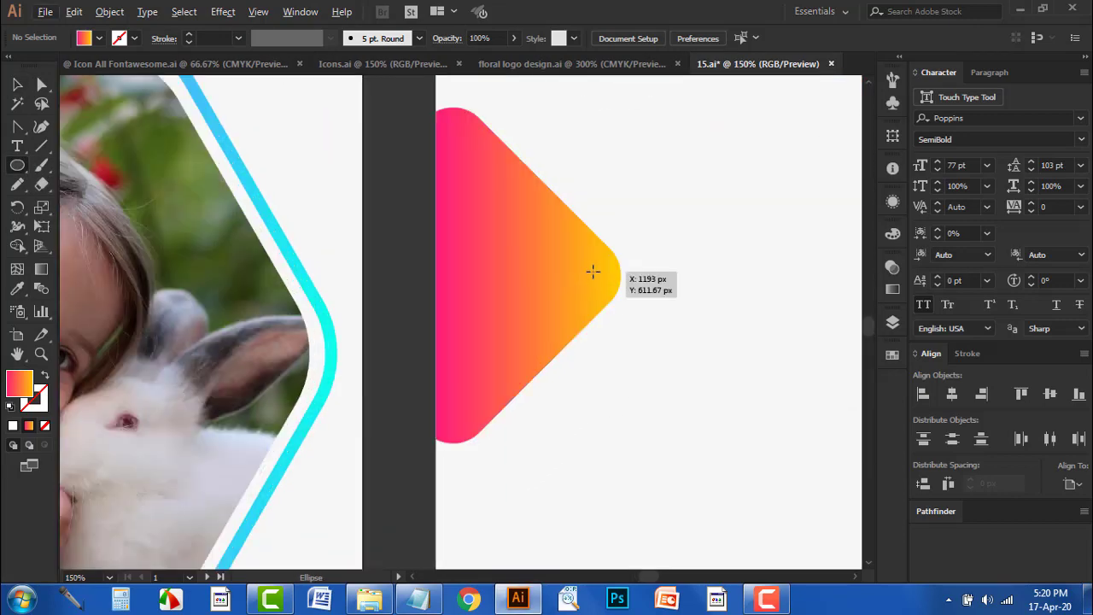
pyautogui.moveTo(592, 270); pyautogui.dragTo(608, 286)
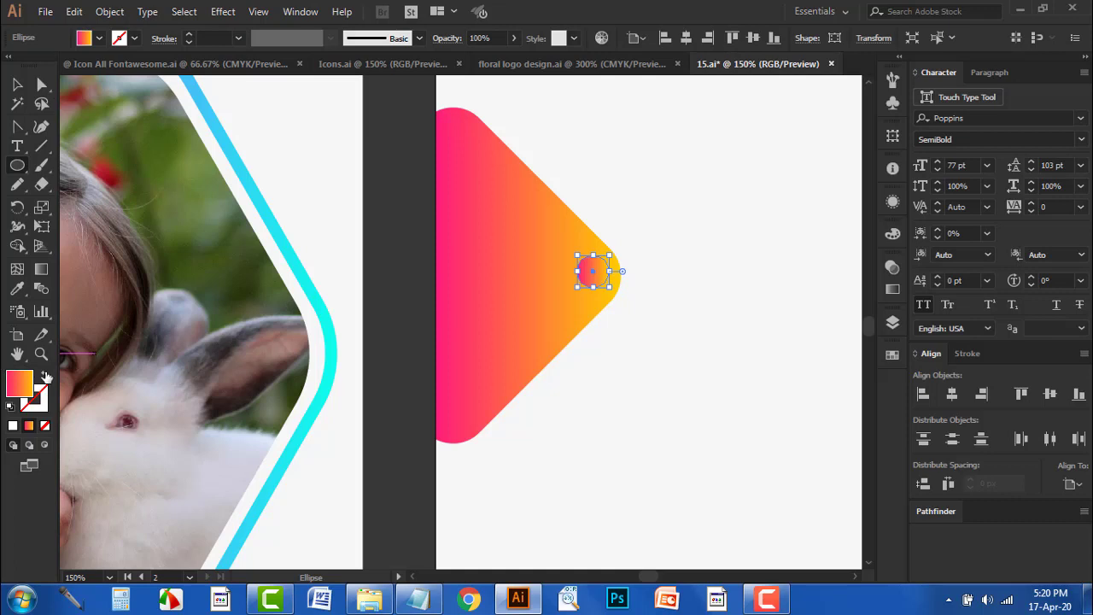
pyautogui.click(134, 40)
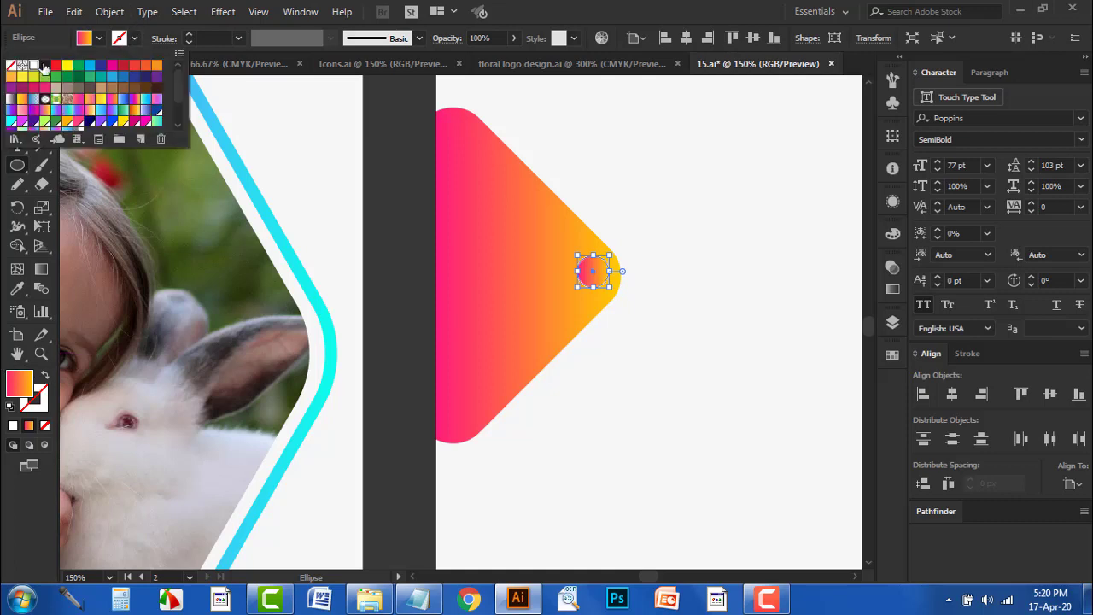
pyautogui.click(34, 66)
pyautogui.click(12, 65)
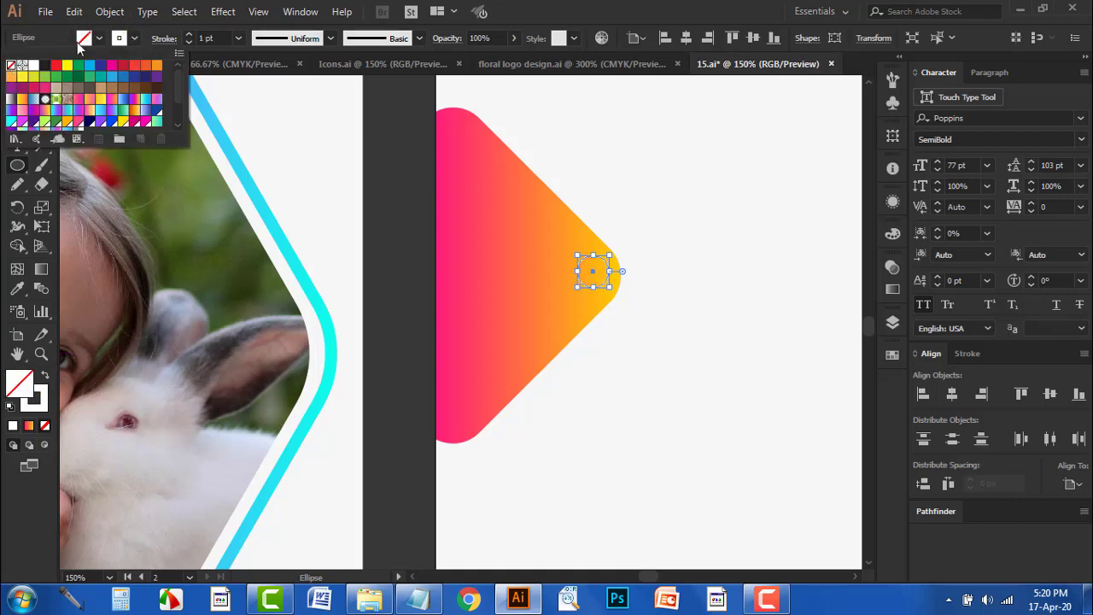
pyautogui.click(188, 34)
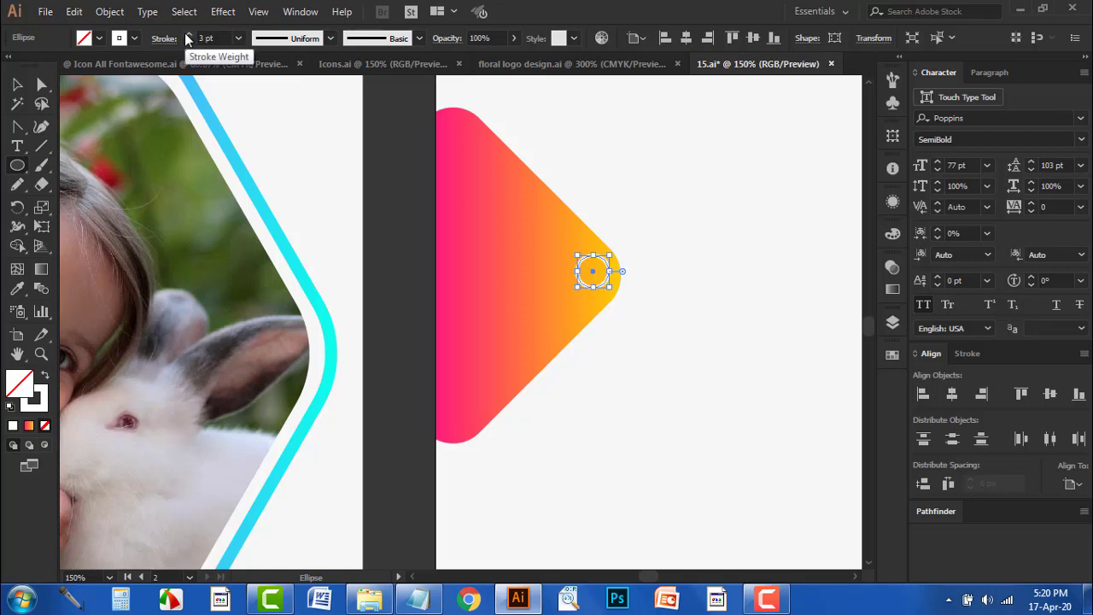
# Deselect the ring and pan so both artboards are fully in view
pyautogui.click(16, 86)
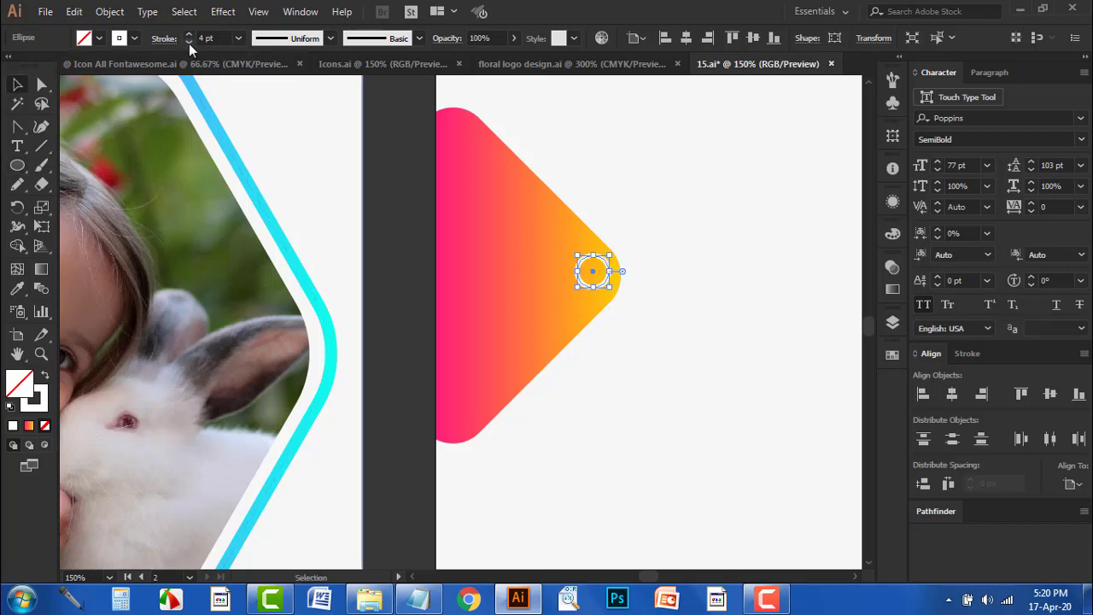
pyautogui.click(398, 248)
pyautogui.scroll(-3, 398, 248)
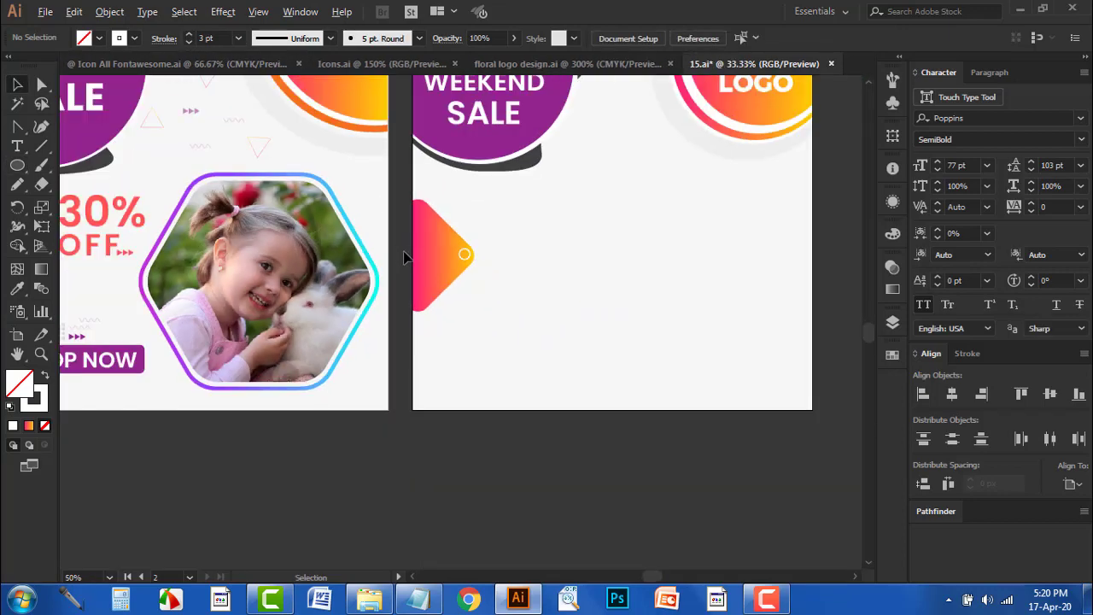
pyautogui.scroll(-1, 405, 256)
pyautogui.scroll(1, 486, 405)
pyautogui.moveTo(500, 444); pyautogui.dragTo(508, 451)
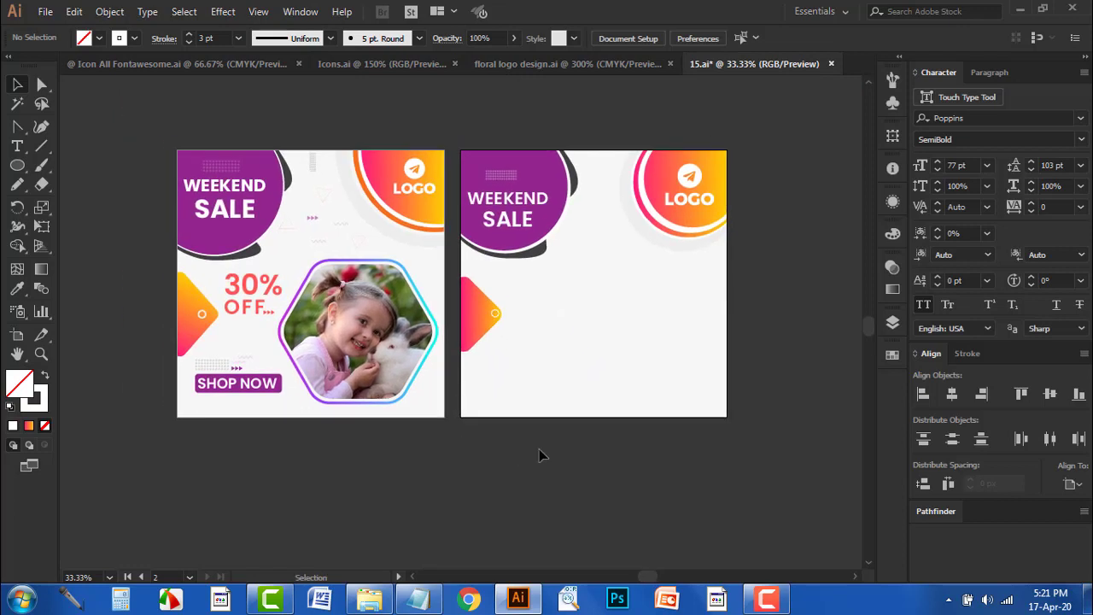
pyautogui.scroll(1, 602, 448)
# Copy the 30% OFF wording from the post notes
pyautogui.scroll(-1, 603, 448)
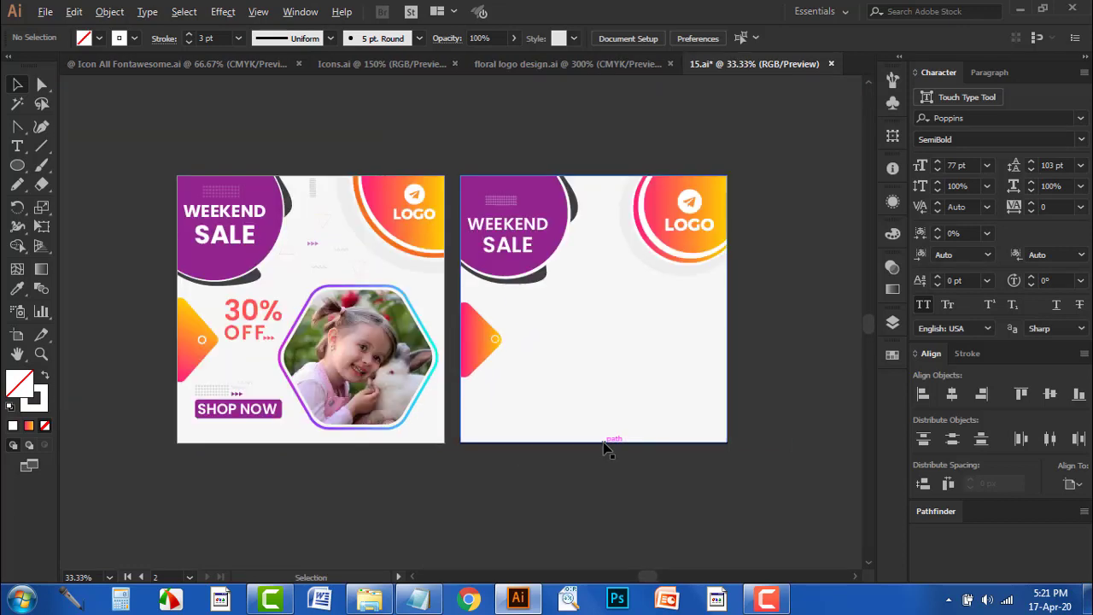
pyautogui.click(414, 602)
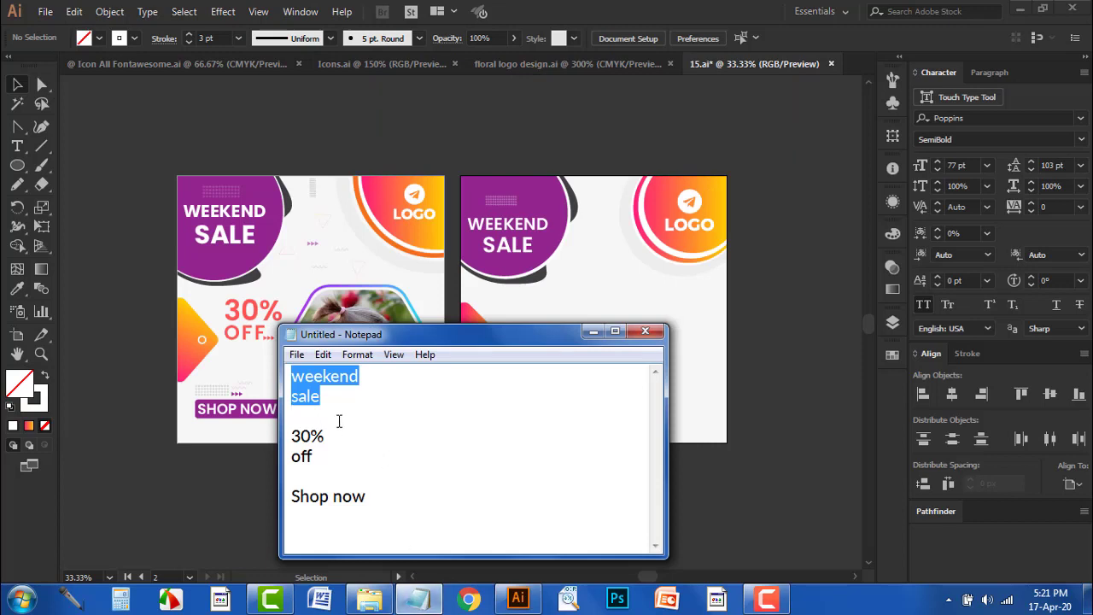
pyautogui.moveTo(314, 456); pyautogui.dragTo(289, 438)
pyautogui.click(243, 476)
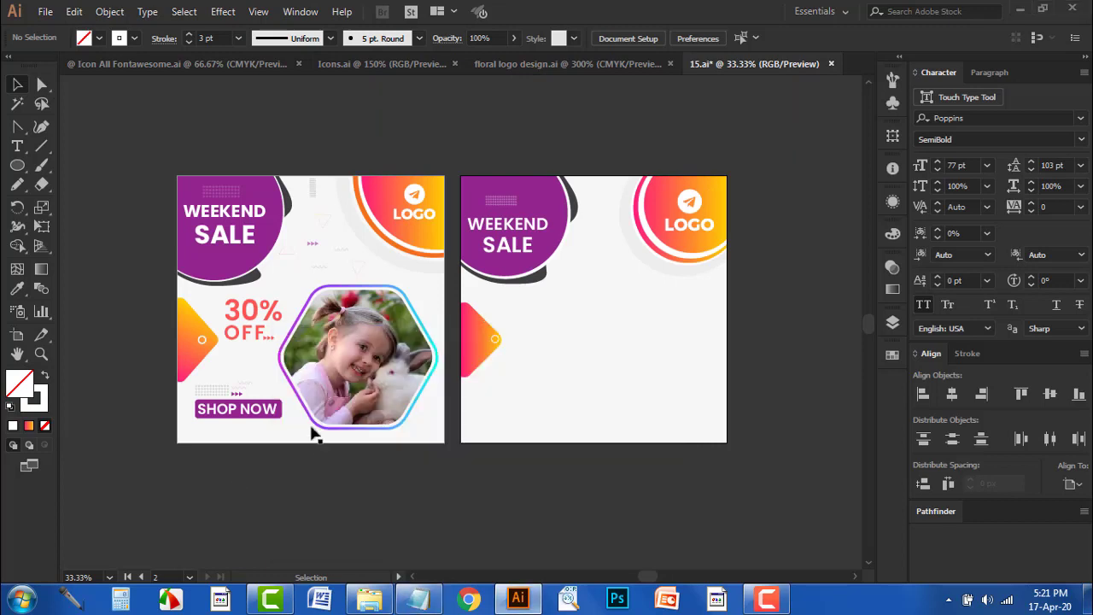
pyautogui.scroll(1, 590, 325)
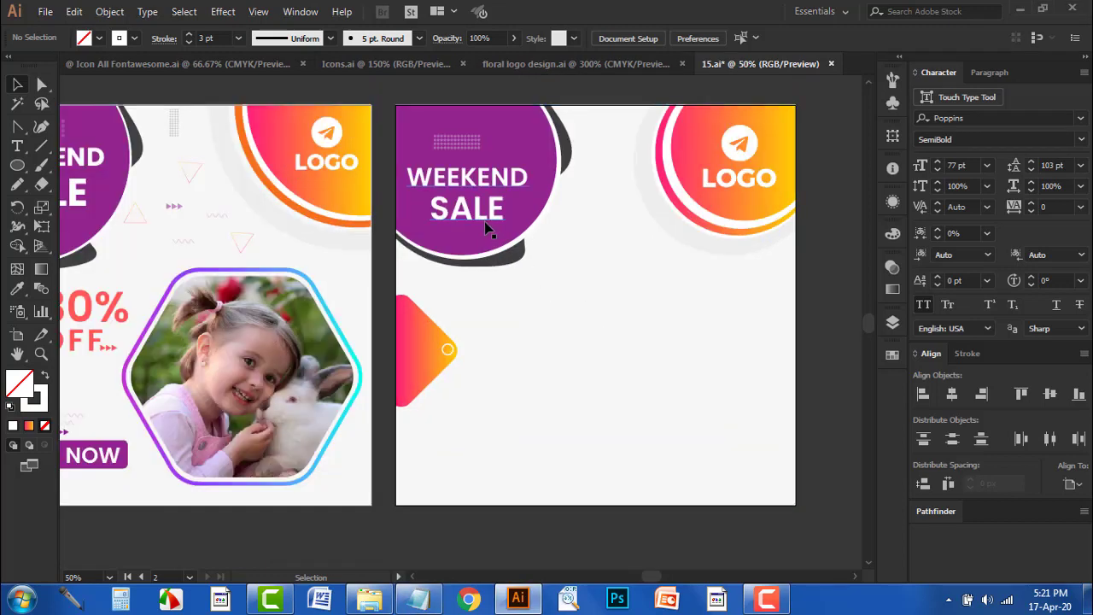
# Duplicate WEEKEND SALE, give it the red 30% style, and change it to 30% OFF
pyautogui.moveTo(482, 215); pyautogui.dragTo(547, 372)
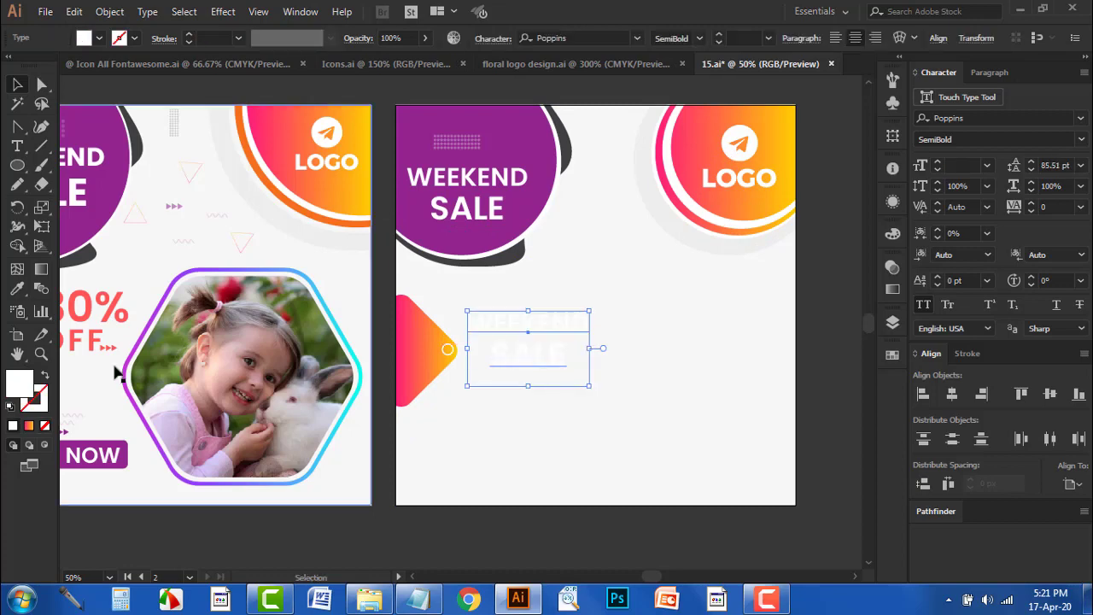
pyautogui.click(15, 290)
pyautogui.click(85, 300)
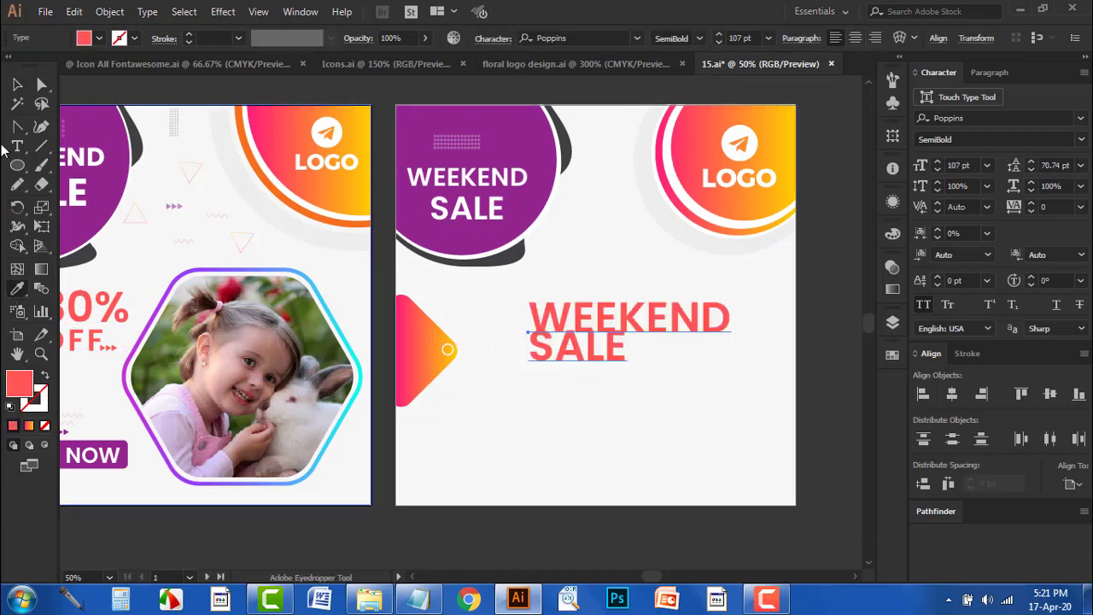
pyautogui.click(19, 147)
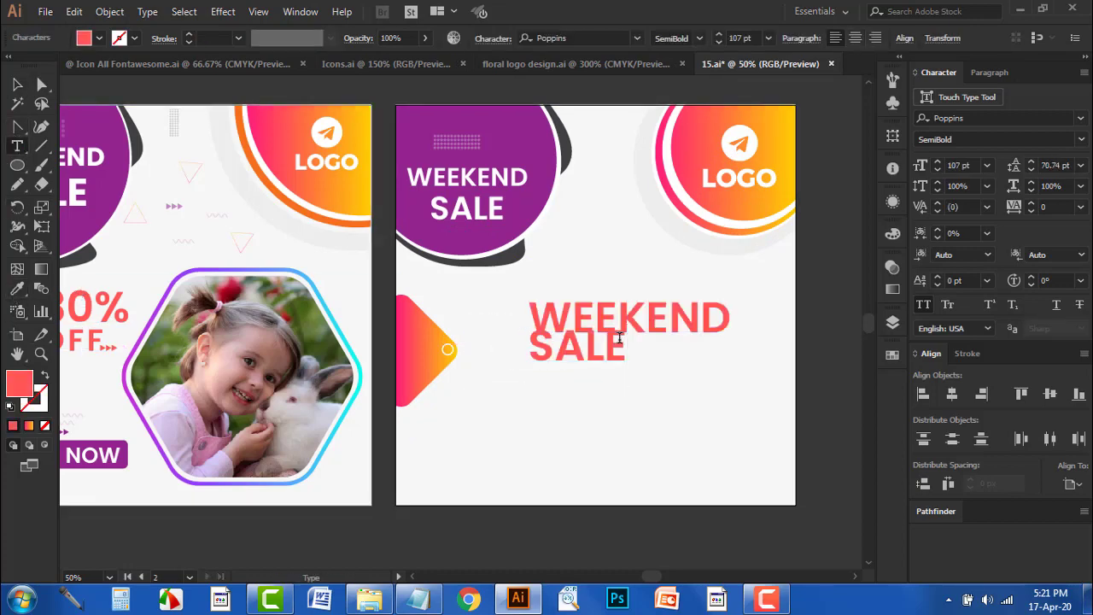
pyautogui.click(619, 337)
pyautogui.hotkey('ctrl', 'a')
pyautogui.hotkey('ctrl', 'v')
pyautogui.moveTo(615, 344); pyautogui.dragTo(478, 344)
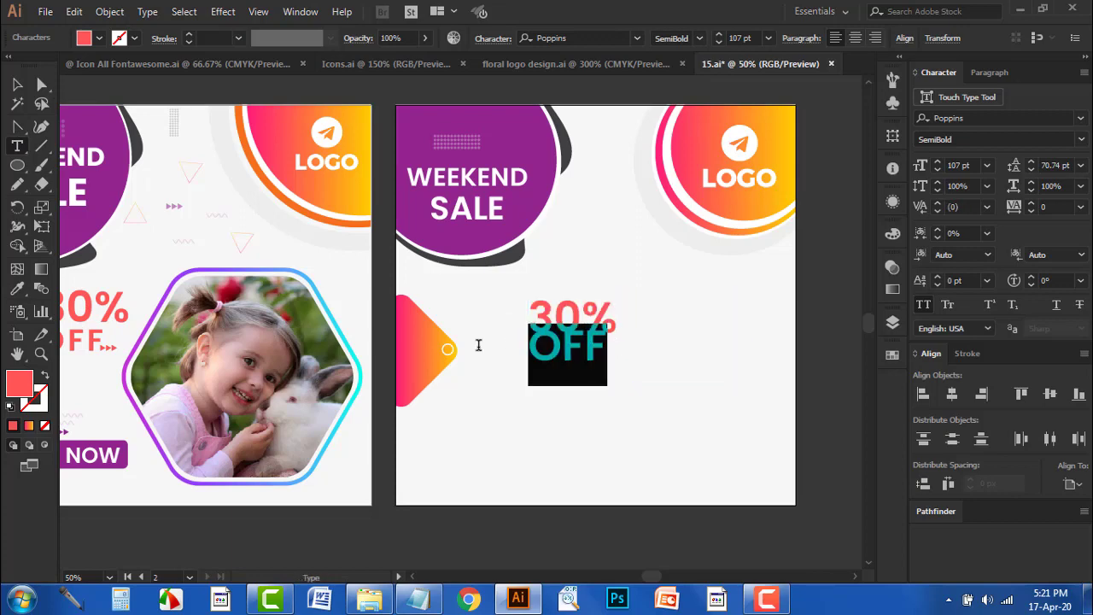
pyautogui.click(1032, 162)
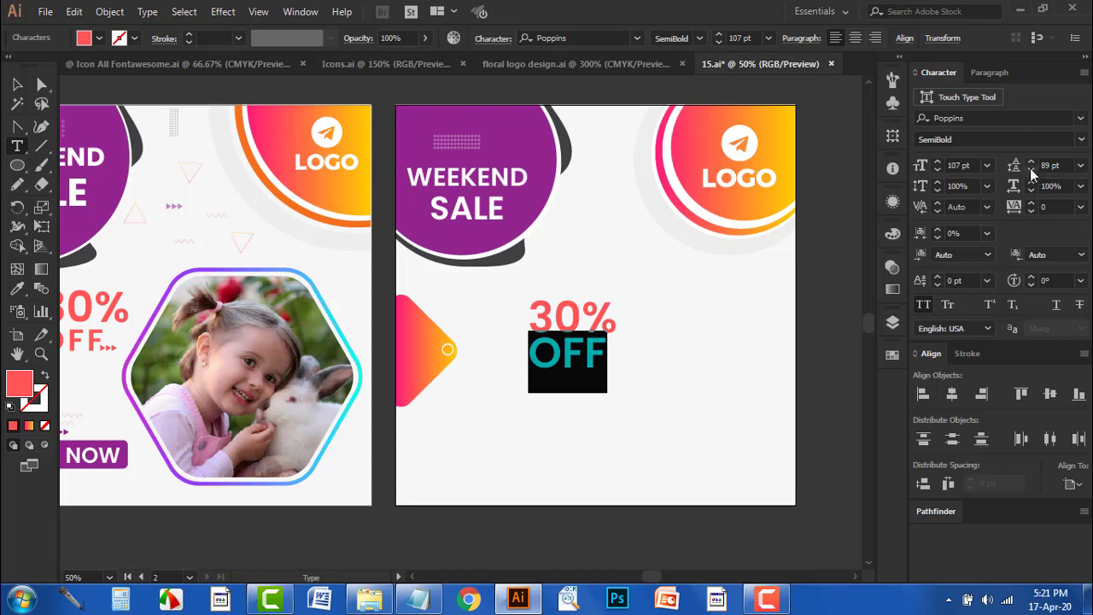
# Move 30% OFF beside the arrow tag and shrink OFF below the 30% size
pyautogui.click(17, 84)
pyautogui.hotkey('ctrl', '+')
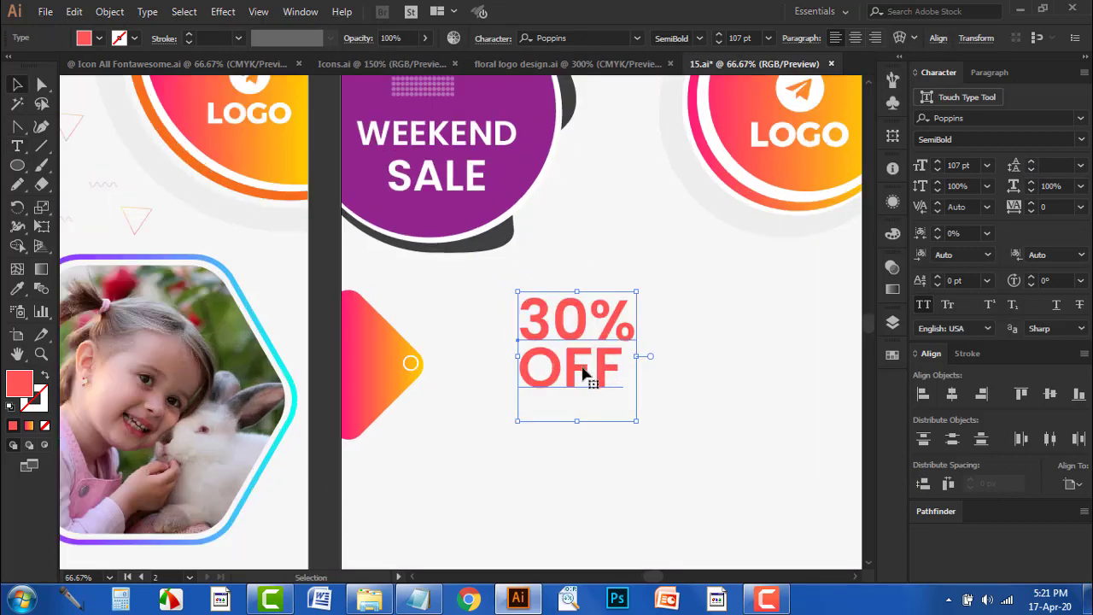
pyautogui.moveTo(589, 373); pyautogui.dragTo(525, 367)
pyautogui.doubleClick(524, 367)
pyautogui.moveTo(602, 367); pyautogui.dragTo(465, 367)
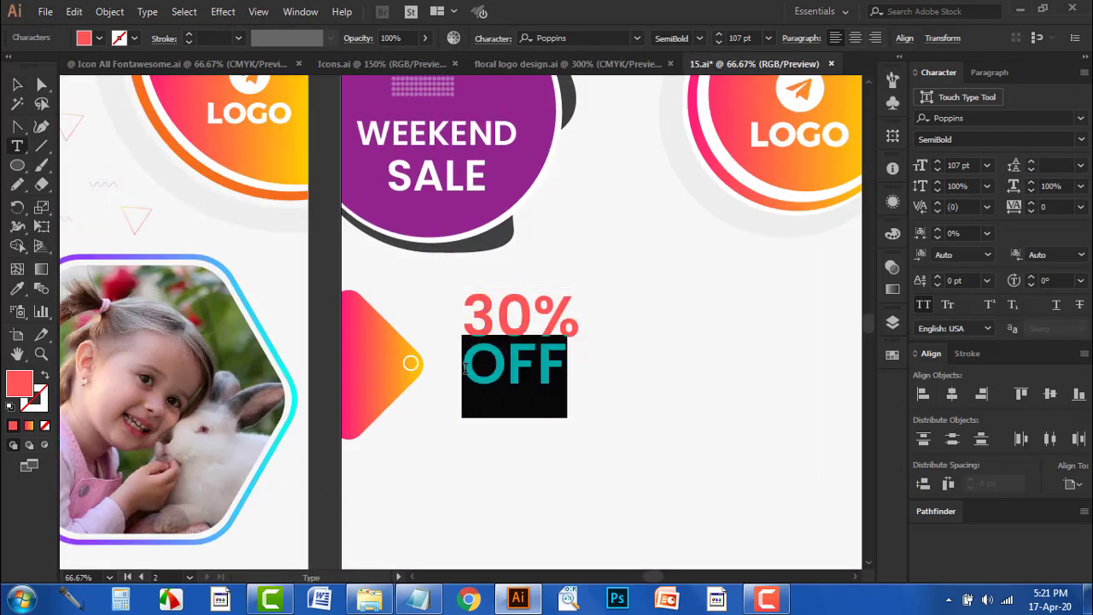
pyautogui.click(936, 170)
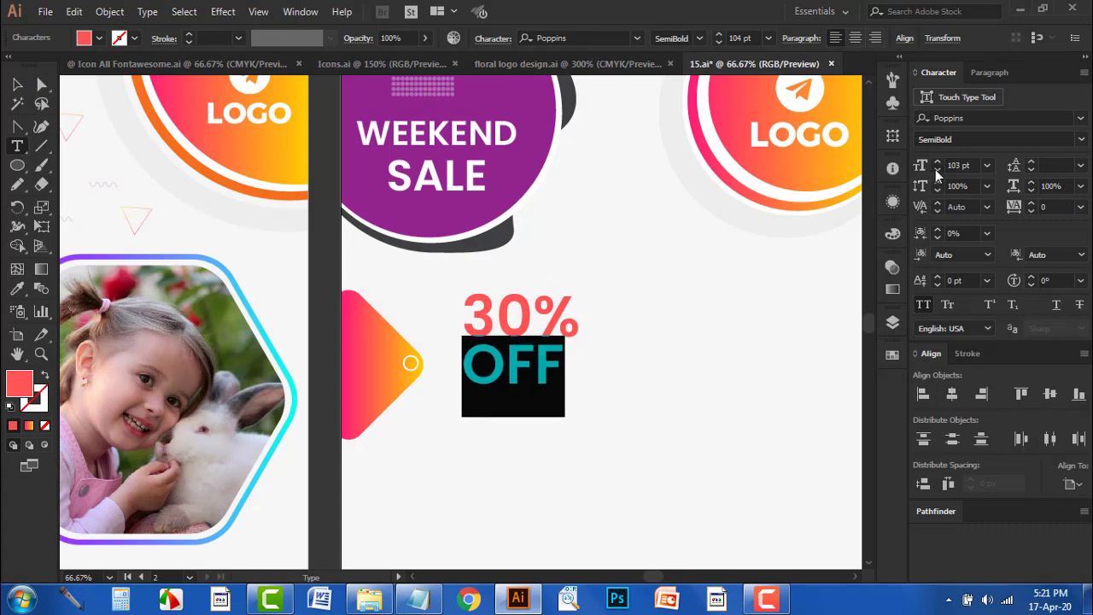
pyautogui.click(936, 170)
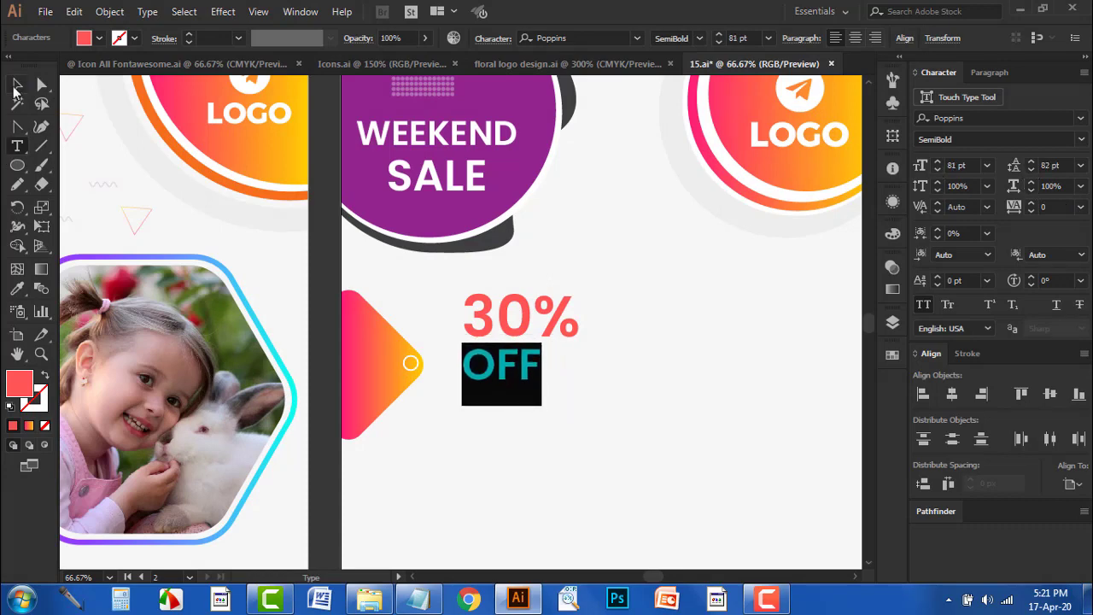
pyautogui.click(15, 88)
# Nudge 30% OFF into place and compare it with the original artboard's version
pyautogui.moveTo(491, 328); pyautogui.dragTo(480, 335)
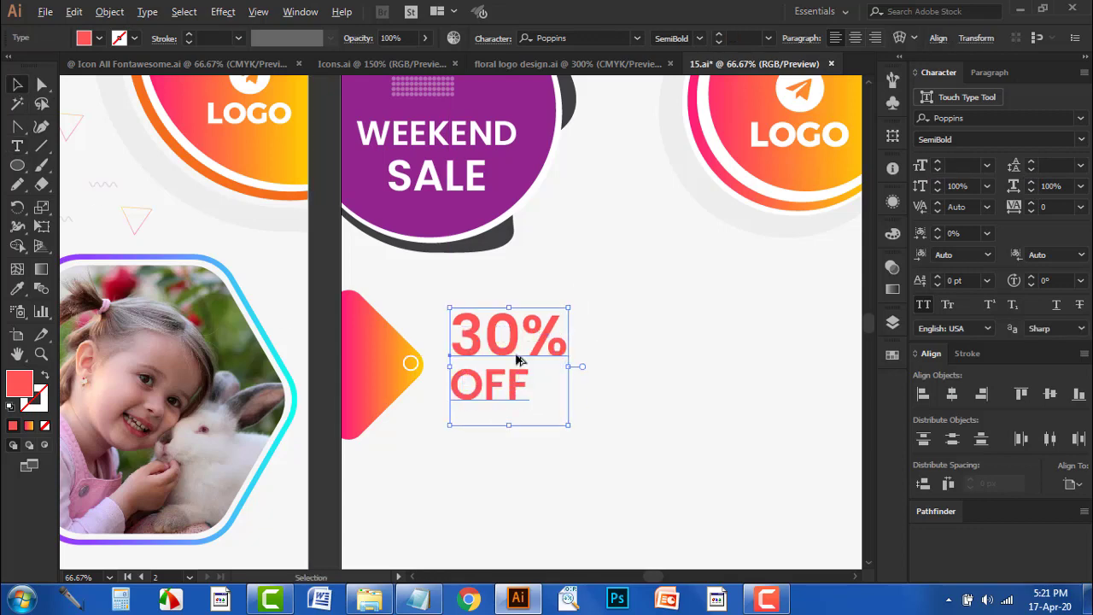
pyautogui.scroll(-2, 519, 361)
pyautogui.scroll(1, 179, 371)
pyautogui.scroll(1, 196, 376)
pyautogui.scroll(1, 307, 342)
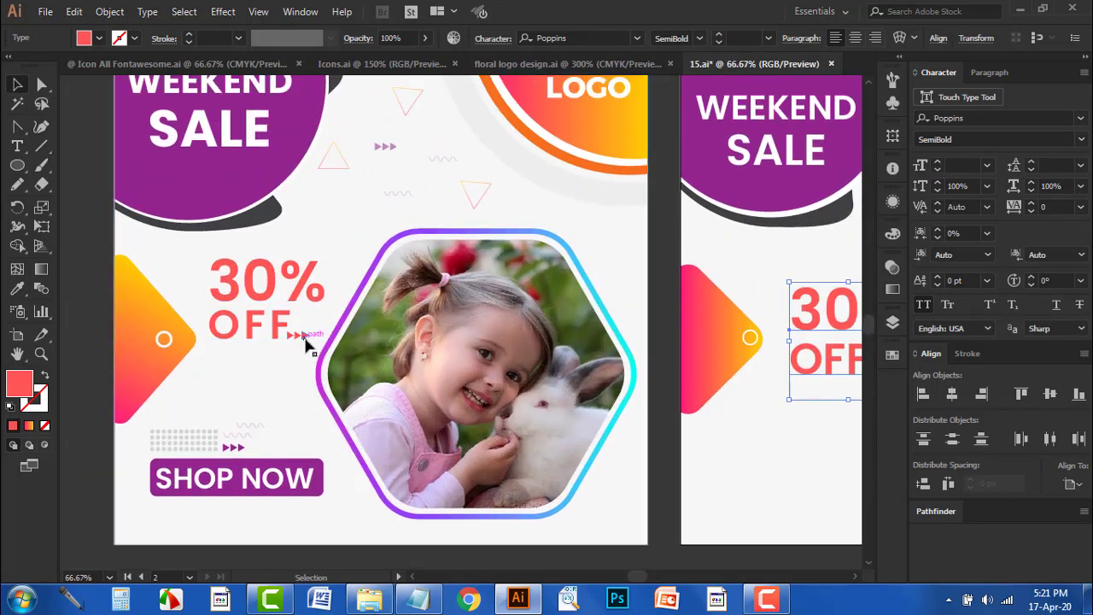
pyautogui.scroll(1, 282, 393)
pyautogui.scroll(1, 265, 427)
pyautogui.scroll(1, 324, 383)
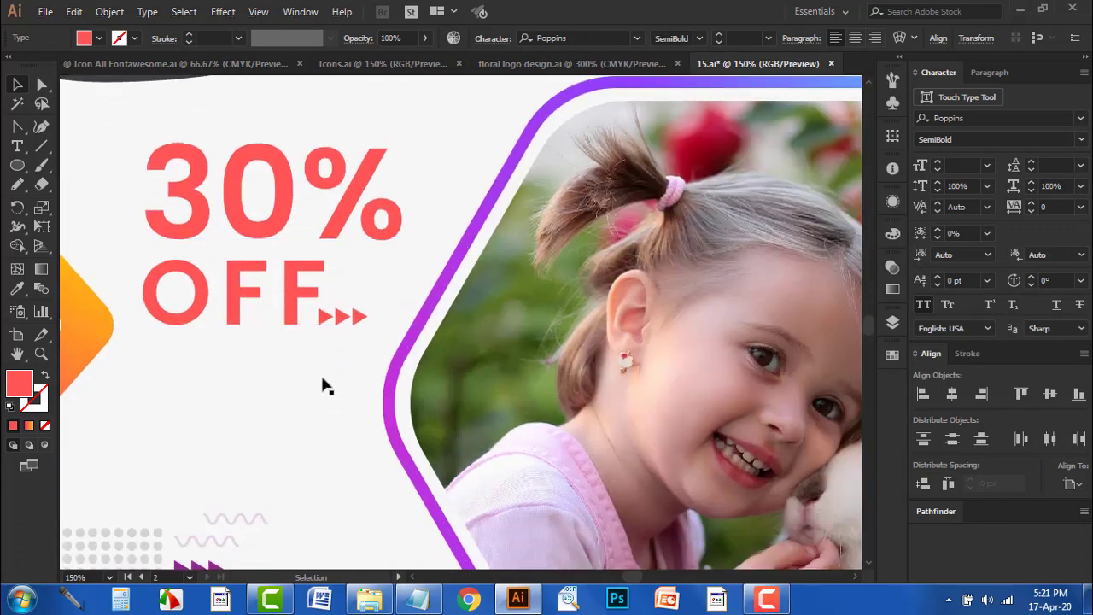
pyautogui.click(325, 367)
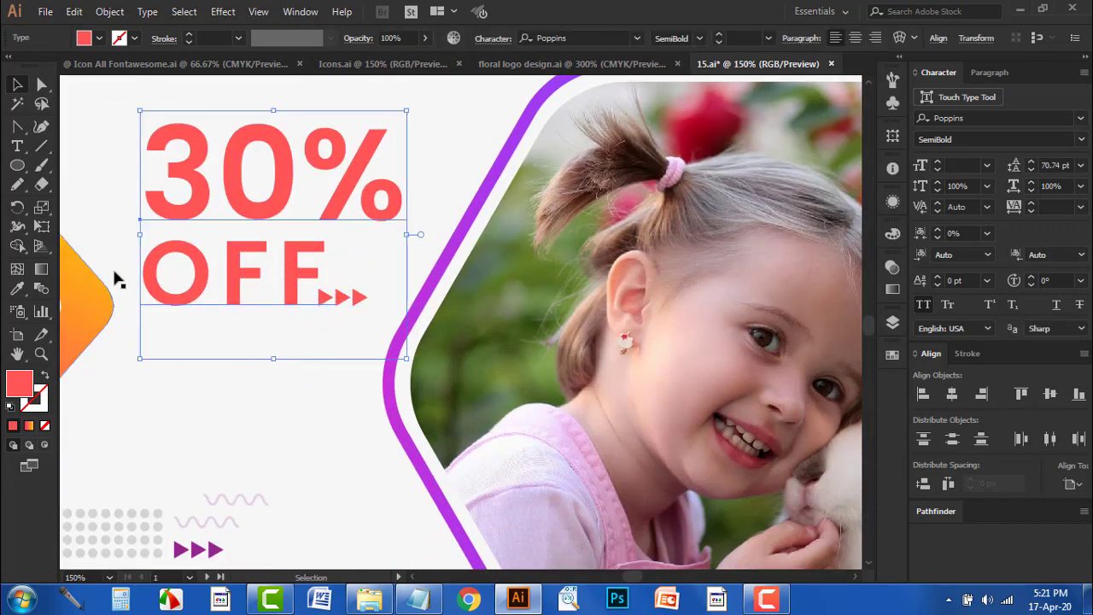
pyautogui.click(250, 395)
# Draw a small 3-sided polygon triangle and fill it with OFF's red
pyautogui.scroll(-3, 251, 402)
pyautogui.scroll(-1, 581, 504)
pyautogui.hscroll(3, 438, 504)
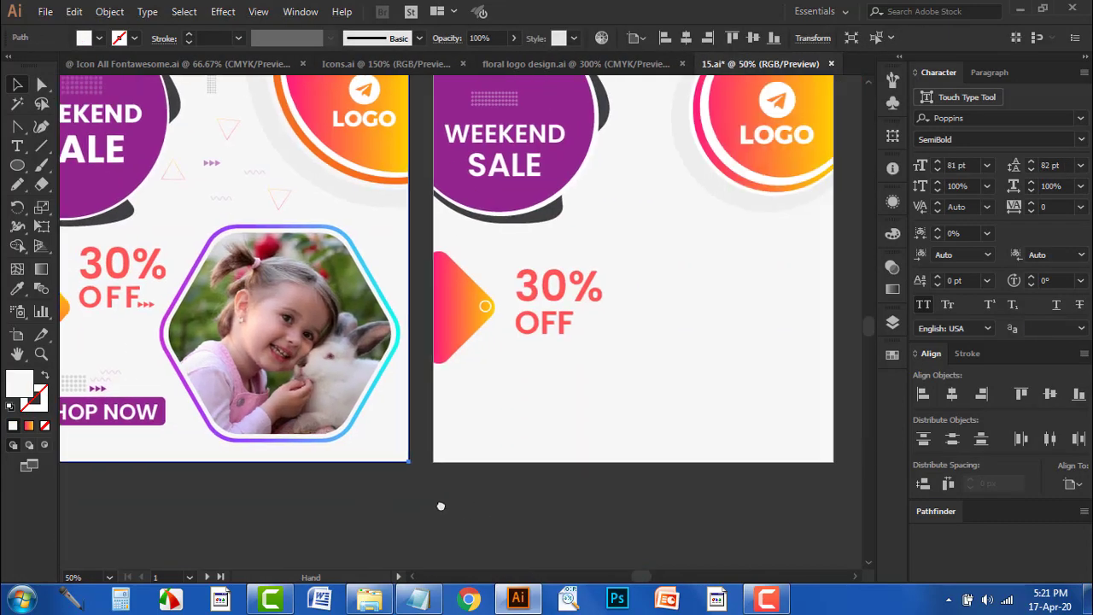
pyautogui.scroll(1, 485, 493)
pyautogui.click(17, 165)
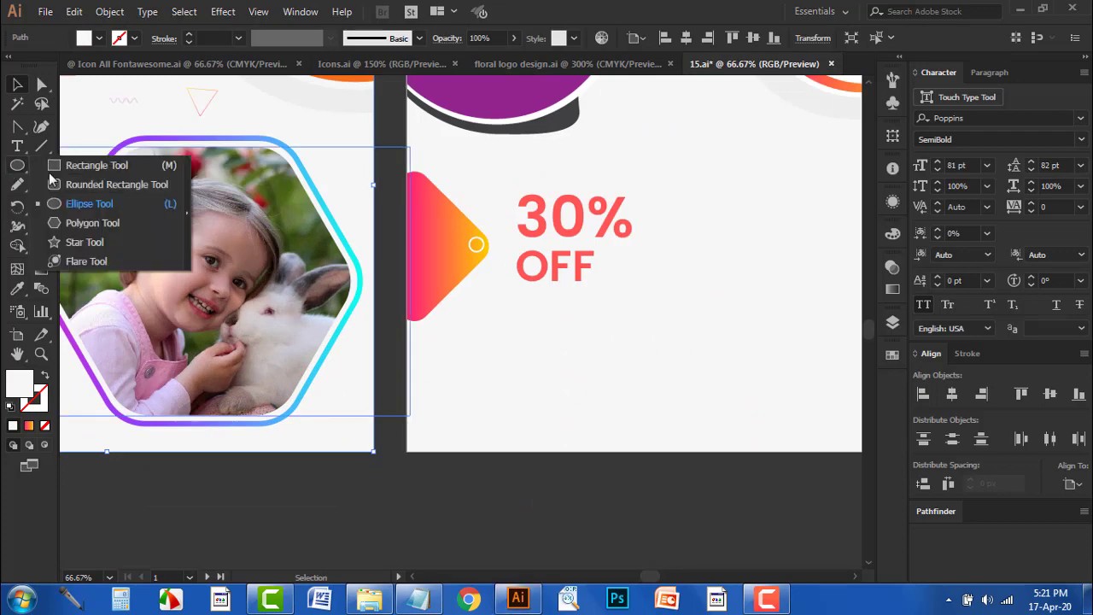
pyautogui.click(90, 222)
pyautogui.moveTo(476, 361); pyautogui.dragTo(502, 382)
pyautogui.hotkey('ctrl', '=')
pyautogui.hotkey('ctrl', '=')
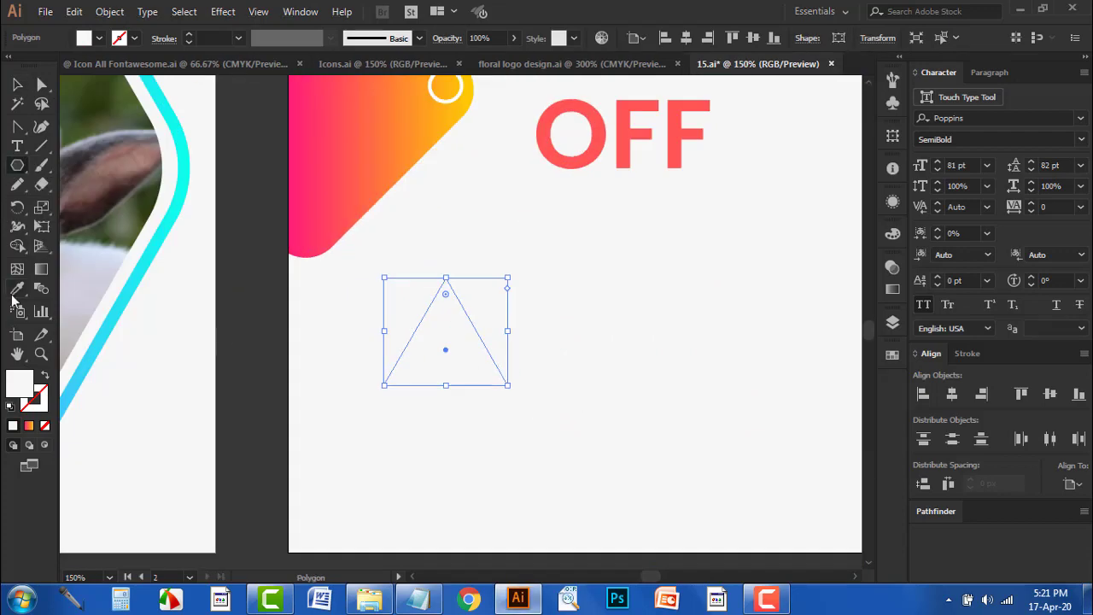
pyautogui.click(17, 289)
pyautogui.click(561, 132)
# Rotate the triangle to point right, shrink it, and move it beside OFF
pyautogui.press('v')
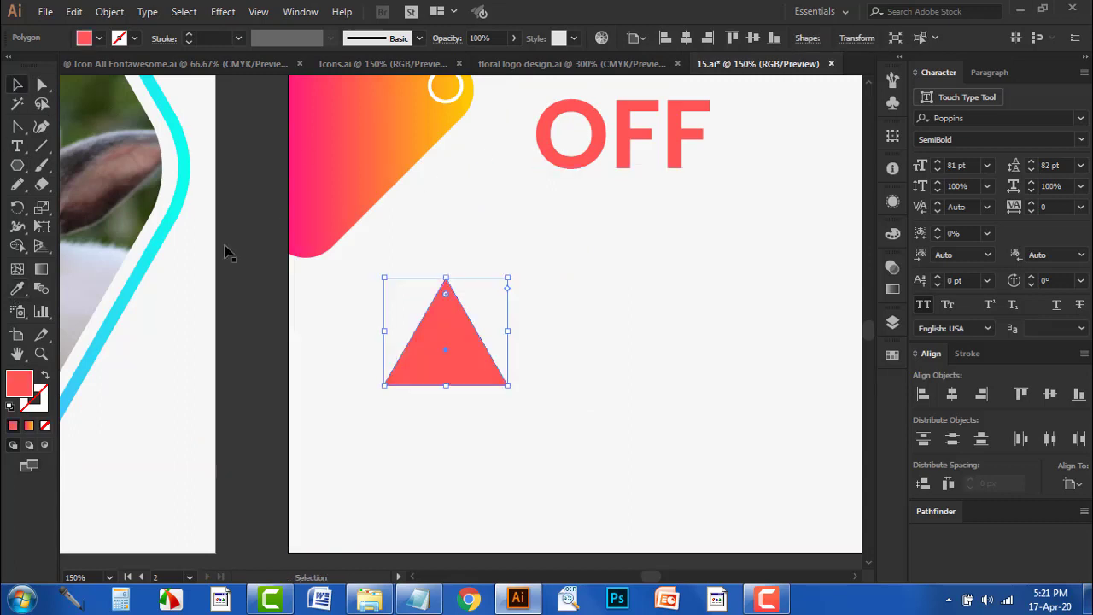
pyautogui.moveTo(509, 390)
pyautogui.mouseDown()
pyautogui.moveTo(390, 403)
pyautogui.moveTo(439, 414)
pyautogui.mouseUp()
pyautogui.moveTo(518, 412); pyautogui.dragTo(490, 419)
pyautogui.scroll(2, 498, 430)
pyautogui.hscroll(3, 498, 429)
pyautogui.moveTo(294, 427); pyautogui.dragTo(580, 224)
pyautogui.hotkey('ctrl', '+')
pyautogui.hotkey('ctrl', '+')
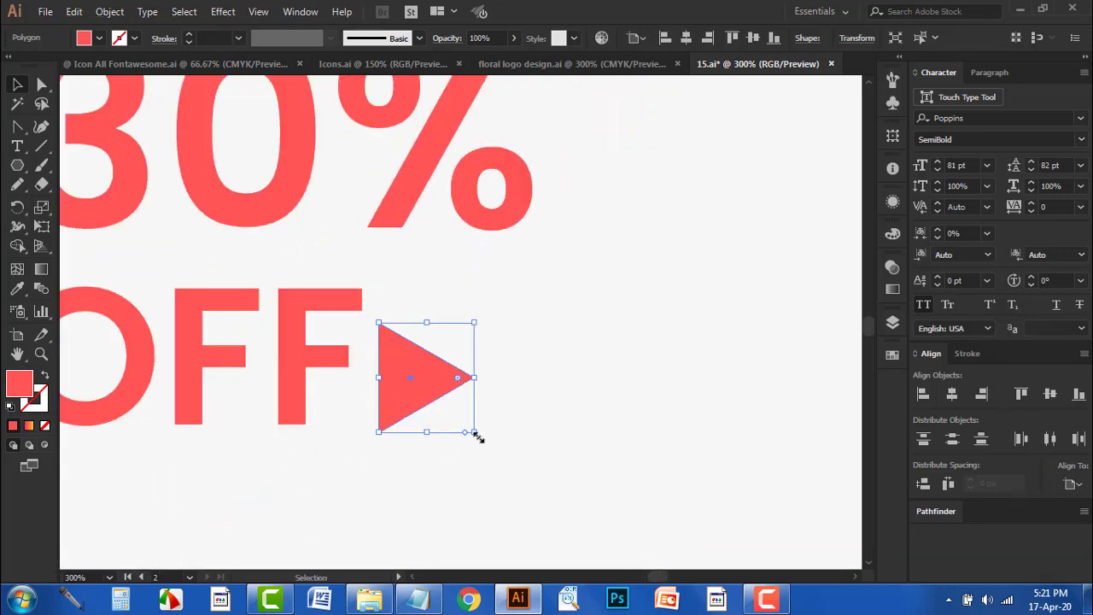
# Make two more triangle copies with Alt-drag and Ctrl+D, then select all three
pyautogui.moveTo(475, 435)
pyautogui.mouseDown()
pyautogui.moveTo(450, 413)
pyautogui.moveTo(474, 382)
pyautogui.mouseUp()
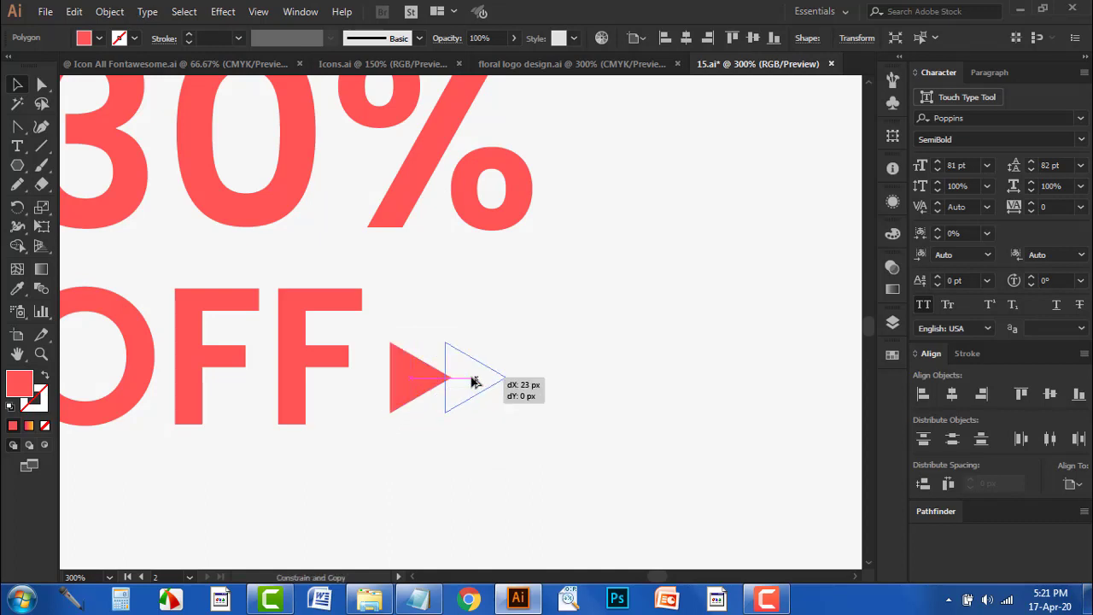
pyautogui.hotkey('ctrl', 'd')
pyautogui.click(485, 437)
pyautogui.keyDown('alt'); pyautogui.scroll(-1, 486, 437); pyautogui.keyUp('alt')
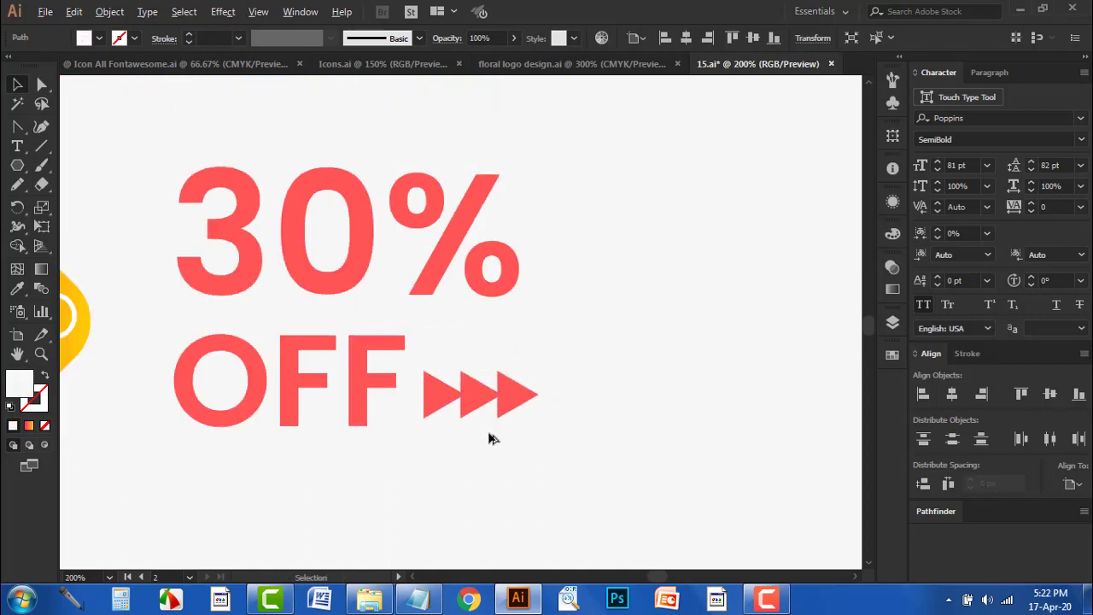
pyautogui.click(443, 401)
pyautogui.keyDown('shift'); pyautogui.click(493, 398); pyautogui.keyUp('shift')
pyautogui.keyDown('shift'); pyautogui.click(530, 399); pyautogui.keyUp('shift')
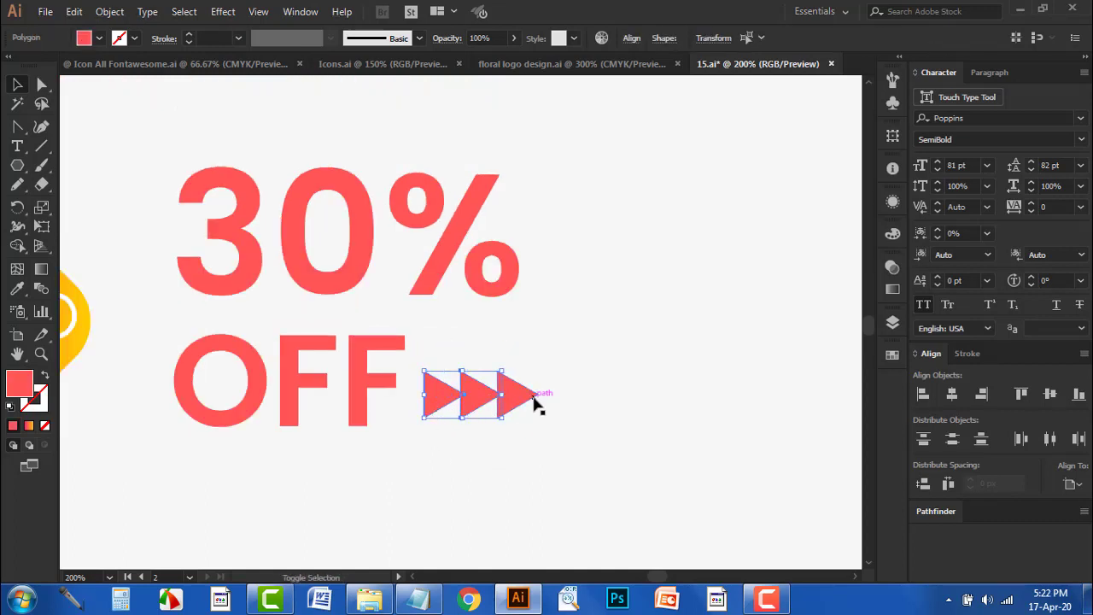
pyautogui.hotkey('ctrl', 'shift', 'b')
# Line the three triangles up with the OFF line
pyautogui.scroll(-1, 497, 432)
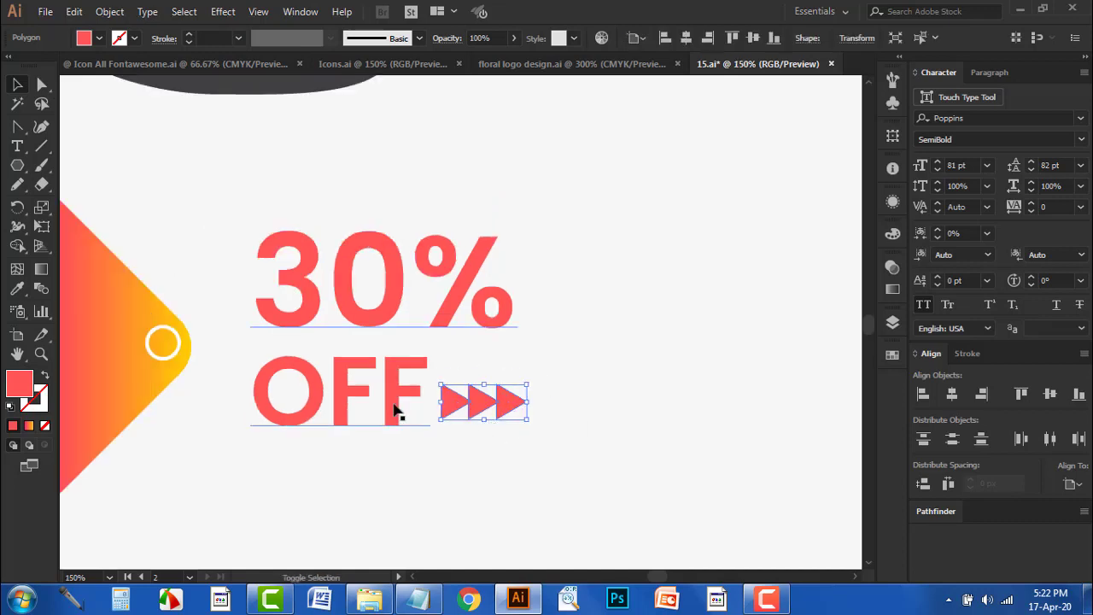
pyautogui.keyDown('shift'); pyautogui.click(393, 395); pyautogui.keyUp('shift')
pyautogui.click(1078, 394)
pyautogui.hotkey('ctrl', 'z')
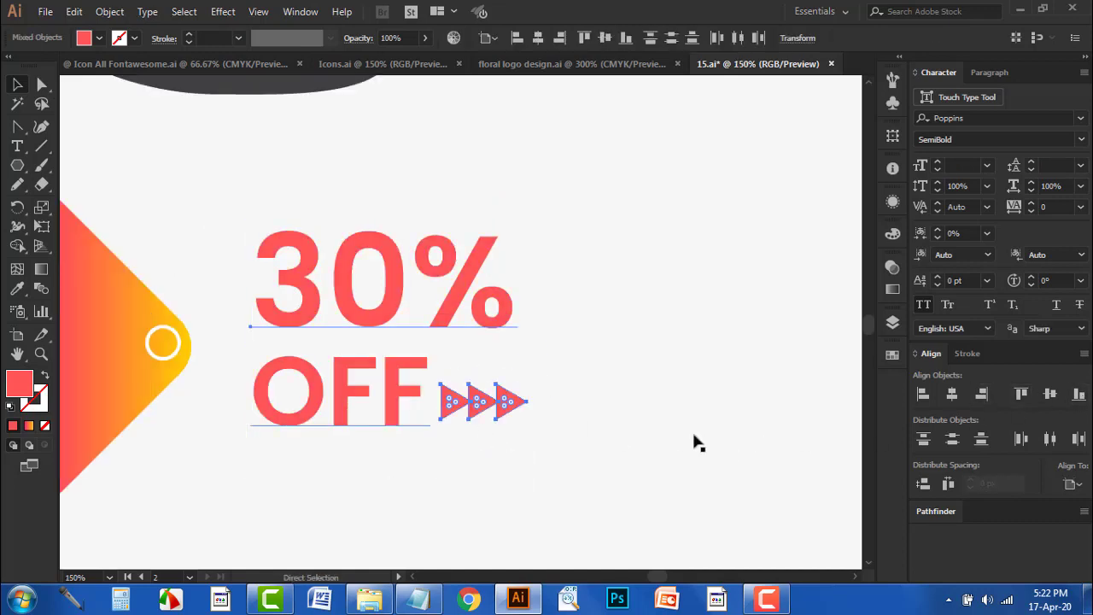
pyautogui.click(597, 437)
pyautogui.click(478, 414)
pyautogui.moveTo(476, 411); pyautogui.dragTo(477, 413)
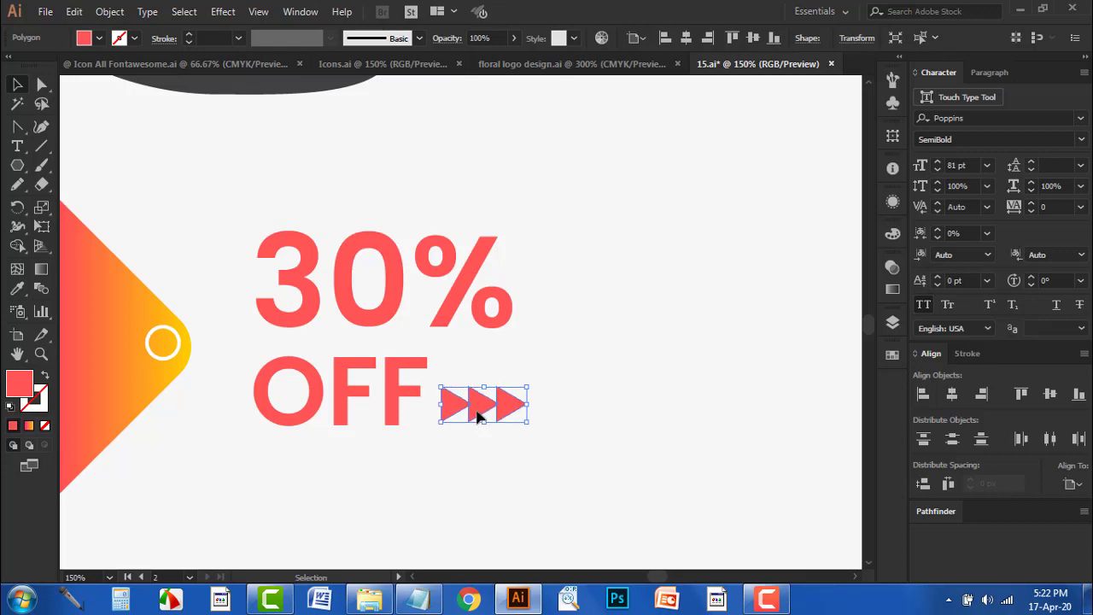
pyautogui.click(509, 451)
# Squash the triangles vertically and squeeze them together so they overlap
pyautogui.scroll(-3, 507, 453)
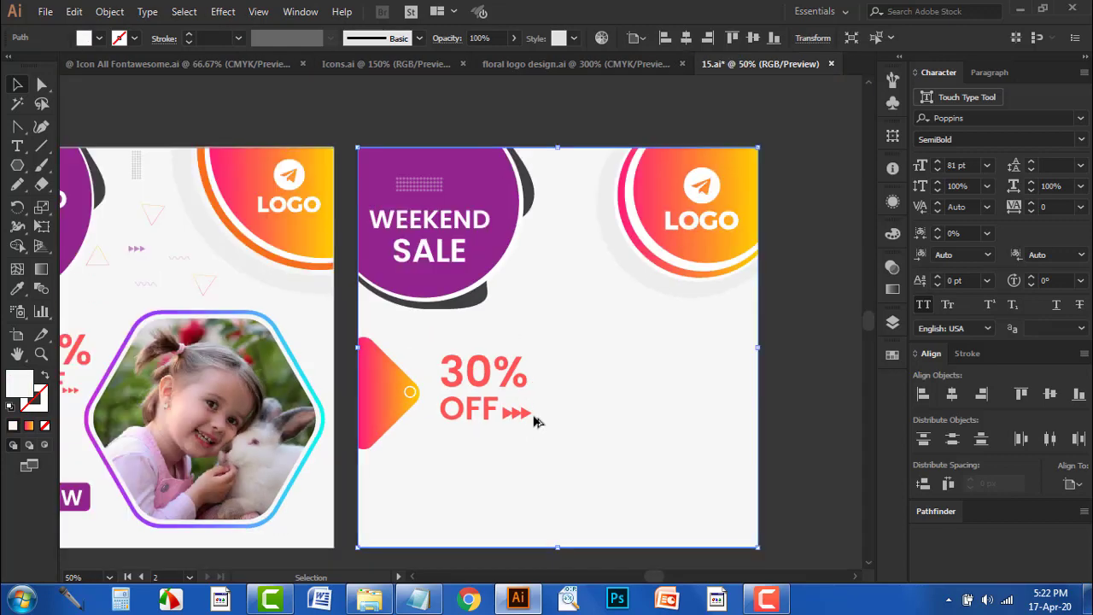
pyautogui.scroll(-3, 505, 457)
pyautogui.scroll(-1, 508, 351)
pyautogui.scroll(3, 507, 351)
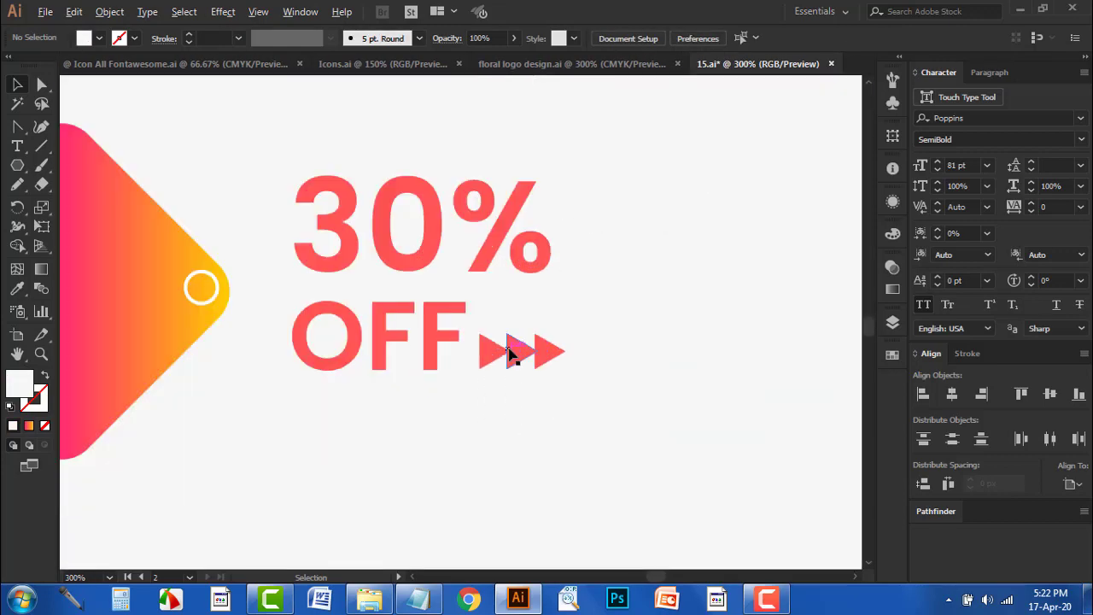
pyautogui.click(509, 352)
pyautogui.scroll(2, 509, 352)
pyautogui.scroll(2, 509, 353)
pyautogui.moveTo(554, 295); pyautogui.dragTo(554, 305)
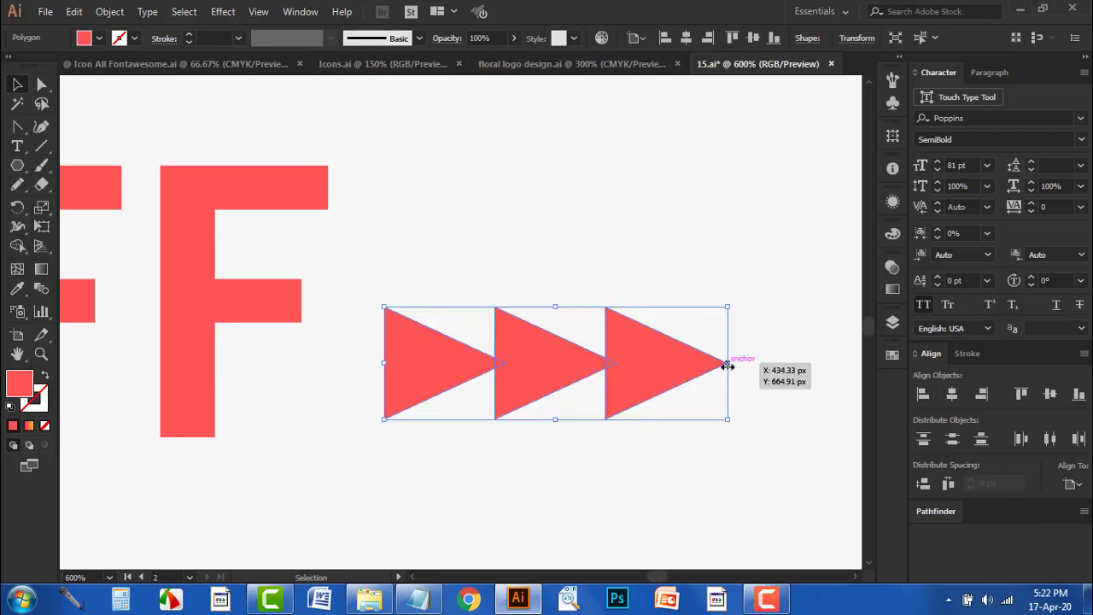
pyautogui.moveTo(726, 362); pyautogui.dragTo(707, 362)
# Clear the selection and pan to show both artboards side by side
pyautogui.click(534, 244)
pyautogui.scroll(-4, 640, 361)
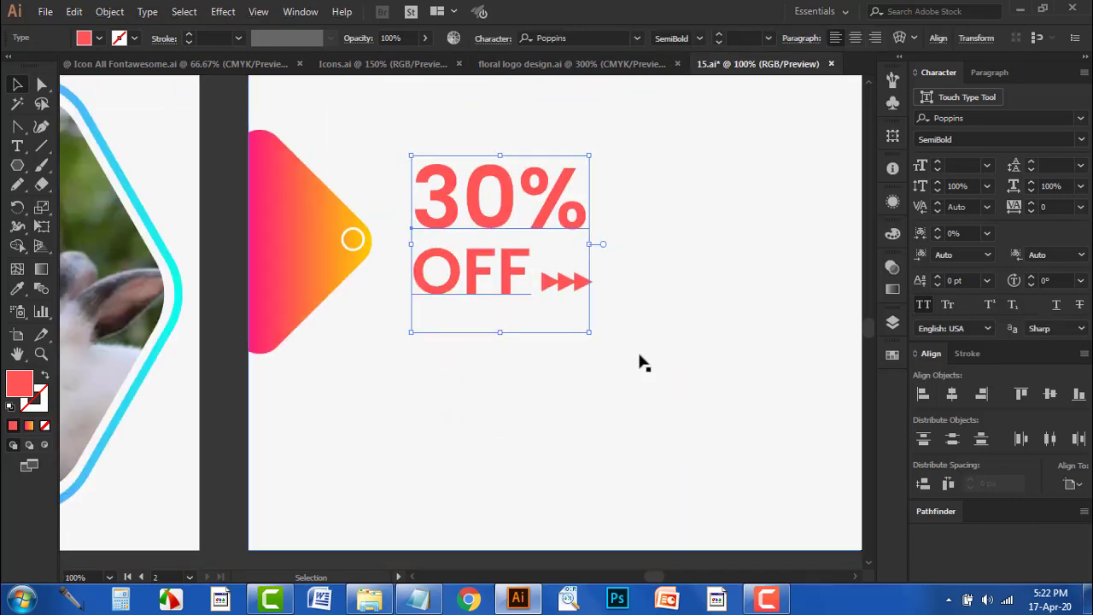
pyautogui.scroll(-2, 491, 406)
pyautogui.click(492, 406)
pyautogui.click(527, 511)
pyautogui.moveTo(527, 510)
pyautogui.mouseDown()
pyautogui.moveTo(590, 478)
pyautogui.moveTo(535, 447)
pyautogui.mouseUp()
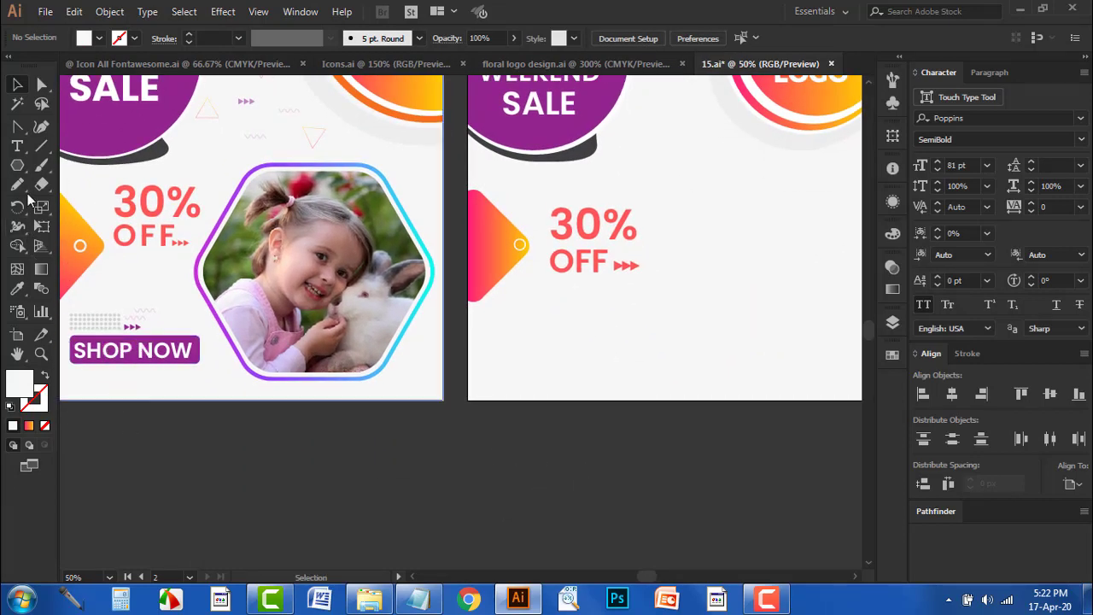
# Draw a rounded-rectangle button below 30% OFF filled with the SALE circle's purple
pyautogui.moveTo(17, 165); pyautogui.dragTo(65, 182)
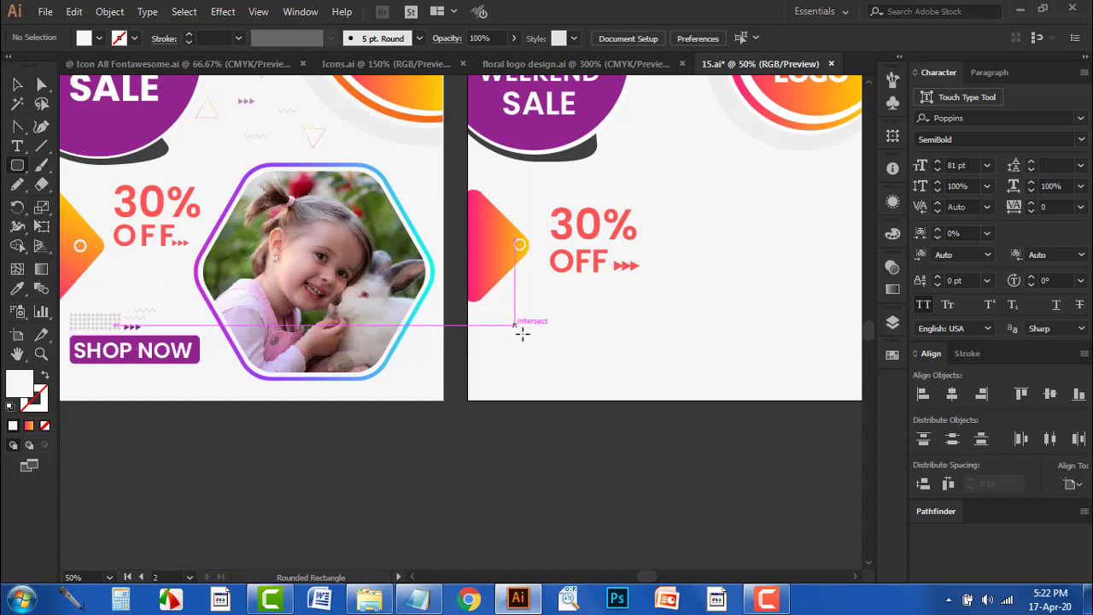
pyautogui.moveTo(515, 325); pyautogui.dragTo(668, 358)
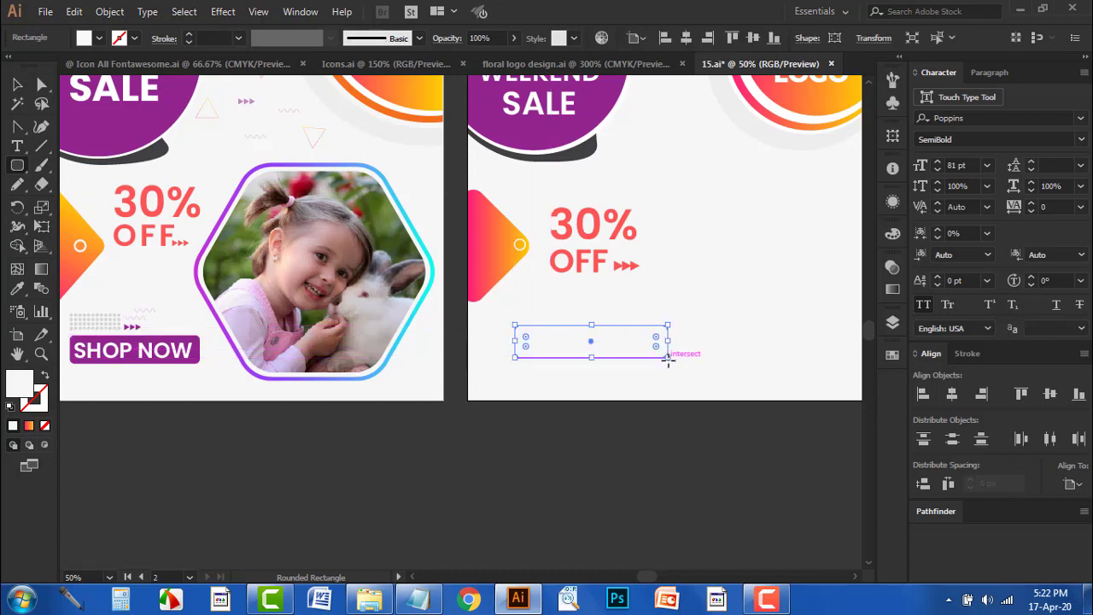
pyautogui.click(17, 289)
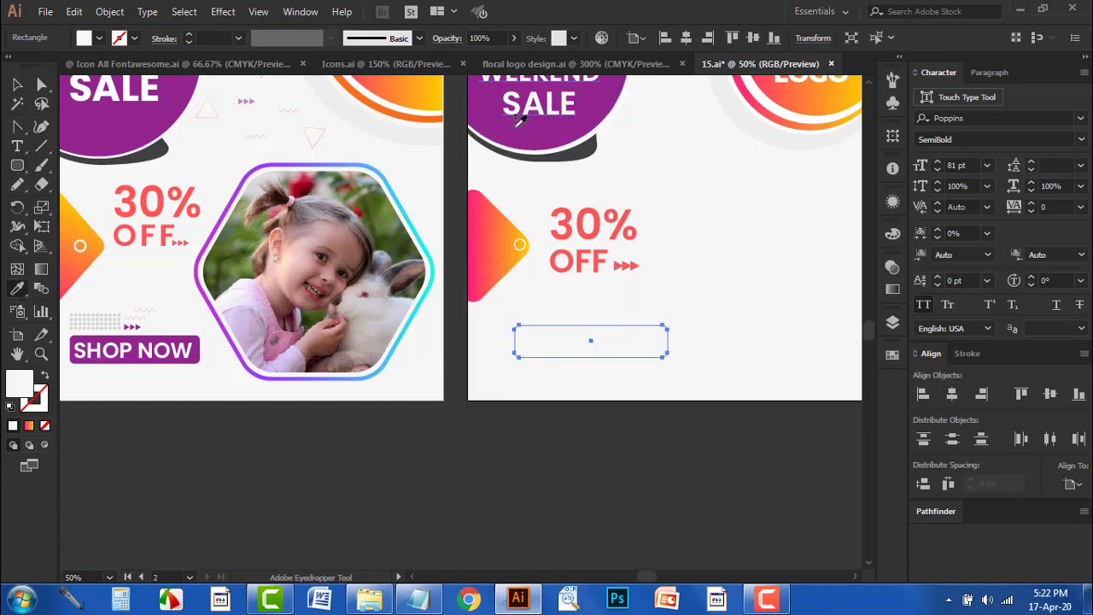
pyautogui.click(521, 109)
pyautogui.click(478, 106)
pyautogui.click(18, 85)
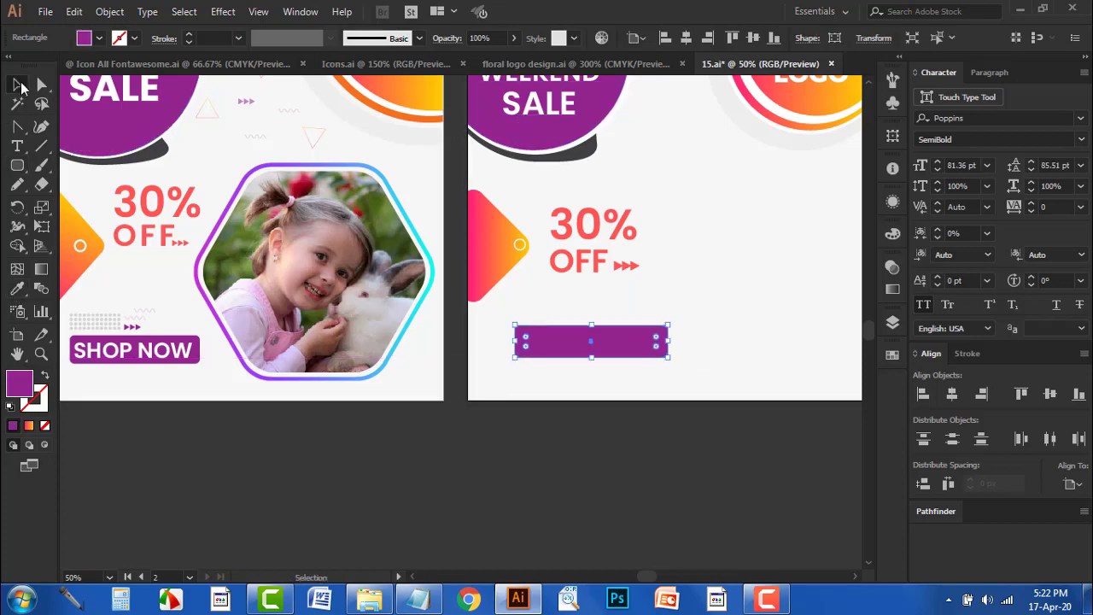
pyautogui.click(240, 475)
# Copy the SHOP NOW text onto the button, bring it to front, and enlarge it
pyautogui.keyDown('alt'); pyautogui.moveTo(178, 351); pyautogui.dragTo(638, 351); pyautogui.keyUp('alt')
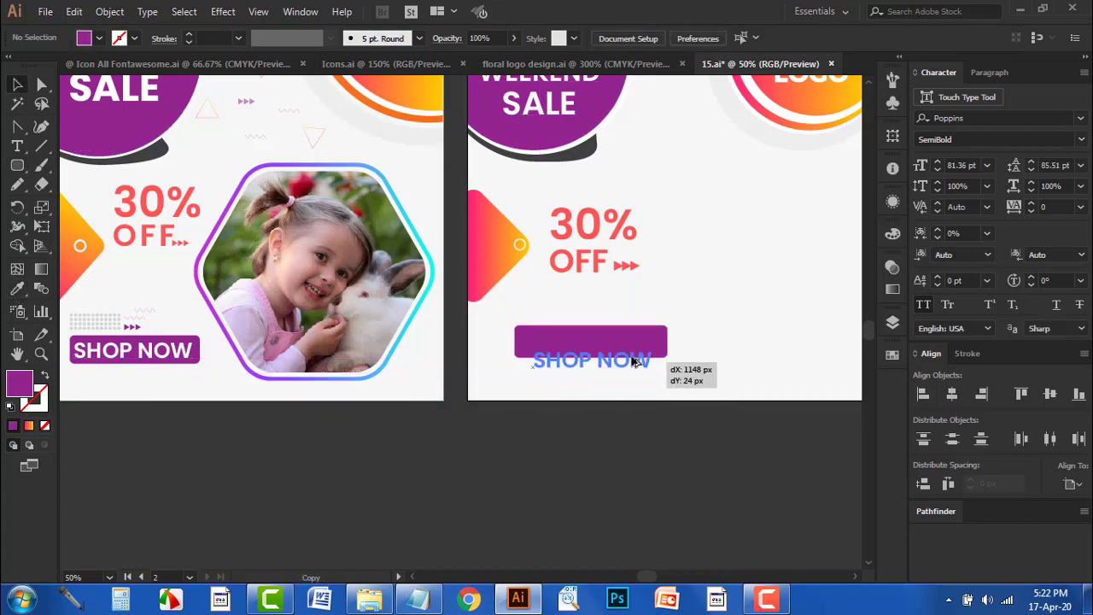
pyautogui.keyDown('alt'); pyautogui.scroll(2, 637, 347); pyautogui.keyUp('alt')
pyautogui.rightClick(638, 348)
pyautogui.moveTo(682, 264)
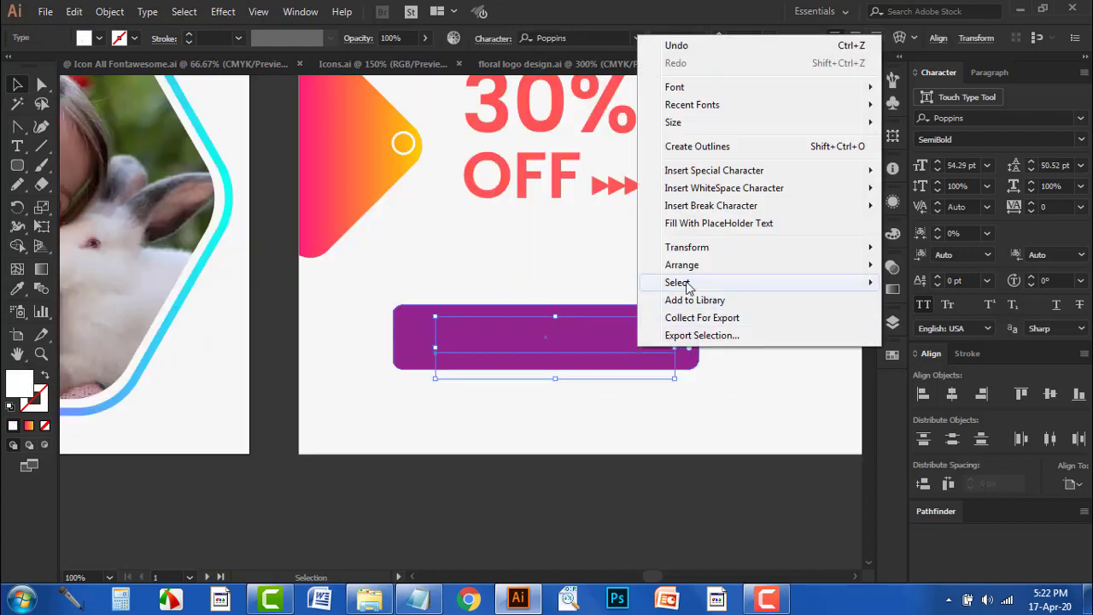
pyautogui.click(933, 265)
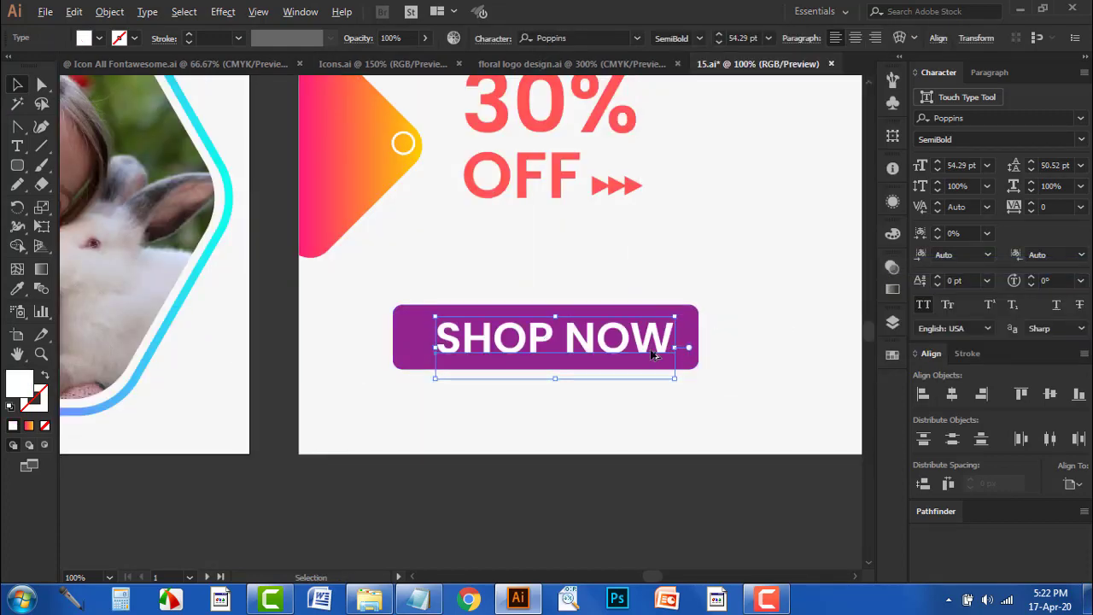
pyautogui.keyDown('alt'); pyautogui.scroll(1, 647, 350); pyautogui.keyUp('alt')
pyautogui.moveTo(686, 393); pyautogui.dragTo(693, 403)
pyautogui.keyDown('alt'); pyautogui.scroll(-1, 490, 457); pyautogui.keyUp('alt')
pyautogui.click(484, 489)
pyautogui.keyDown('alt'); pyautogui.scroll(-1, 504, 500); pyautogui.keyUp('alt')
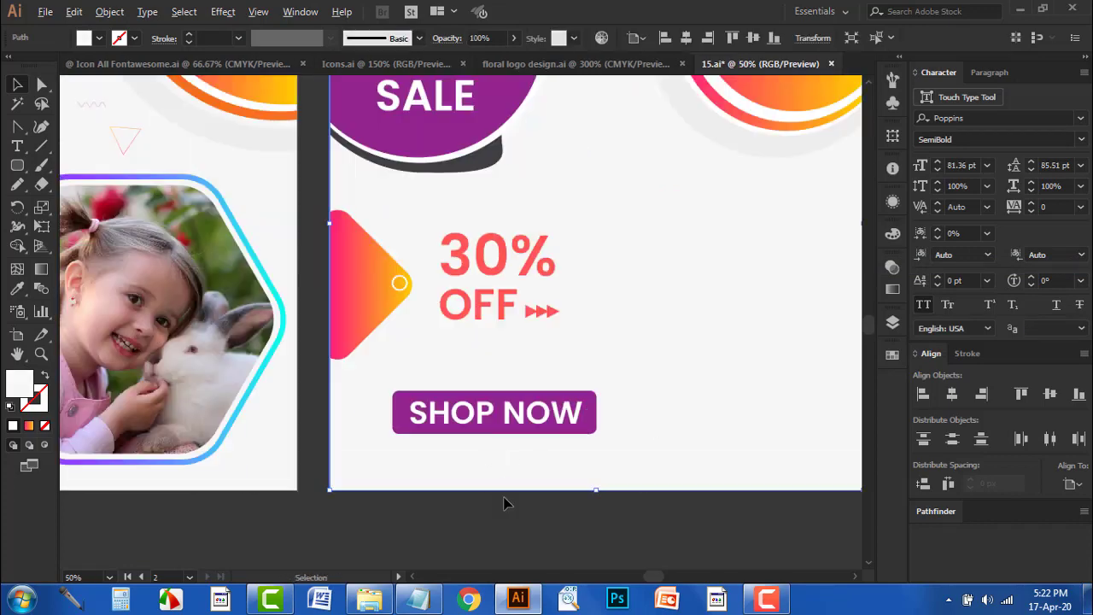
pyautogui.keyDown('alt'); pyautogui.scroll(-1, 509, 466); pyautogui.keyUp('alt')
# Alt-drag a copy of the dot pattern above the SHOP NOW button and fill it black
pyautogui.hscroll(-2, 186, 355)
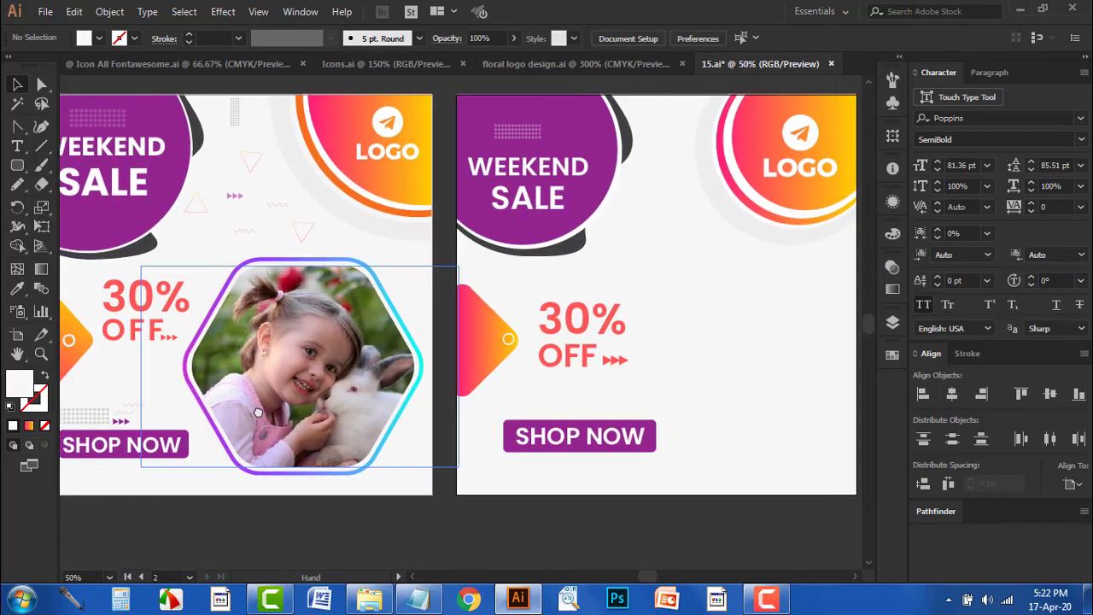
pyautogui.keyDown('alt'); pyautogui.scroll(1, 586, 350); pyautogui.keyUp('alt')
pyautogui.hscroll(2, 627, 411)
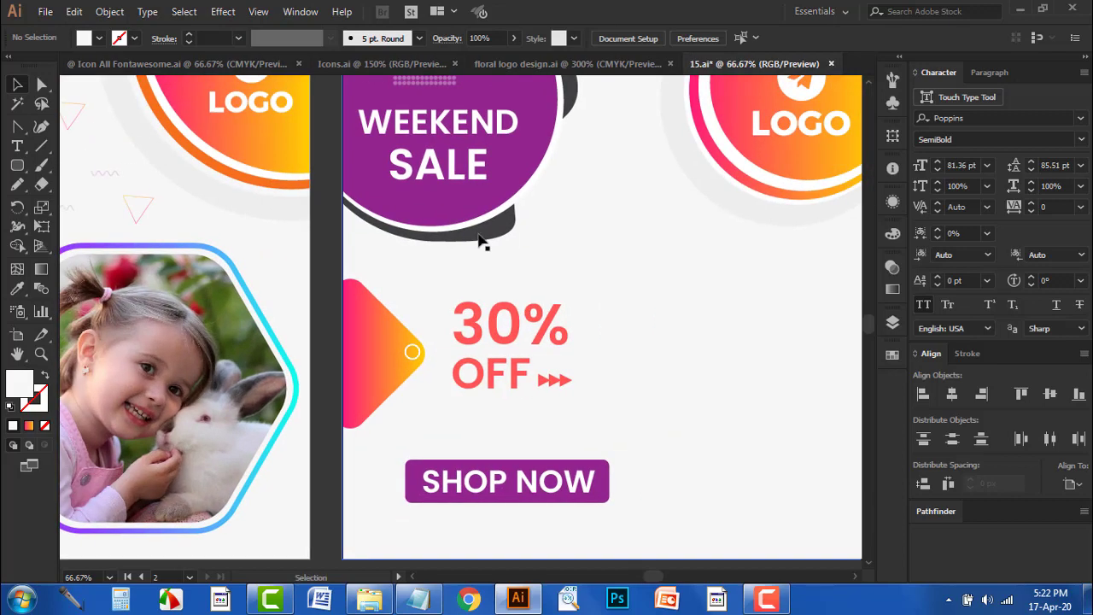
pyautogui.moveTo(424, 87)
pyautogui.mouseDown()
pyautogui.moveTo(478, 454)
pyautogui.moveTo(459, 445)
pyautogui.mouseUp()
pyautogui.keyDown('alt'); pyautogui.scroll(2, 474, 454); pyautogui.keyUp('alt')
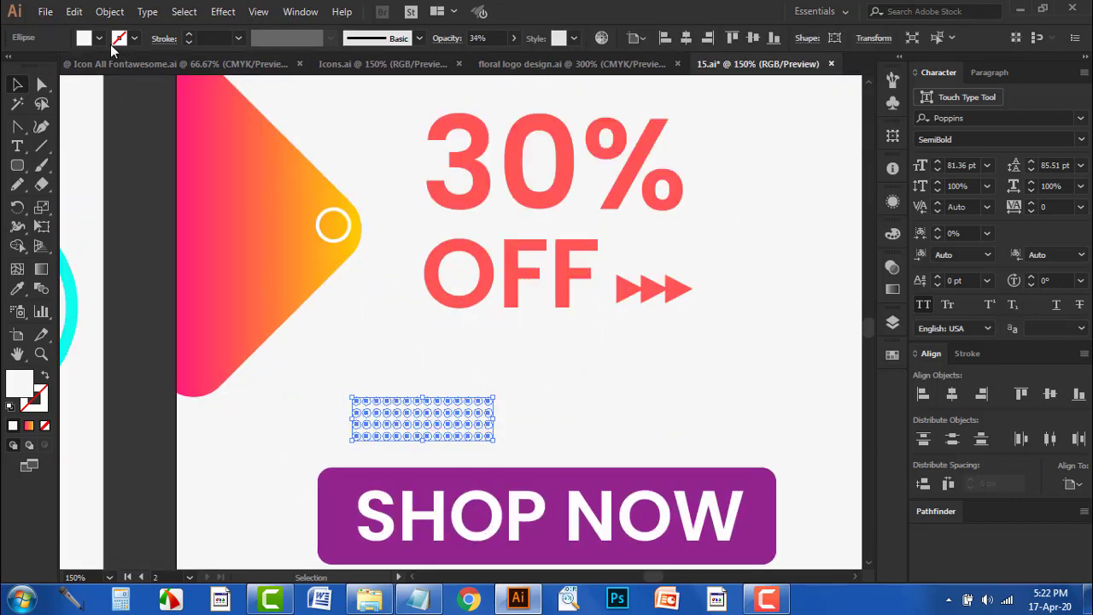
pyautogui.click(118, 38)
pyautogui.click(46, 67)
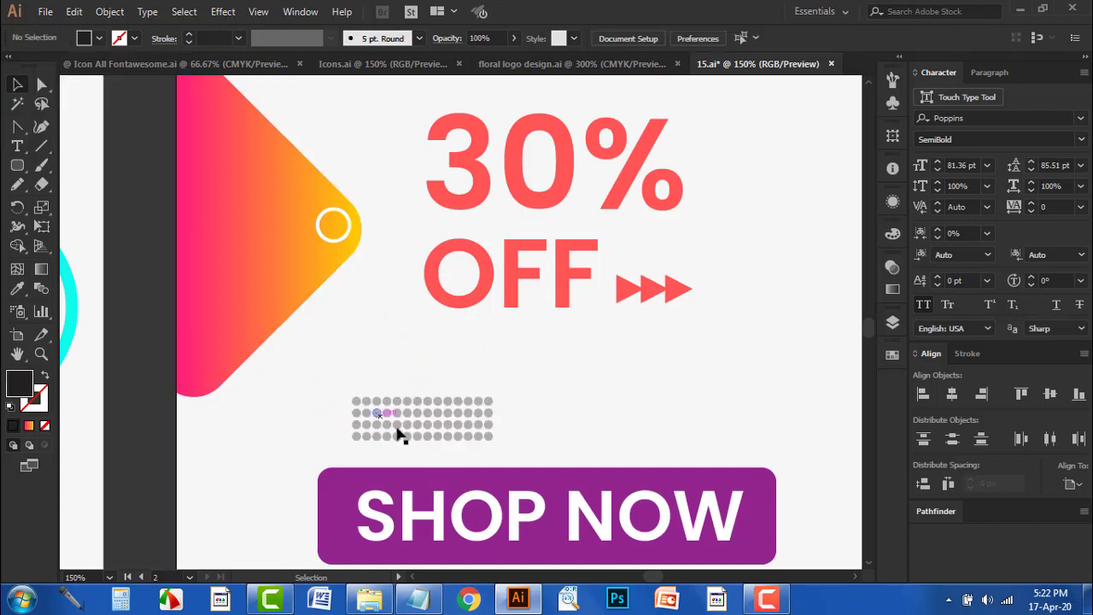
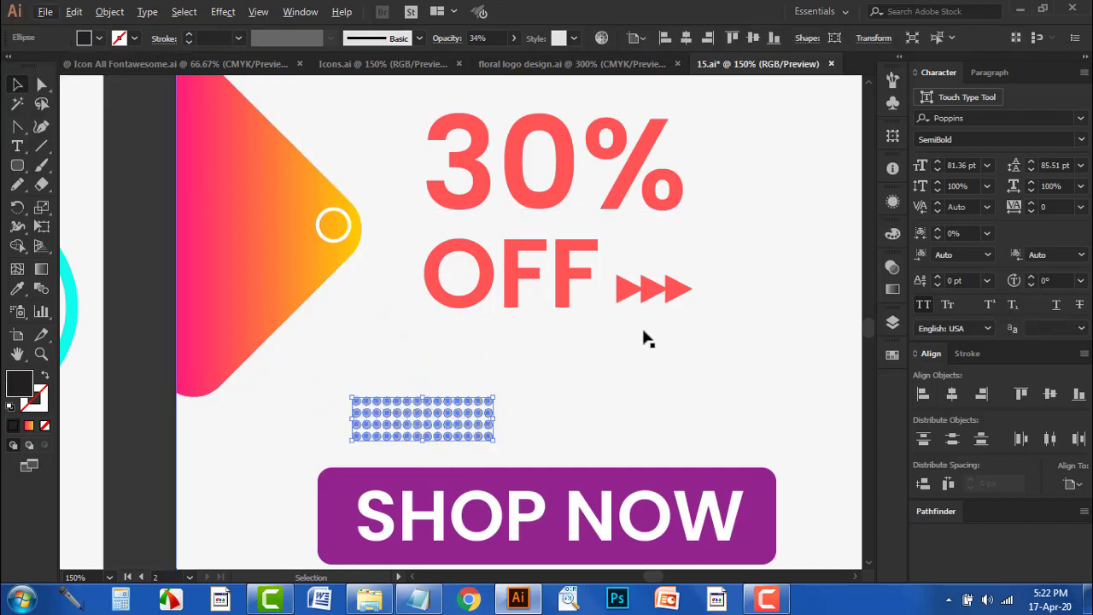
# Alt-drag a copy of the red arrows beside the dot pattern
pyautogui.moveTo(658, 287); pyautogui.dragTo(550, 431)
pyautogui.scroll(-2, 492, 448)
pyautogui.scroll(2, 503, 384)
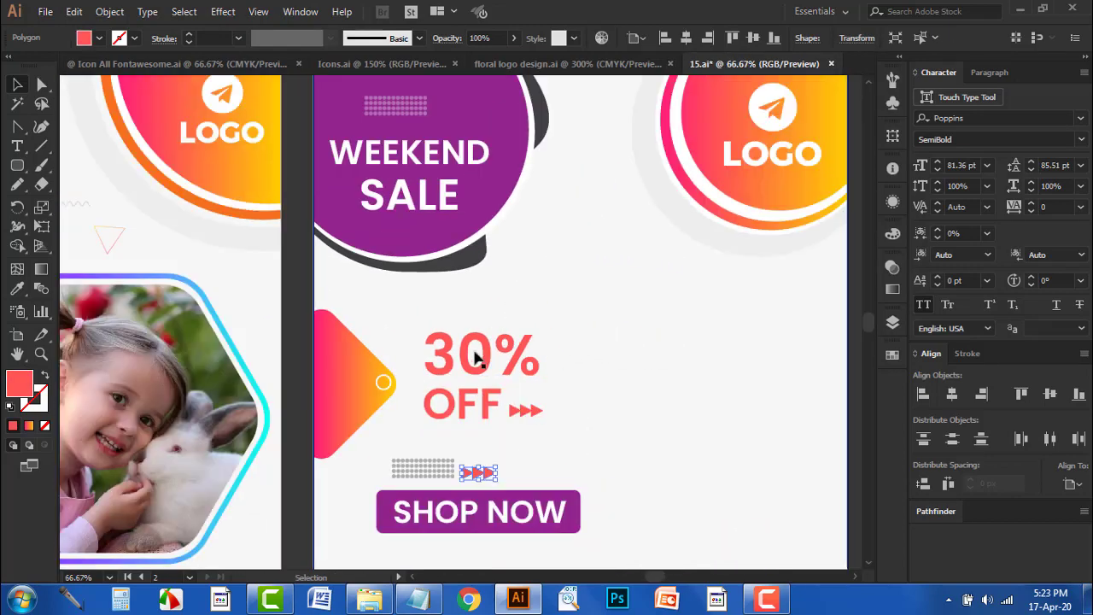
pyautogui.scroll(-3, 461, 401)
# Draw a small red-outlined triangle above 30% OFF with the Polygon tool
pyautogui.click(422, 529)
pyautogui.click(18, 169)
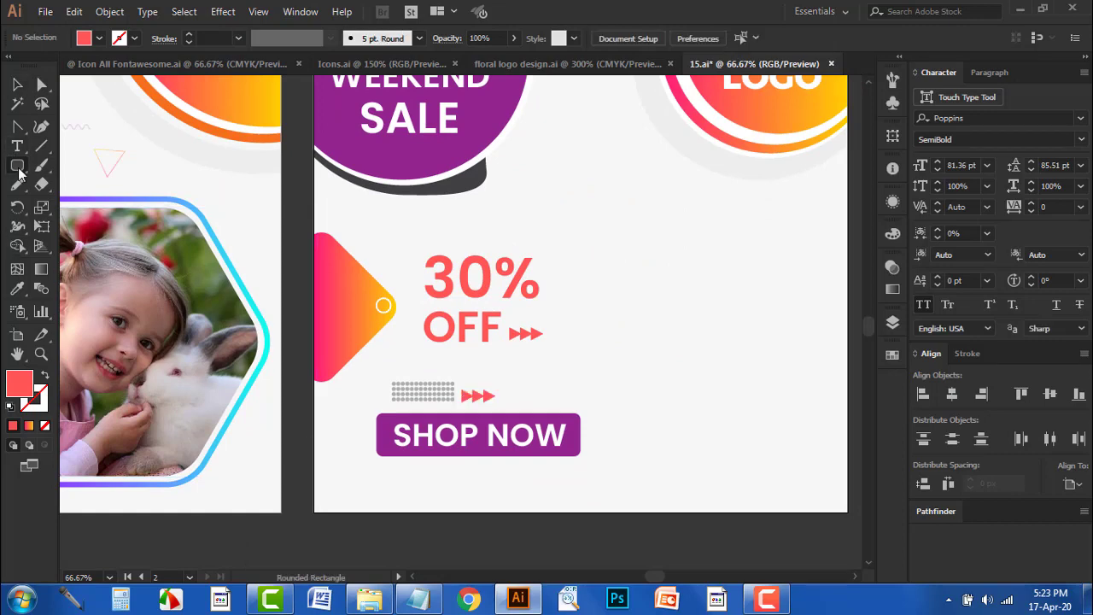
pyautogui.moveTo(18, 169); pyautogui.dragTo(85, 218)
pyautogui.moveTo(623, 208); pyautogui.dragTo(643, 224)
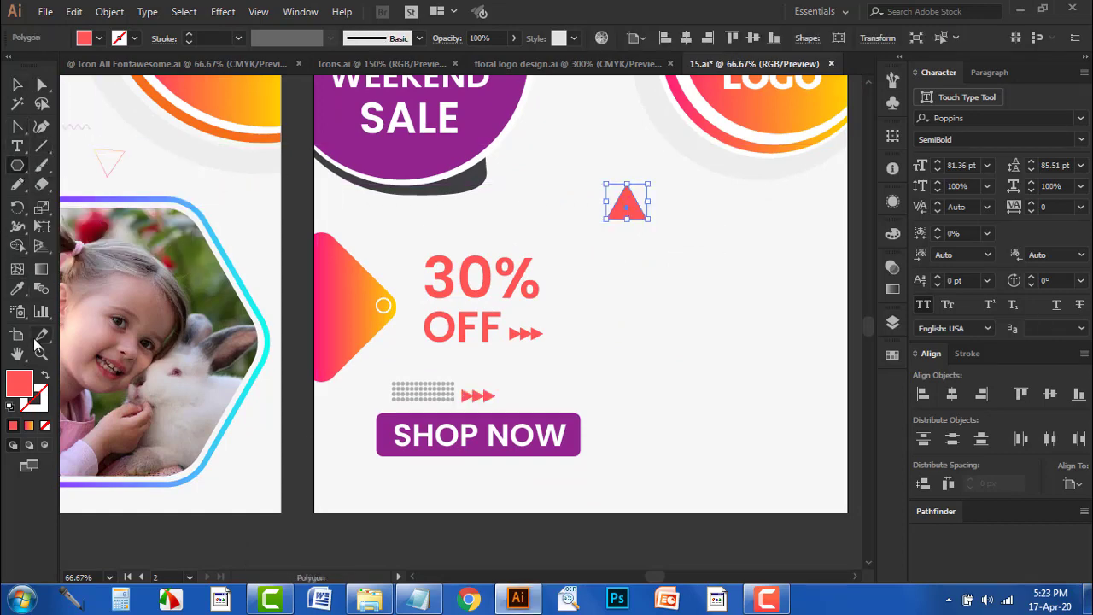
pyautogui.click(44, 376)
# Copy the outlined triangle up and to the left
pyautogui.click(17, 83)
pyautogui.scroll(4, 512, 358)
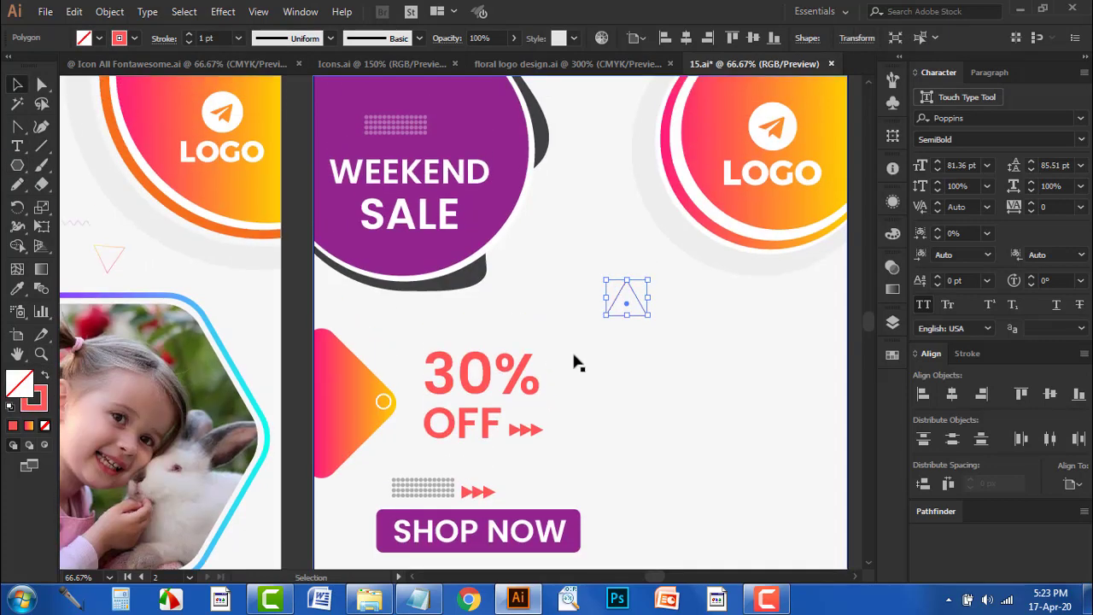
pyautogui.scroll(3, 504, 390)
pyautogui.hscroll(3, 504, 391)
pyautogui.moveTo(547, 382)
pyautogui.mouseDown()
pyautogui.moveTo(472, 323)
pyautogui.moveTo(533, 282)
pyautogui.mouseUp()
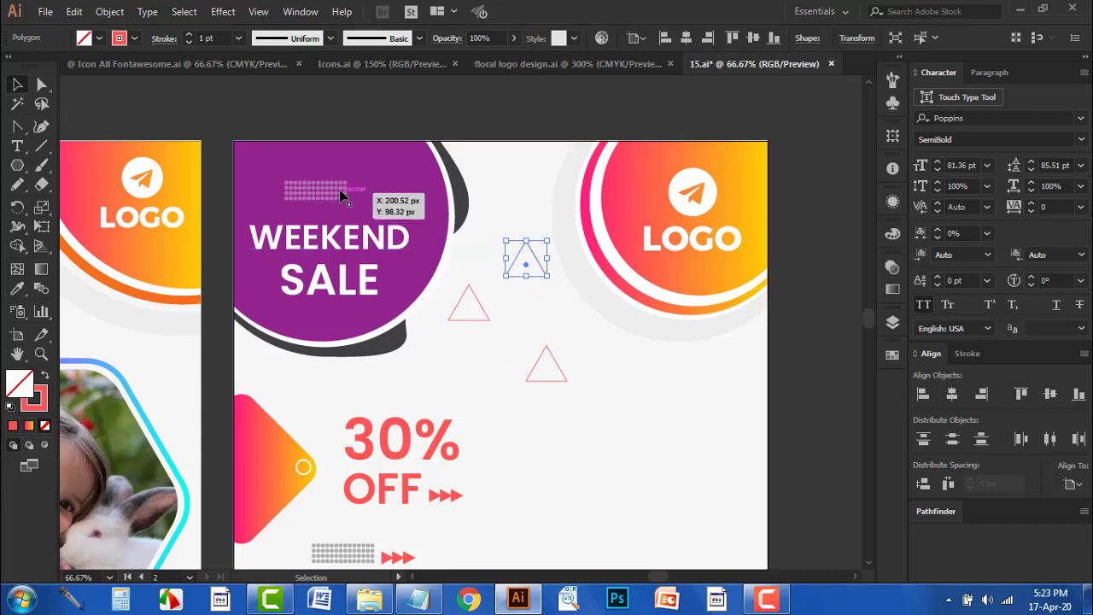
# Copy the dot pattern near the top edge and rotate it into a vertical strip
pyautogui.moveTo(316, 189)
pyautogui.mouseDown()
pyautogui.moveTo(533, 160)
pyautogui.moveTo(535, 196)
pyautogui.mouseUp()
pyautogui.scroll(2, 534, 160)
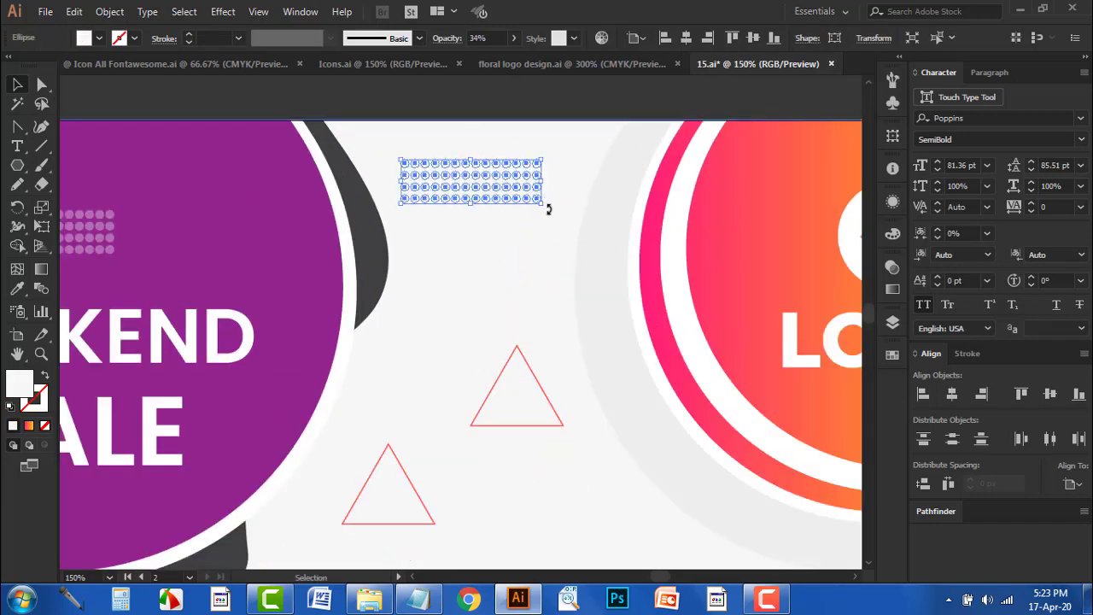
pyautogui.moveTo(548, 209)
pyautogui.mouseDown()
pyautogui.moveTo(464, 156)
pyautogui.moveTo(471, 192)
pyautogui.mouseUp()
pyautogui.scroll(1, 462, 160)
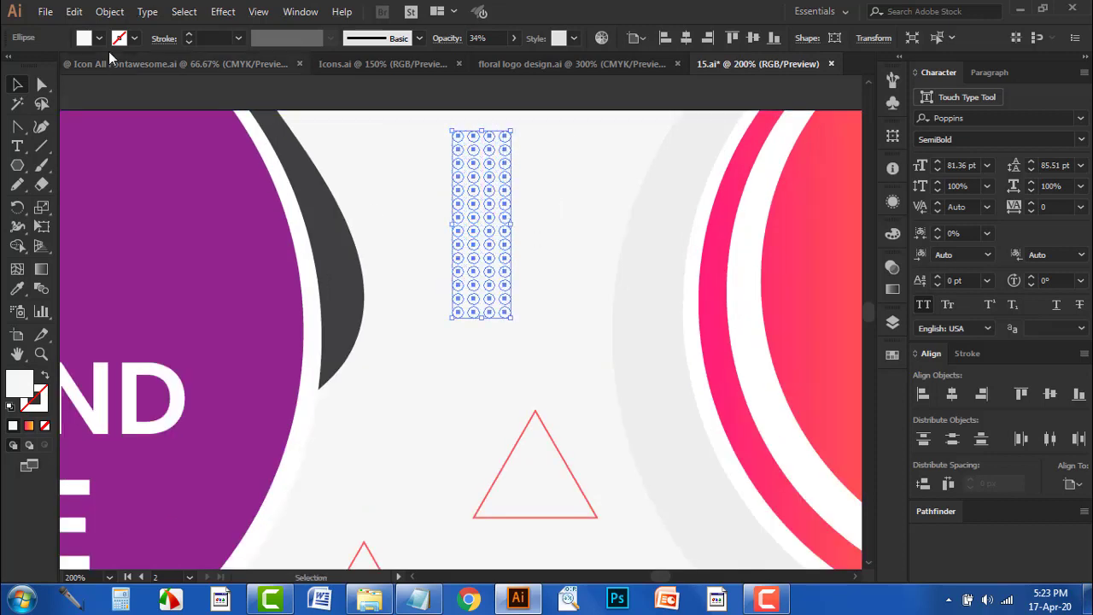
# Give the vertical dot strip a dark fill, nudge it right, and fade it to 33% opacity
pyautogui.click(99, 38)
pyautogui.click(47, 68)
pyautogui.press('Escape')
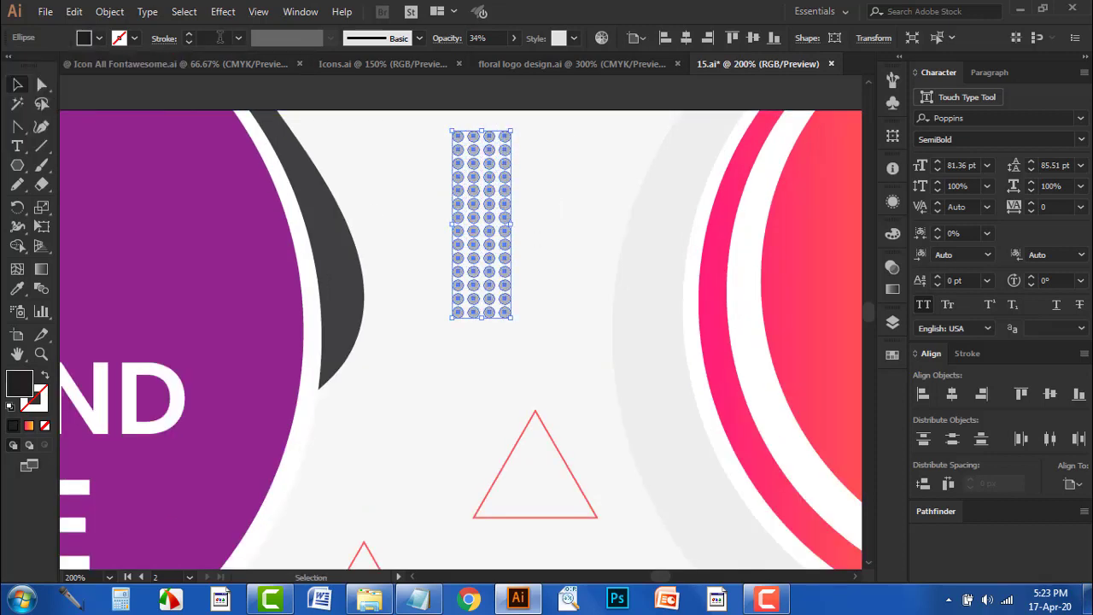
pyautogui.scroll(3, 423, 166)
pyautogui.moveTo(465, 244); pyautogui.dragTo(471, 243)
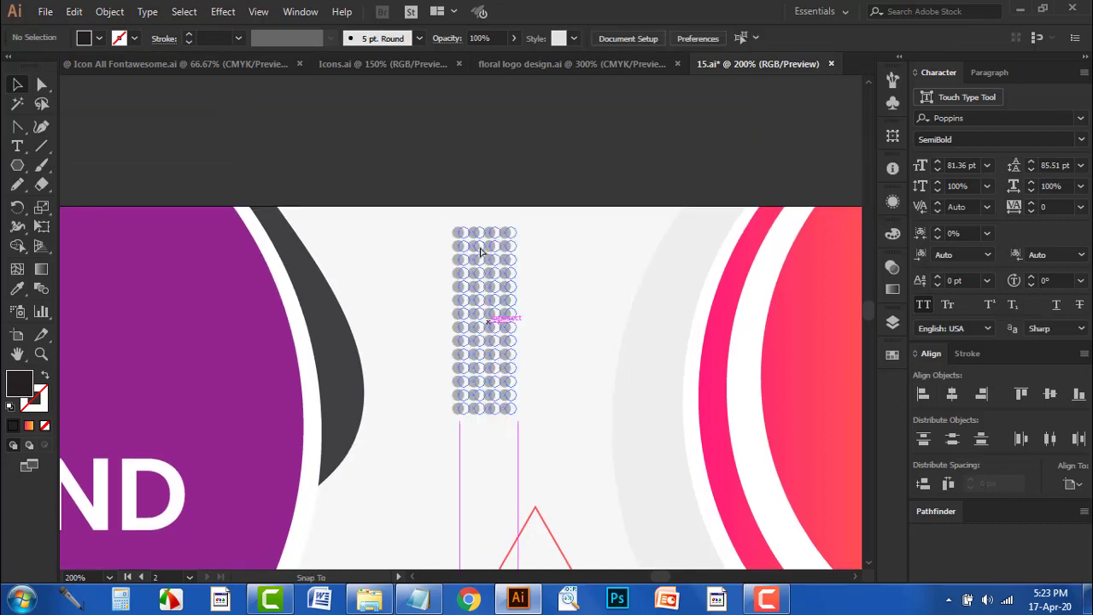
pyautogui.click(513, 42)
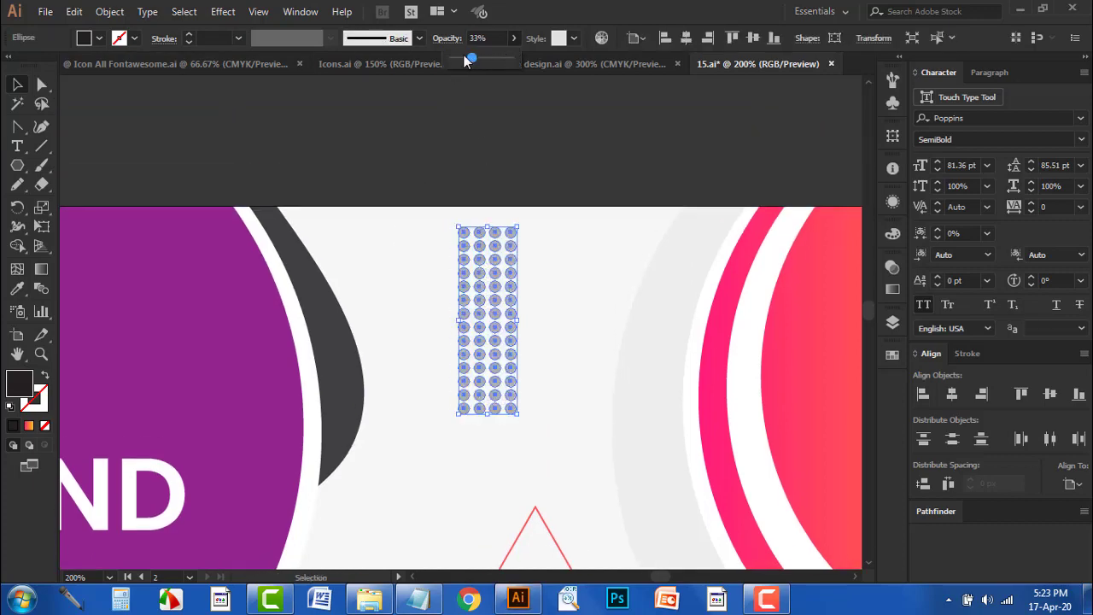
pyautogui.click(461, 151)
# Zoom and pan to bring both artboards and the photo hexagon into view
pyautogui.hotkey('ctrl', '-')
pyautogui.hotkey('ctrl', '-')
pyautogui.hotkey('ctrl', '-')
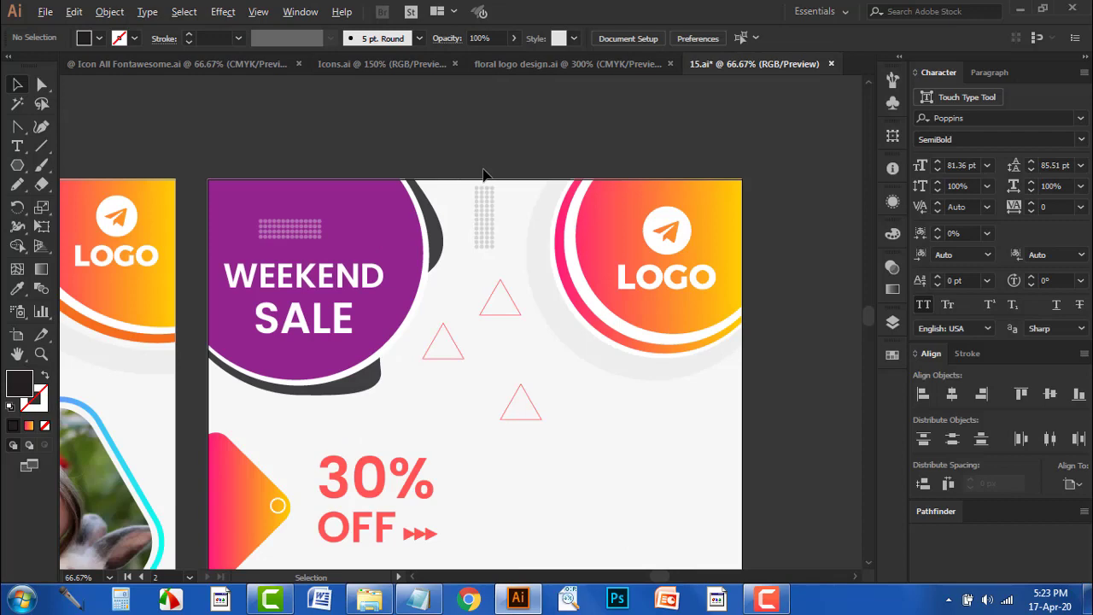
pyautogui.hotkey('ctrl', '-')
pyautogui.hotkey('ctrl', '=')
pyautogui.scroll(-3, 512, 342)
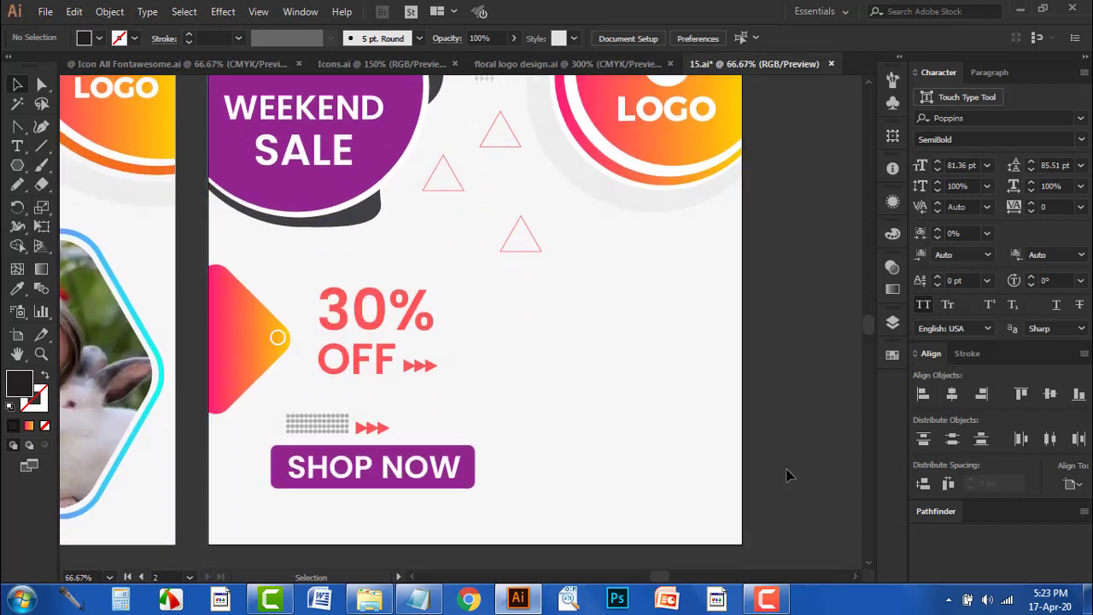
pyautogui.scroll(-1, 763, 456)
pyautogui.moveTo(755, 454); pyautogui.dragTo(759, 396)
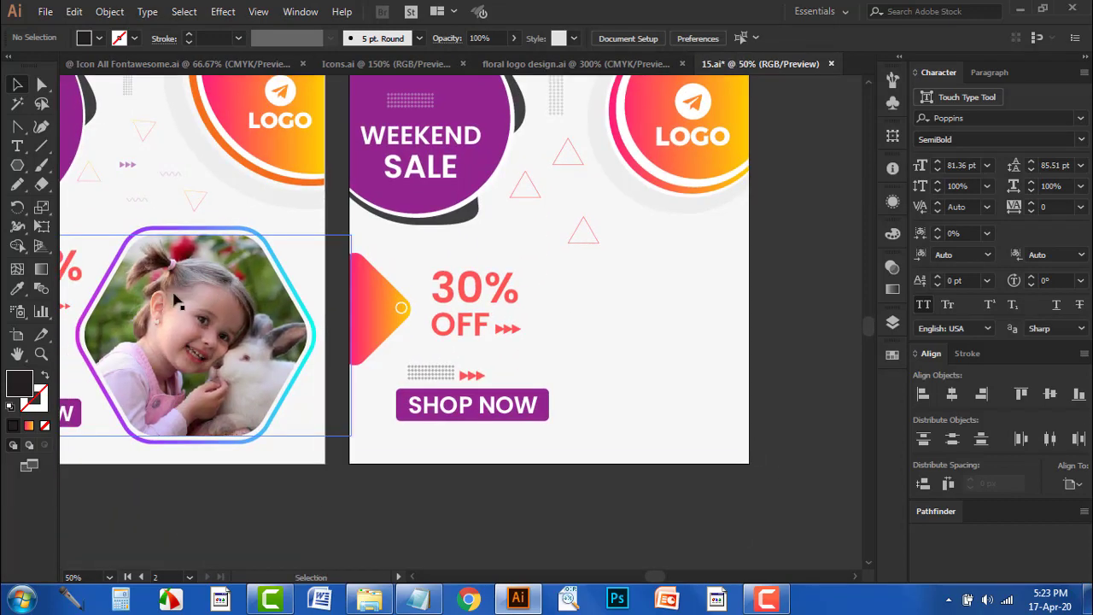
pyautogui.scroll(-1, 230, 376)
pyautogui.moveTo(274, 435); pyautogui.dragTo(333, 445)
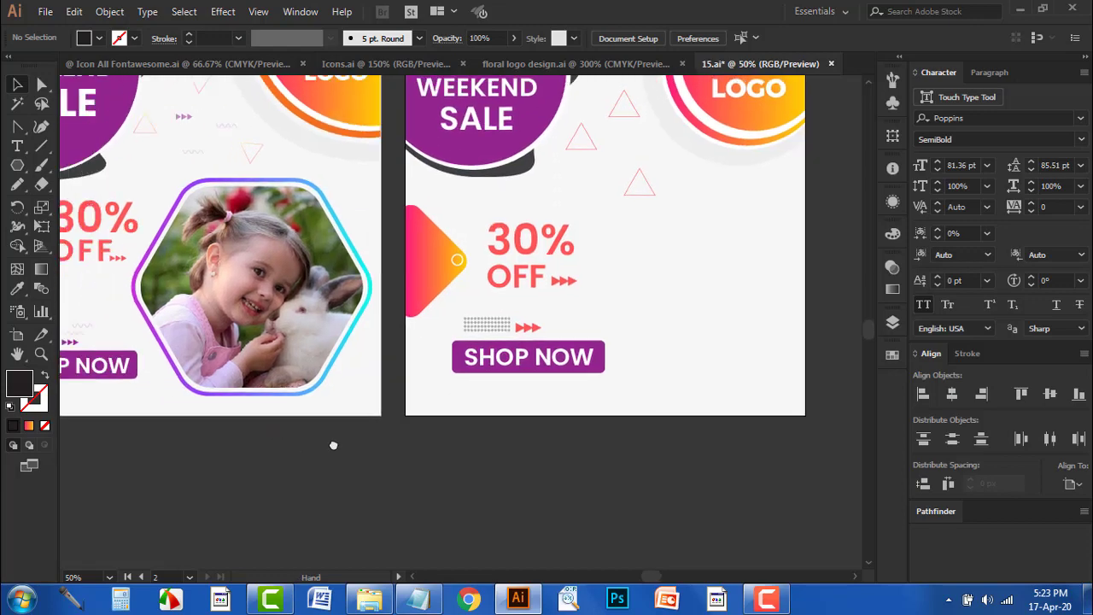
pyautogui.moveTo(407, 485)
pyautogui.mouseDown()
pyautogui.moveTo(422, 504)
pyautogui.moveTo(390, 519)
pyautogui.mouseUp()
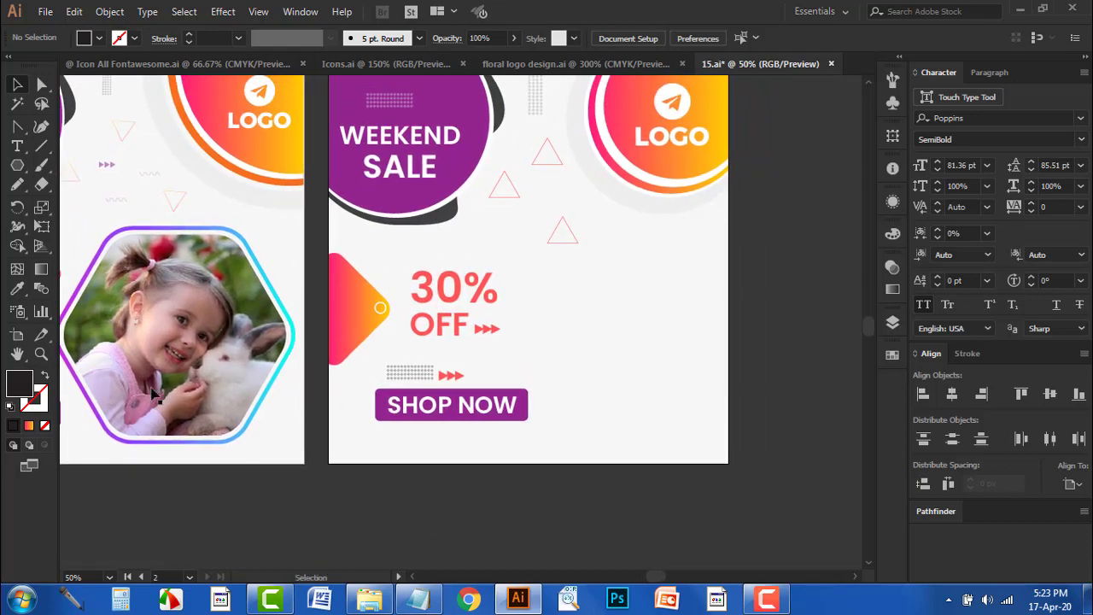
pyautogui.click(17, 166)
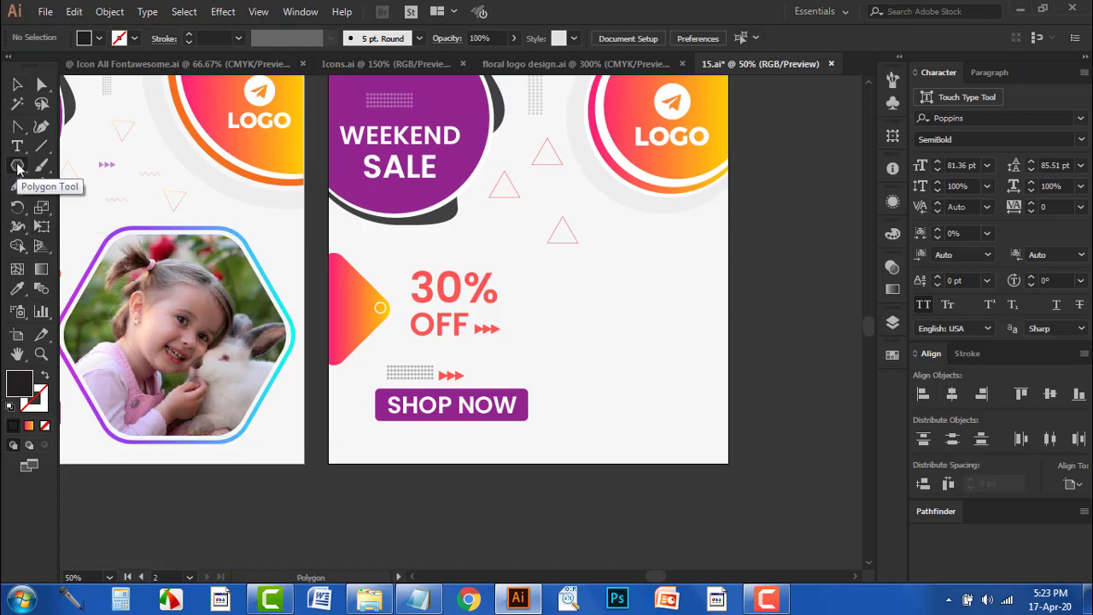
# Draw a six-sided polygon beside 30% OFF, then enlarge and nudge it into place
pyautogui.moveTo(628, 351)
pyautogui.mouseDown()
pyautogui.moveTo(621, 255)
pyautogui.moveTo(624, 418)
pyautogui.moveTo(652, 441)
pyautogui.mouseUp()
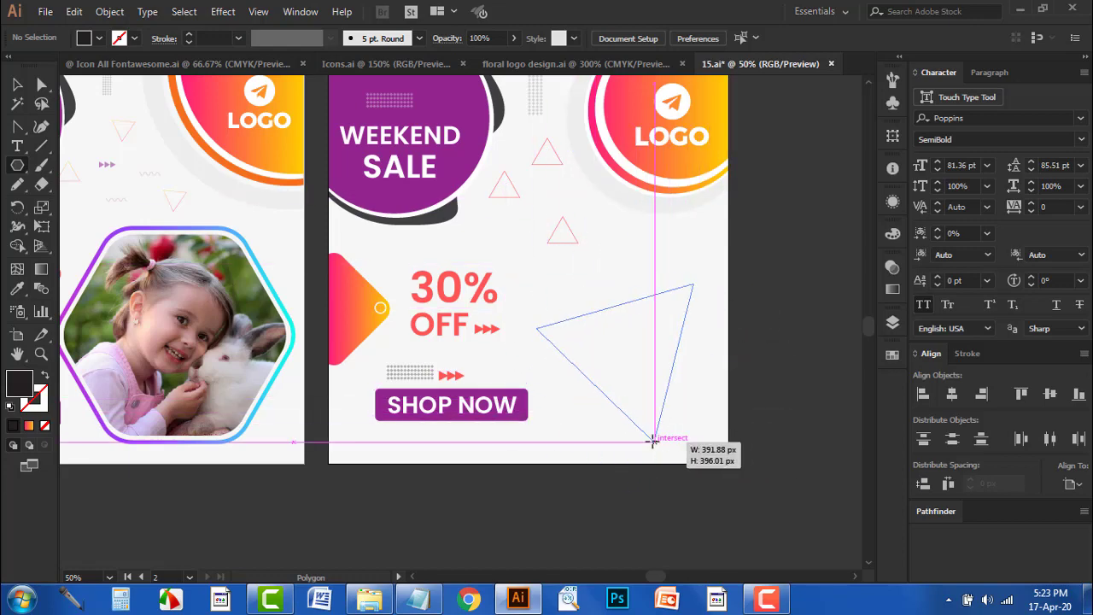
pyautogui.press('Up')
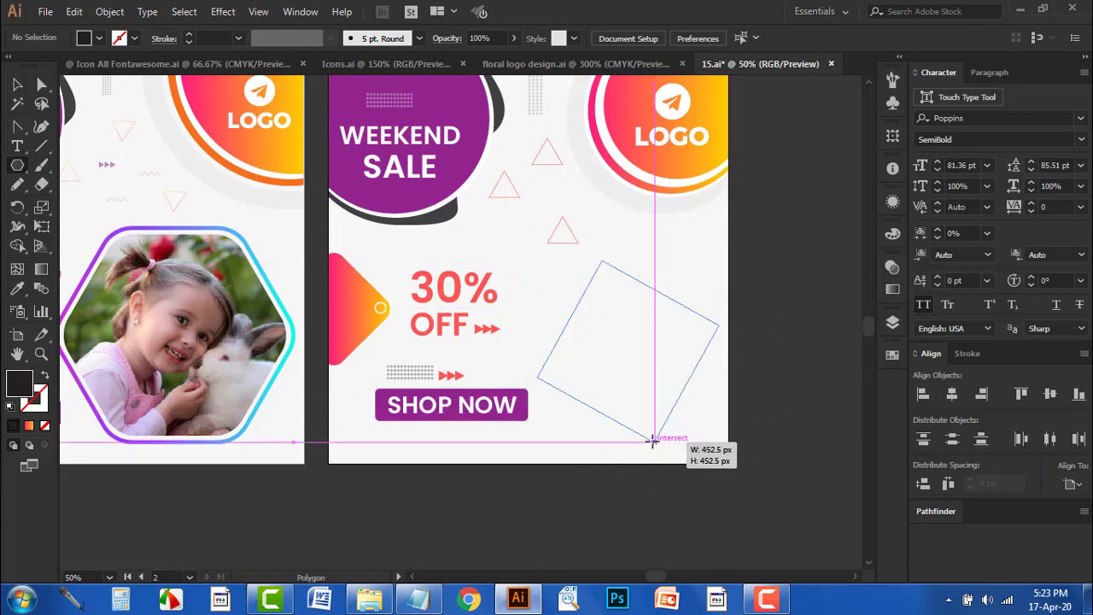
pyautogui.press('Up')
pyautogui.moveTo(652, 440); pyautogui.dragTo(679, 433)
pyautogui.press('Up')
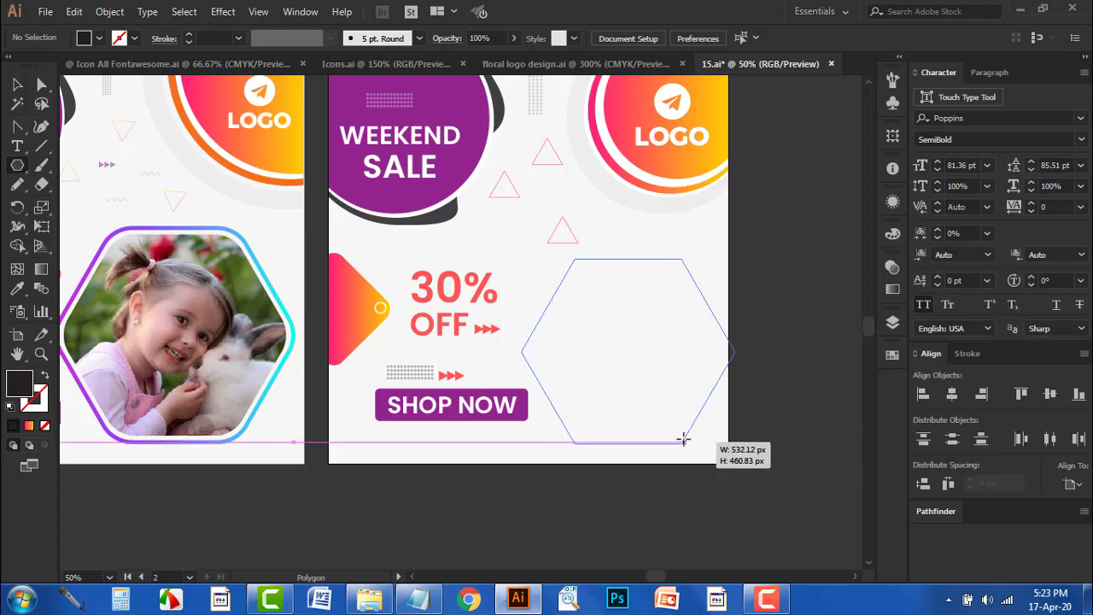
pyautogui.moveTo(680, 432); pyautogui.dragTo(683, 435)
pyautogui.click(17, 85)
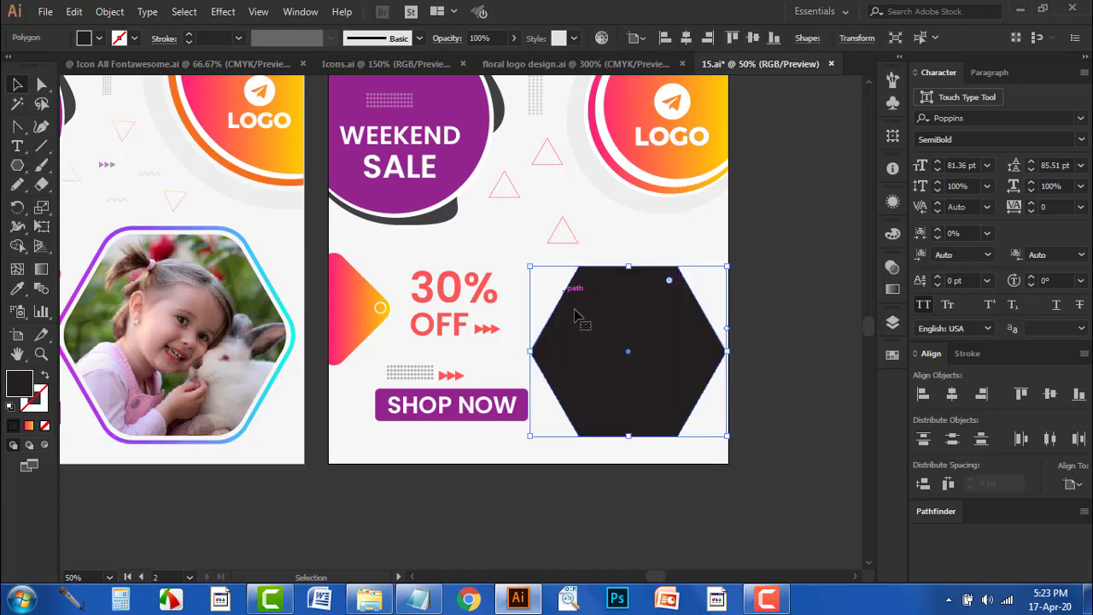
pyautogui.moveTo(530, 267); pyautogui.dragTo(509, 254)
pyautogui.moveTo(653, 396); pyautogui.dragTo(646, 393)
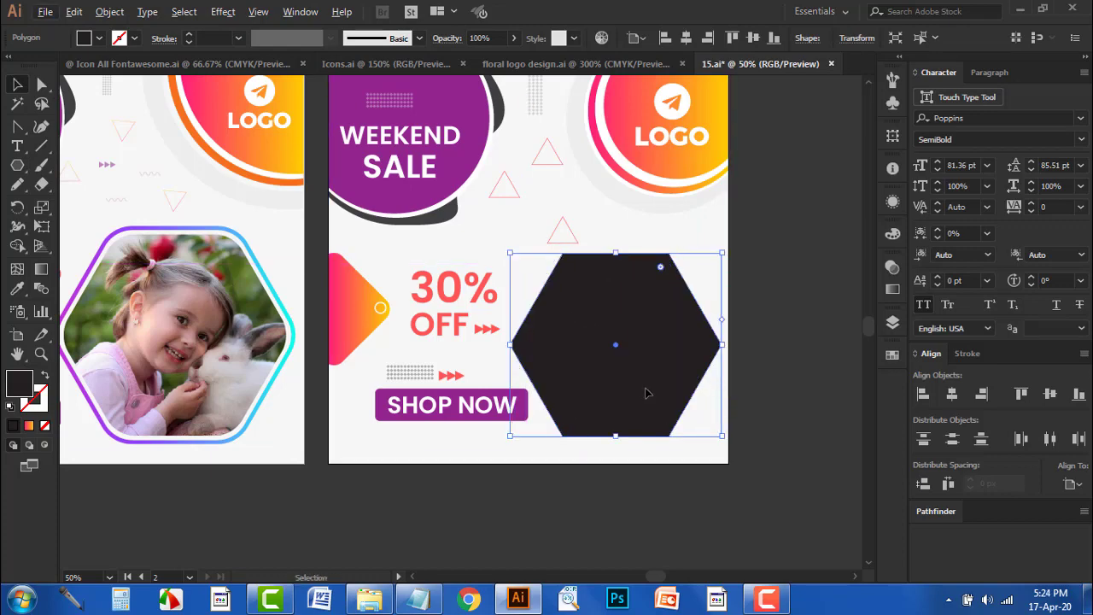
# Round the hexagon's corners and give it the photo hexagon's purple-to-cyan gradient outline
pyautogui.scroll(1, 644, 295)
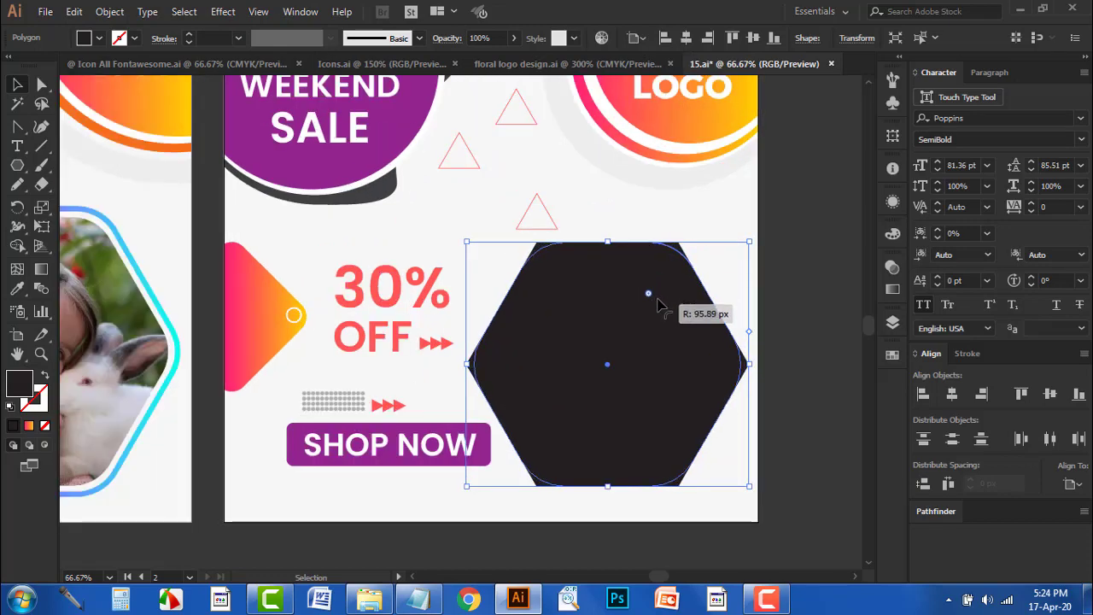
pyautogui.moveTo(669, 256); pyautogui.dragTo(651, 296)
pyautogui.scroll(-1, 644, 345)
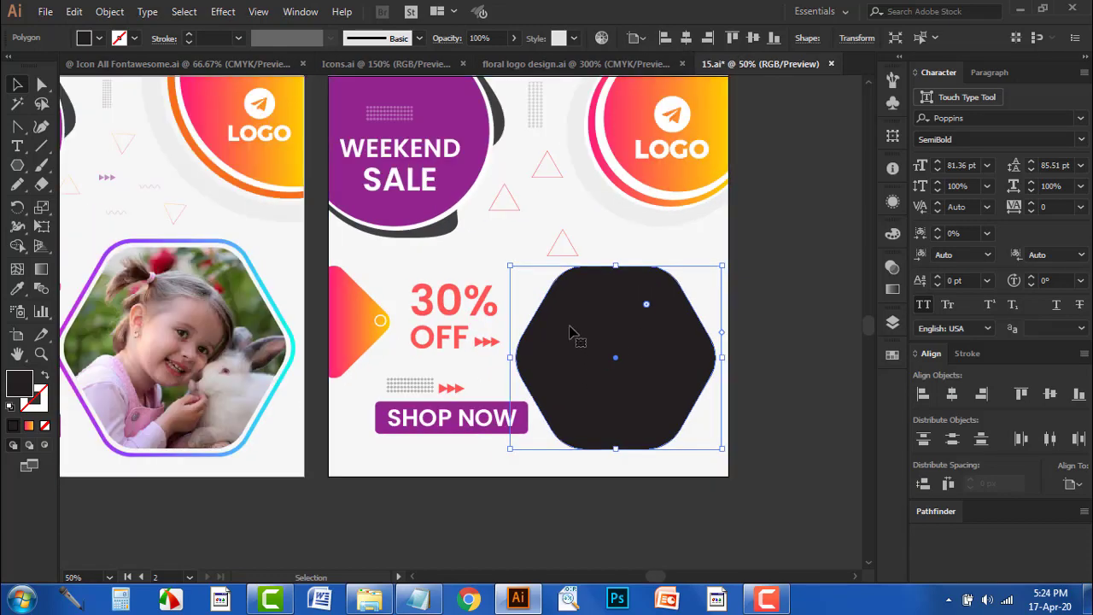
pyautogui.click(45, 378)
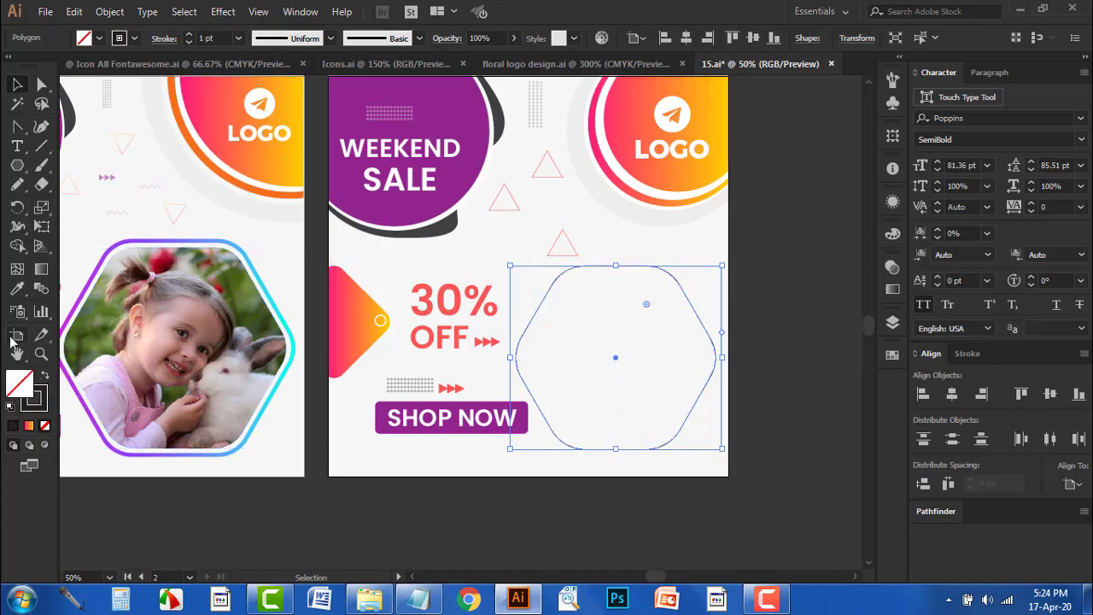
pyautogui.click(17, 287)
pyautogui.click(82, 292)
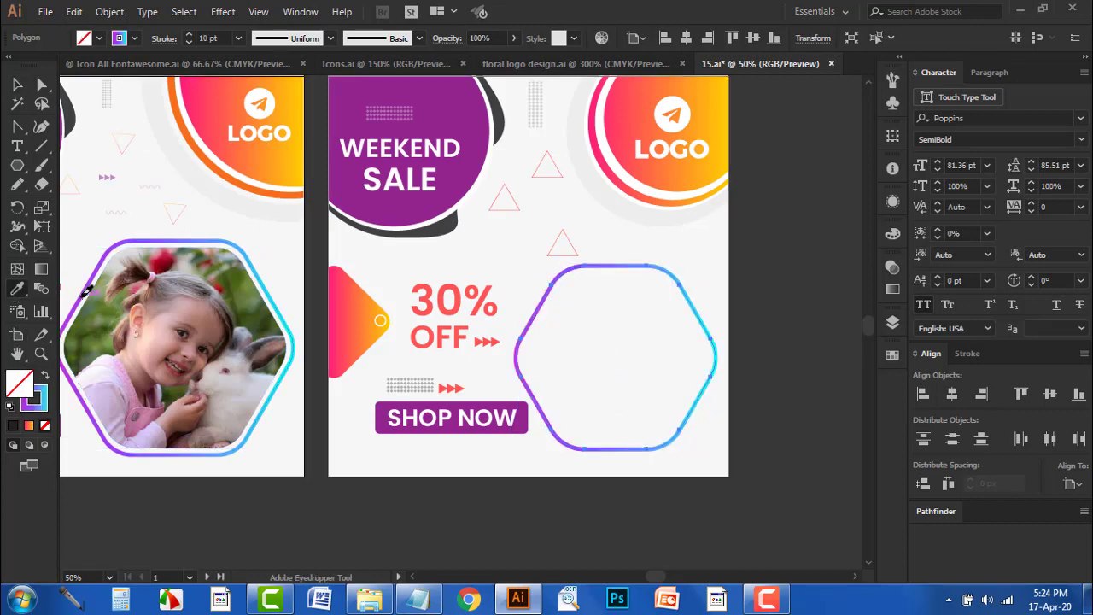
pyautogui.click(17, 84)
# Place a smaller hexagon copy inside, with the gradient as its fill
pyautogui.scroll(1, 617, 386)
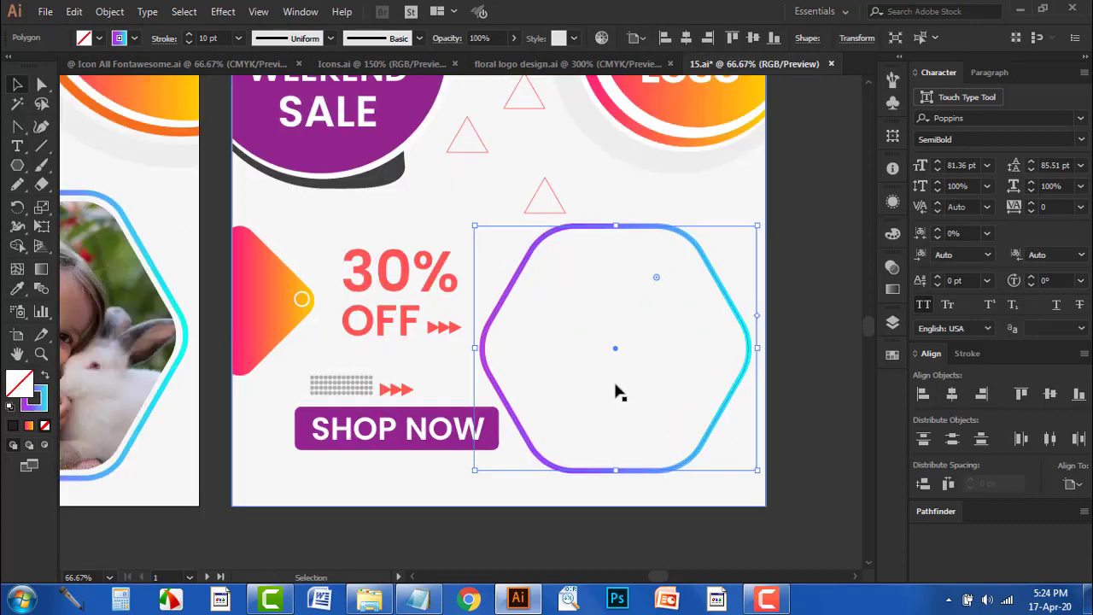
pyautogui.moveTo(760, 468); pyautogui.dragTo(735, 454)
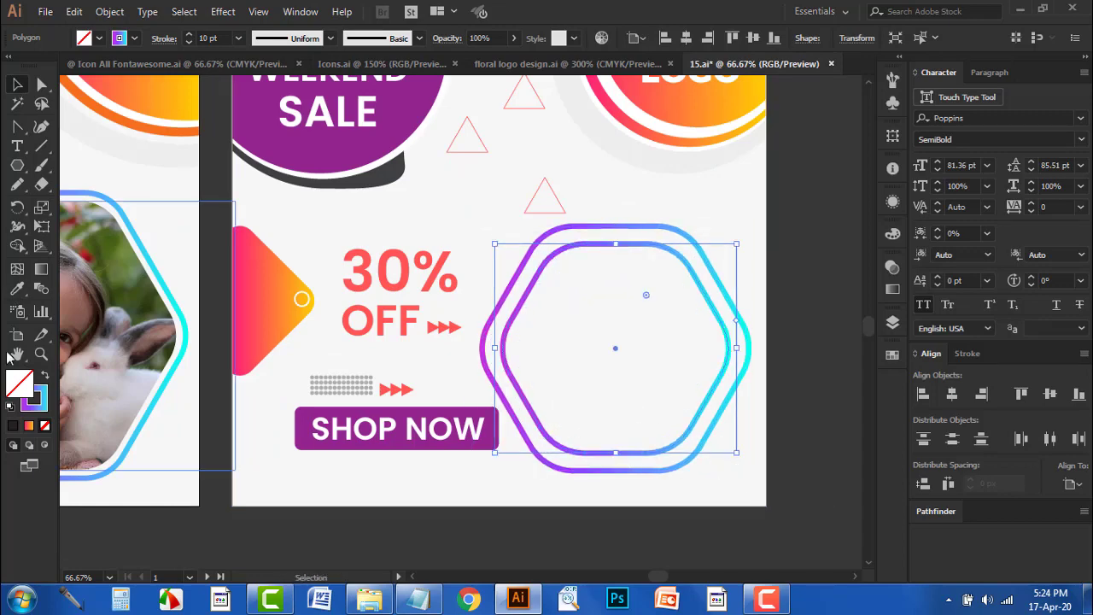
pyautogui.click(45, 375)
pyautogui.scroll(-2, 256, 378)
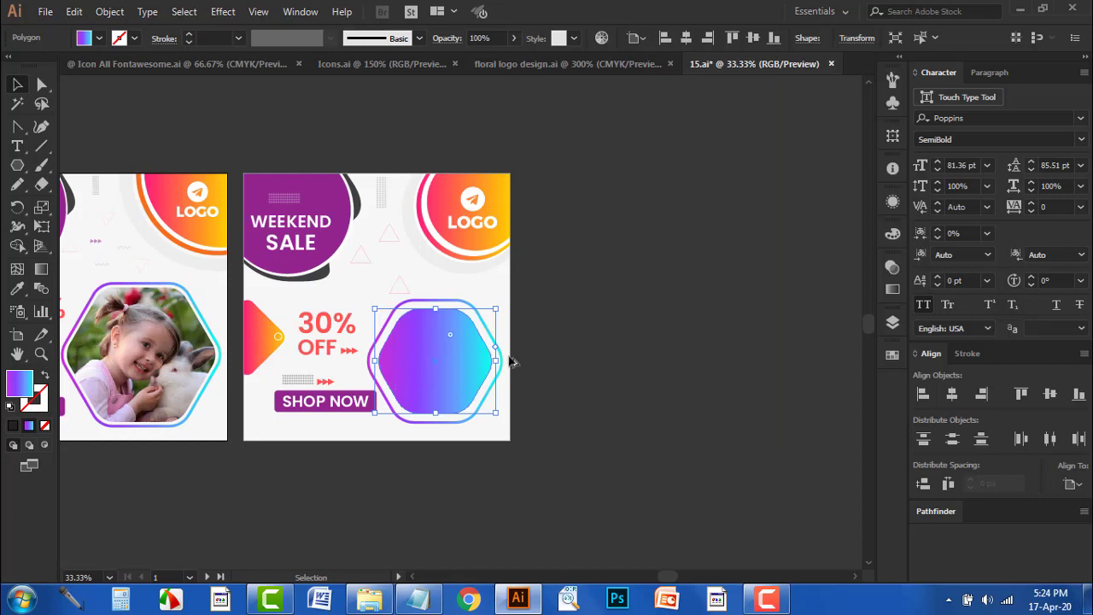
# Copy the gradient hexagon off the artboard and move a small triangle up-left
pyautogui.moveTo(421, 321); pyautogui.dragTo(615, 322)
pyautogui.click(532, 495)
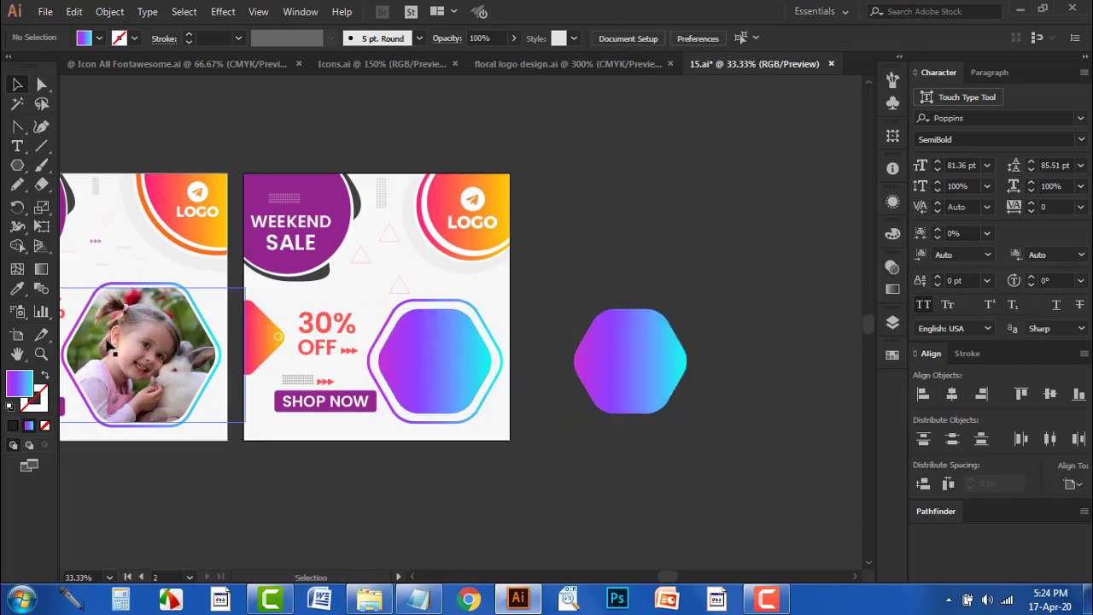
pyautogui.scroll(2, 318, 322)
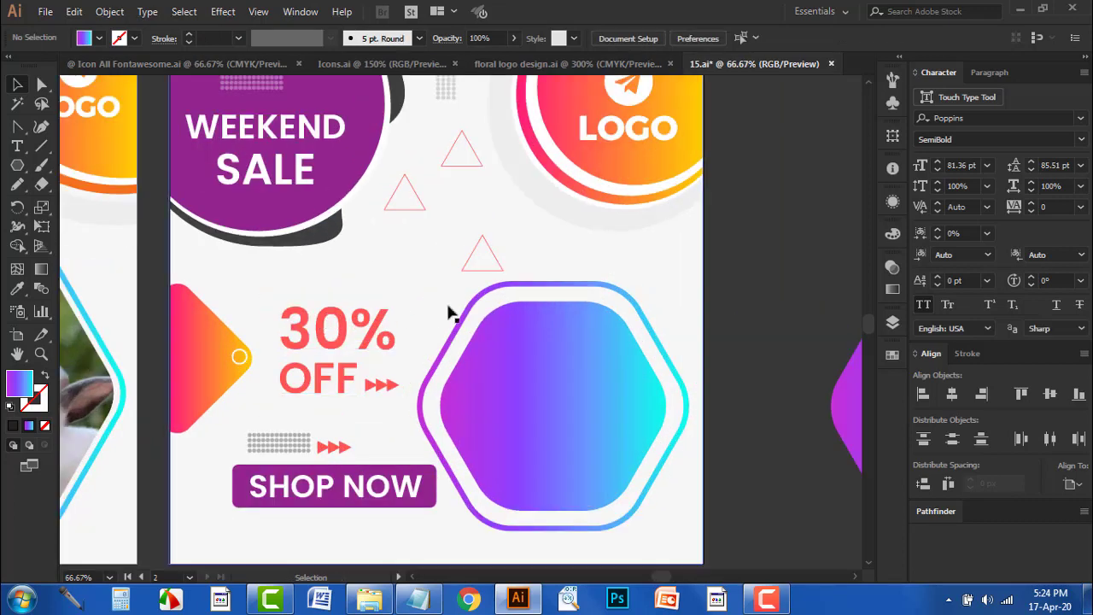
pyautogui.moveTo(478, 271); pyautogui.dragTo(460, 245)
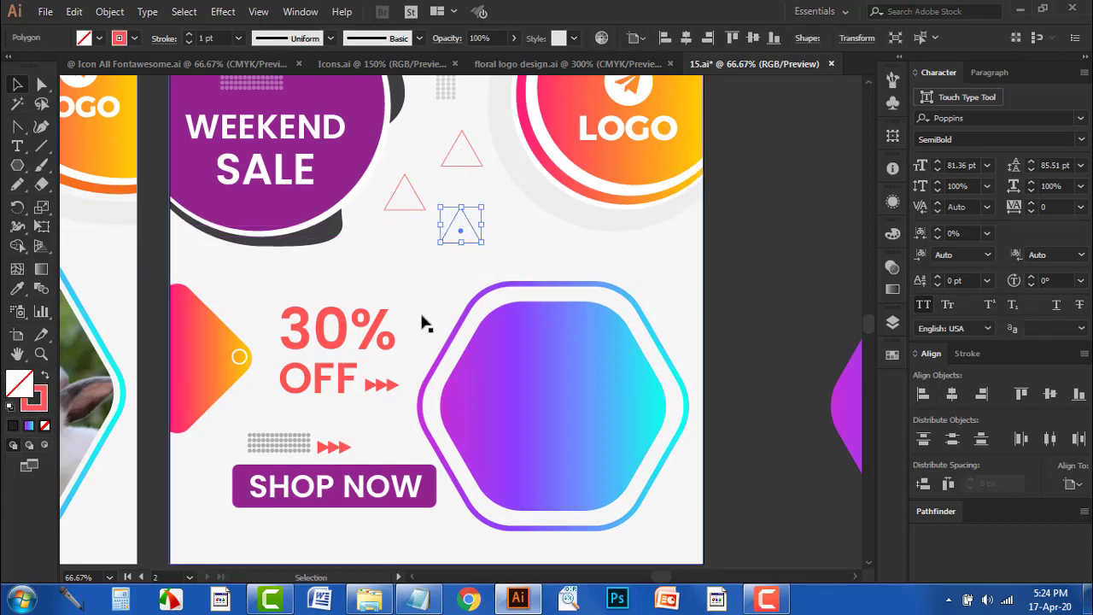
# Shrink the 30% OFF text and arrows, shift them up-left, and drag in the photo file
pyautogui.click(331, 376)
pyautogui.keyDown('shift'); pyautogui.click(380, 385); pyautogui.keyUp('shift')
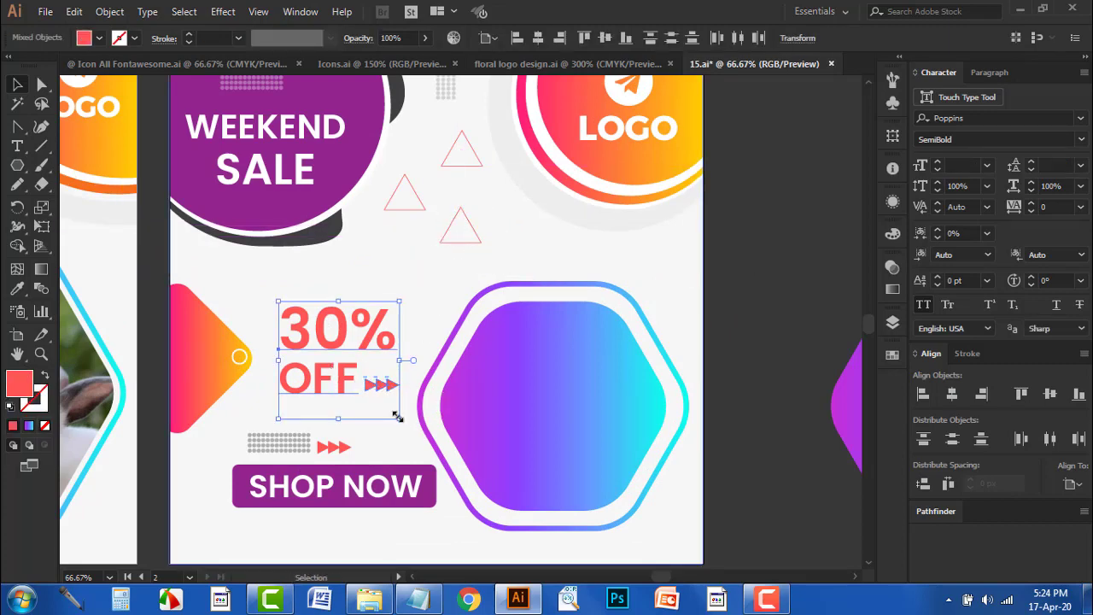
pyautogui.moveTo(399, 419); pyautogui.dragTo(317, 344)
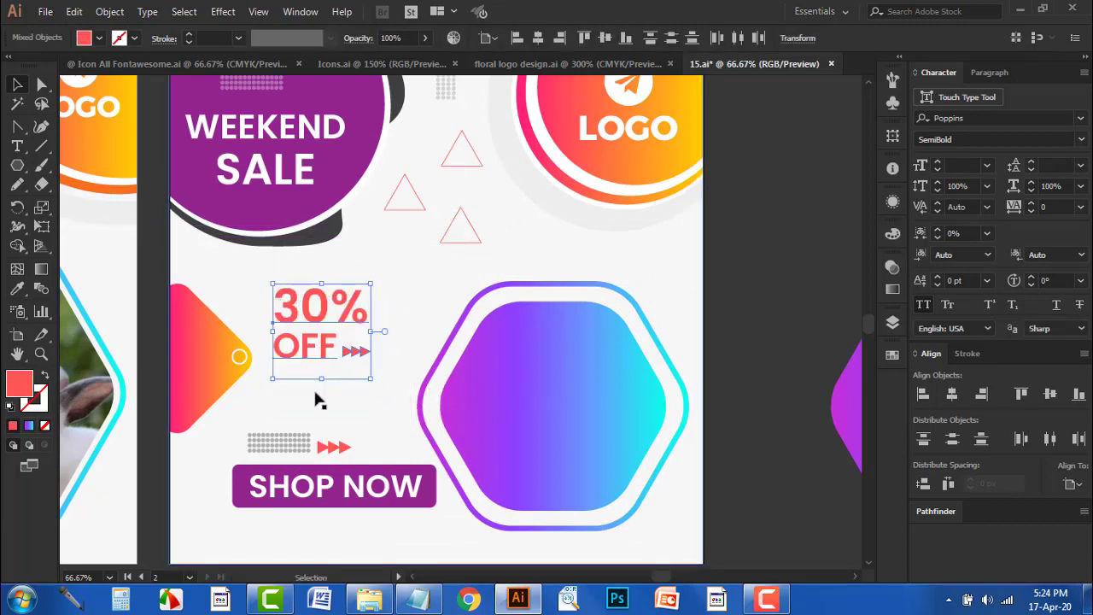
pyautogui.click(315, 414)
pyautogui.scroll(-2, 756, 373)
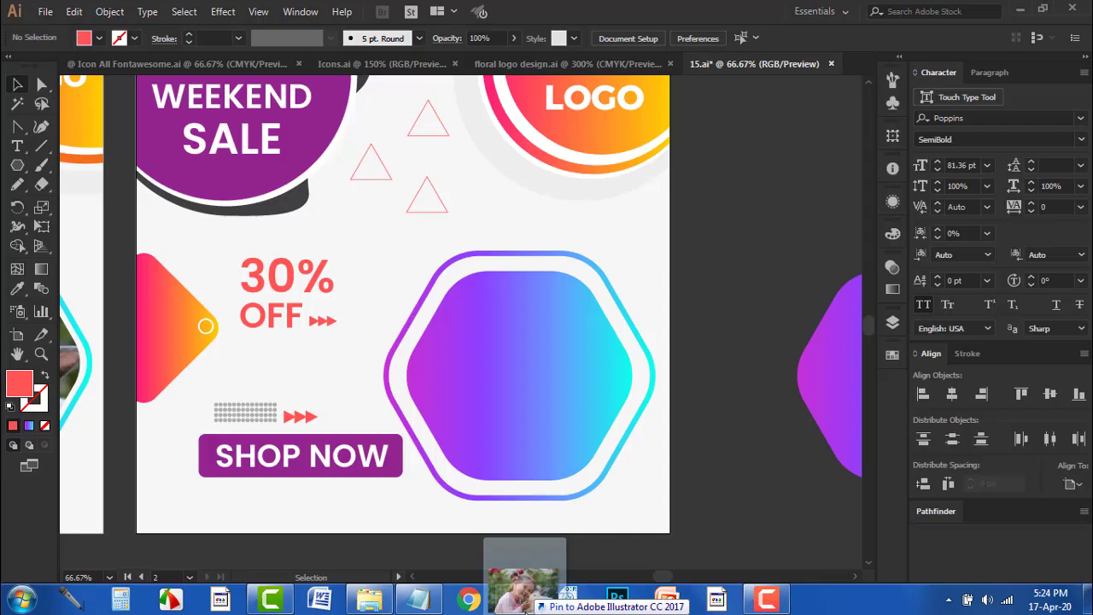
pyautogui.moveTo(298, 154); pyautogui.dragTo(769, 264)
# Place and embed adorable-animal-baby.jpg, scaling it down beside the hexagon
pyautogui.moveTo(752, 286)
pyautogui.mouseDown()
pyautogui.moveTo(489, 229)
pyautogui.moveTo(310, 49)
pyautogui.mouseUp()
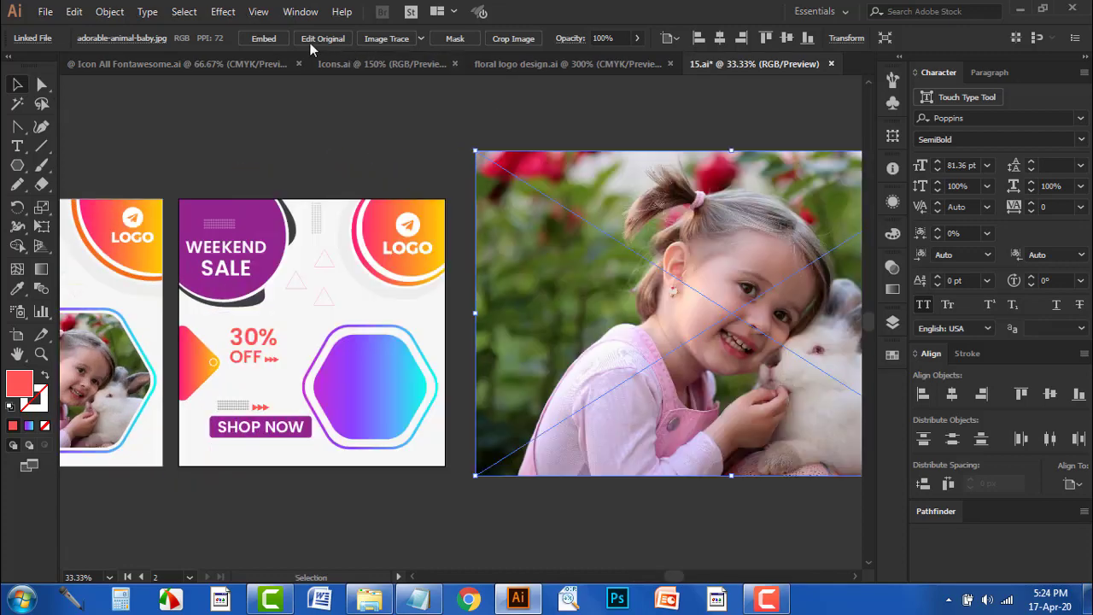
pyautogui.click(273, 41)
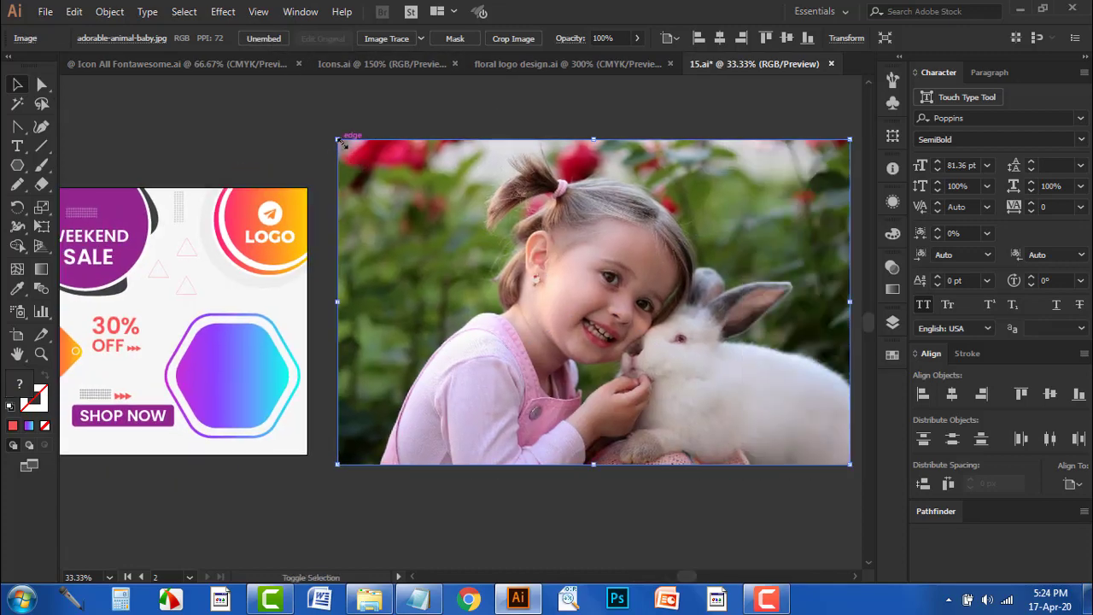
pyautogui.moveTo(338, 140); pyautogui.dragTo(561, 279)
pyautogui.moveTo(585, 447); pyautogui.dragTo(508, 447)
# Move a hexagon copy onto the photo, bring it to front, and make it an outline
pyautogui.moveTo(402, 398); pyautogui.dragTo(602, 386)
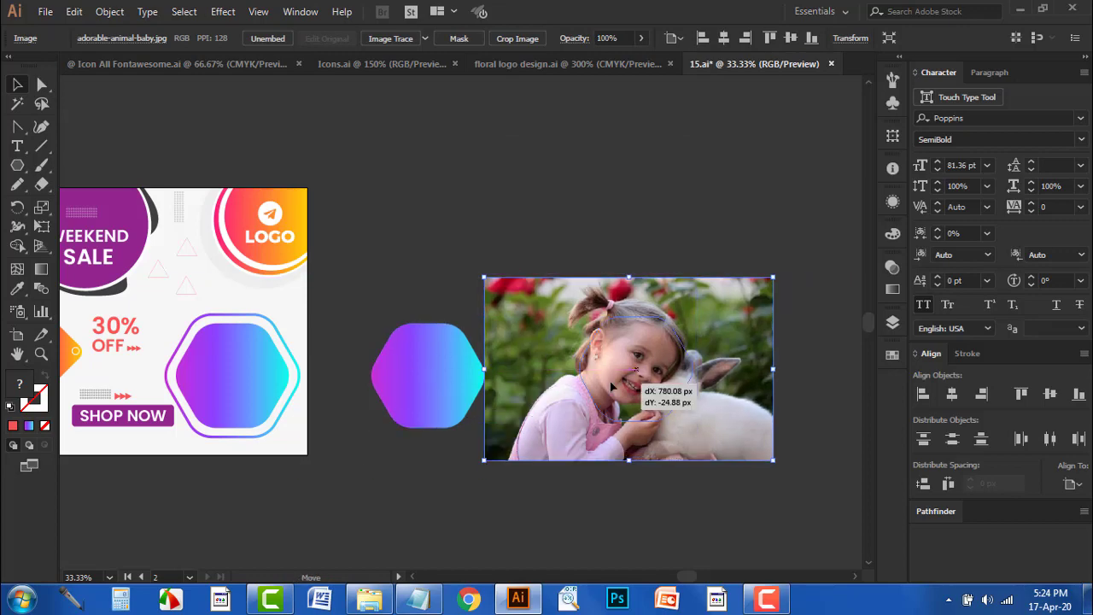
pyautogui.scroll(2, 703, 395)
pyautogui.rightClick(619, 372)
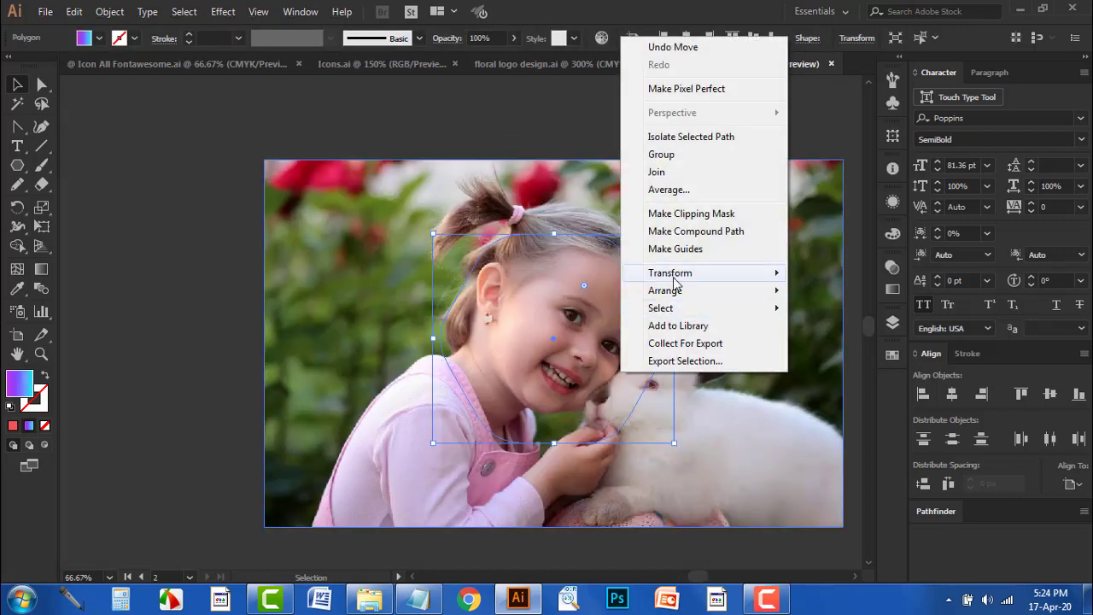
pyautogui.click(836, 290)
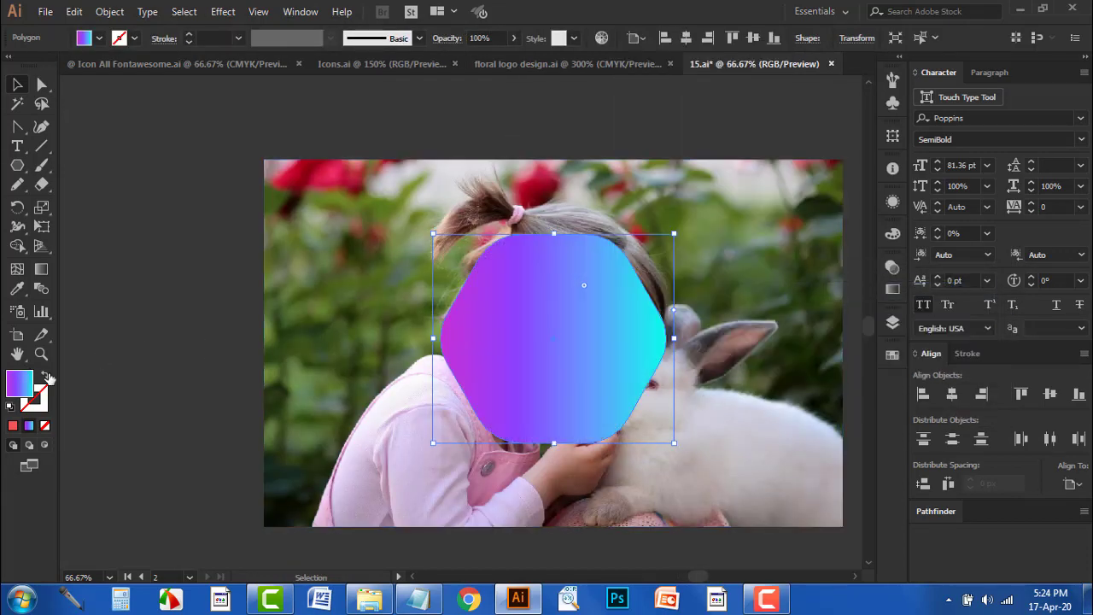
pyautogui.click(47, 375)
pyautogui.click(143, 307)
# Resize and center the photo behind the hexagon outline, then select both
pyautogui.click(336, 358)
pyautogui.moveTo(400, 372); pyautogui.dragTo(274, 338)
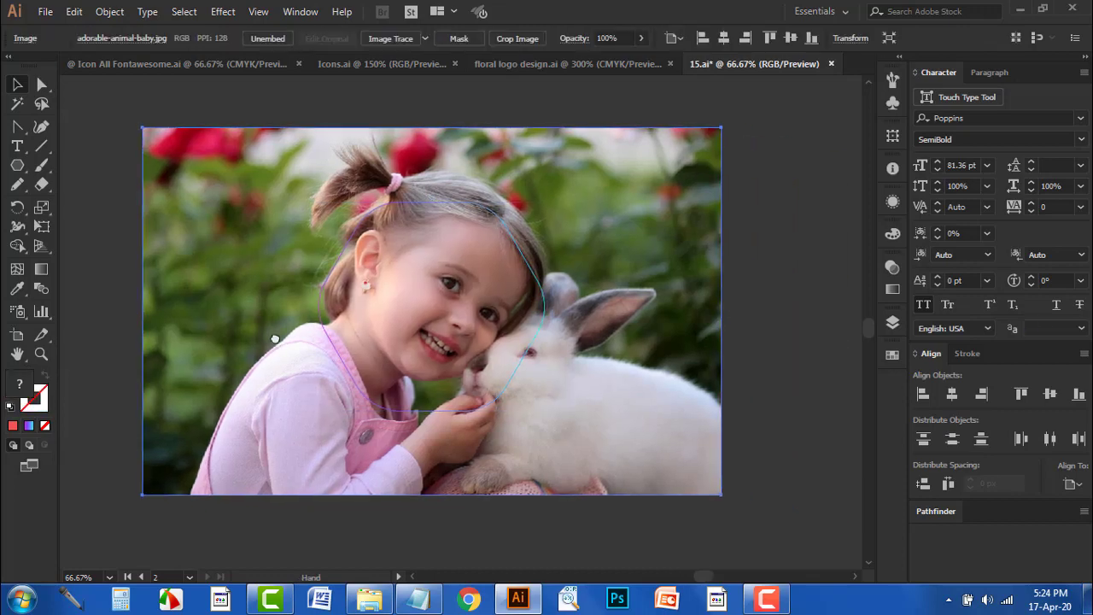
pyautogui.moveTo(143, 128); pyautogui.dragTo(260, 203)
pyautogui.hotkey('ctrl', '1')
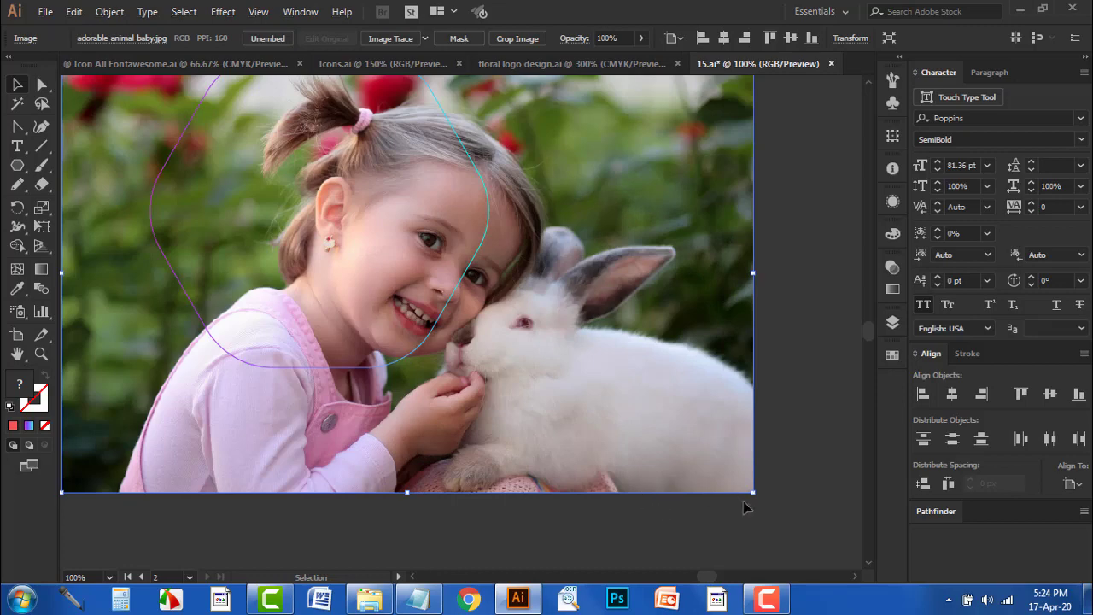
pyautogui.moveTo(753, 491); pyautogui.dragTo(555, 396)
pyautogui.moveTo(429, 384)
pyautogui.mouseDown()
pyautogui.moveTo(573, 432)
pyautogui.moveTo(554, 411)
pyautogui.mouseUp()
pyautogui.click(530, 439)
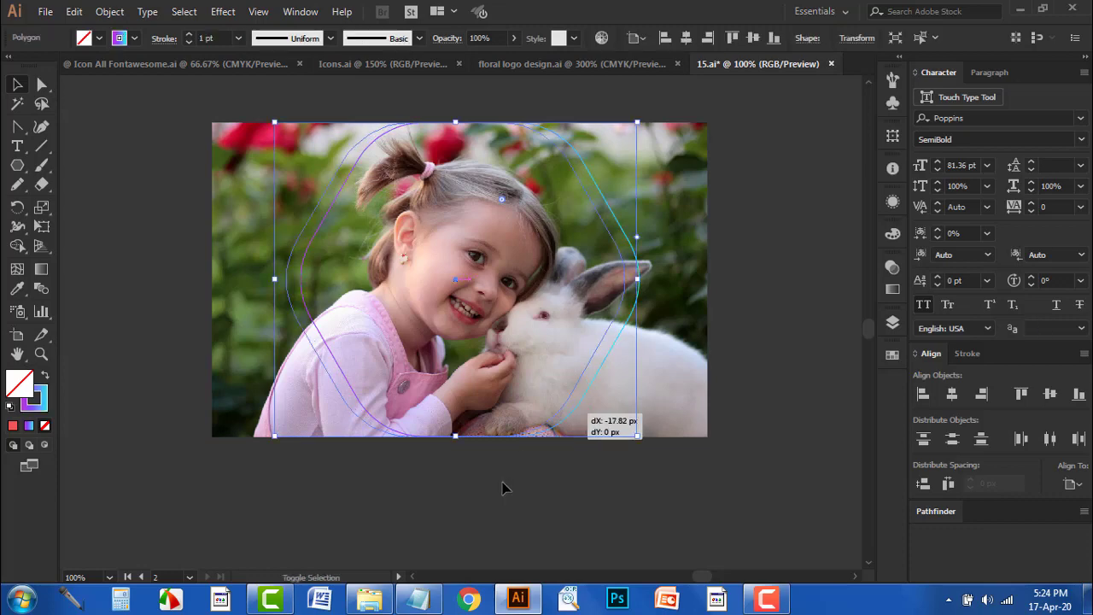
pyautogui.moveTo(504, 496); pyautogui.dragTo(420, 437)
pyautogui.rightClick(389, 239)
# Clip the photo into the hexagon and center it horizontally and vertically on the gradient hexagon
pyautogui.click(541, 362)
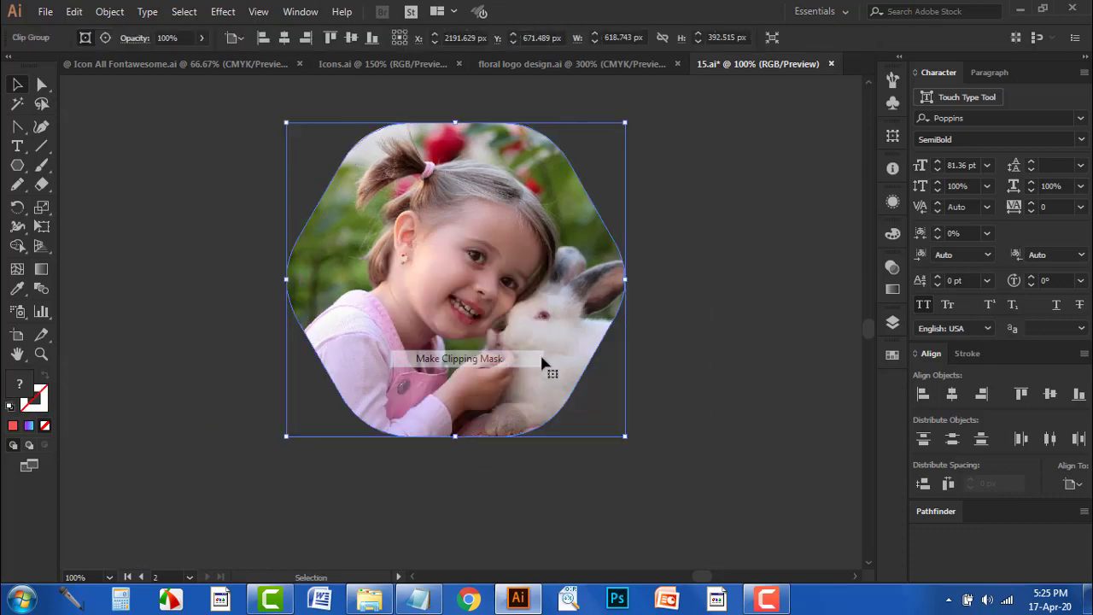
pyautogui.scroll(-2, 752, 346)
pyautogui.scroll(-1, 598, 350)
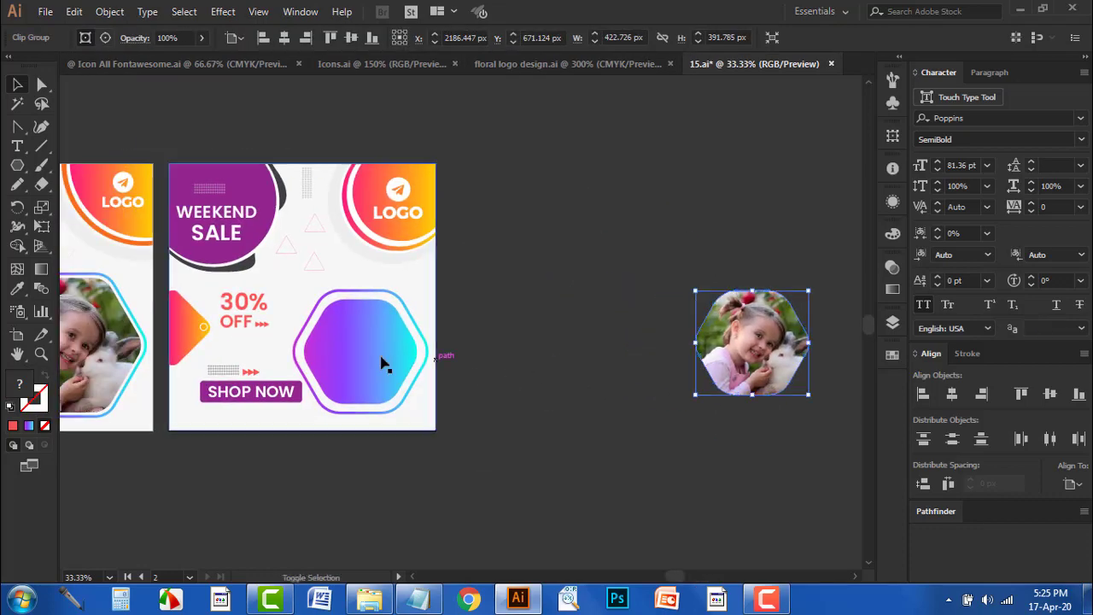
pyautogui.keyDown('shift'); pyautogui.click(383, 364); pyautogui.keyUp('shift')
pyautogui.click(952, 393)
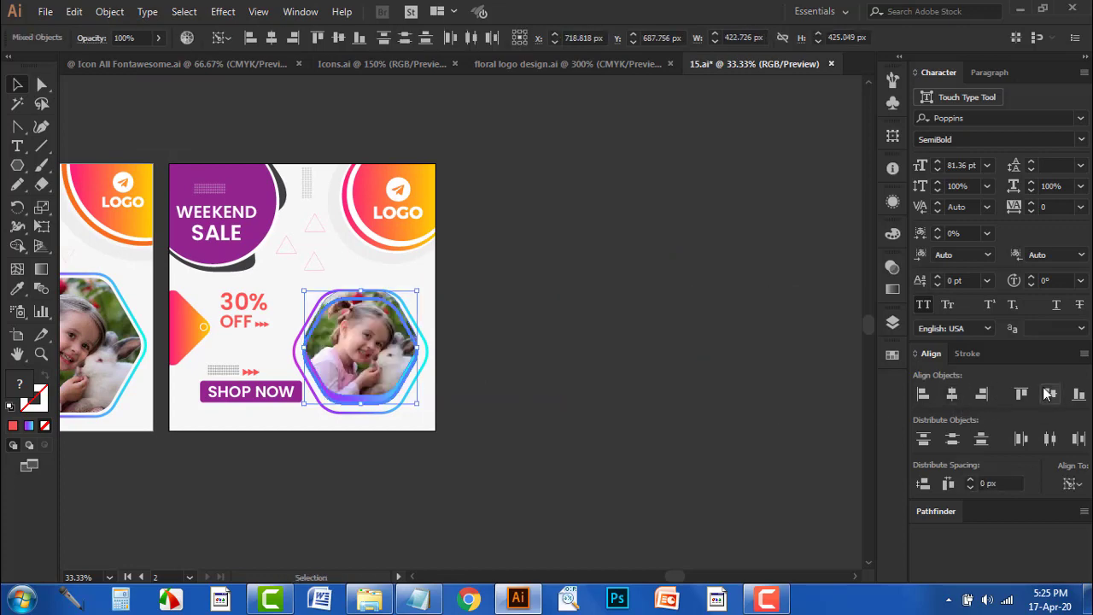
pyautogui.click(1049, 393)
# Enlarge the clipped hexagon photo slightly around its centre
pyautogui.click(736, 371)
pyautogui.scroll(1, 546, 390)
pyautogui.scroll(1, 527, 394)
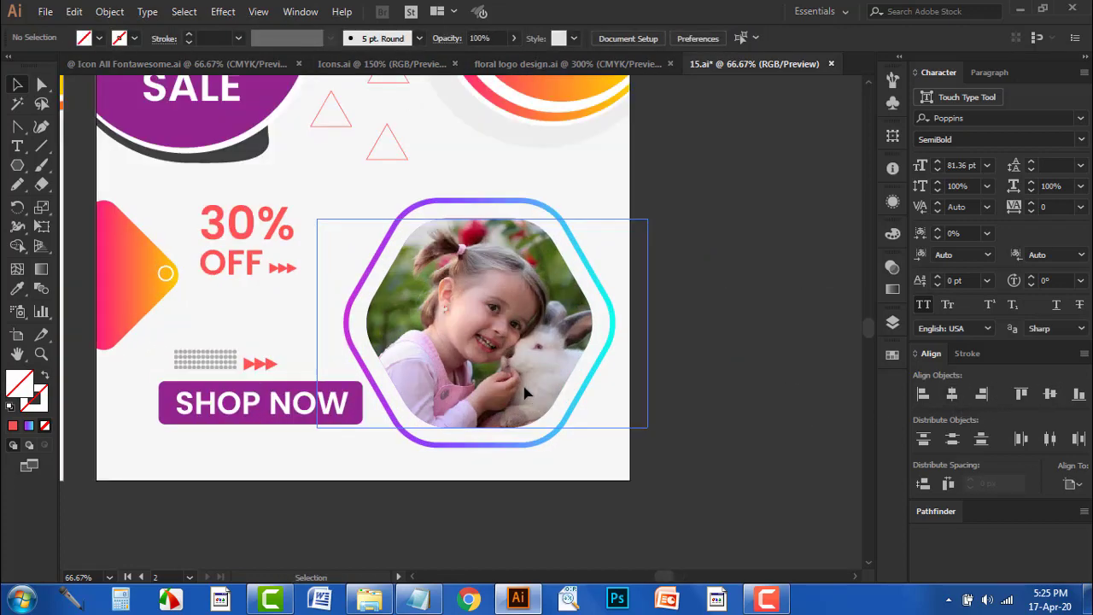
pyautogui.click(551, 443)
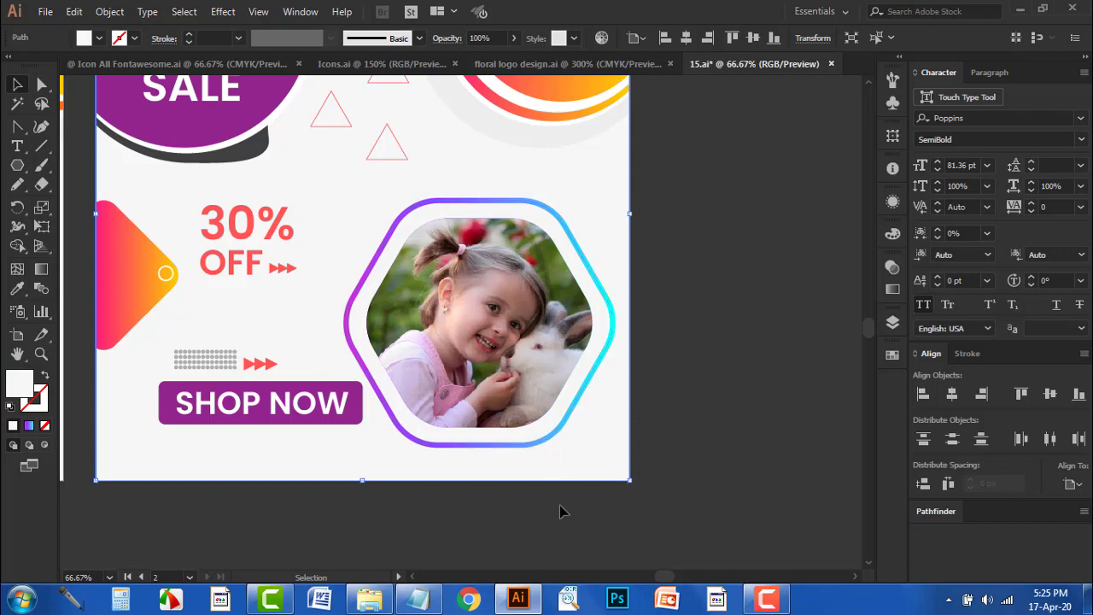
pyautogui.moveTo(528, 505); pyautogui.dragTo(468, 481)
pyautogui.click(508, 445)
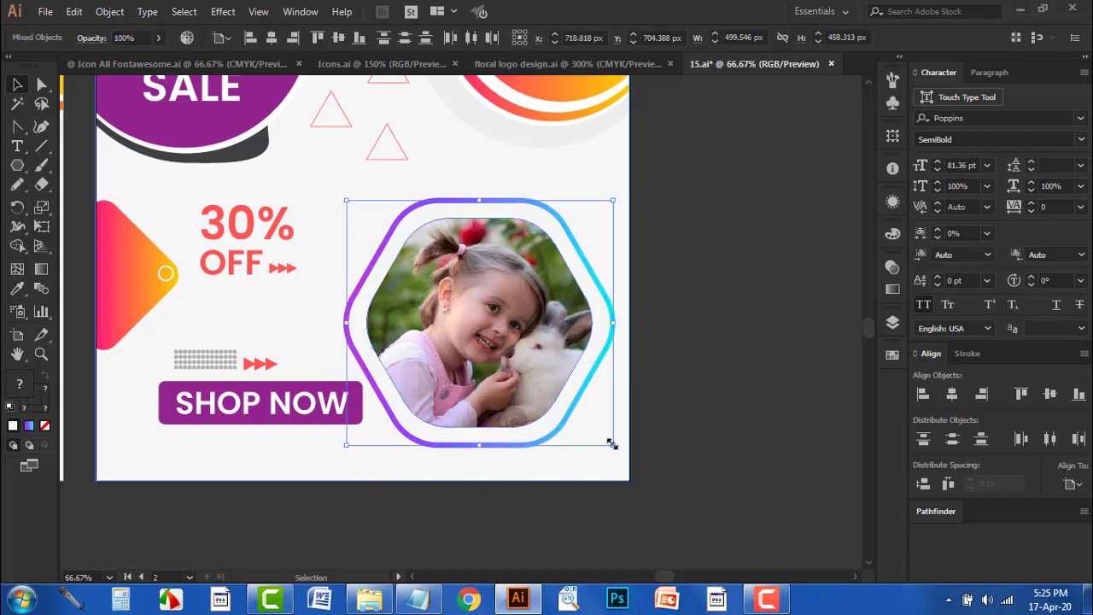
pyautogui.moveTo(612, 444); pyautogui.dragTo(623, 453)
# Enlarge the hexagon photo further to fill the gradient ring and check the whole banner
pyautogui.click(508, 525)
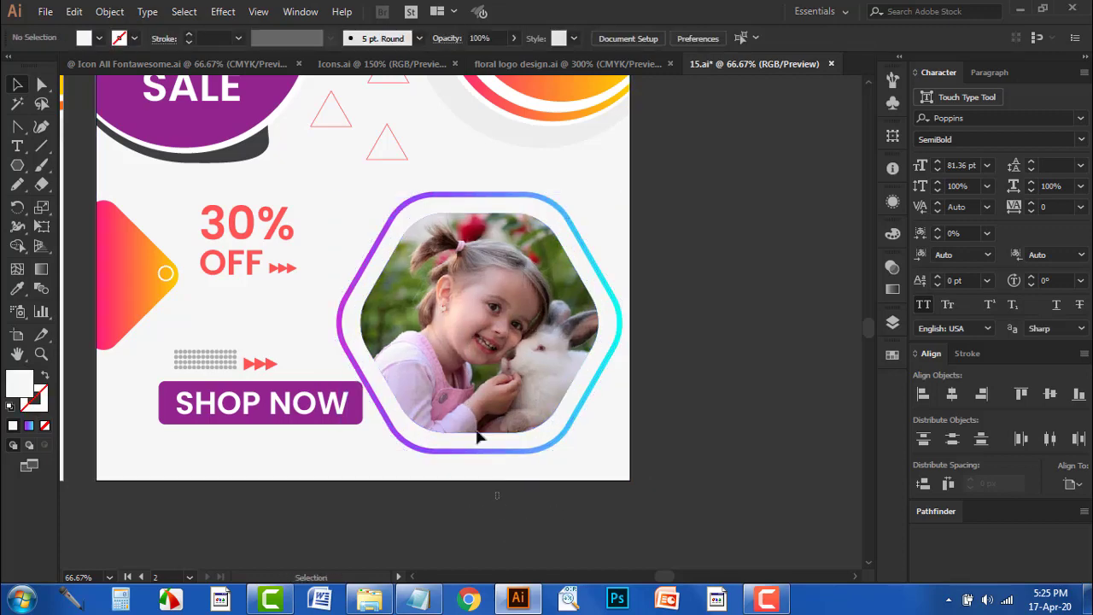
pyautogui.click(478, 437)
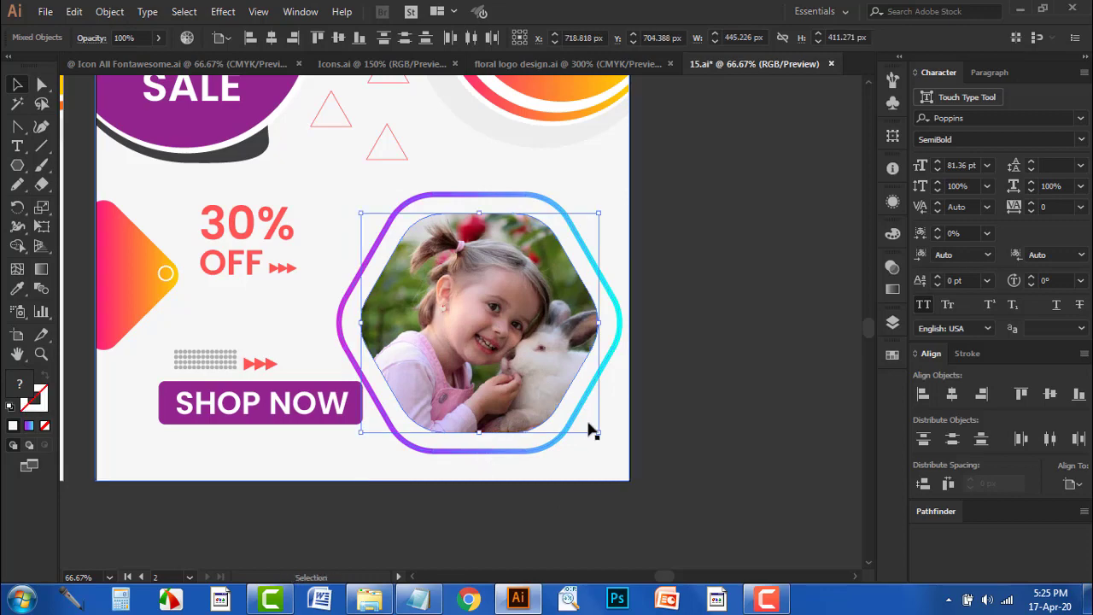
pyautogui.moveTo(593, 433); pyautogui.dragTo(607, 440)
pyautogui.click(731, 424)
pyautogui.hotkey('ctrl', '-')
pyautogui.moveTo(685, 249)
pyautogui.mouseDown()
pyautogui.moveTo(595, 313)
pyautogui.moveTo(609, 402)
pyautogui.mouseUp()
pyautogui.click(712, 407)
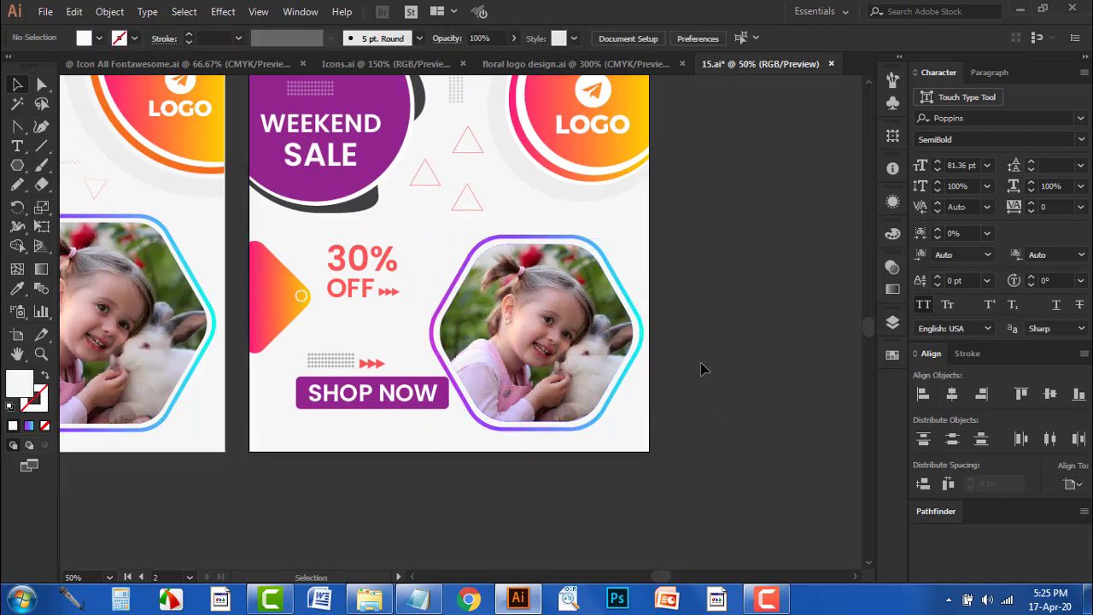
# Raise the hexagon photo about 35 px
pyautogui.scroll(3, 700, 369)
pyautogui.scroll(1, 722, 358)
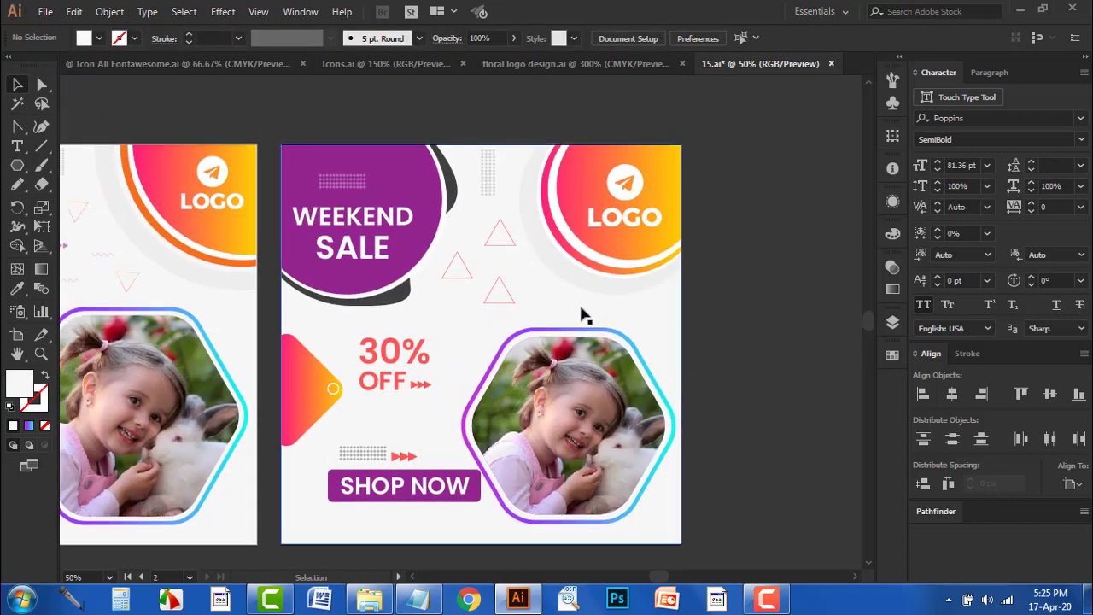
pyautogui.moveTo(601, 389); pyautogui.dragTo(601, 373)
pyautogui.hotkey('ctrl', 'shift', 'a')
pyautogui.moveTo(541, 279)
pyautogui.mouseDown()
pyautogui.moveTo(592, 330)
pyautogui.moveTo(558, 383)
pyautogui.mouseUp()
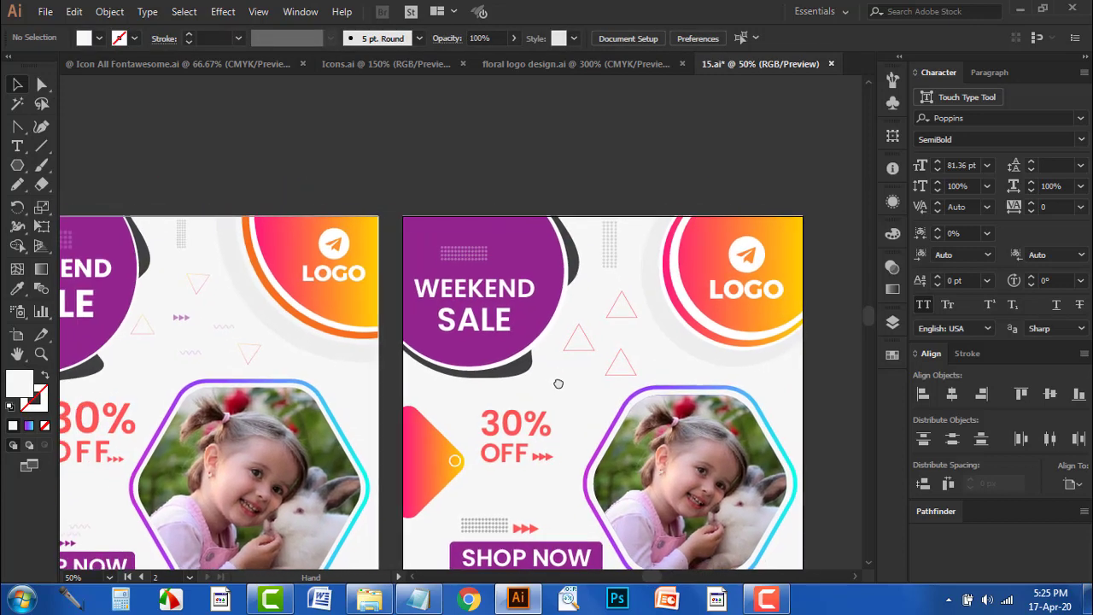
# Rotate one small triangle 180° and rearrange the triangles near the top
pyautogui.click(625, 307)
pyautogui.moveTo(647, 333); pyautogui.dragTo(601, 287)
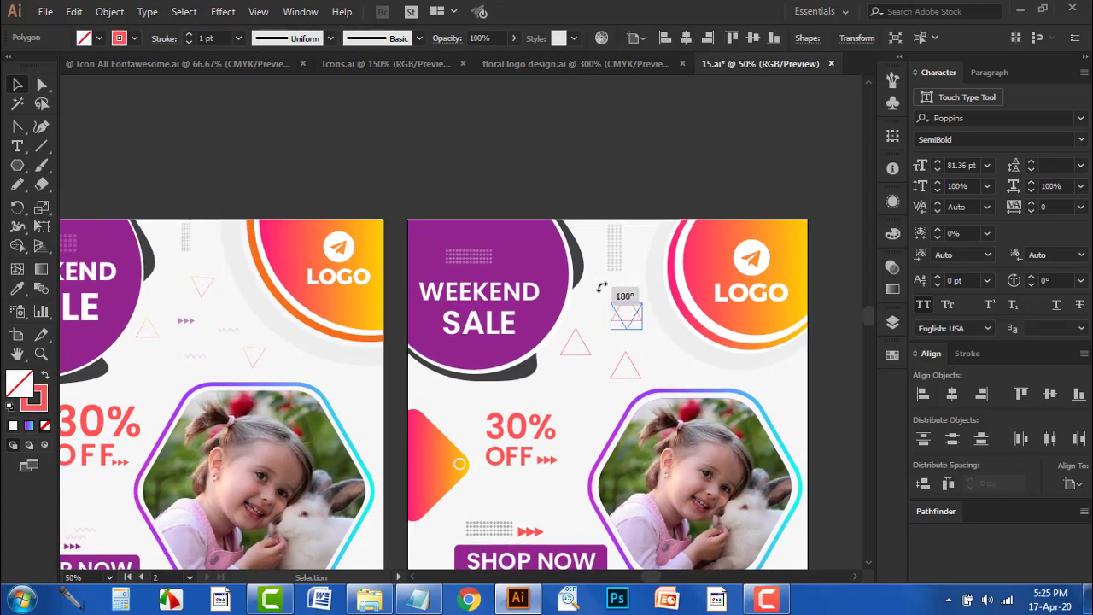
pyautogui.moveTo(632, 323); pyautogui.dragTo(628, 309)
pyautogui.hotkey('ctrl', 'shift', 'a')
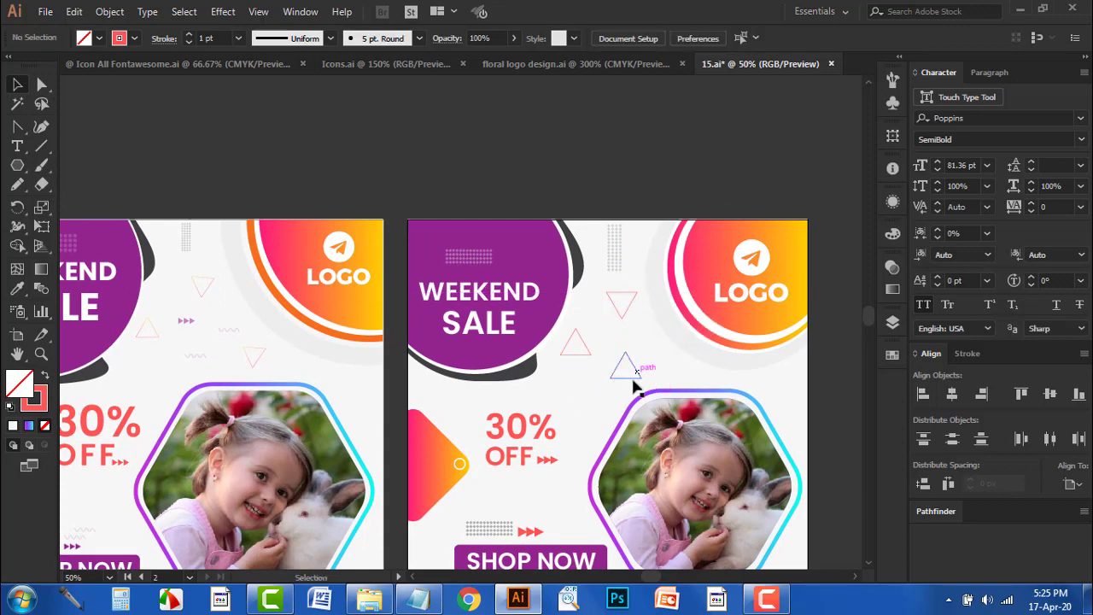
pyautogui.moveTo(635, 379); pyautogui.dragTo(662, 379)
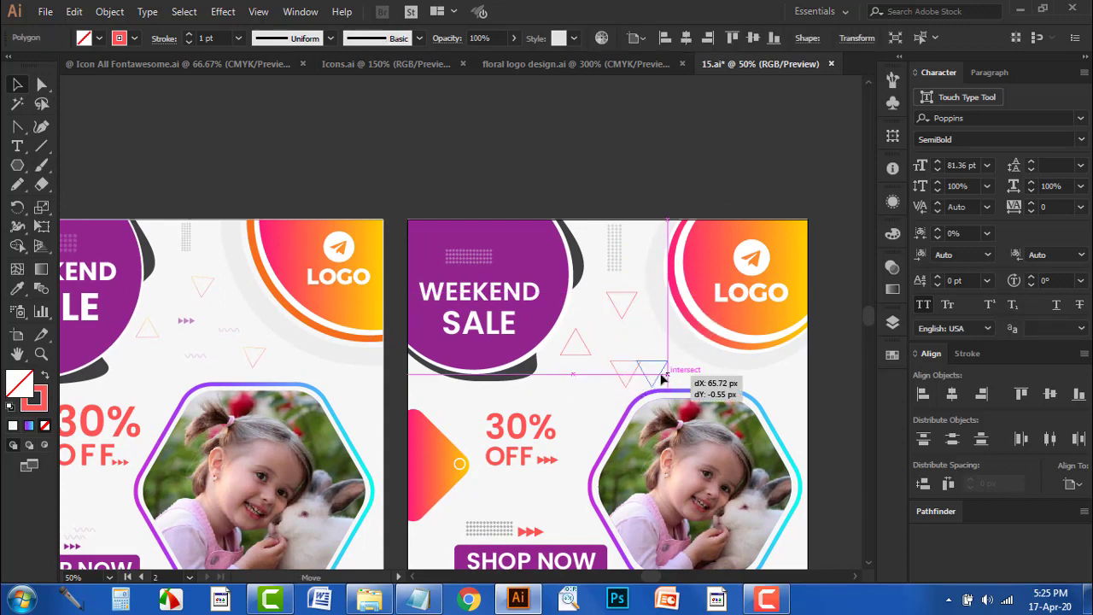
# Lower the three triangles' opacity and copy the arrows next to OFF up beside them
pyautogui.click(577, 345)
pyautogui.keyDown('shift'); pyautogui.click(622, 308); pyautogui.keyUp('shift')
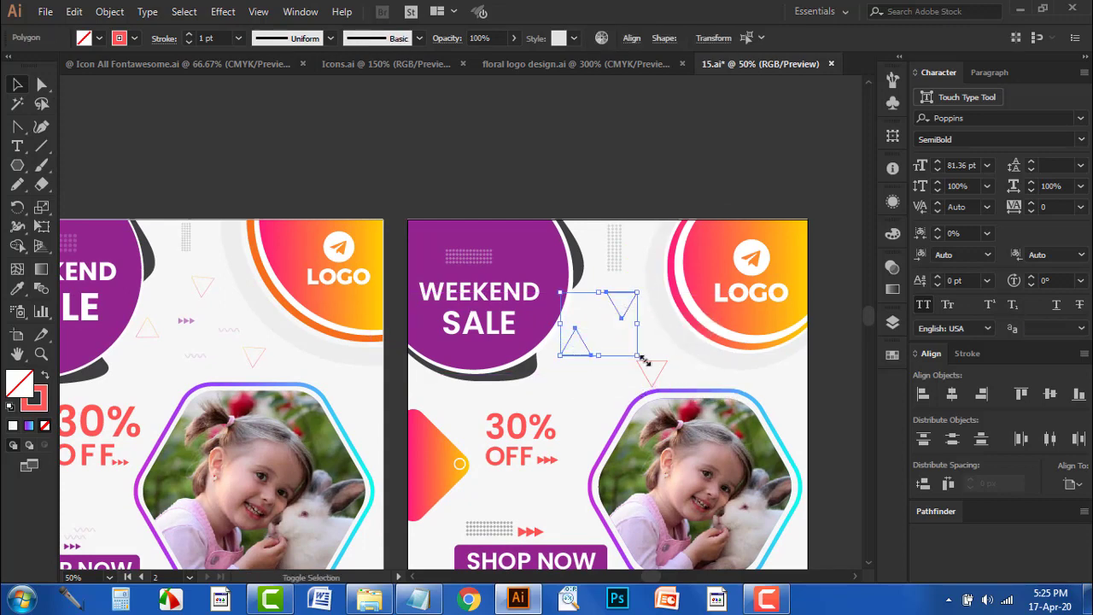
pyautogui.keyDown('shift'); pyautogui.click(651, 368); pyautogui.keyUp('shift')
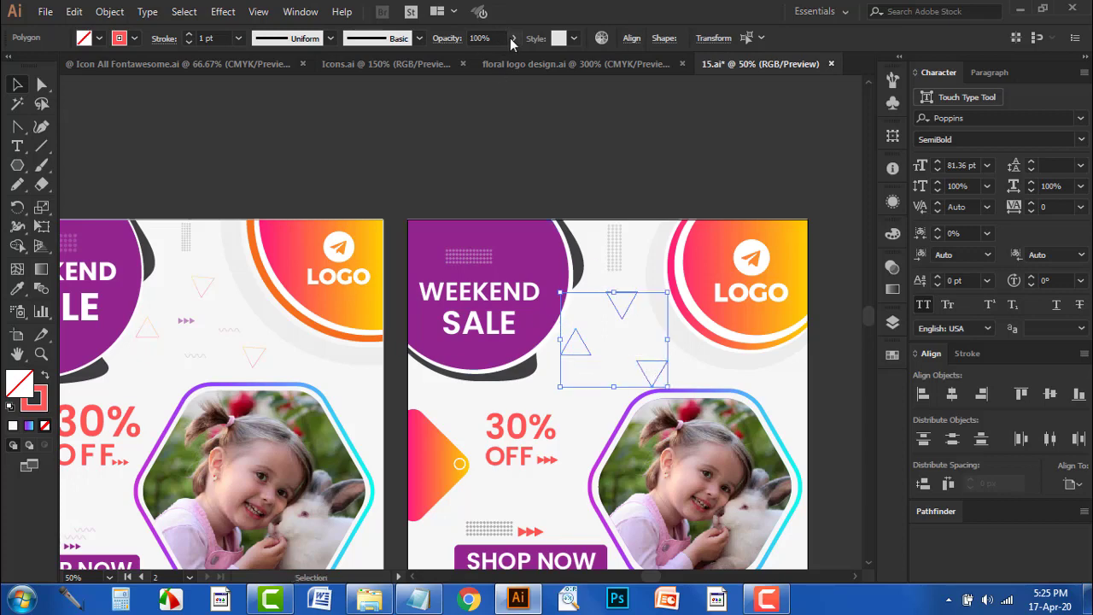
pyautogui.moveTo(511, 43); pyautogui.dragTo(481, 61)
pyautogui.click(480, 152)
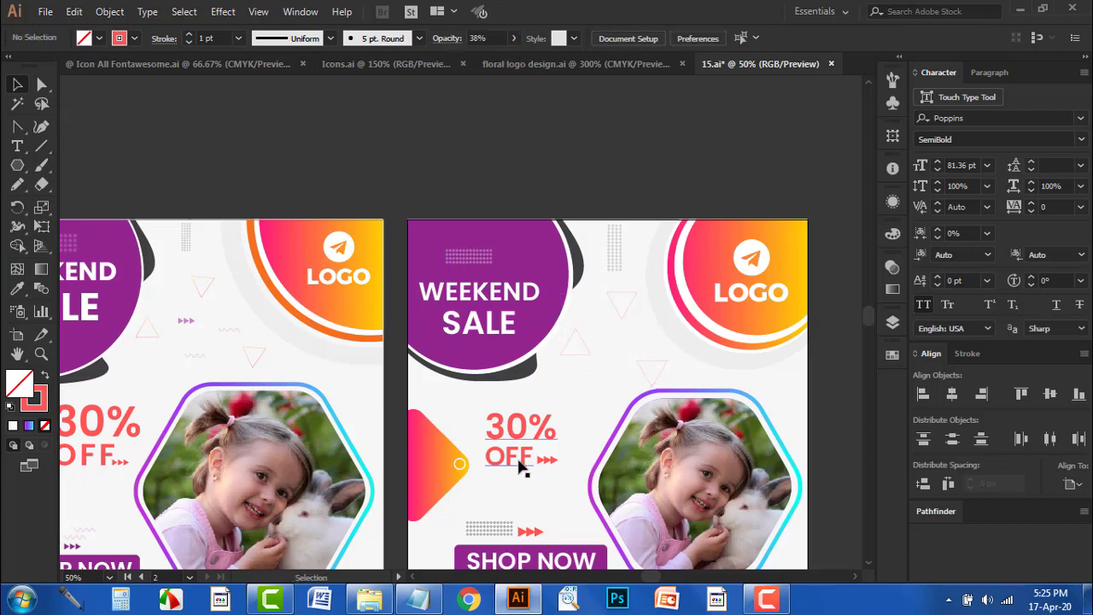
pyautogui.click(551, 465)
pyautogui.moveTo(540, 529); pyautogui.dragTo(624, 341)
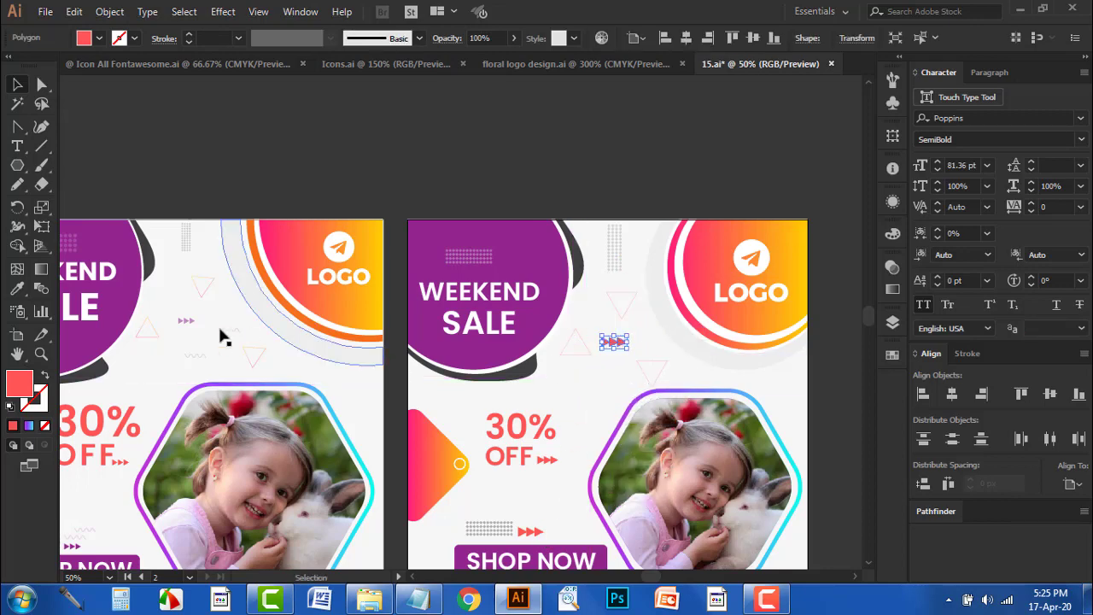
# Color the arrow copy purple with the Eyedropper and check its opacity
pyautogui.press('i')
pyautogui.click(124, 284)
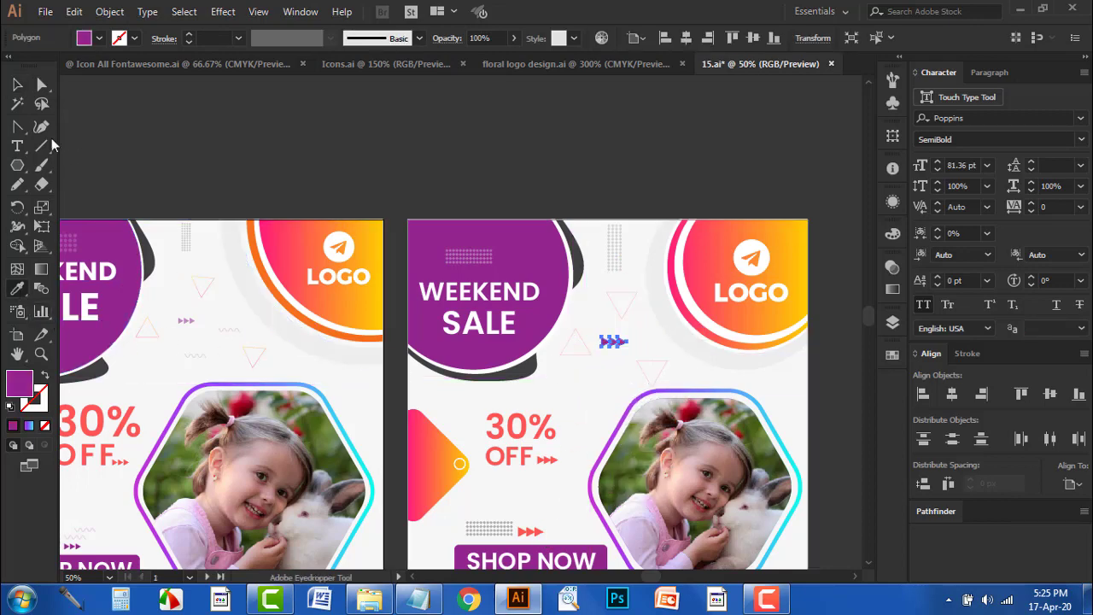
pyautogui.click(18, 85)
pyautogui.click(205, 159)
pyautogui.scroll(-2, 205, 159)
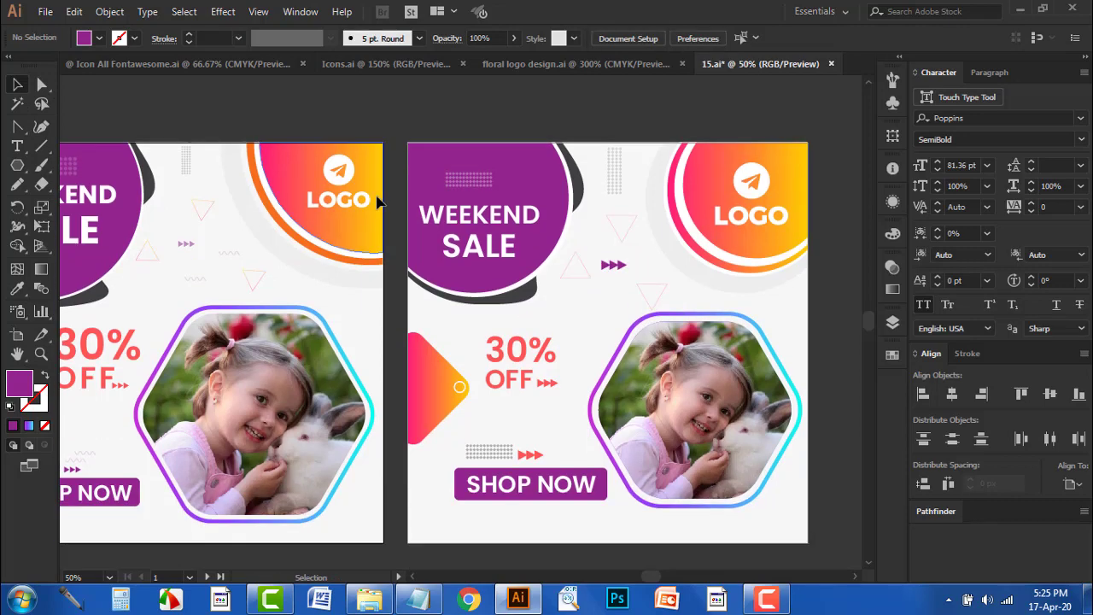
pyautogui.click(624, 268)
pyautogui.click(513, 39)
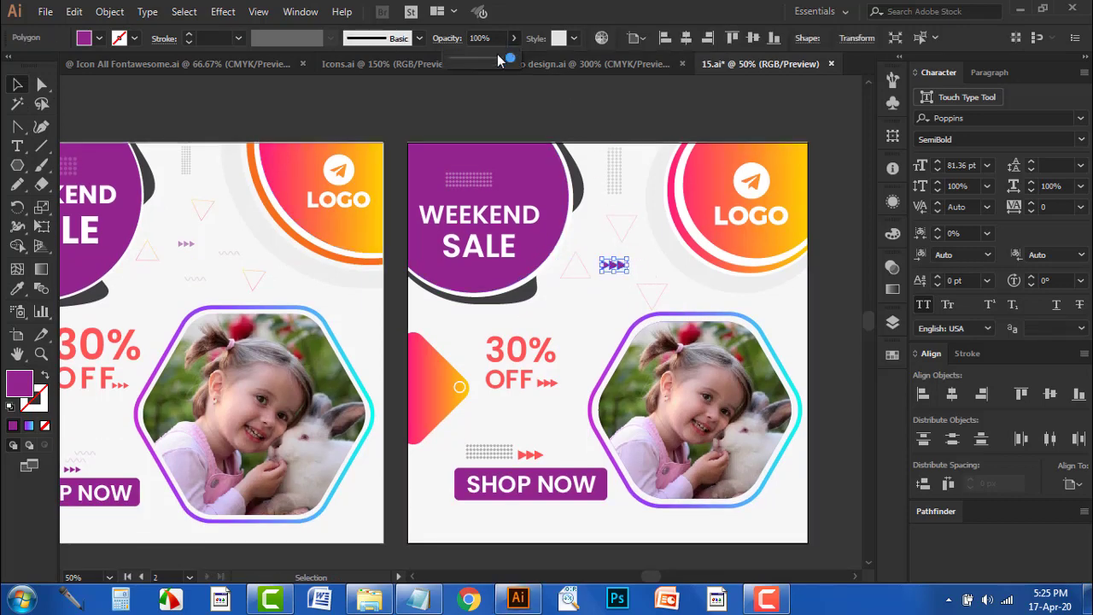
# Enlarge the 30% OFF text group
pyautogui.moveTo(554, 320)
pyautogui.mouseDown()
pyautogui.moveTo(658, 418)
pyautogui.moveTo(640, 451)
pyautogui.mouseUp()
pyautogui.scroll(-1, 639, 451)
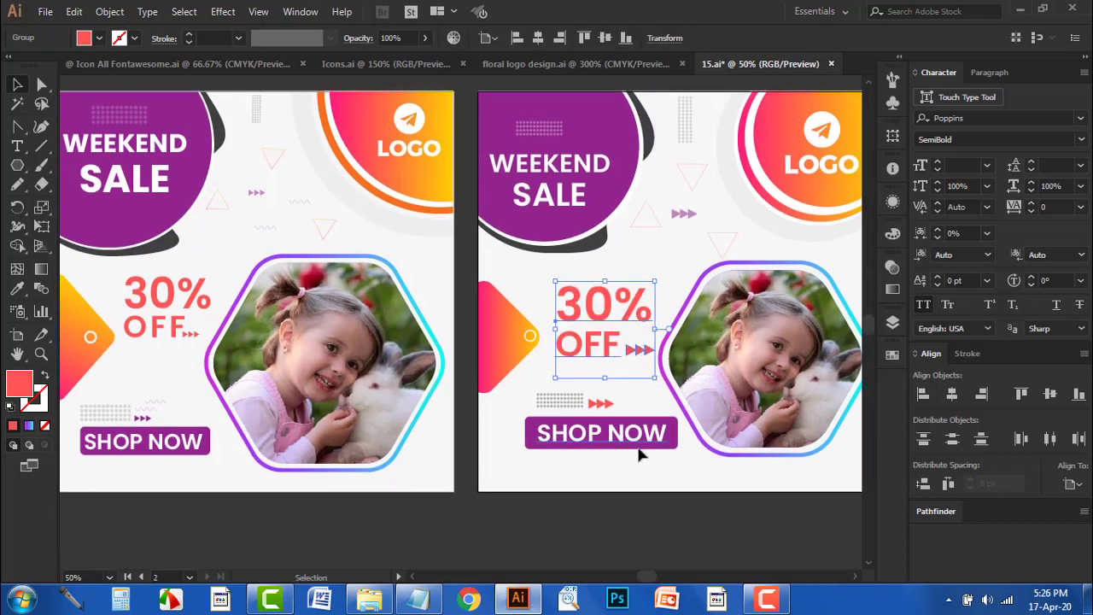
pyautogui.hotkey('ctrl', 'shift', 'a')
pyautogui.moveTo(639, 410); pyautogui.dragTo(658, 388)
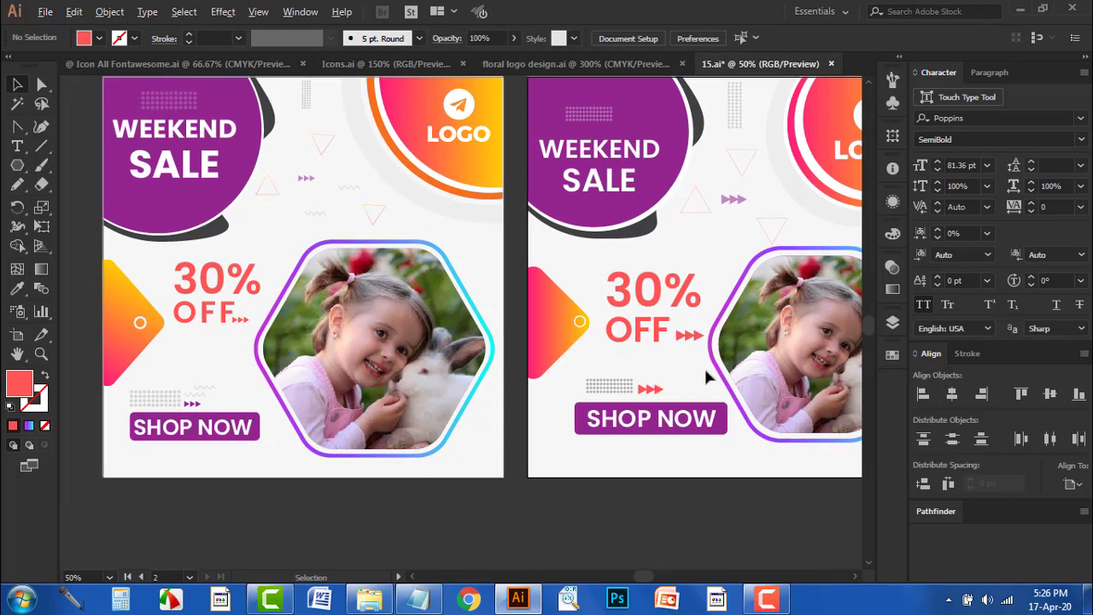
pyautogui.scroll(1, 705, 377)
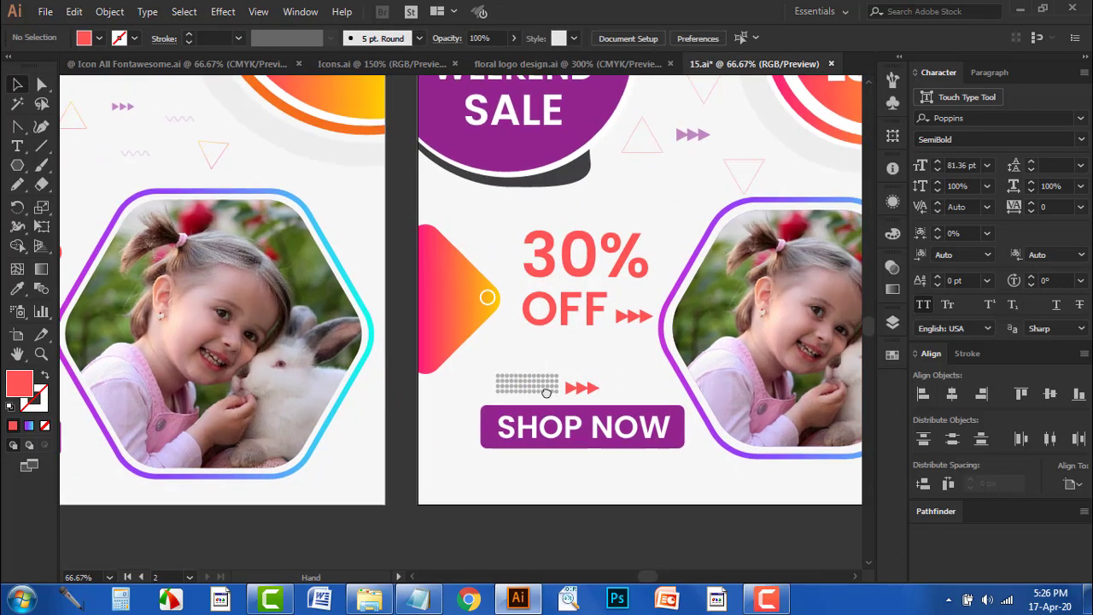
# Give the red arrows above SHOP NOW the button's purple fill
pyautogui.moveTo(583, 410); pyautogui.dragTo(484, 393)
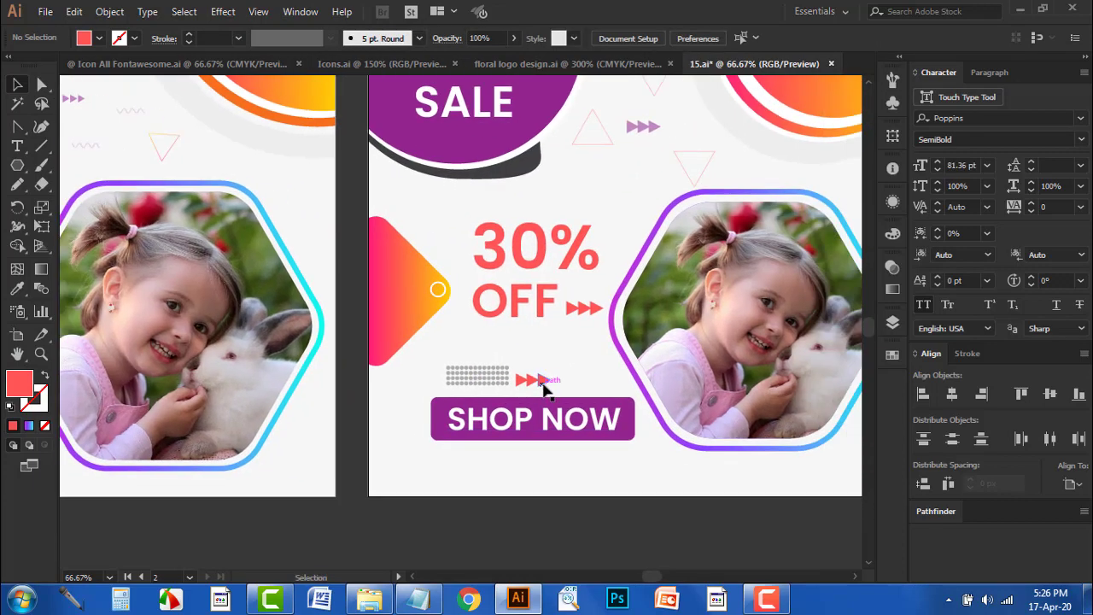
pyautogui.click(546, 379)
pyautogui.click(18, 289)
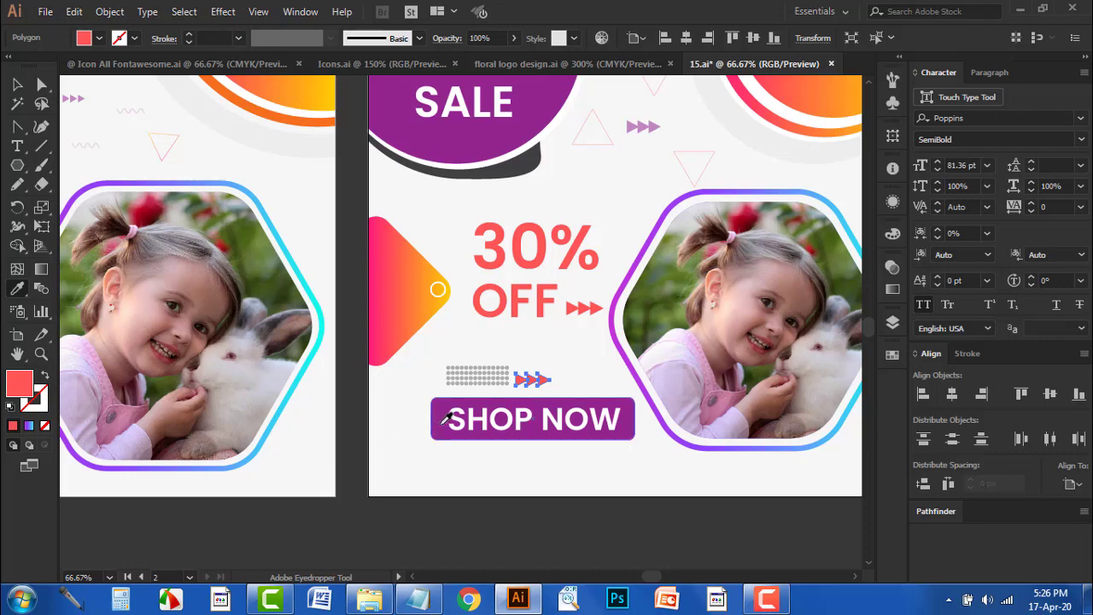
pyautogui.click(439, 419)
pyautogui.hotkey('ctrl', '-')
pyautogui.hotkey('ctrl', '-')
# Select both faint wavy lines and move them onto the second banner
pyautogui.click(17, 83)
pyautogui.click(142, 166)
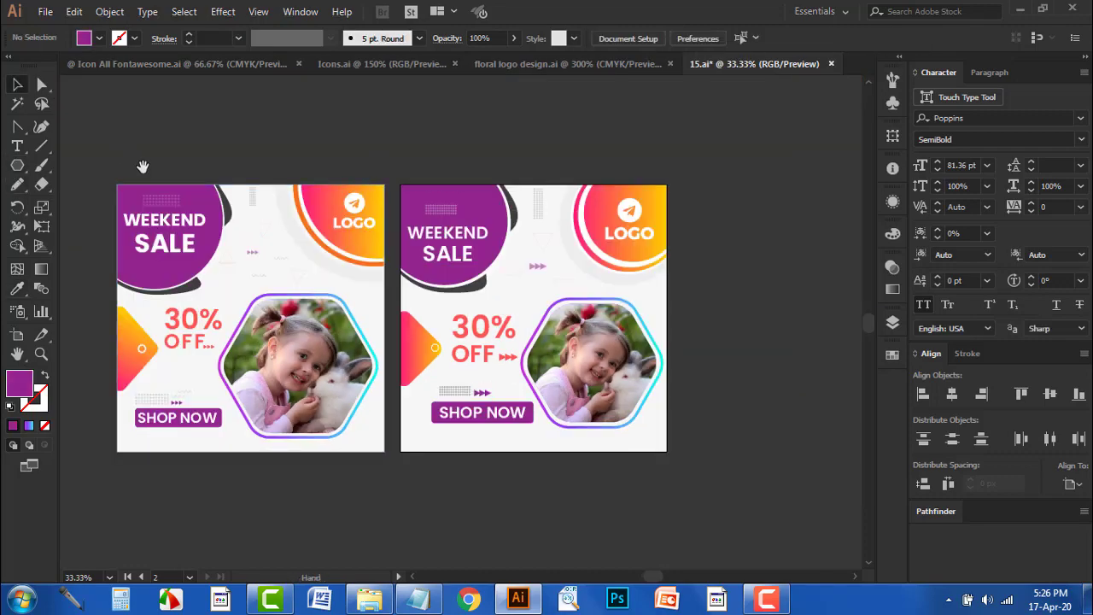
pyautogui.hscroll(-1, 256, 213)
pyautogui.scroll(3, 316, 273)
pyautogui.click(289, 265)
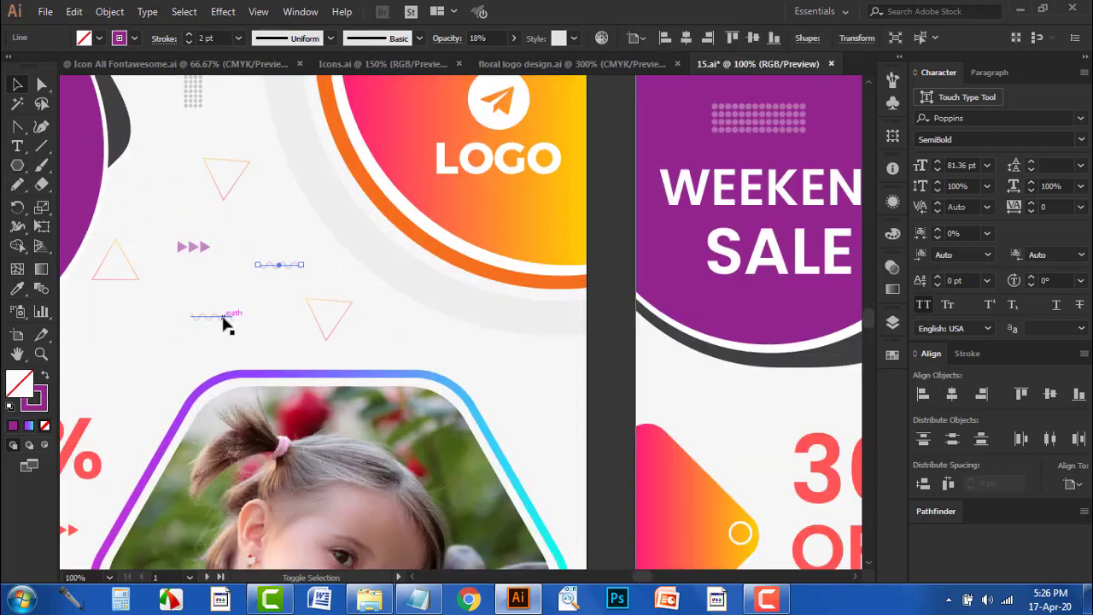
pyautogui.keyDown('shift'); pyautogui.click(221, 317); pyautogui.keyUp('shift')
pyautogui.scroll(-2, 220, 321)
pyautogui.scroll(1, 231, 310)
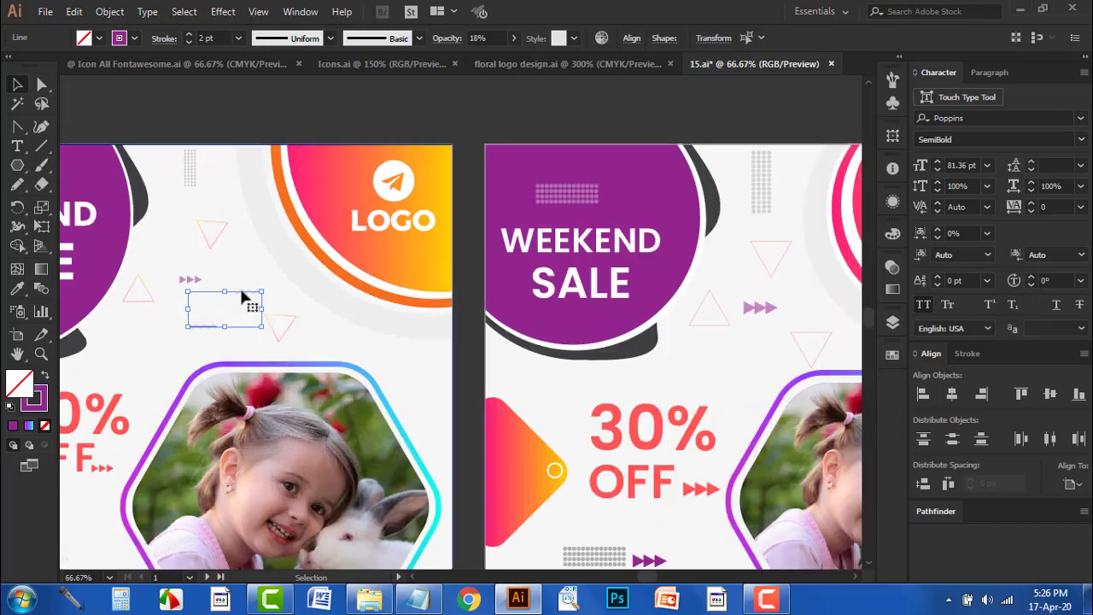
pyautogui.moveTo(244, 305)
pyautogui.mouseDown()
pyautogui.moveTo(427, 308)
pyautogui.moveTo(754, 371)
pyautogui.moveTo(747, 375)
pyautogui.mouseUp()
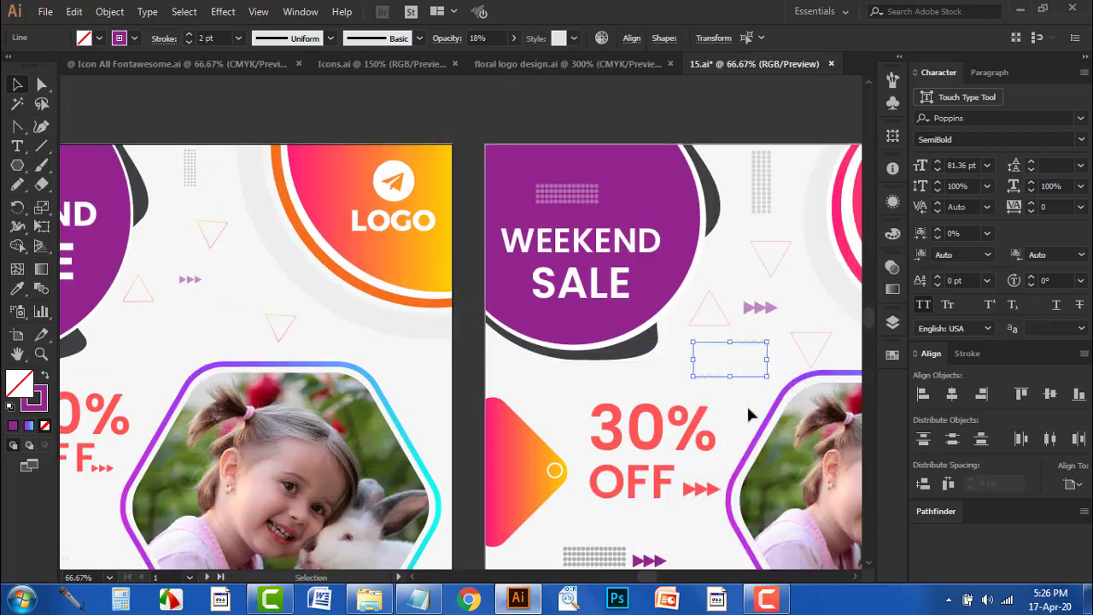
# Position the small wavy line beside the arrows and triangles on the banner
pyautogui.hscroll(3, 649, 410)
pyautogui.scroll(-3, 559, 410)
pyautogui.hscroll(-3, 559, 410)
pyautogui.moveTo(731, 208); pyautogui.dragTo(670, 383)
pyautogui.hscroll(5, 458, 250)
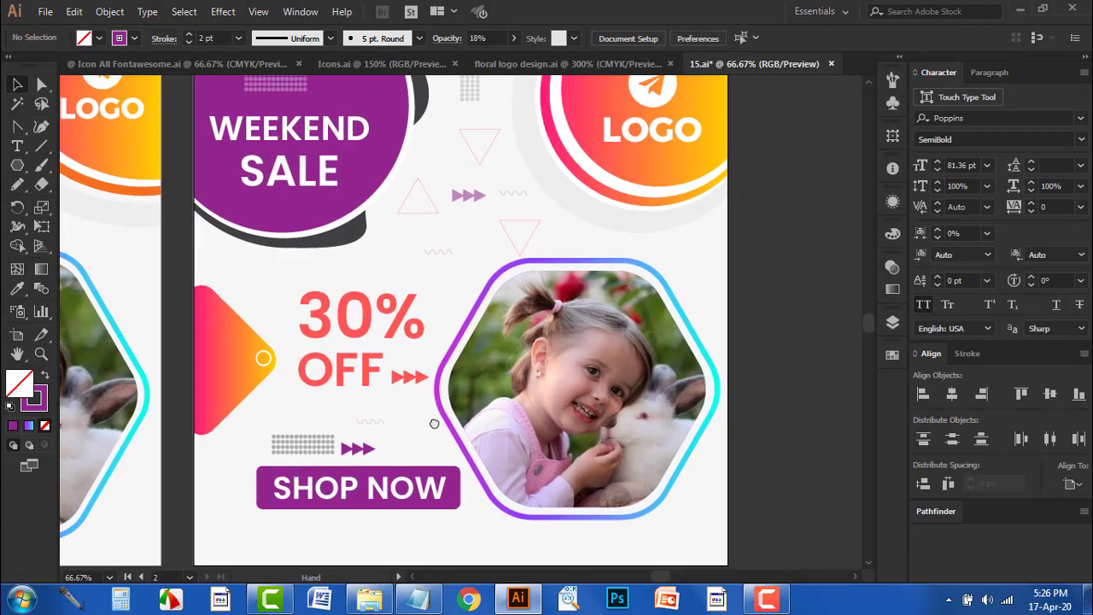
pyautogui.scroll(3, 457, 250)
pyautogui.scroll(2, 426, 324)
pyautogui.hscroll(-2, 427, 324)
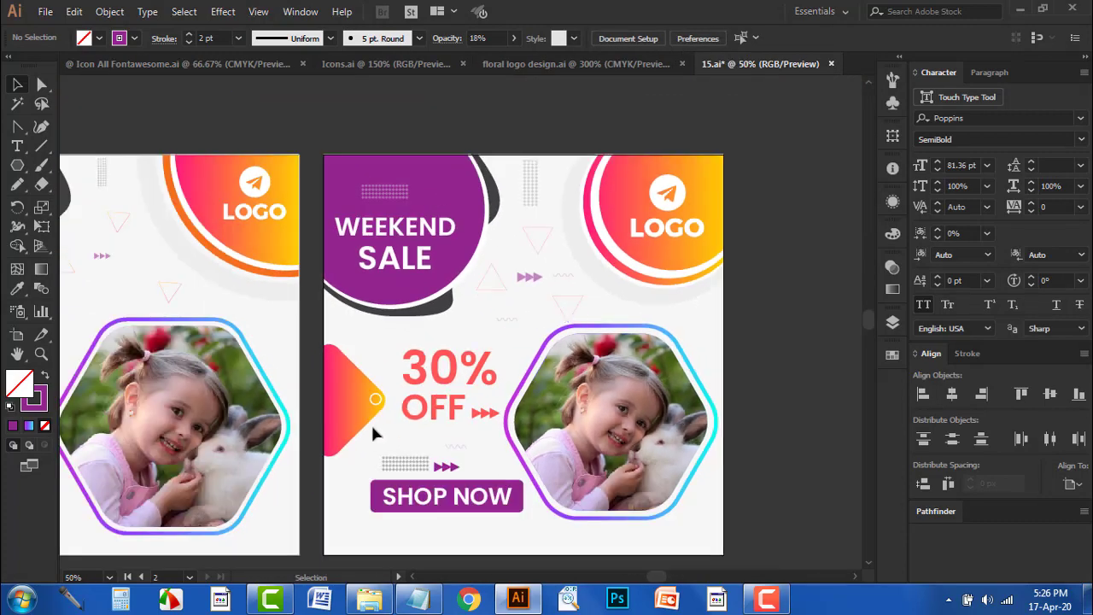
pyautogui.scroll(-2, 370, 422)
pyautogui.scroll(1, 589, 324)
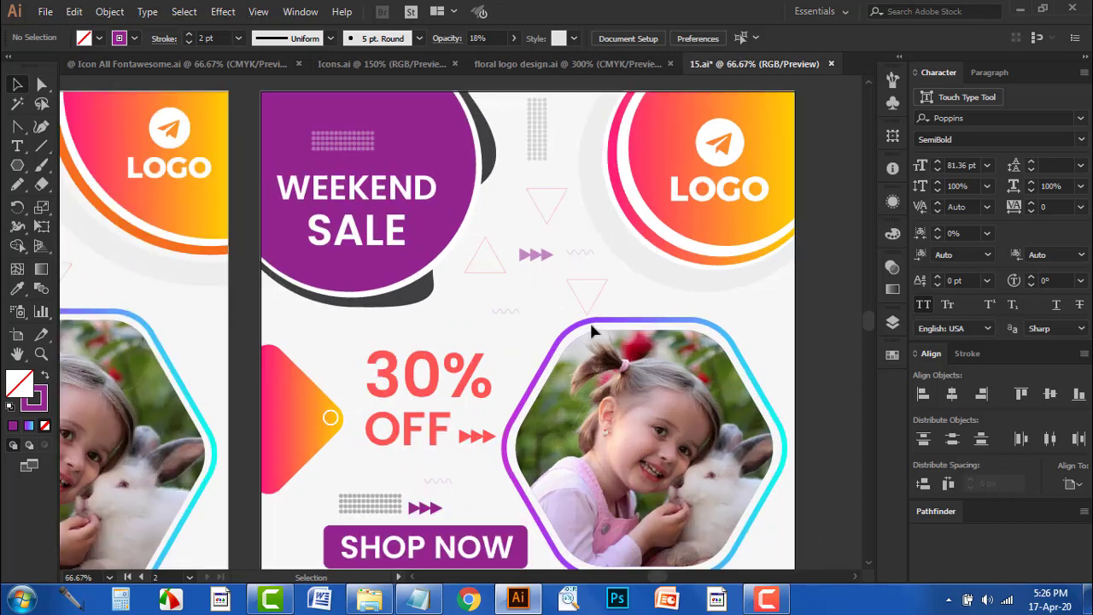
pyautogui.scroll(1, 580, 311)
pyautogui.scroll(3, 583, 310)
pyautogui.scroll(1, 550, 342)
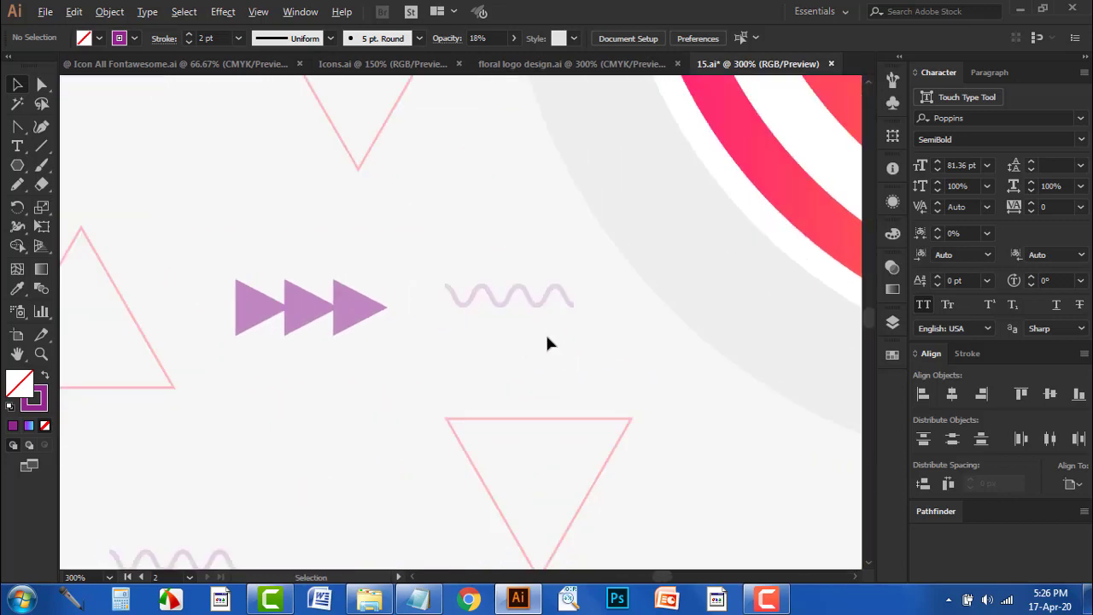
pyautogui.click(41, 146)
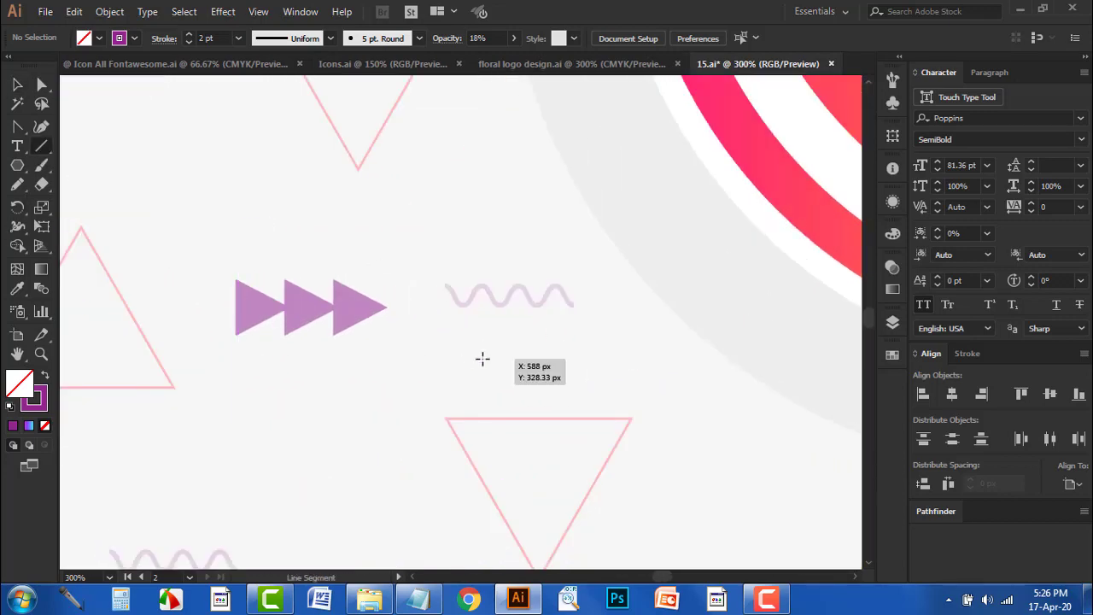
# Draw a short horizontal line and apply a smooth Zig Zag with 6 ridges and 4 px size
pyautogui.moveTo(418, 357); pyautogui.dragTo(547, 358)
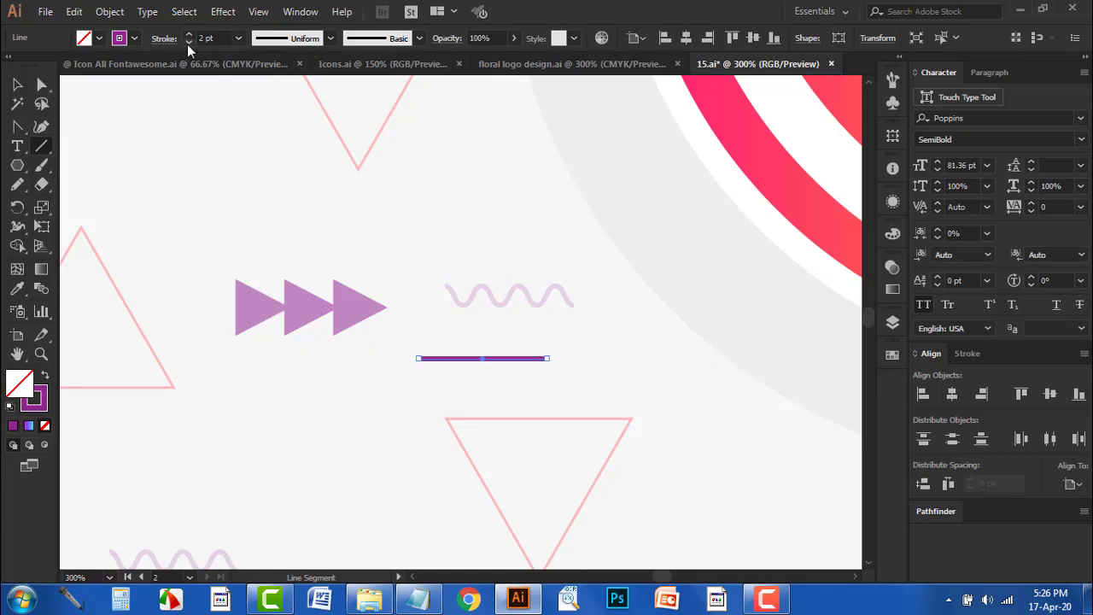
pyautogui.click(236, 12)
pyautogui.moveTo(273, 142)
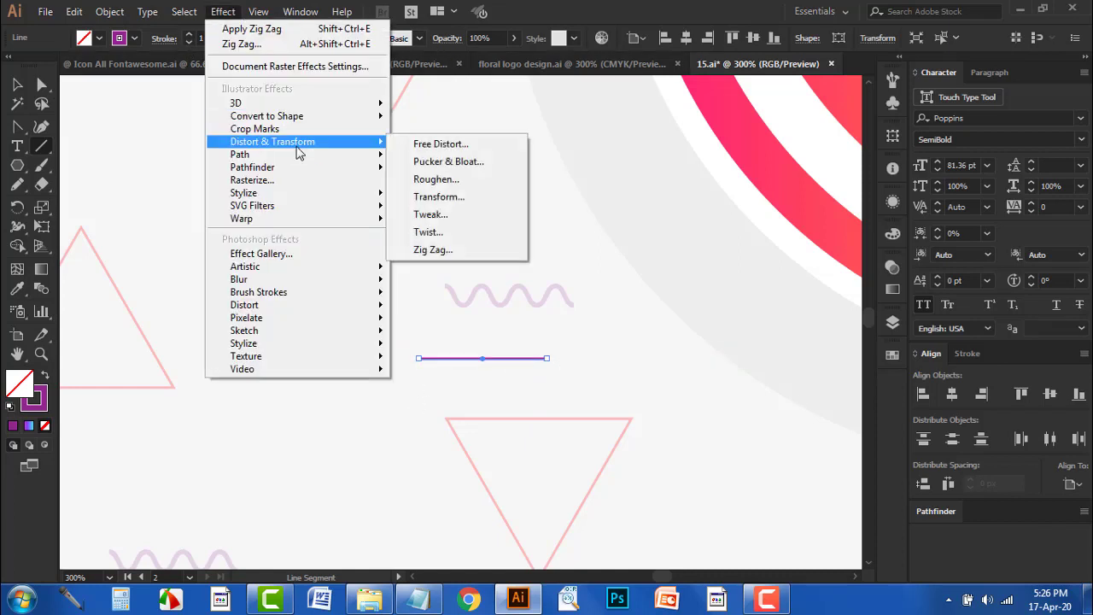
pyautogui.click(475, 251)
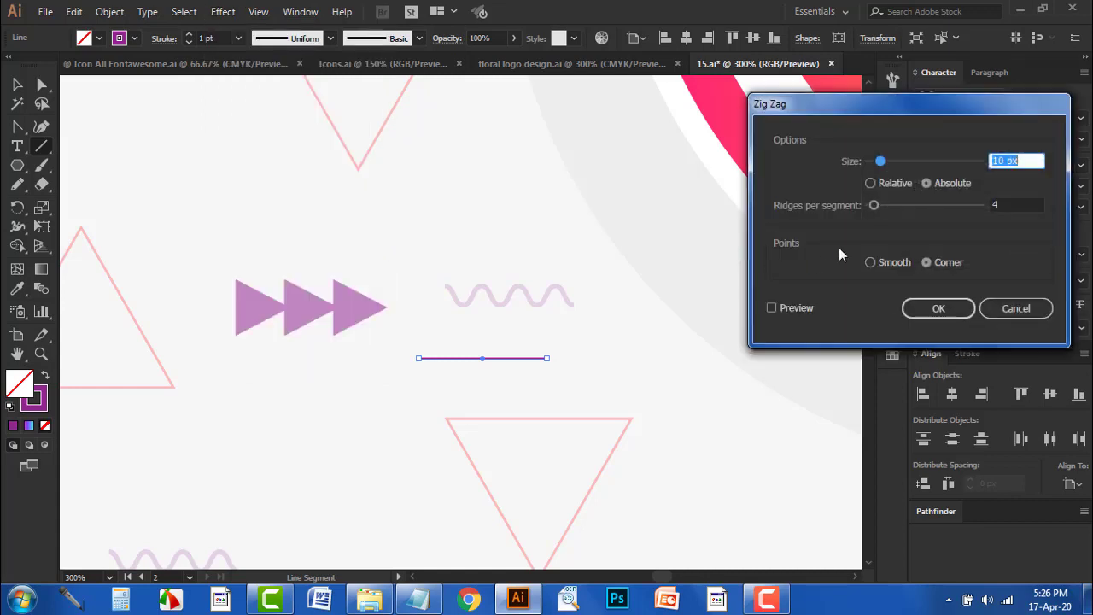
pyautogui.click(772, 308)
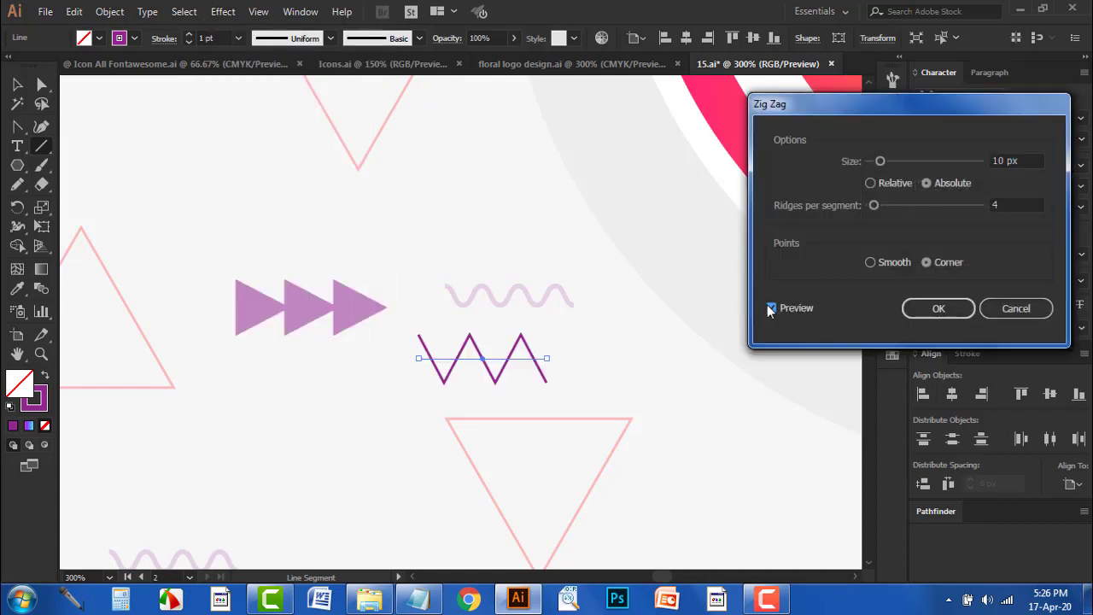
pyautogui.click(870, 263)
pyautogui.click(1003, 206)
pyautogui.press('Up')
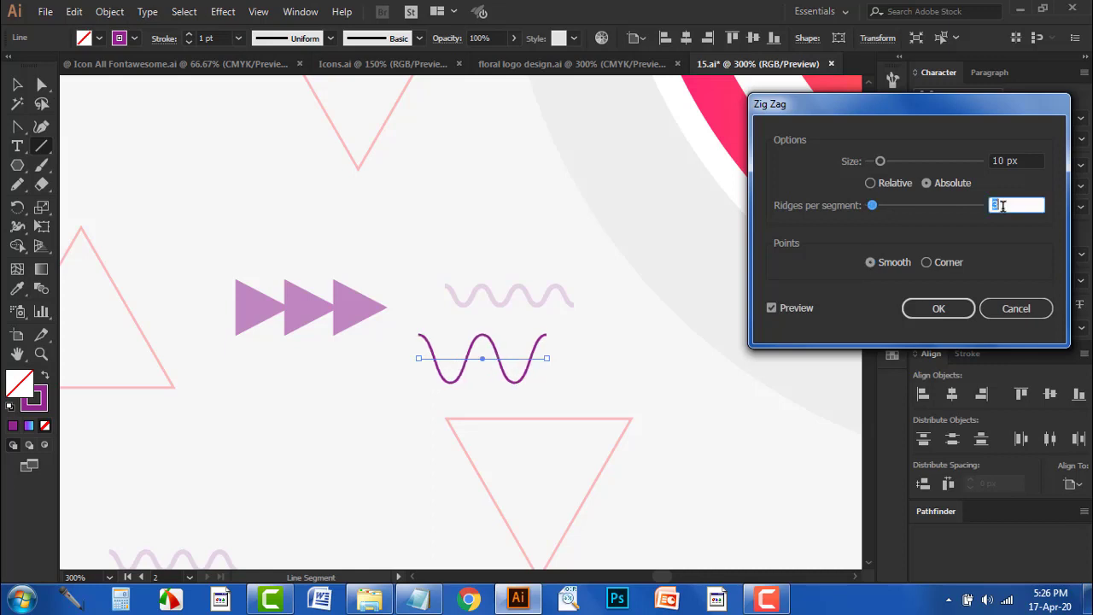
pyautogui.press('Up')
pyautogui.click(1006, 160)
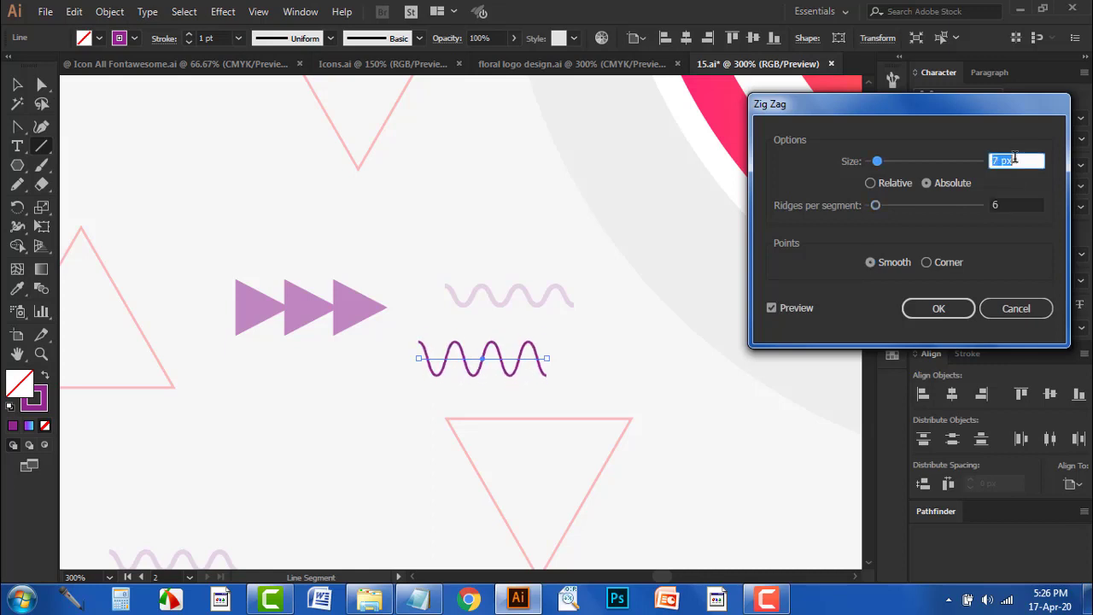
pyautogui.press('Down')
pyautogui.press('Down')
pyautogui.press('Down')
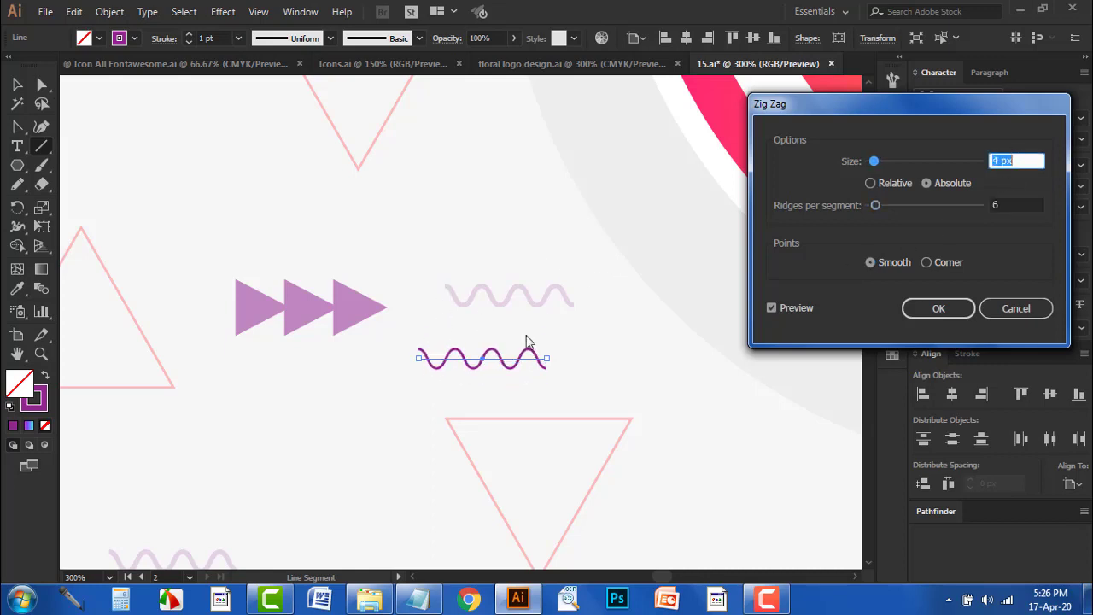
pyautogui.click(937, 323)
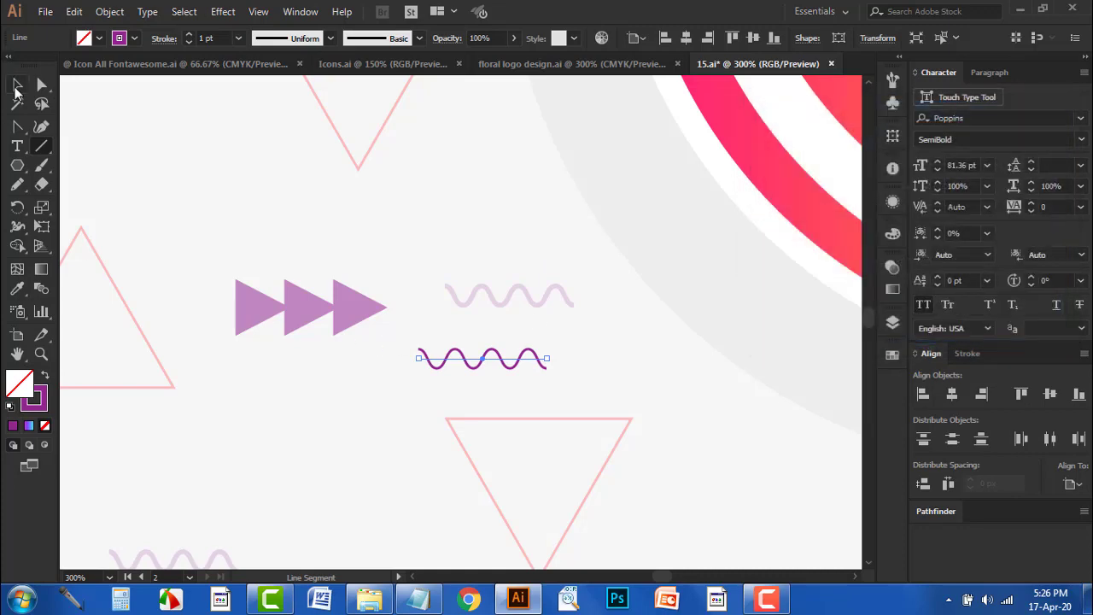
pyautogui.scroll(-3, 709, 380)
pyautogui.hscroll(-2, 805, 344)
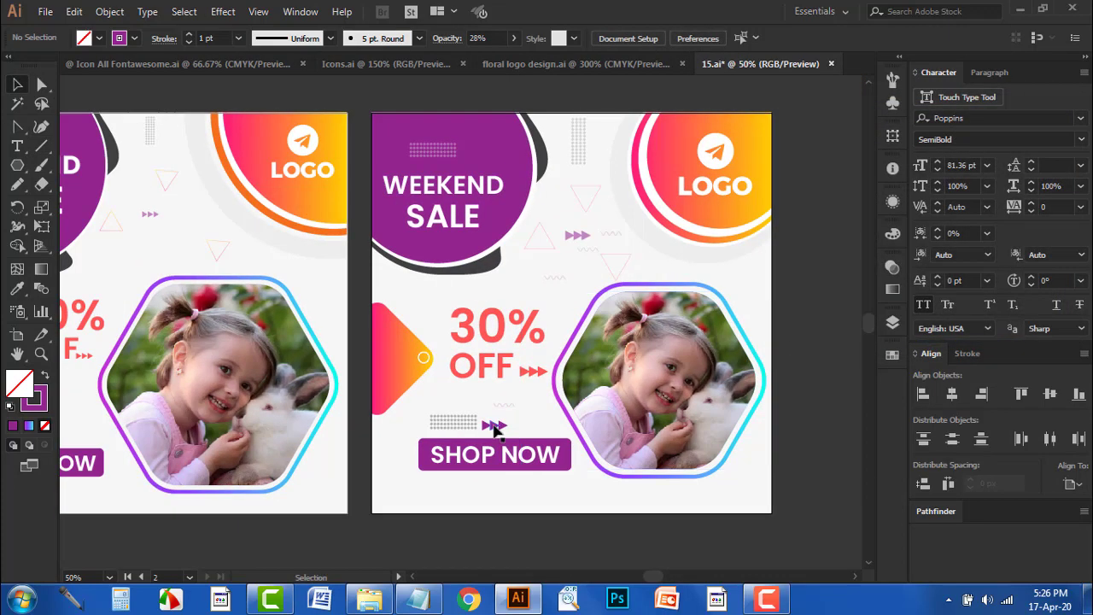
pyautogui.scroll(-1, 513, 420)
pyautogui.hscroll(-2, 483, 491)
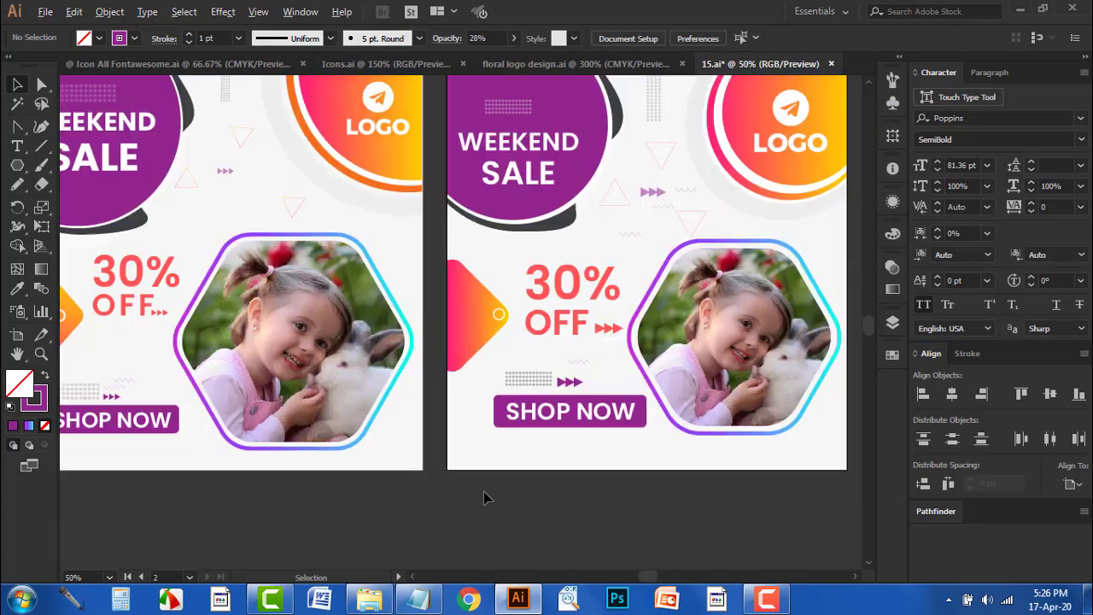
pyautogui.scroll(3, 483, 491)
pyautogui.scroll(3, 389, 292)
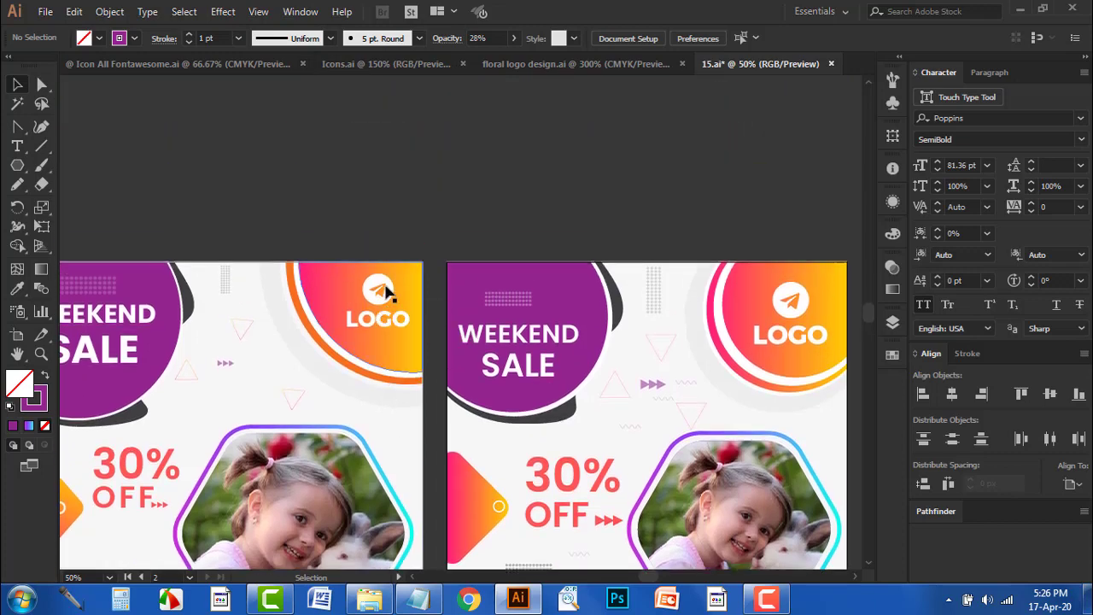
pyautogui.click(333, 275)
pyautogui.scroll(2, 305, 247)
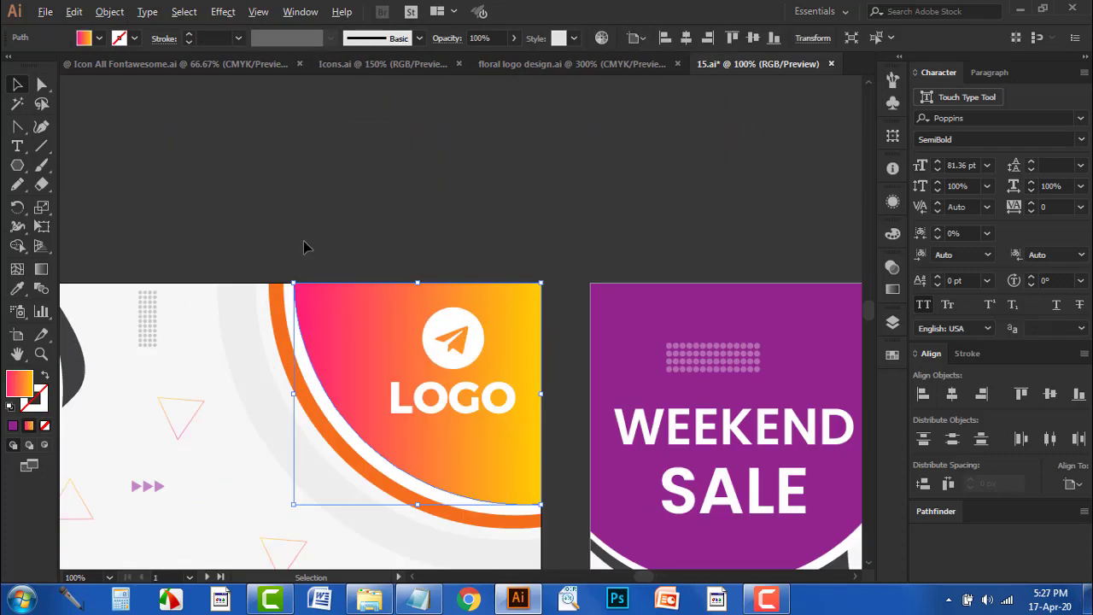
pyautogui.doubleClick(13, 386)
pyautogui.click(865, 151)
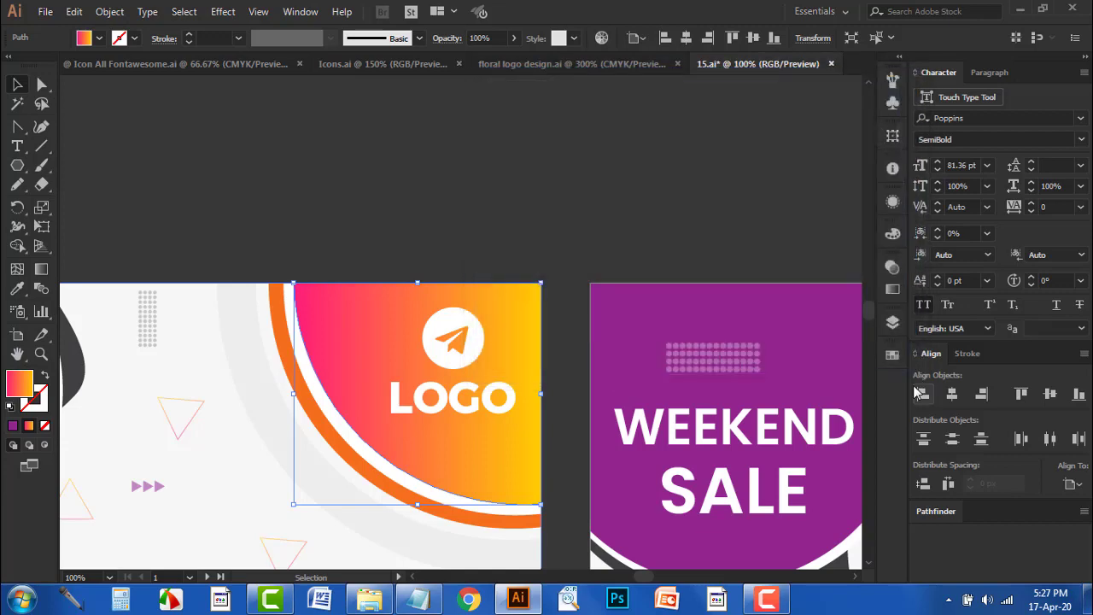
pyautogui.click(892, 292)
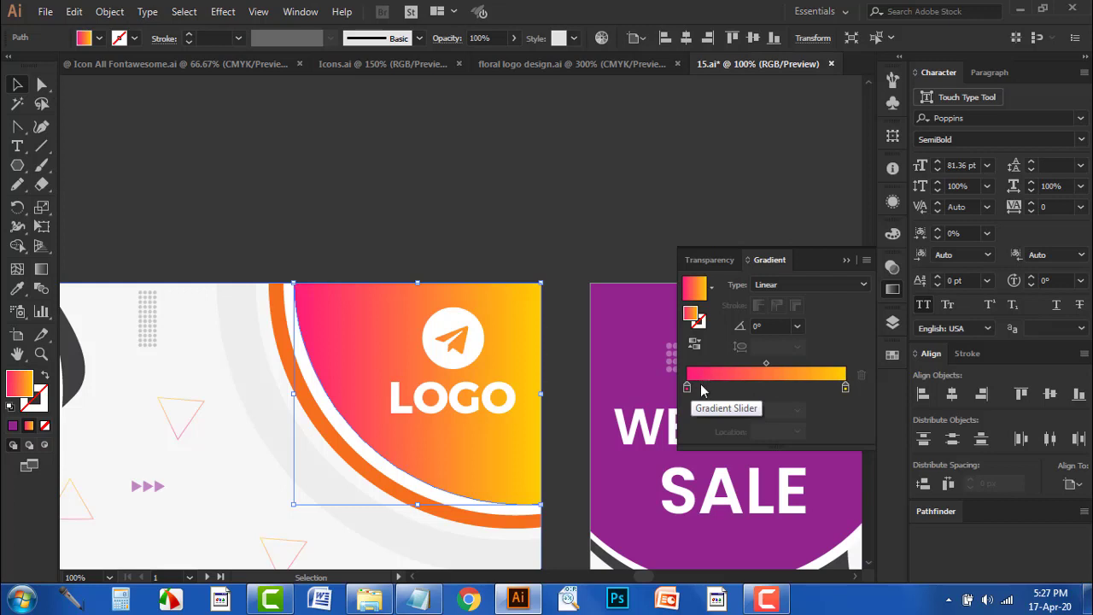
pyautogui.click(479, 249)
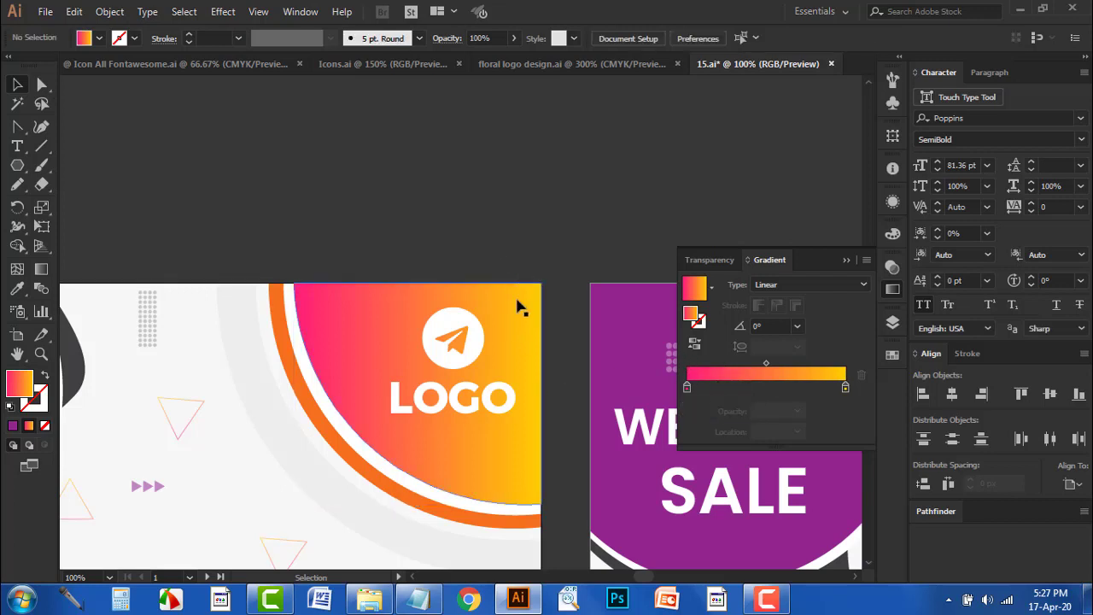
pyautogui.click(519, 305)
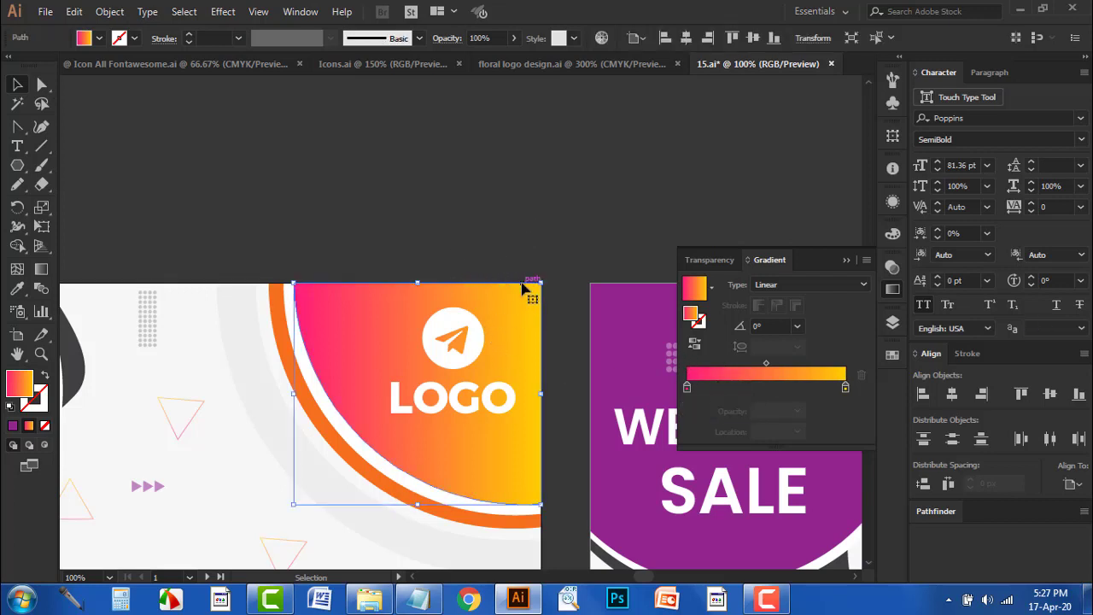
pyautogui.click(846, 259)
pyautogui.click(447, 203)
pyautogui.hotkey('ctrl', '-')
pyautogui.hotkey('ctrl', '-')
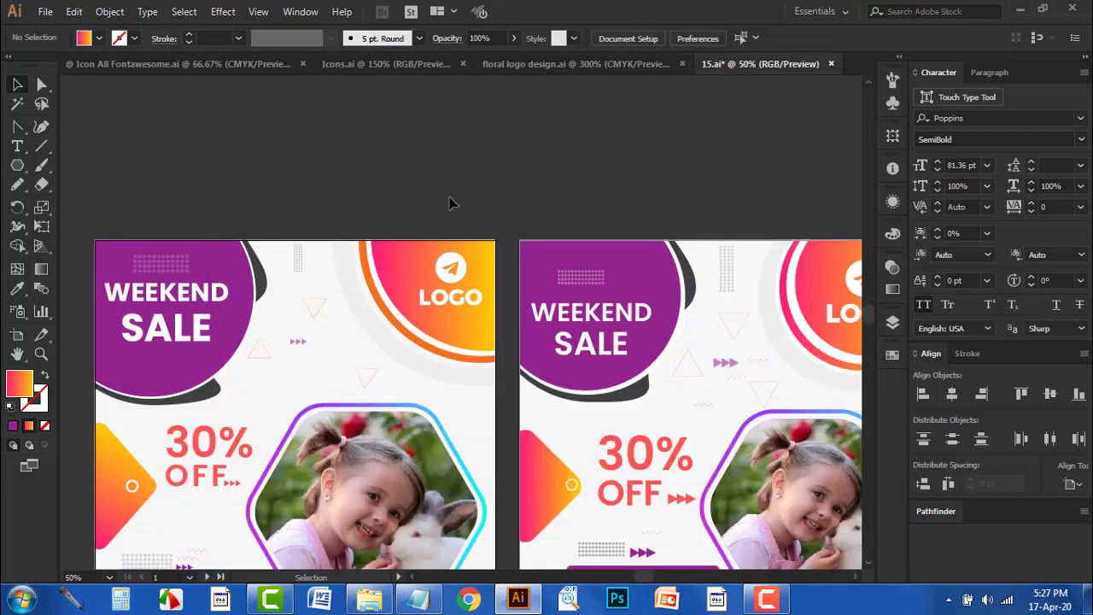
pyautogui.hotkey('ctrl', '-')
pyautogui.scroll(-1, 452, 203)
pyautogui.scroll(1, 490, 324)
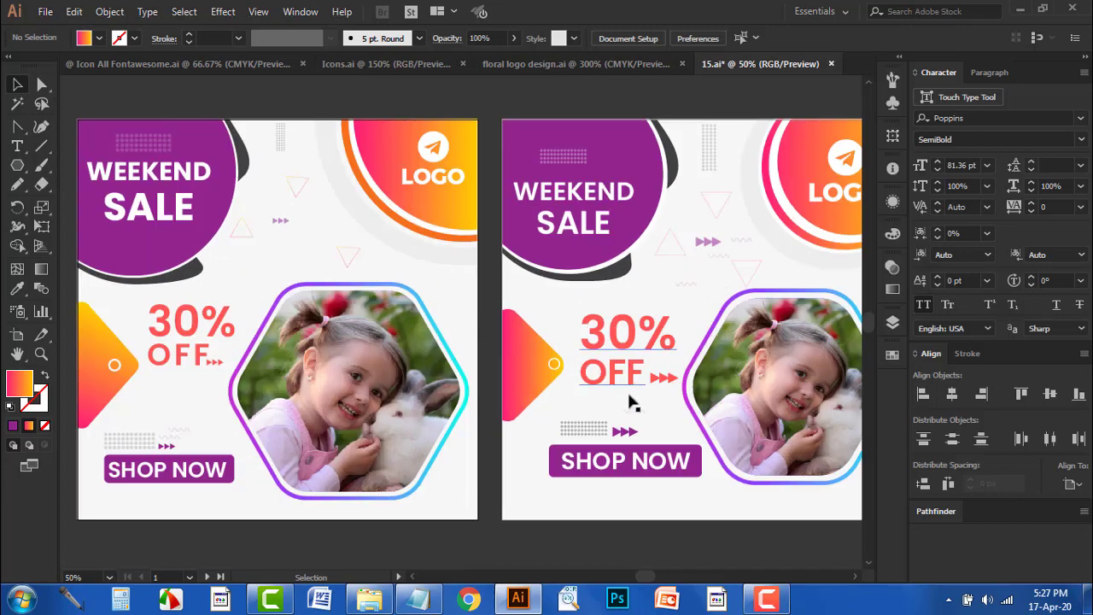
pyautogui.moveTo(629, 402)
pyautogui.mouseDown()
pyautogui.moveTo(470, 388)
pyautogui.moveTo(598, 406)
pyautogui.mouseUp()
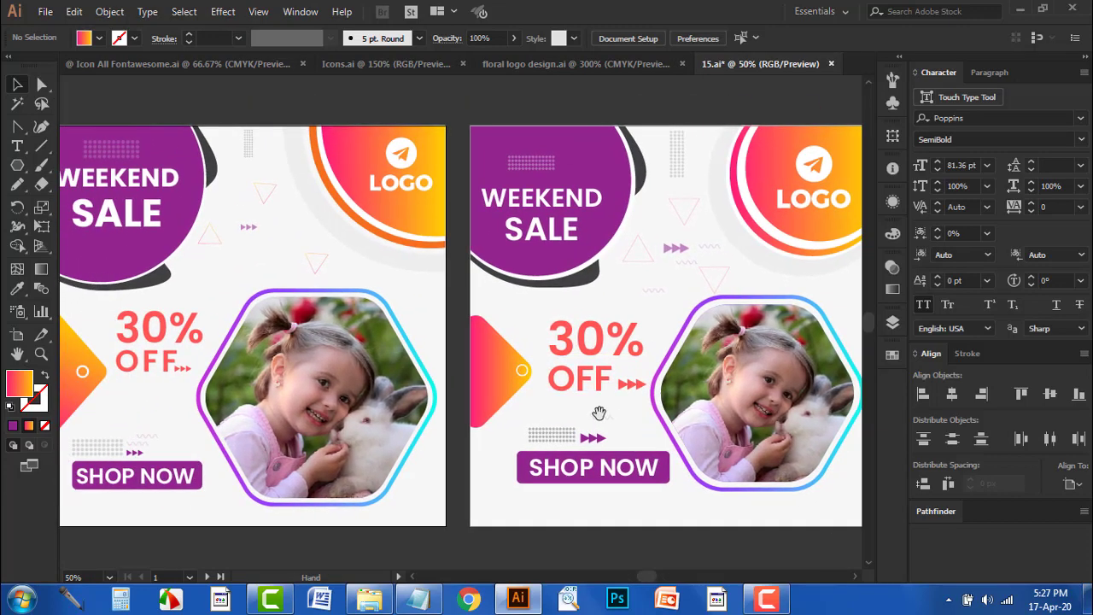
pyautogui.hotkey('ctrl', '-')
pyautogui.moveTo(499, 513); pyautogui.dragTo(466, 501)
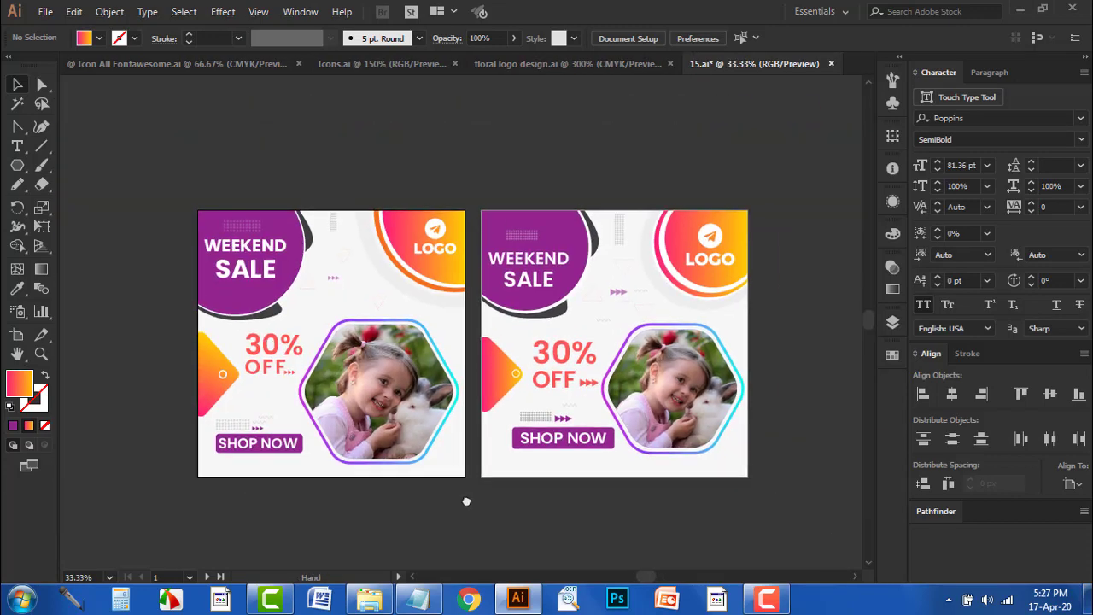